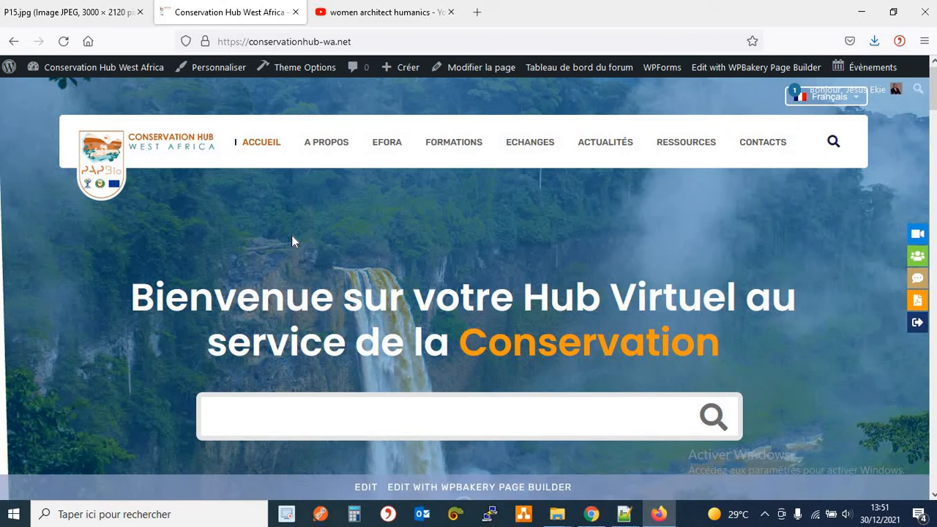
# Go to the FORMATIONS page and scroll down to its three webinar registration cards.
pyautogui.click(445, 146)
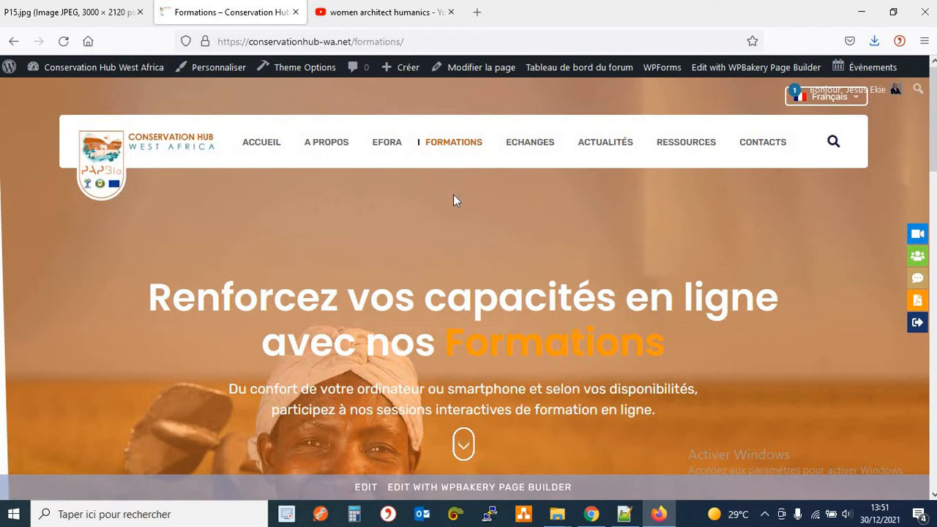
pyautogui.scroll(-2, 453, 198)
pyautogui.scroll(-10, 453, 197)
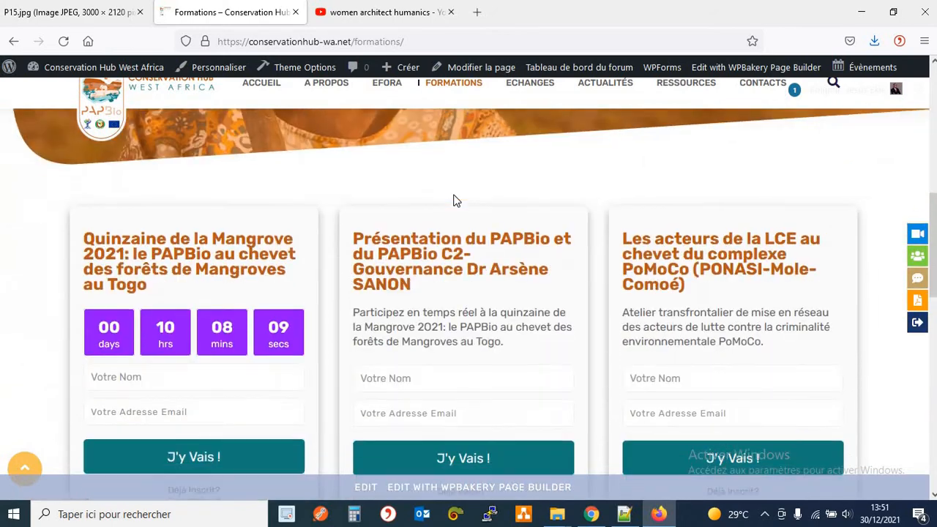
pyautogui.scroll(-7, 454, 199)
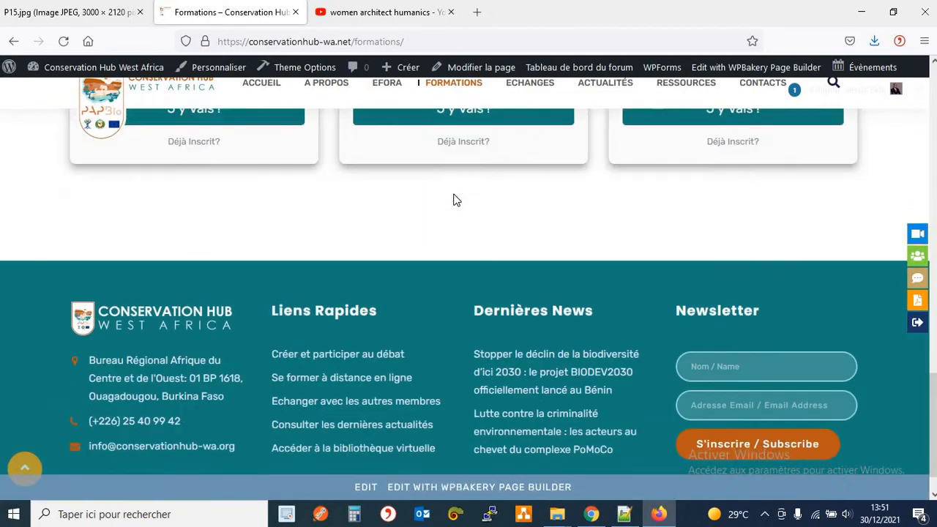
pyautogui.scroll(8, 455, 200)
pyautogui.scroll(5, 454, 199)
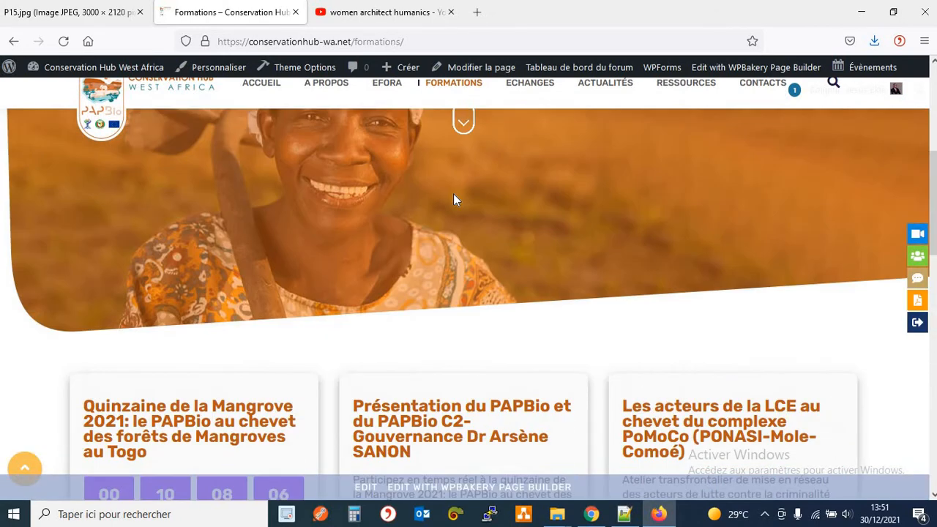
pyautogui.scroll(-1, 454, 198)
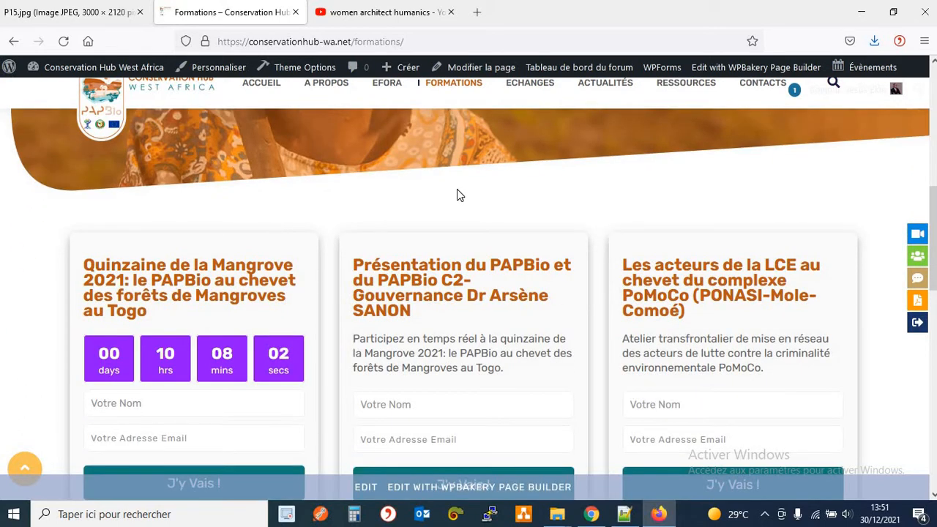
pyautogui.scroll(-1, 457, 189)
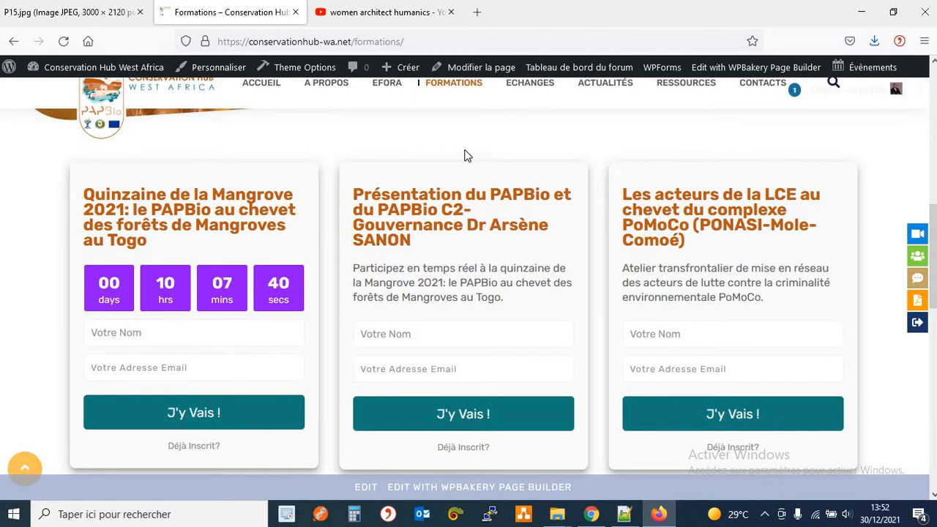
# Try the first card's name and email fields, select Mangroves Togo card text, then show the site-name dropdown.
pyautogui.click(166, 330)
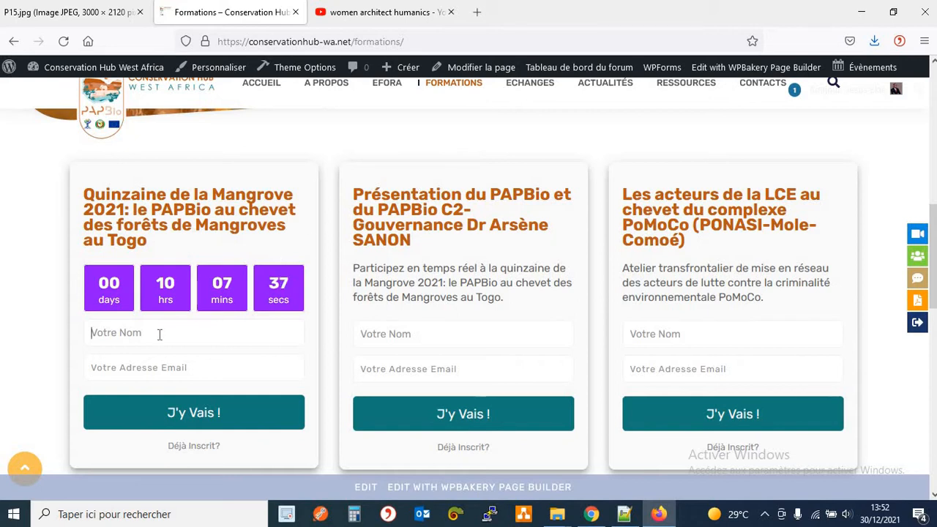
pyautogui.click(179, 367)
pyautogui.moveTo(399, 194); pyautogui.dragTo(439, 296)
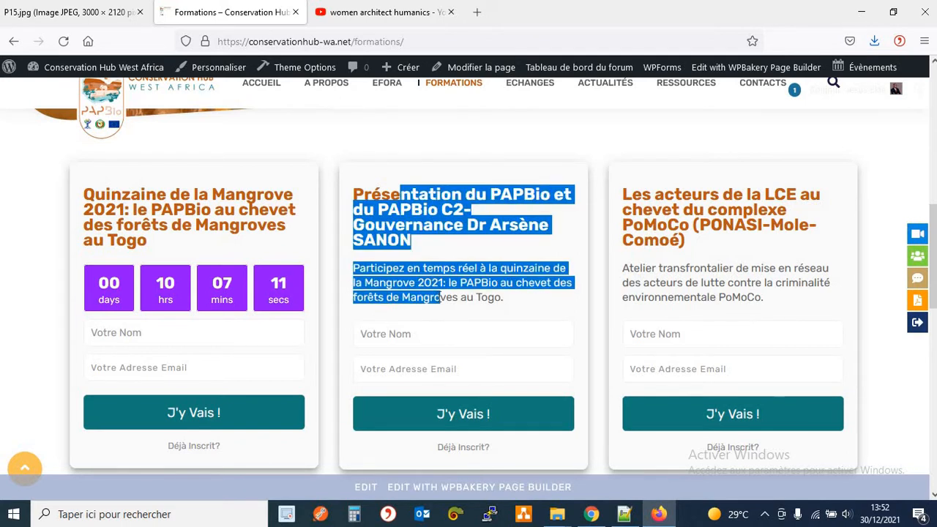
pyautogui.doubleClick(440, 297)
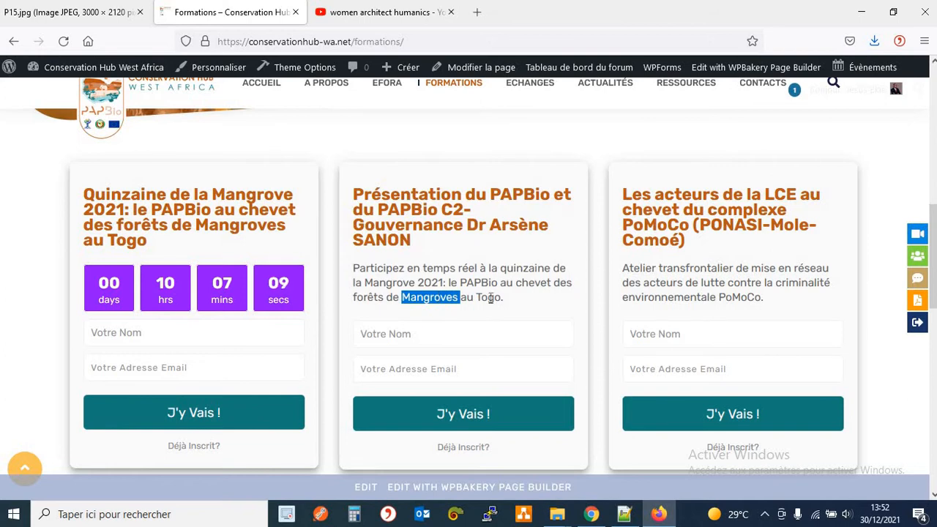
pyautogui.doubleClick(489, 298)
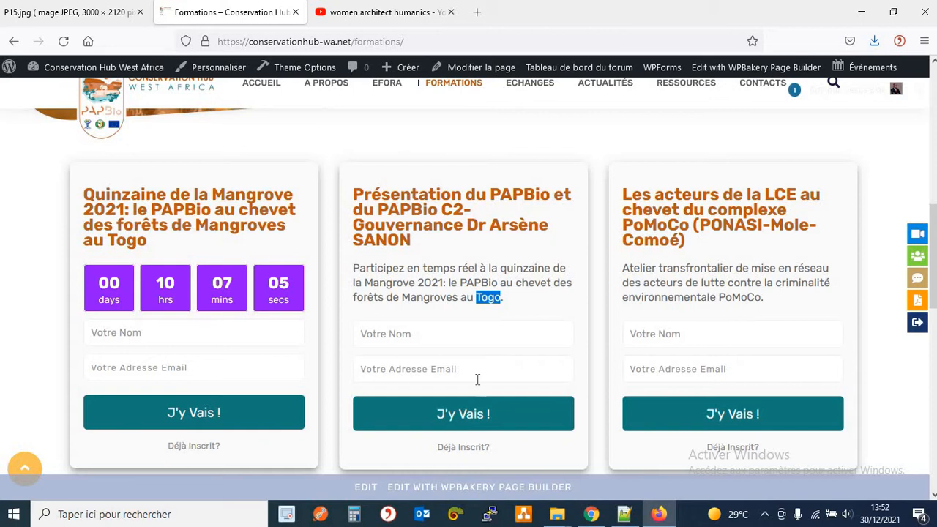
pyautogui.click(476, 313)
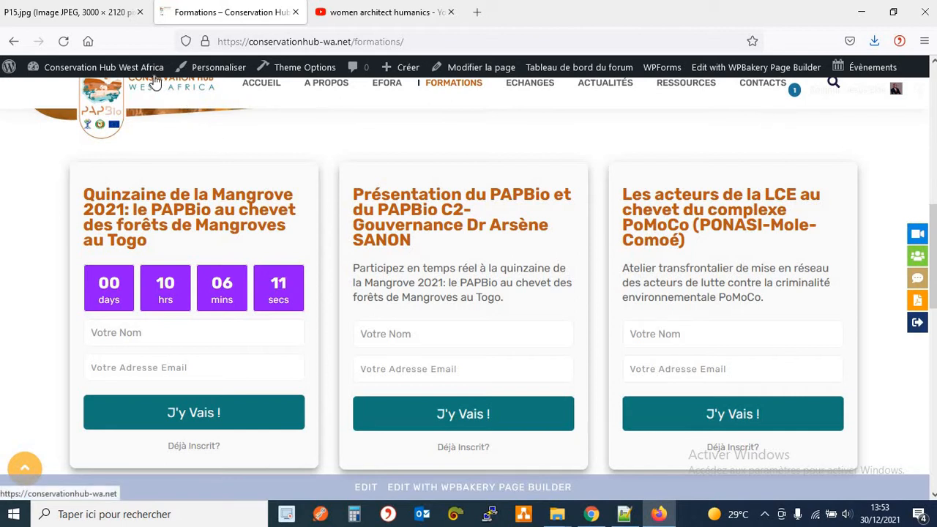
pyautogui.moveTo(148, 73)
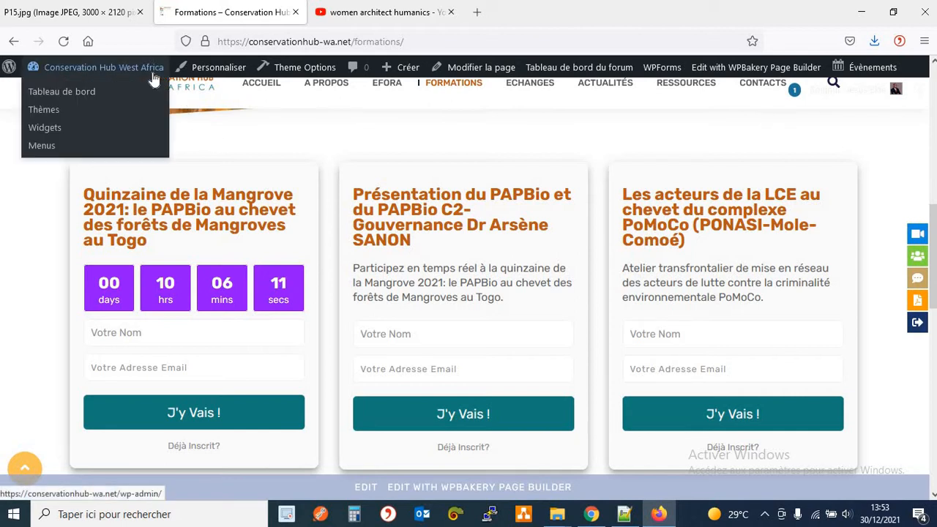
# Open Tableau de bord from the admin bar dropdown in a new tab.
pyautogui.rightClick(92, 92)
pyautogui.click(117, 107)
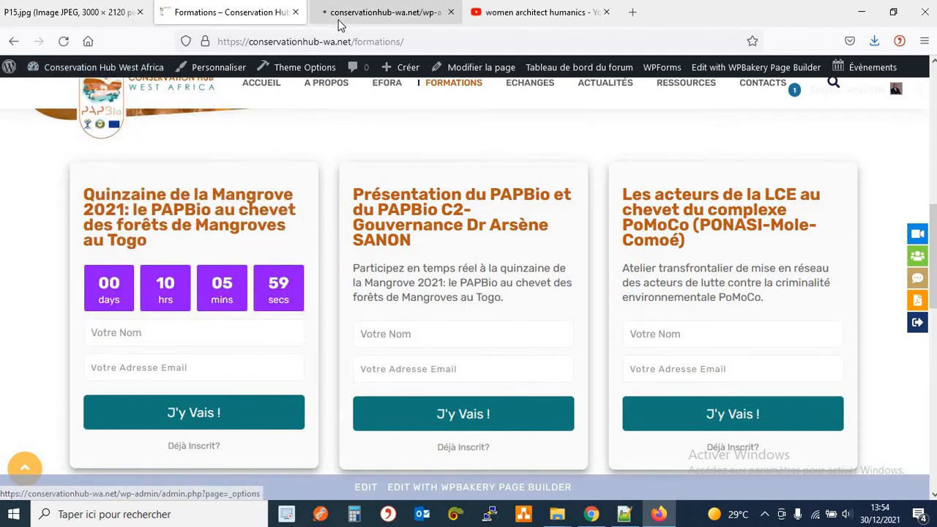
pyautogui.click(386, 15)
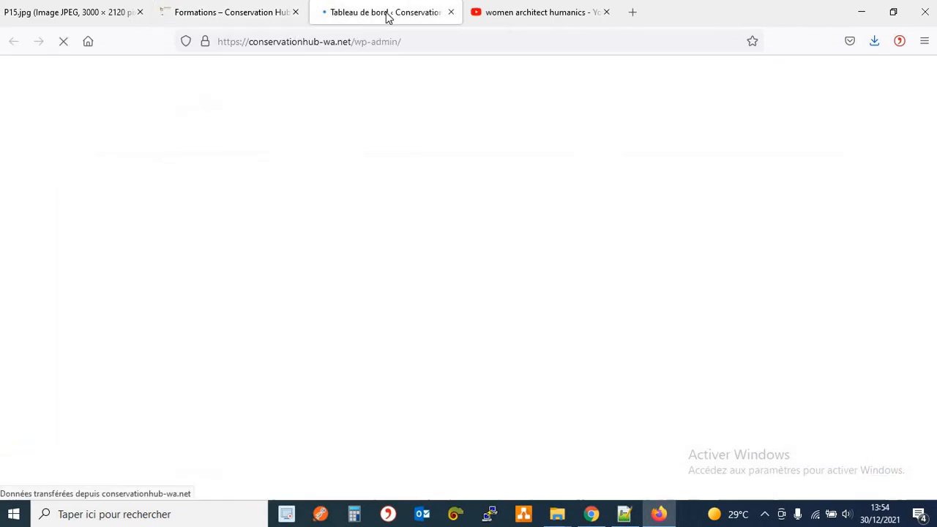
# Glance back at the Formations page, then return to the dashboard and scroll through it.
pyautogui.click(278, 21)
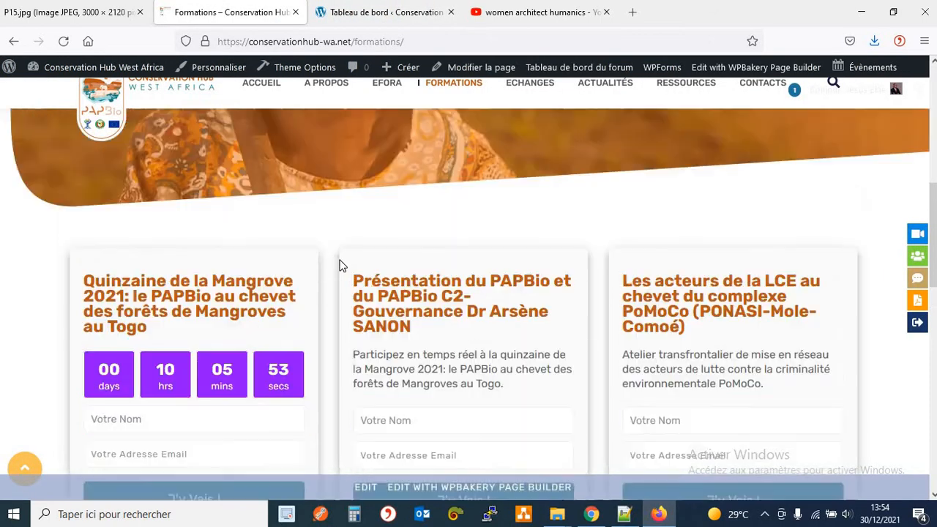
pyautogui.scroll(1, 339, 265)
pyautogui.scroll(-3, 339, 265)
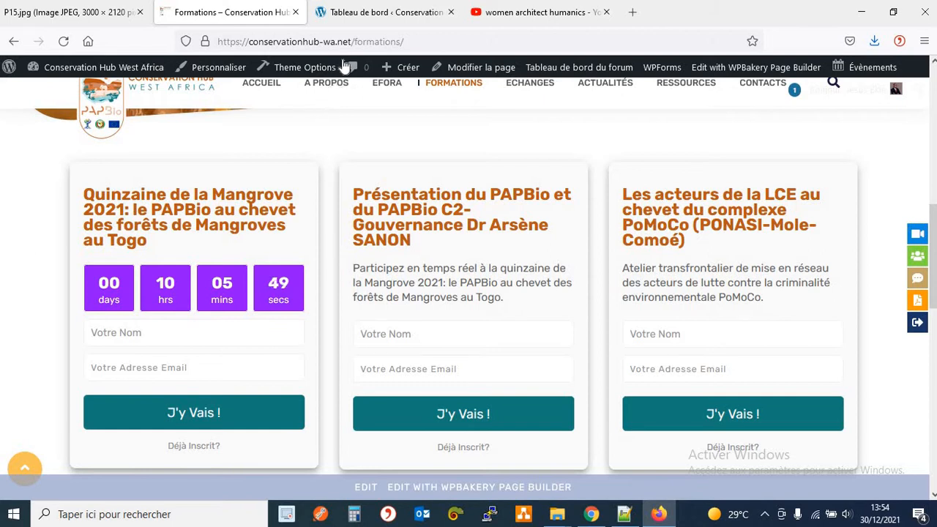
pyautogui.click(397, 20)
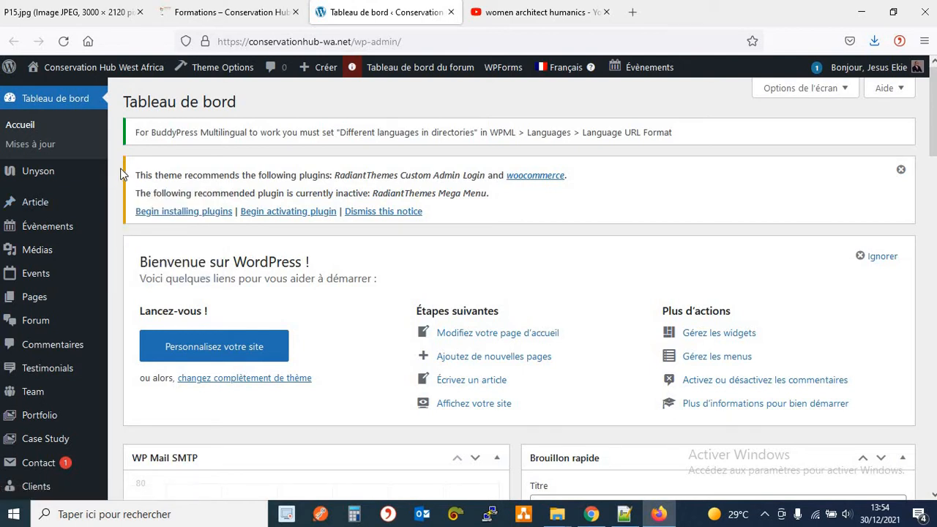
pyautogui.scroll(-2, 121, 173)
pyautogui.scroll(-1, 122, 174)
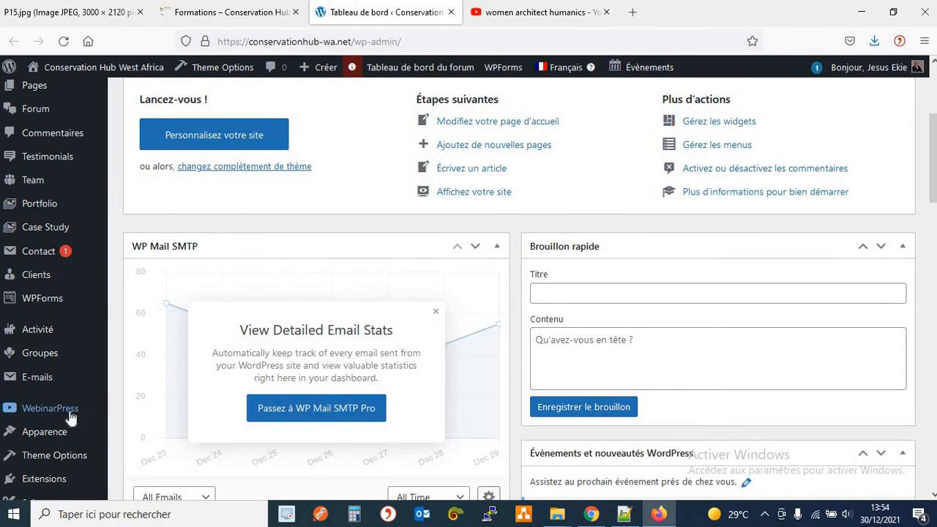
# Open WebinarPress's Webinaires list and compare its six automated webinars with the Formations cards.
pyautogui.click(71, 417)
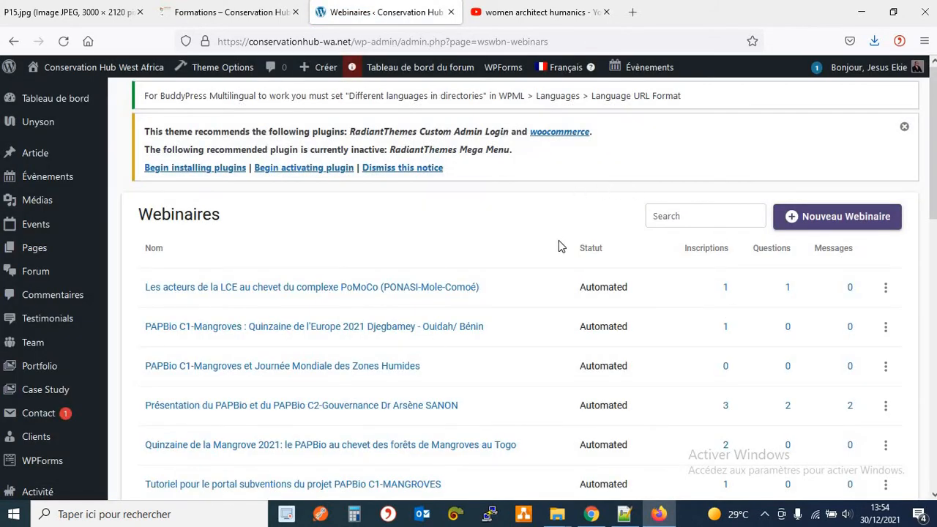
pyautogui.scroll(-3, 558, 246)
pyautogui.scroll(2, 558, 246)
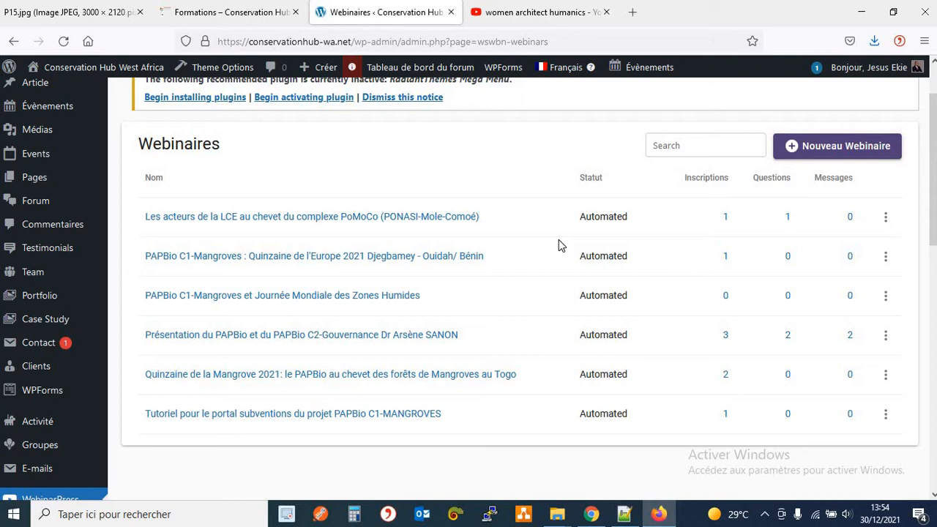
pyautogui.click(245, 15)
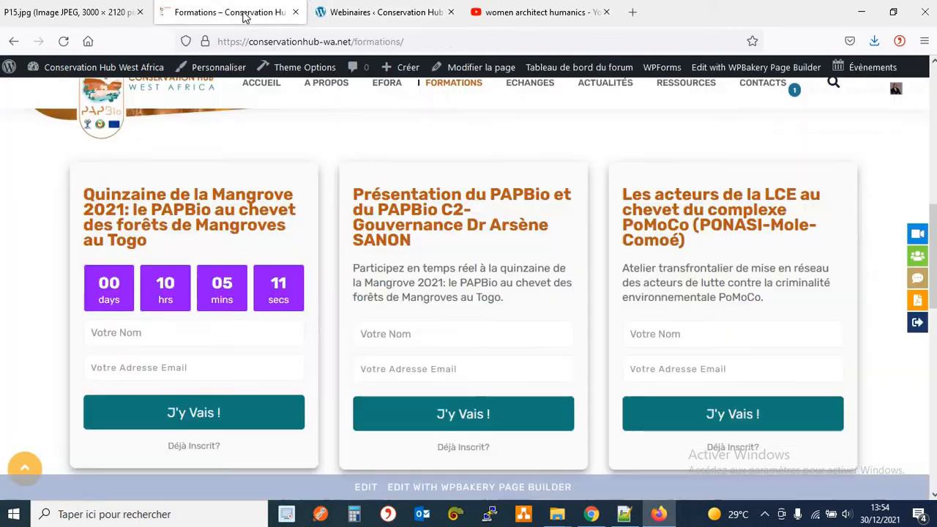
pyautogui.click(358, 15)
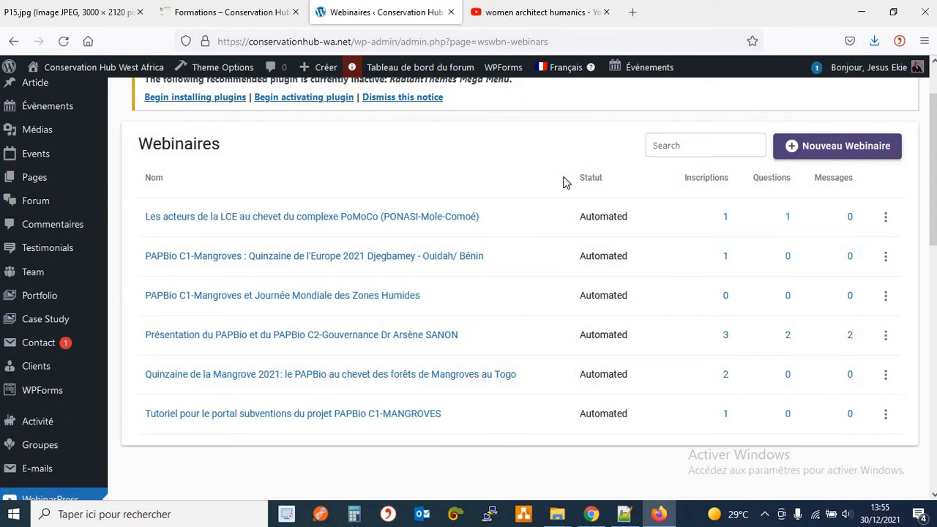
pyautogui.scroll(-2, 568, 175)
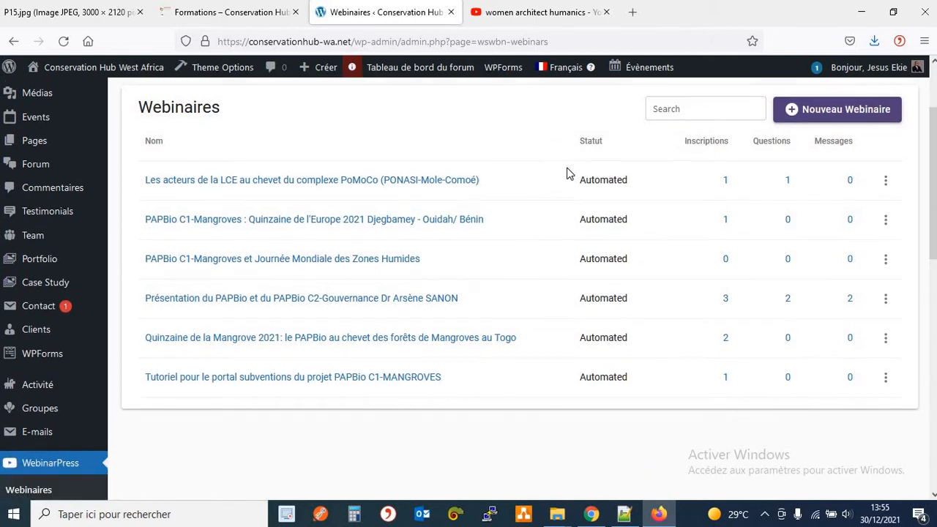
pyautogui.scroll(-2, 568, 174)
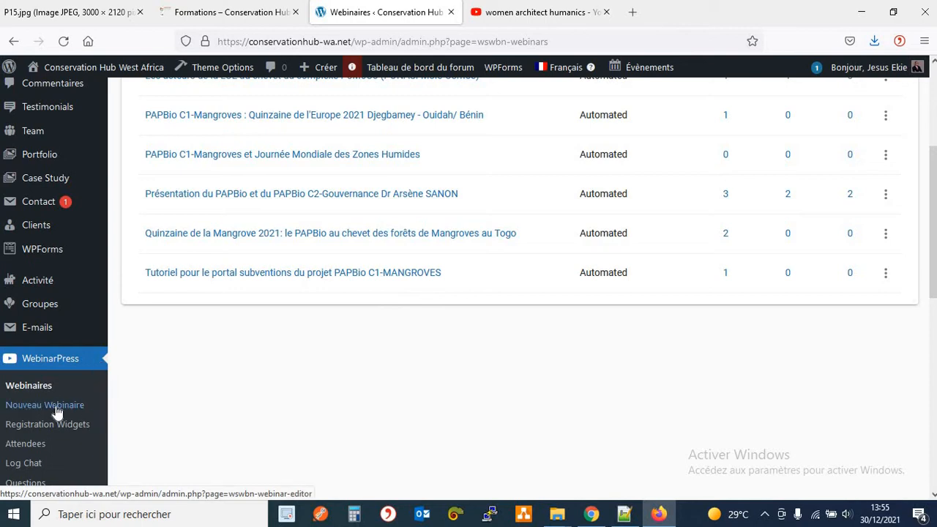
pyautogui.scroll(6, 731, 292)
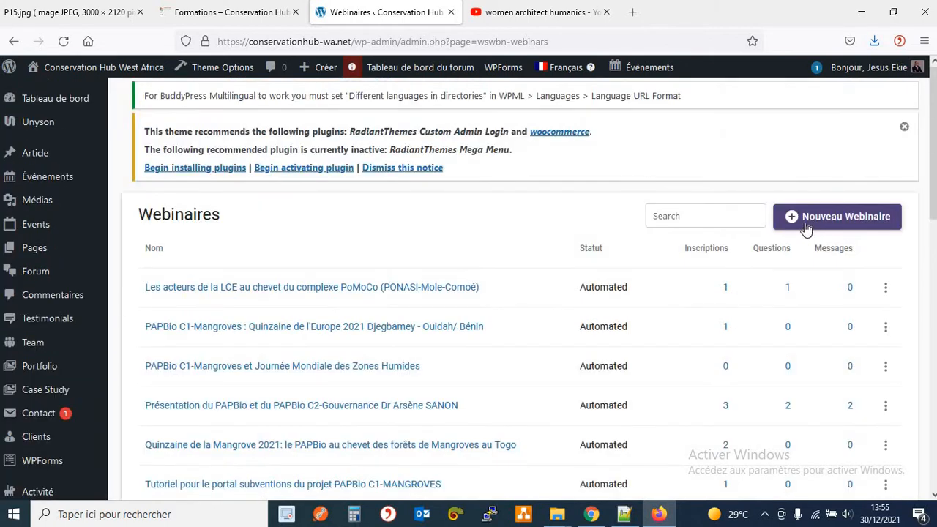
# Create a new webinar with Nouveau Webinaire, bringing up the empty Setup step.
pyautogui.click(869, 226)
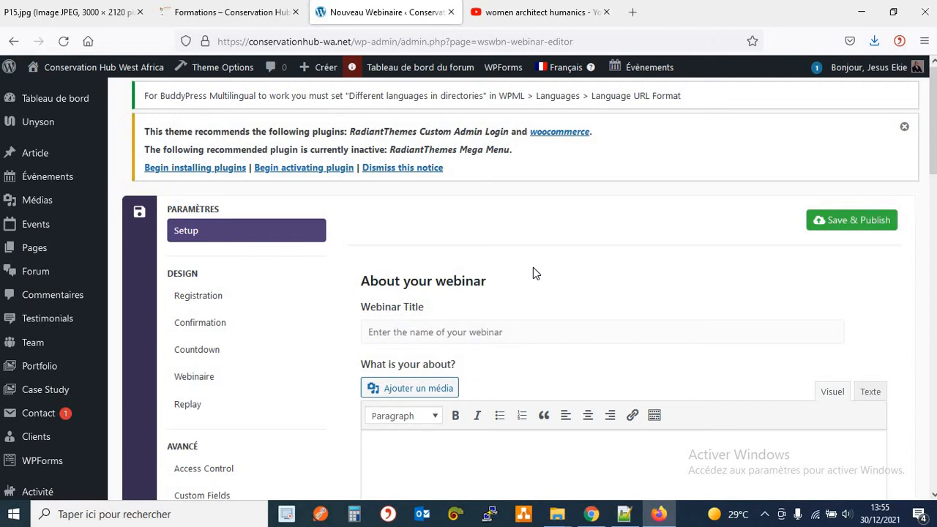
# Copy the link of the YouTube video 'Women are the real architects of society' and return to the editor.
pyautogui.click(591, 20)
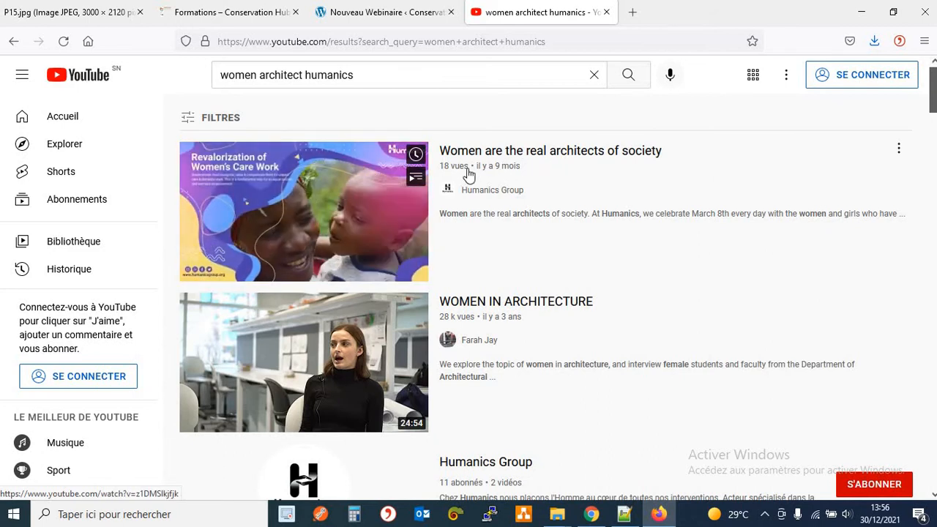
pyautogui.rightClick(282, 176)
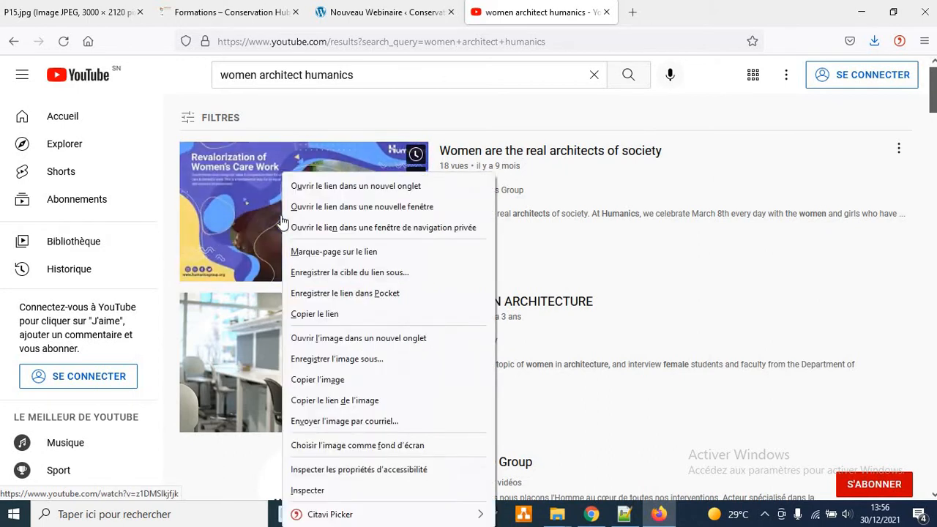
pyautogui.click(316, 319)
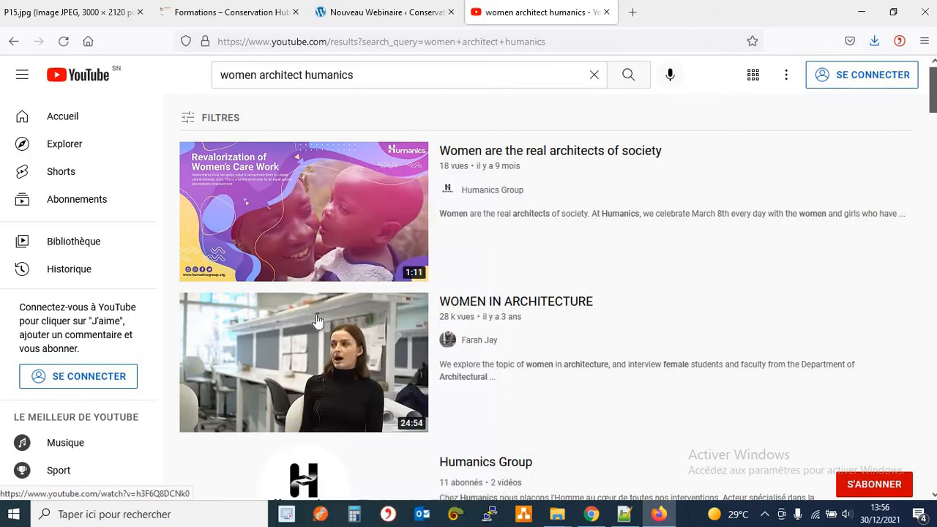
pyautogui.click(339, 24)
pyautogui.scroll(-2, 535, 205)
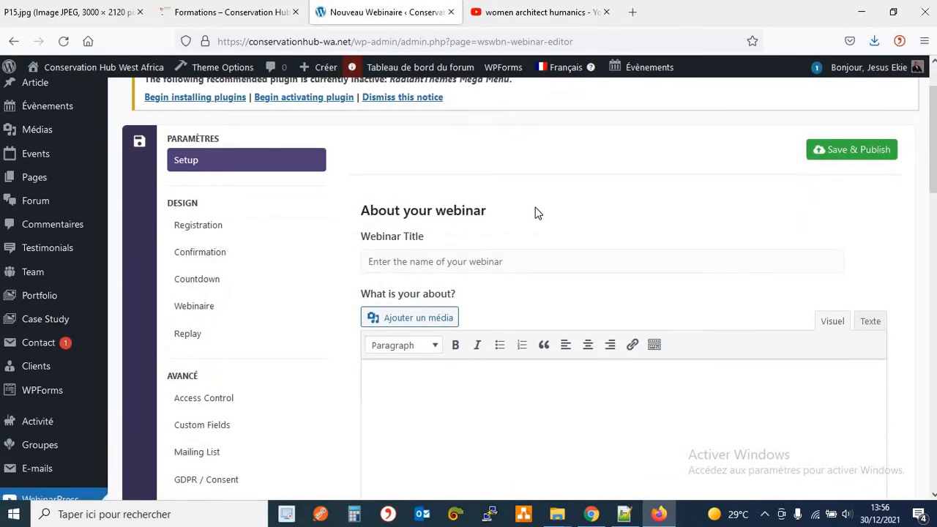
# Draft the title 'Formation sur l'inclusion du genre au sein de la Conservation'.
pyautogui.click(558, 259)
pyautogui.write('Formatio')
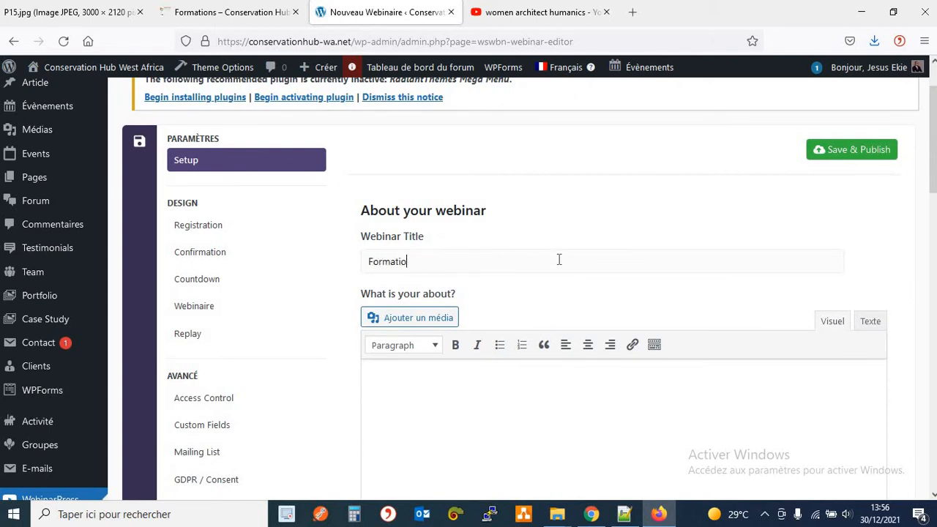
pyautogui.write("n sur l'importance")
pyautogui.press('BackSpace')
pyautogui.press('BackSpace')
pyautogui.press('BackSpace')
pyautogui.press('BackSpace')
pyautogui.press('BackSpace')
pyautogui.press('BackSpace')
pyautogui.press('BackSpace')
pyautogui.press('BackSpace')
pyautogui.press('BackSpace')
pyautogui.press('BackSpace')
pyautogui.write('nclusion du genre')
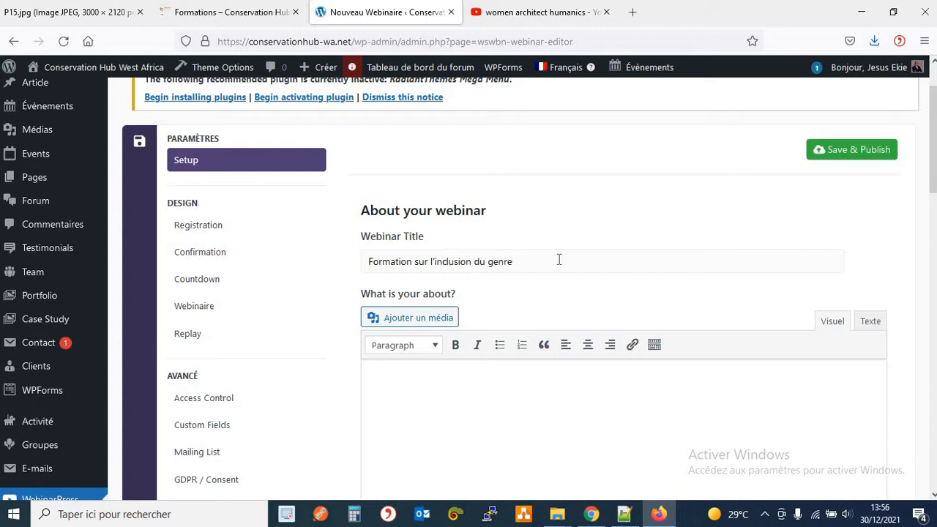
pyautogui.write(' au sein de la Conservation')
# Edit the title to 'Inclusion du genre au sein de la Conservation de la Biodiversité'.
pyautogui.scroll(-1, 513, 297)
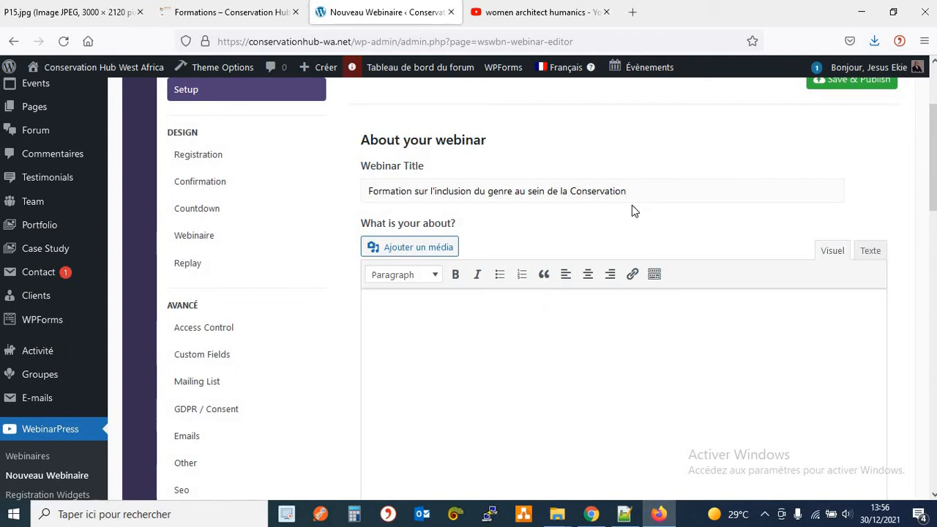
pyautogui.click(436, 191)
pyautogui.keyDown('shift'); pyautogui.click(365, 187); pyautogui.keyUp('shift')
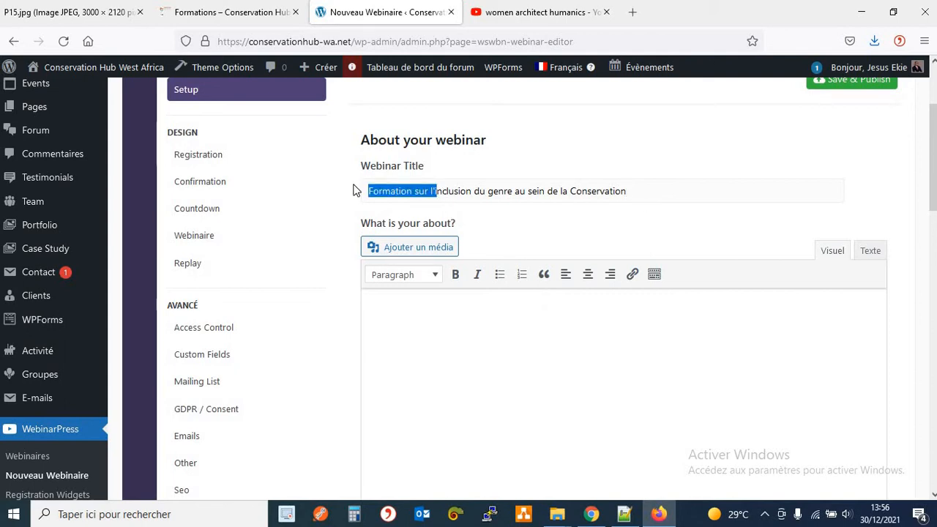
pyautogui.write('I')
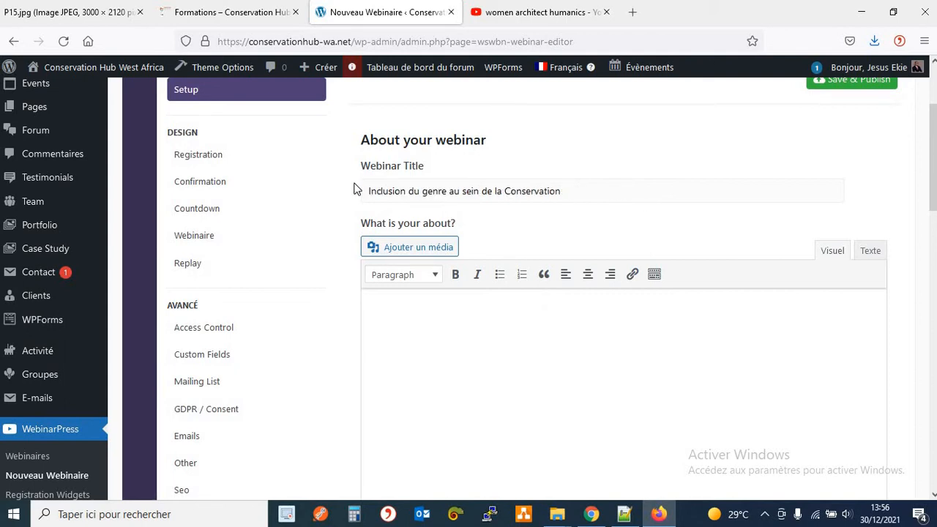
pyautogui.click(574, 194)
pyautogui.write('de la Biodiversité')
# Place the cursor in the description area, glance at the YouTube tab, and come back.
pyautogui.click(582, 338)
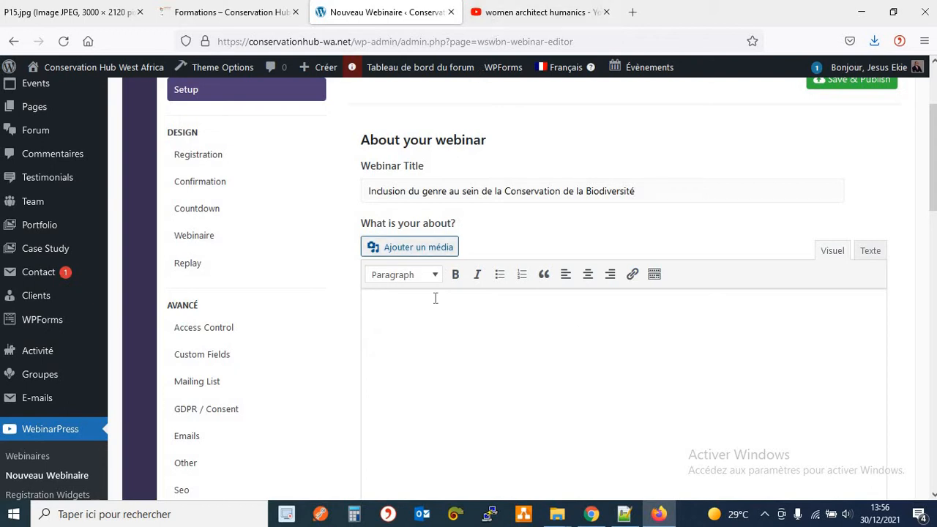
pyautogui.click(533, 14)
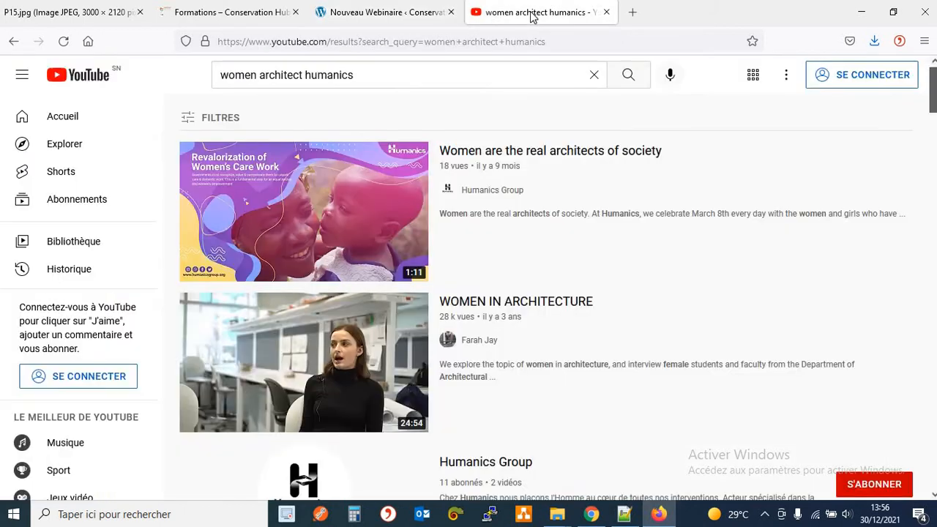
pyautogui.click(391, 12)
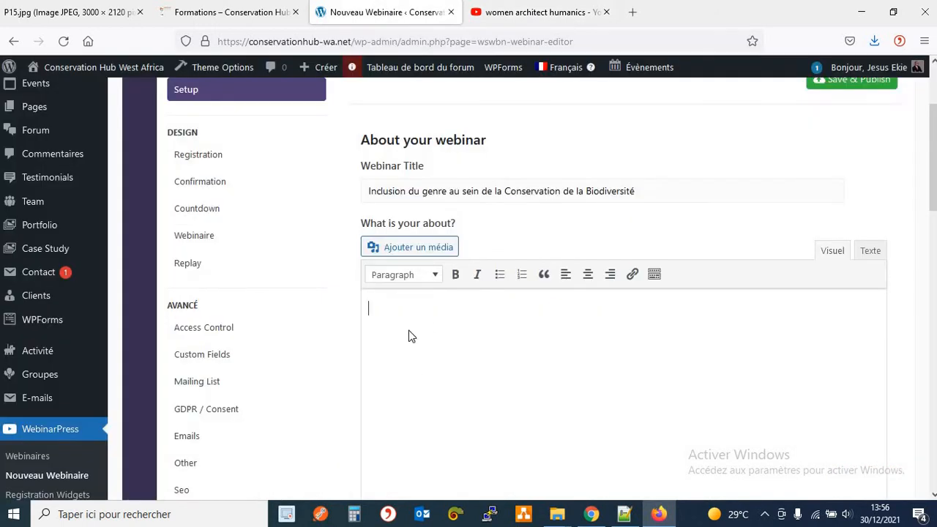
# Enter the description 'La description de la formation se place ici'.
pyautogui.write('La descriptio')
pyautogui.press('BackSpace')
pyautogui.write('n de la format')
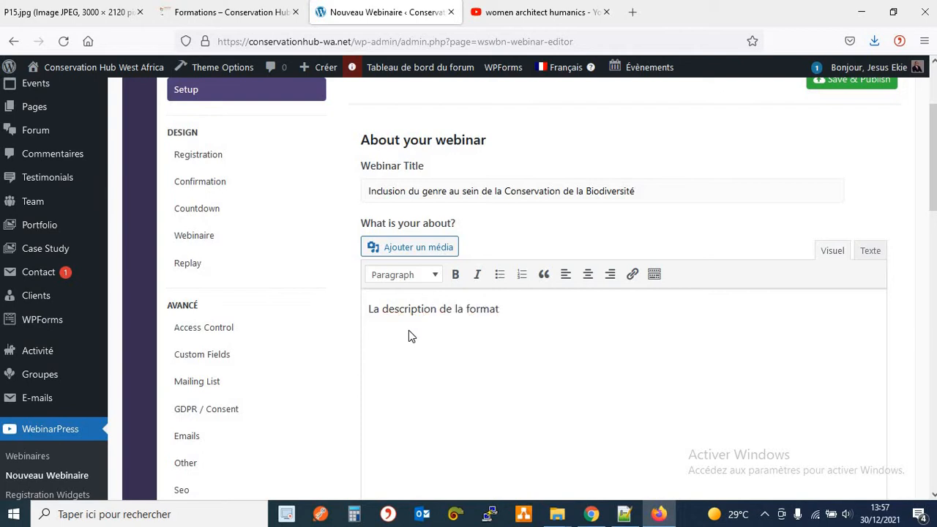
pyautogui.write('ion se place ici')
pyautogui.scroll(-1, 596, 182)
pyautogui.scroll(-3, 597, 183)
pyautogui.scroll(4, 597, 183)
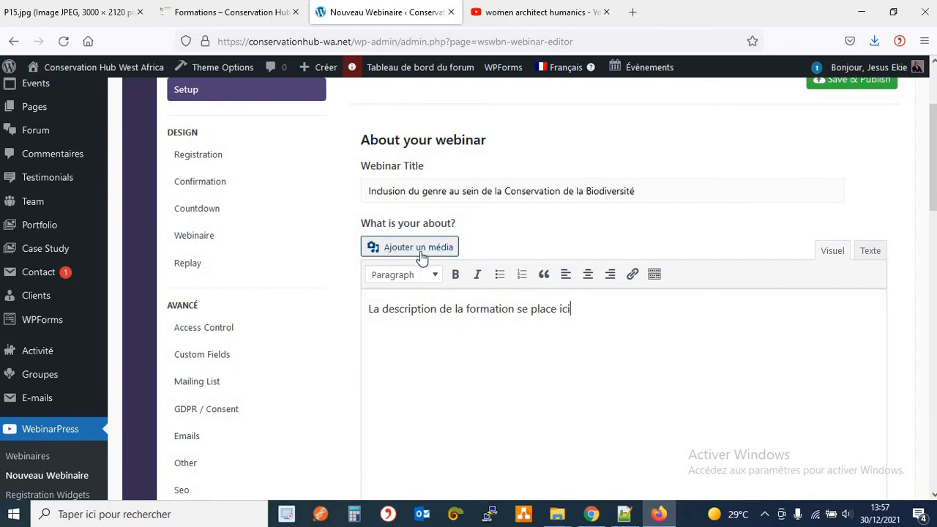
pyautogui.scroll(-3, 455, 303)
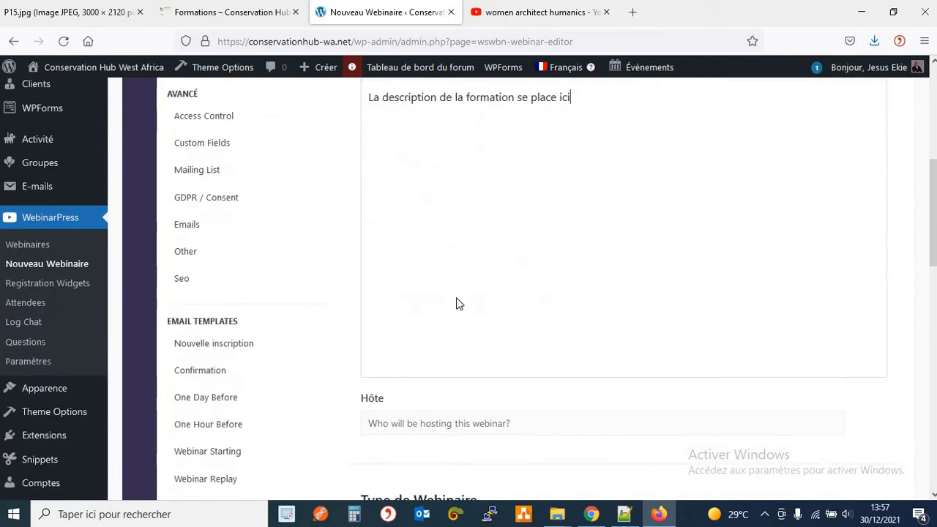
pyautogui.scroll(-4, 455, 303)
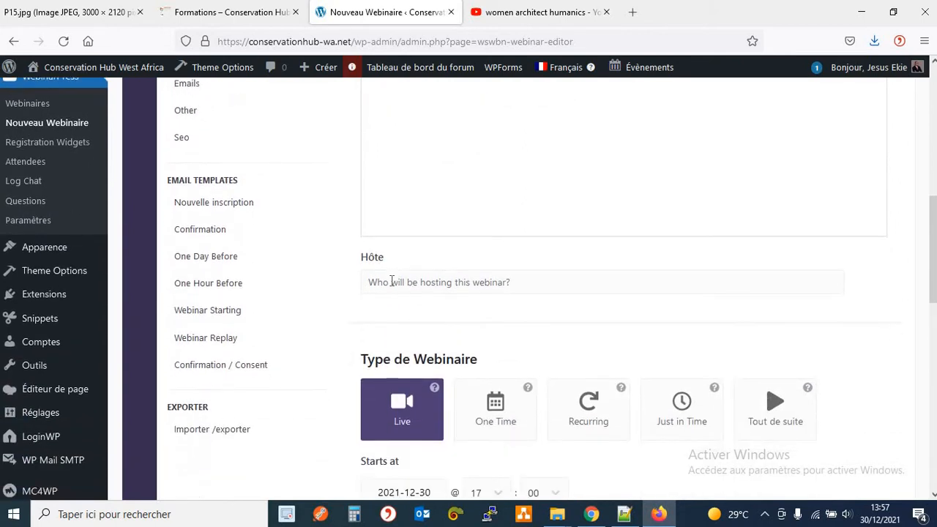
# Enter 'Conservation Hub West Africa' as the webinar host.
pyautogui.click(438, 283)
pyautogui.write('Conserv')
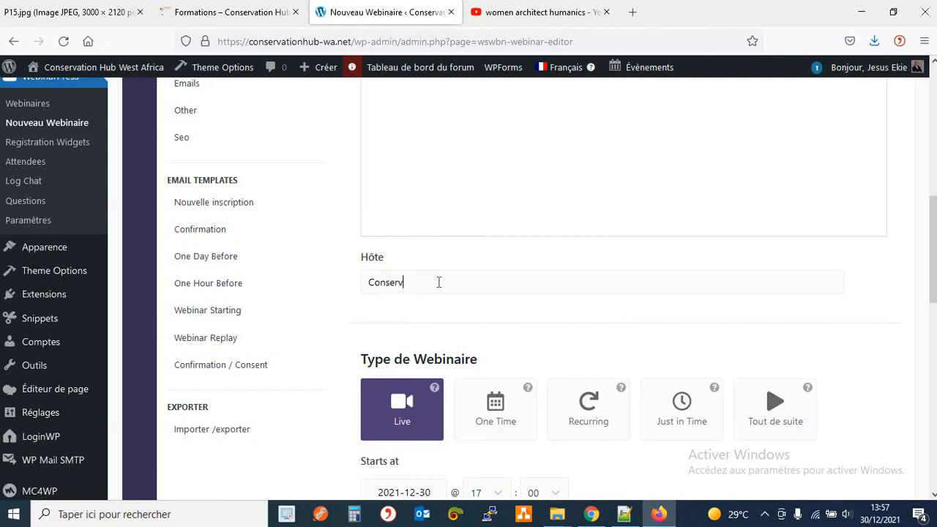
pyautogui.write('ation Hub West Africa')
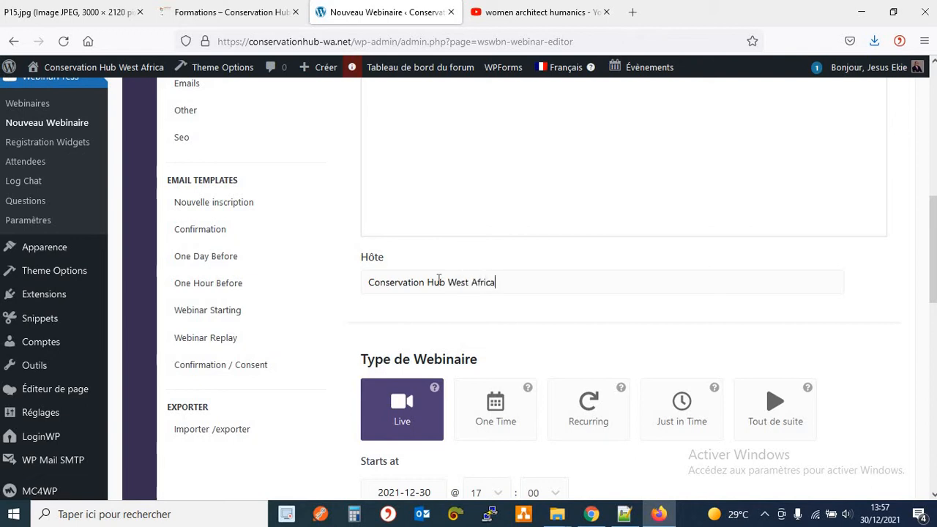
pyautogui.scroll(-2, 517, 227)
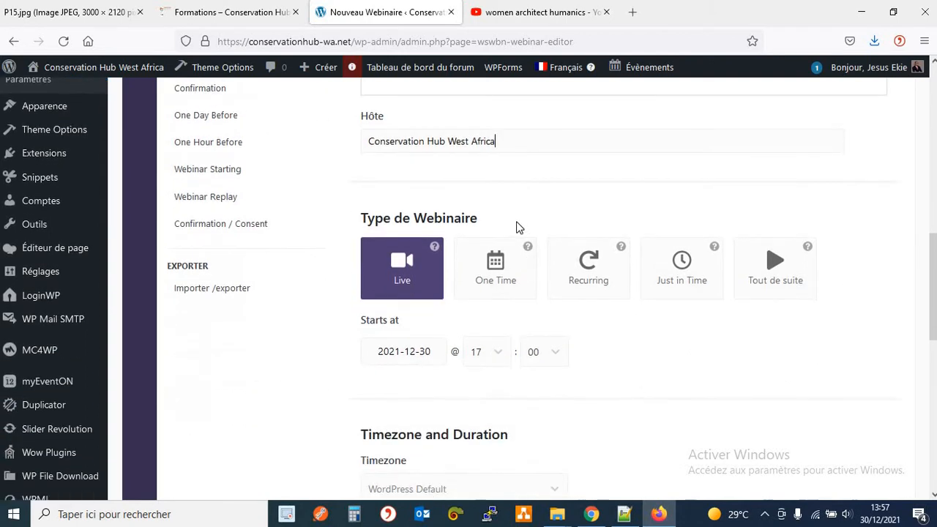
pyautogui.scroll(-1, 515, 178)
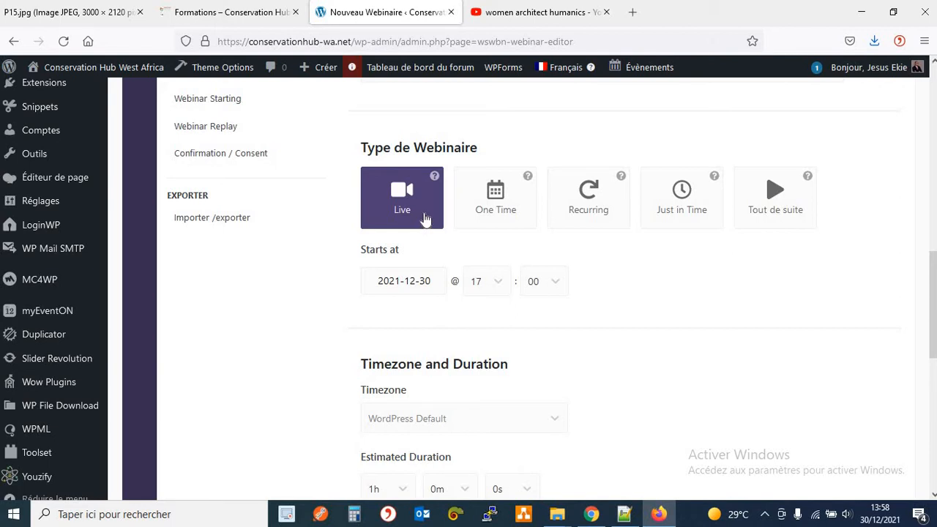
# Try the One Time, Recurring, Just in Time and Live webinar types, then choose Tout de suite.
pyautogui.click(524, 216)
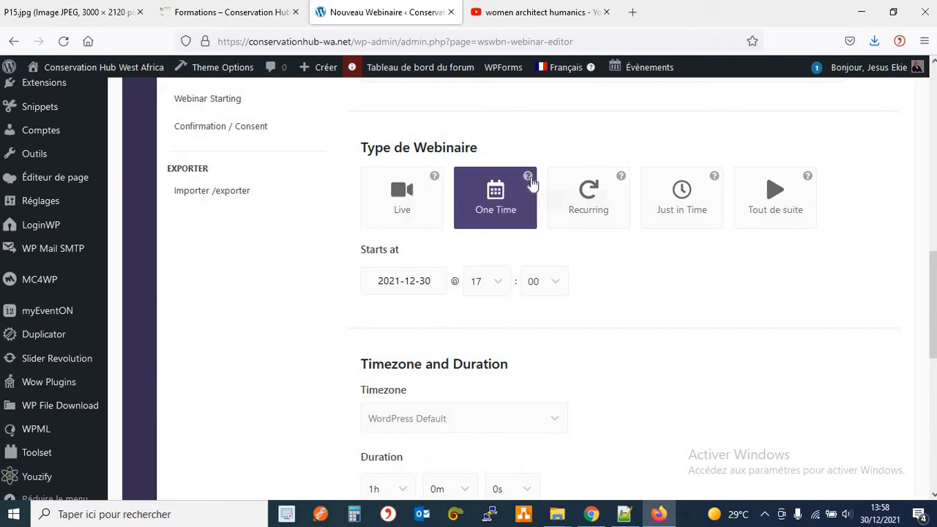
pyautogui.moveTo(532, 184)
pyautogui.click(564, 181)
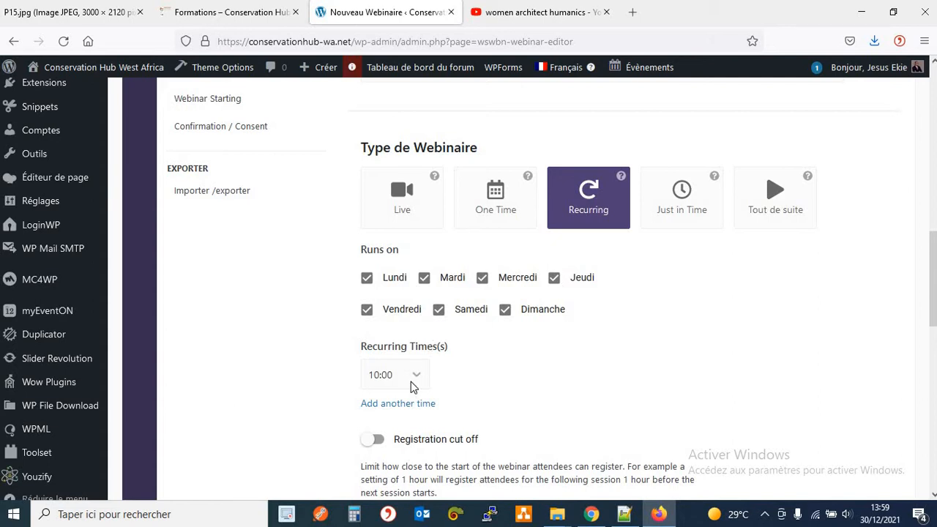
pyautogui.click(679, 217)
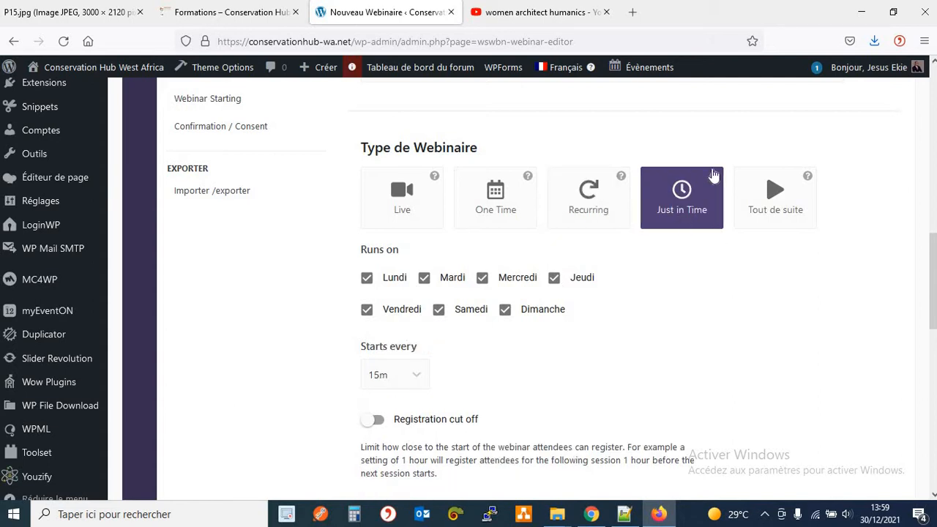
pyautogui.moveTo(715, 178)
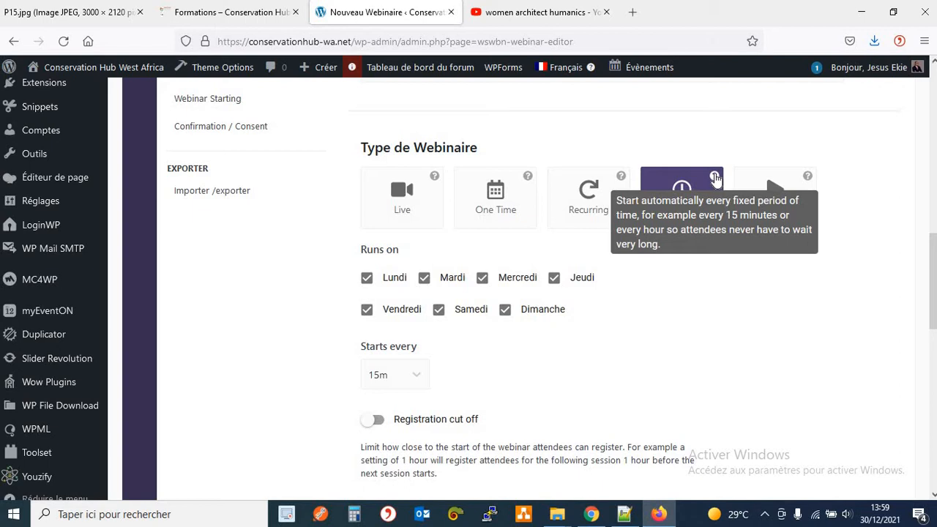
pyautogui.click(778, 207)
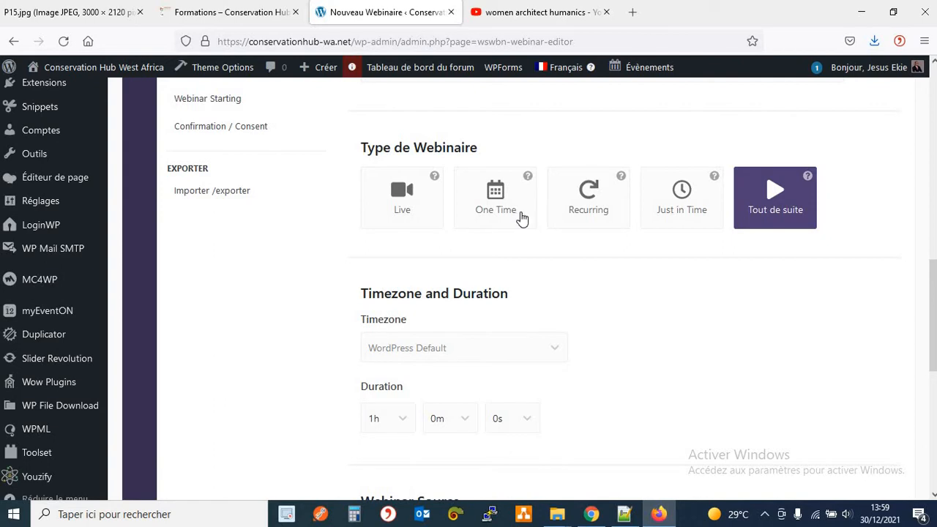
pyautogui.click(439, 225)
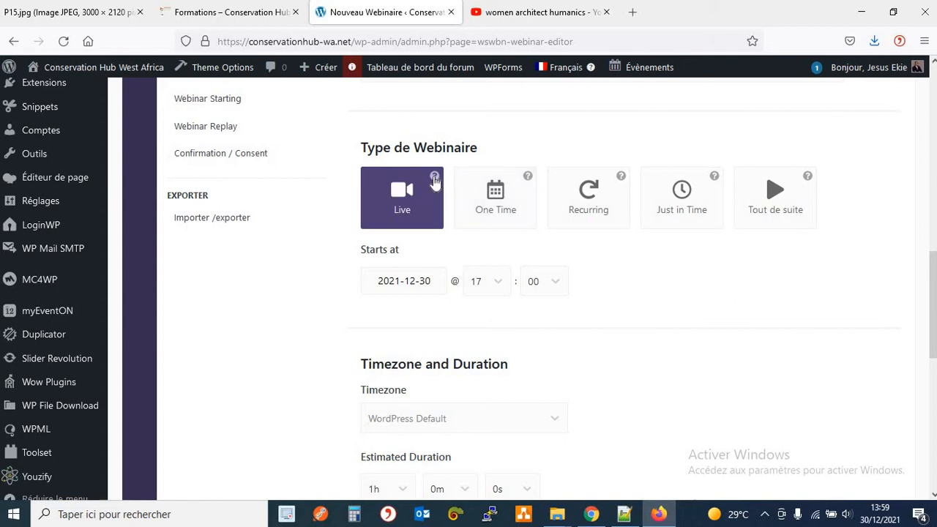
pyautogui.moveTo(435, 178)
pyautogui.click(795, 221)
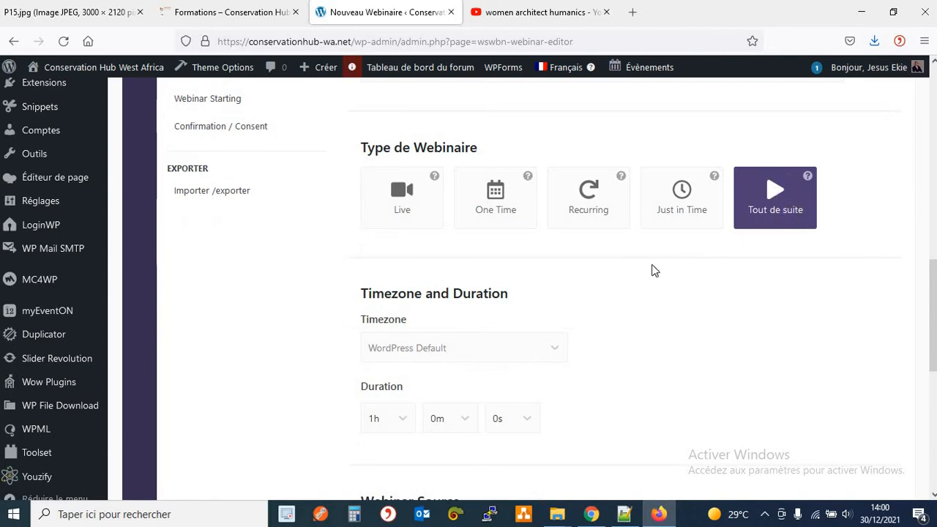
# Set the webinar timezone to Africa/Abidjan - GMT.
pyautogui.scroll(-1, 644, 267)
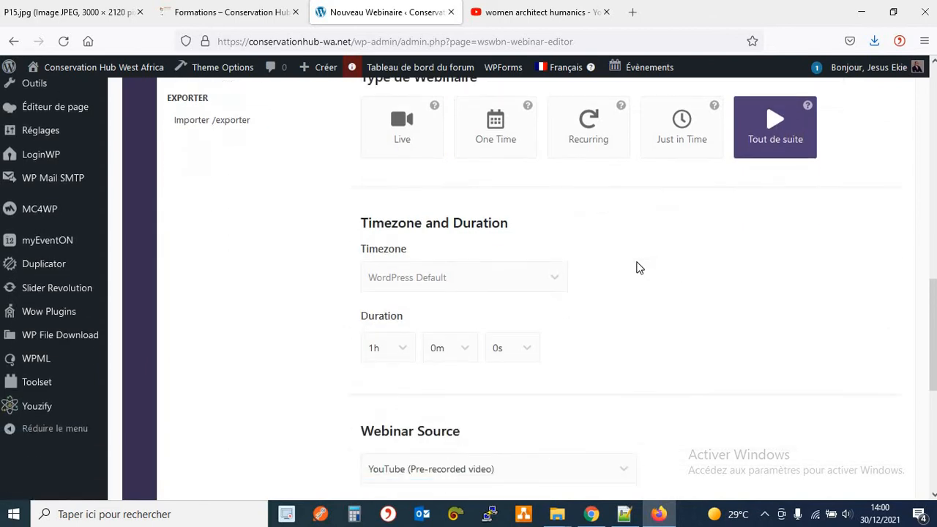
pyautogui.click(546, 282)
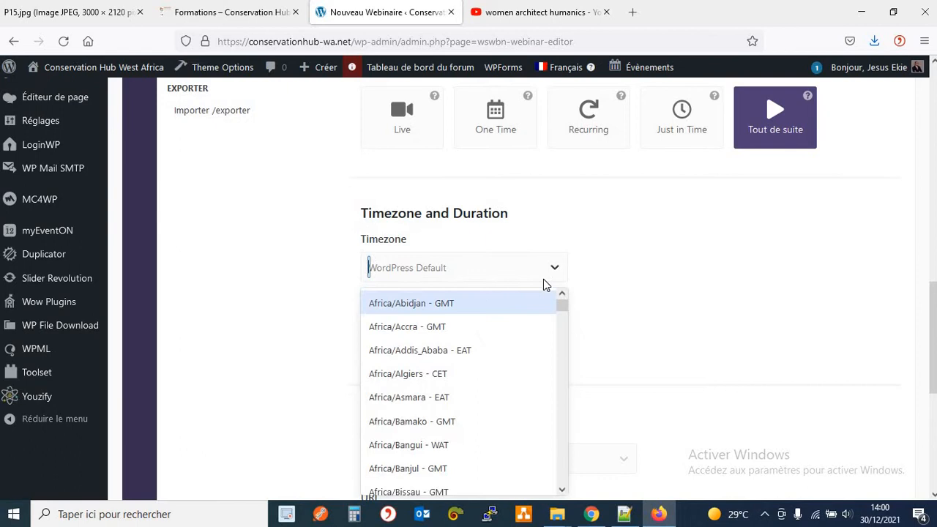
pyautogui.click(439, 306)
# Set the duration to 0h 30m after trying 2m and 1m for minutes.
pyautogui.scroll(-3, 652, 275)
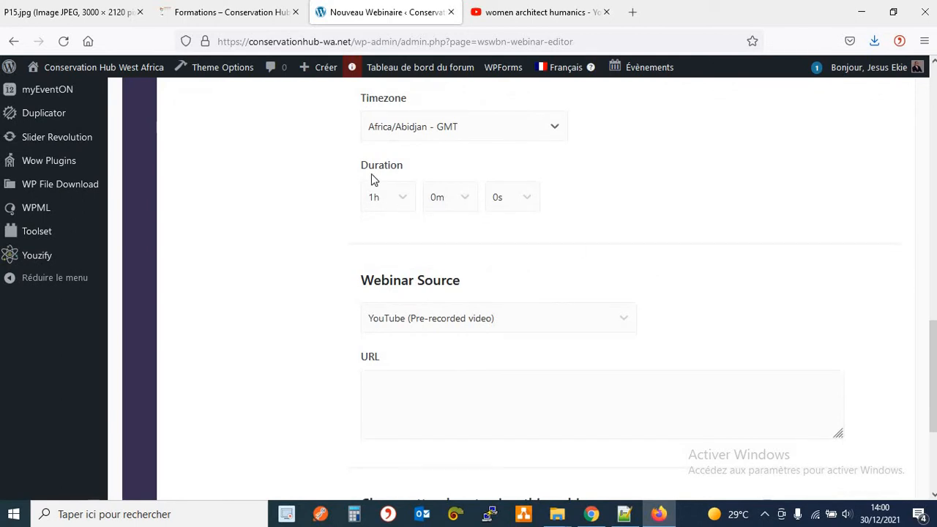
pyautogui.click(401, 199)
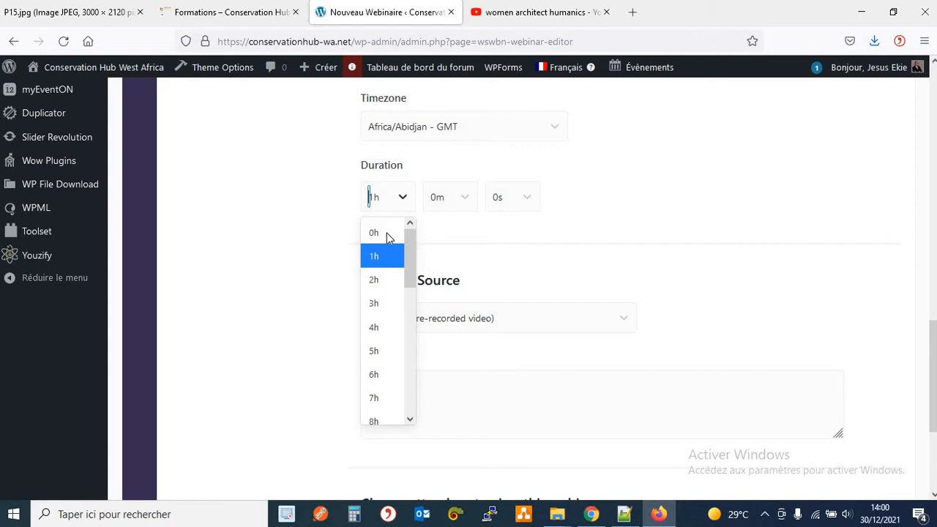
pyautogui.click(436, 199)
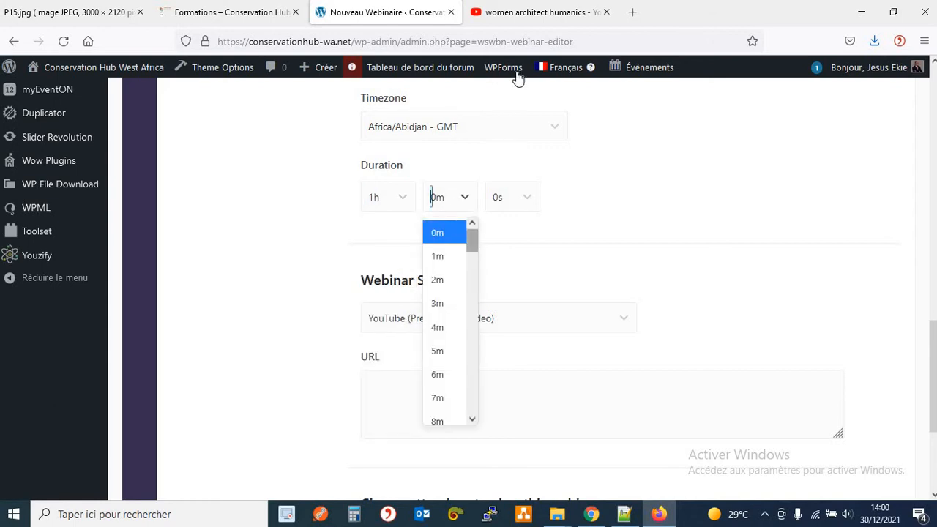
pyautogui.click(522, 14)
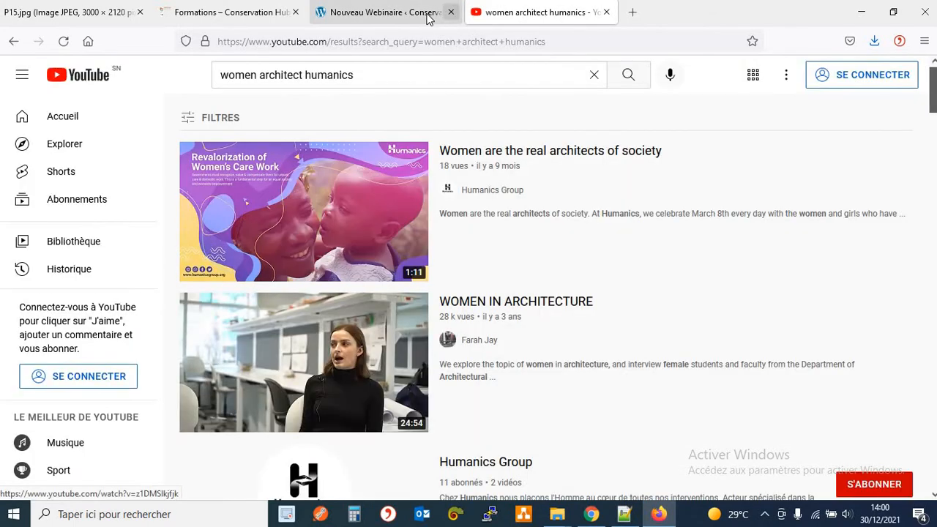
pyautogui.click(387, 13)
pyautogui.click(476, 203)
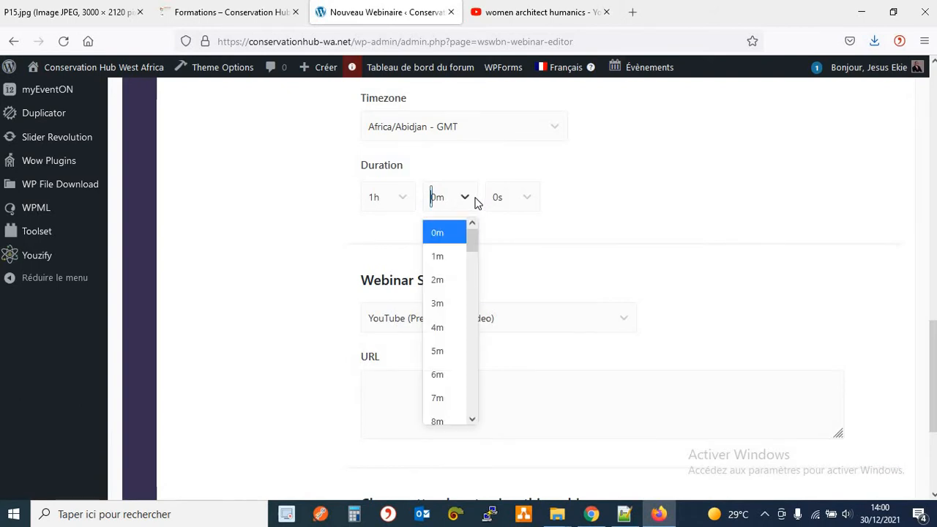
pyautogui.click(452, 285)
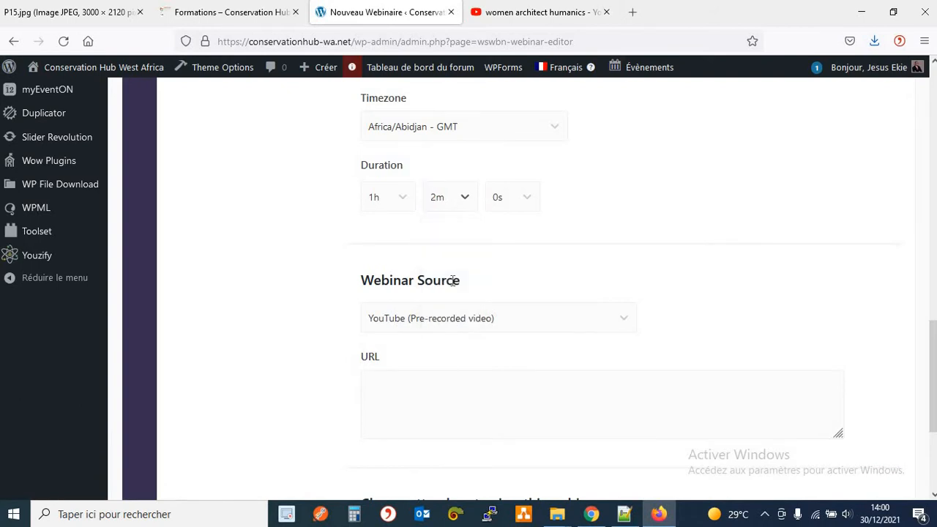
pyautogui.click(467, 201)
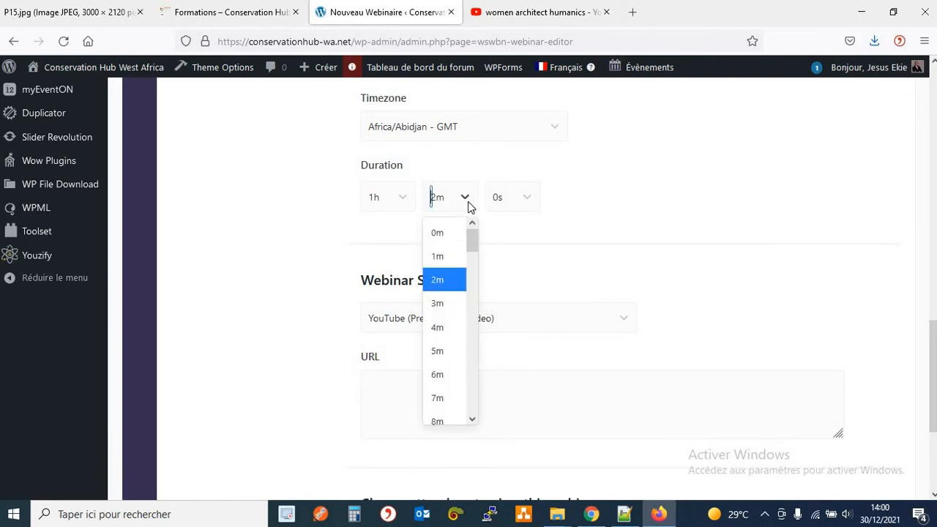
pyautogui.click(439, 255)
pyautogui.click(526, 200)
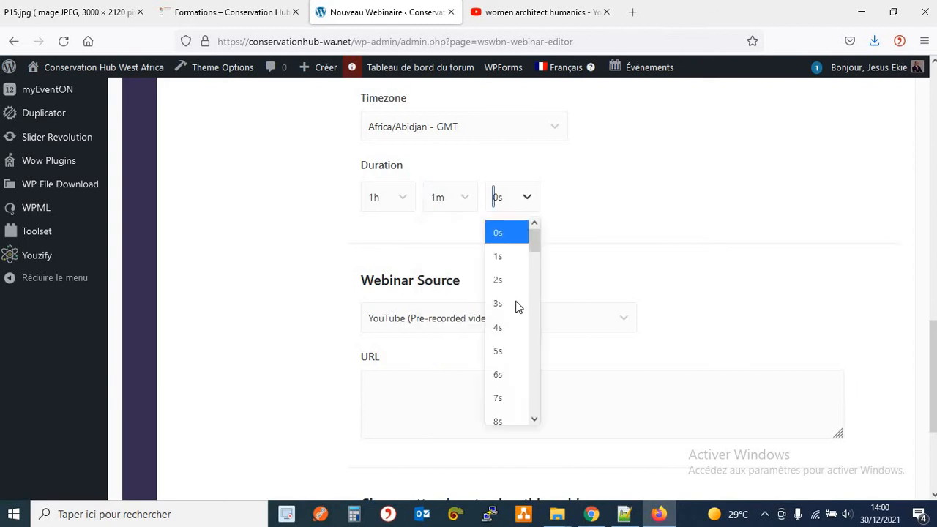
pyautogui.moveTo(533, 246); pyautogui.dragTo(535, 262)
pyautogui.scroll(-2, 535, 262)
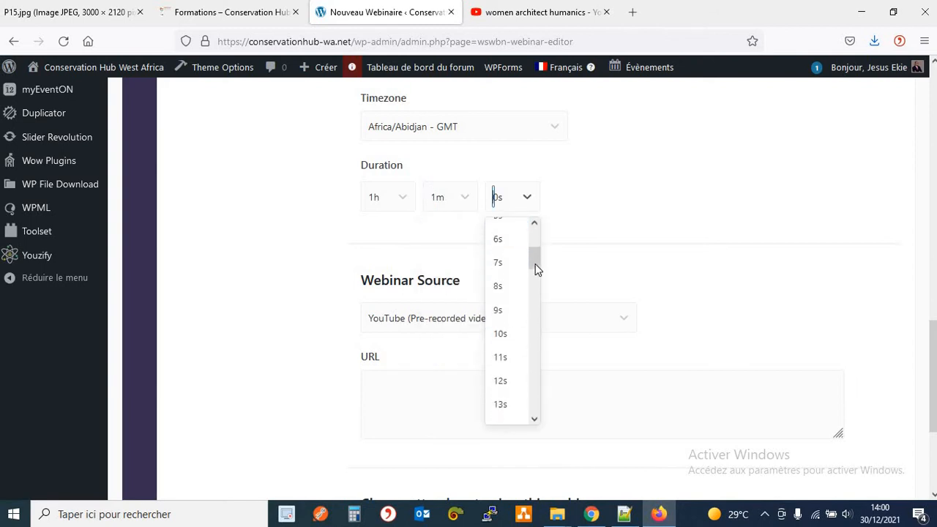
pyautogui.click(461, 204)
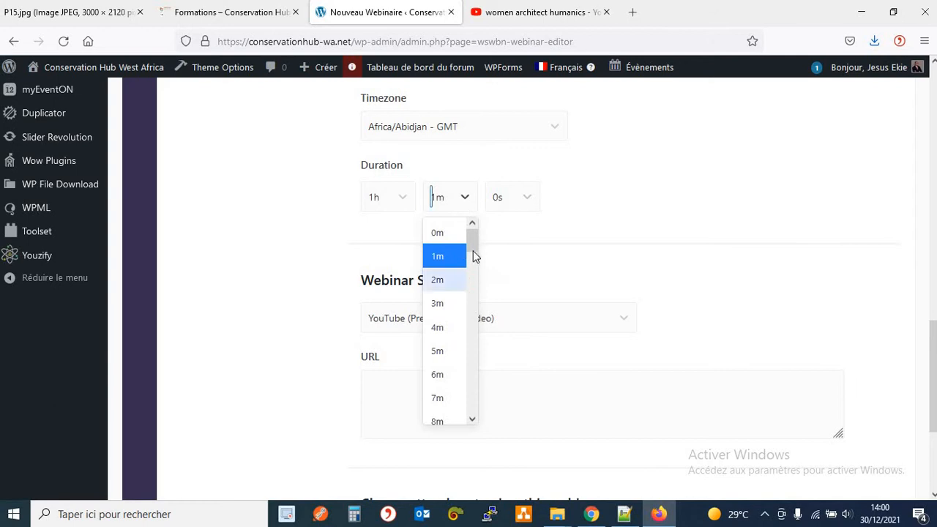
pyautogui.moveTo(473, 250); pyautogui.dragTo(473, 330)
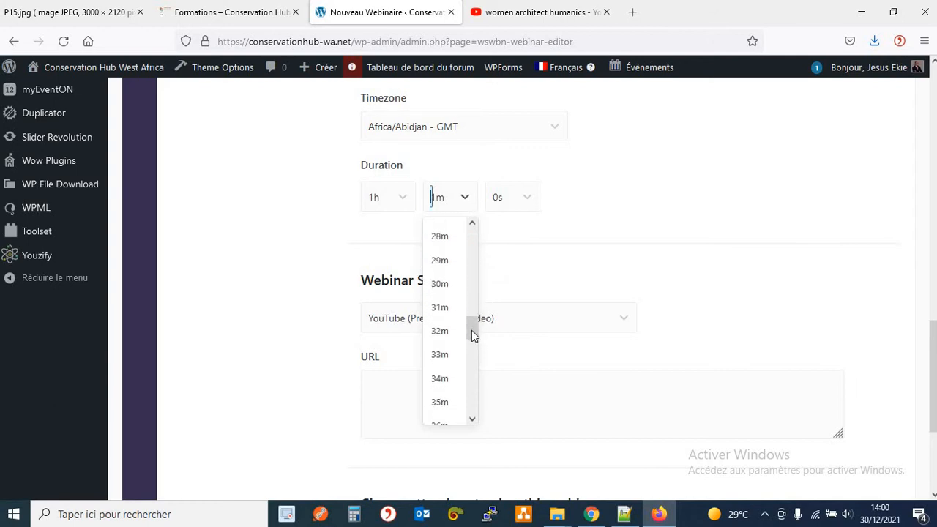
pyautogui.click(447, 289)
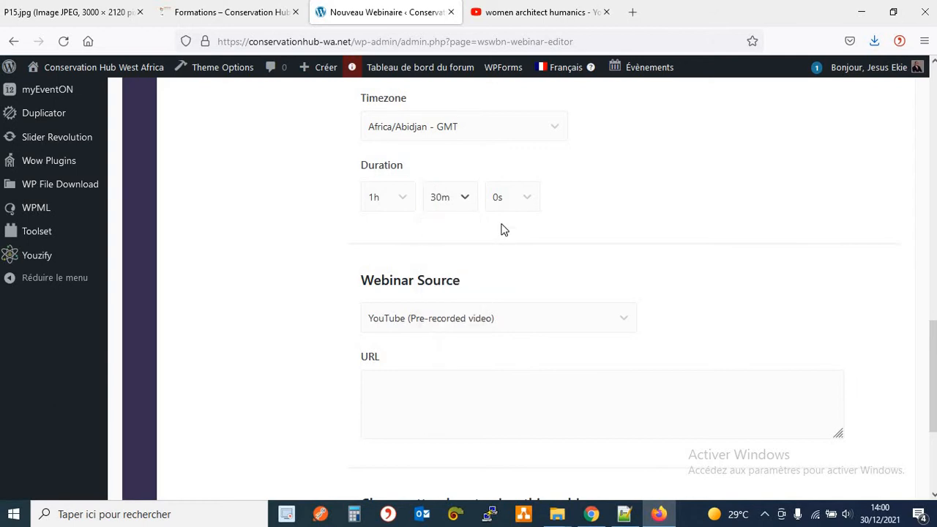
pyautogui.click(403, 201)
pyautogui.click(407, 229)
# Recheck the duration dropdowns, keeping 0h 30m 0s.
pyautogui.scroll(-1, 532, 242)
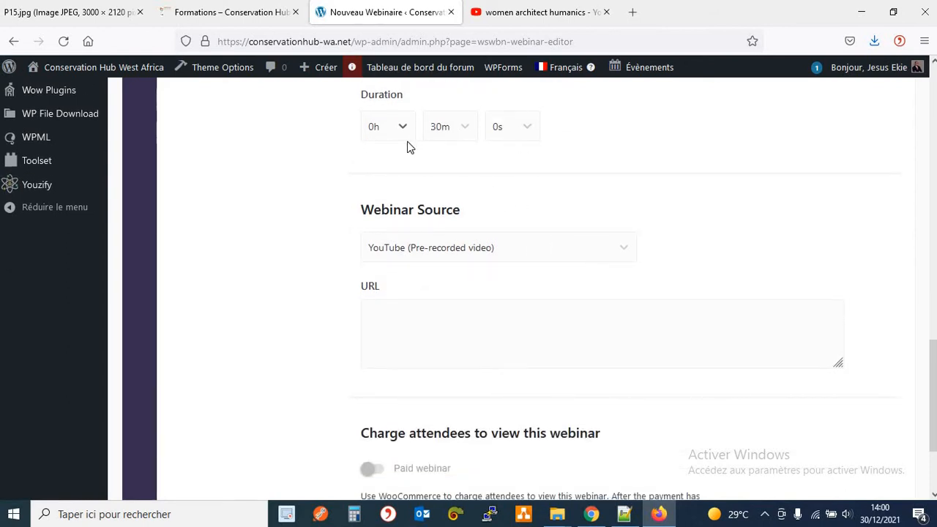
pyautogui.click(524, 131)
pyautogui.moveTo(534, 177); pyautogui.dragTo(554, 180)
pyautogui.click(553, 145)
pyautogui.click(523, 129)
pyautogui.click(464, 128)
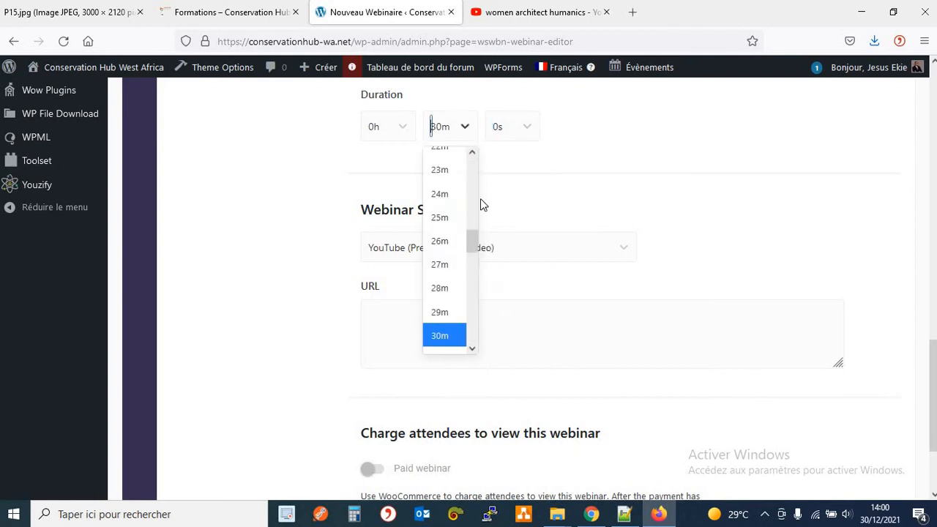
pyautogui.moveTo(472, 241); pyautogui.dragTo(489, 360)
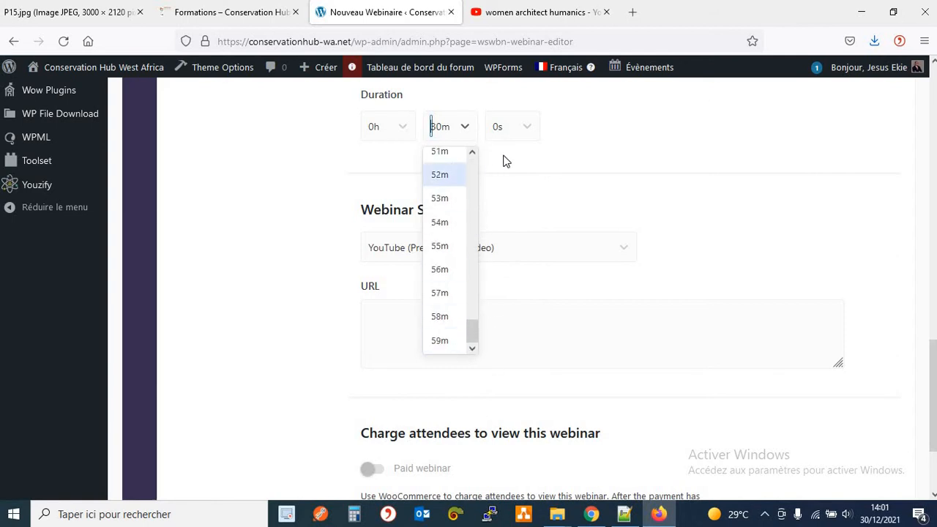
pyautogui.click(408, 135)
pyautogui.click(408, 135)
pyautogui.moveTo(412, 173); pyautogui.dragTo(373, 162)
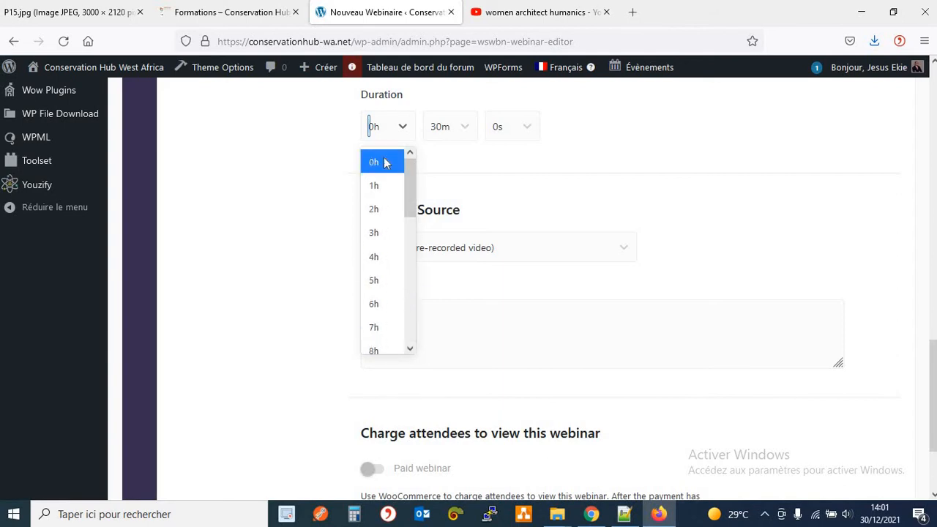
pyautogui.click(447, 156)
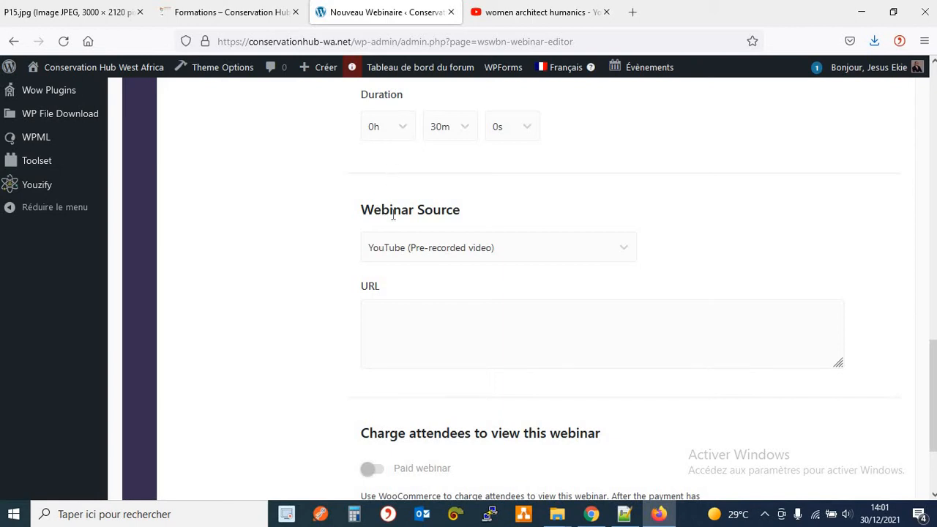
pyautogui.click(413, 248)
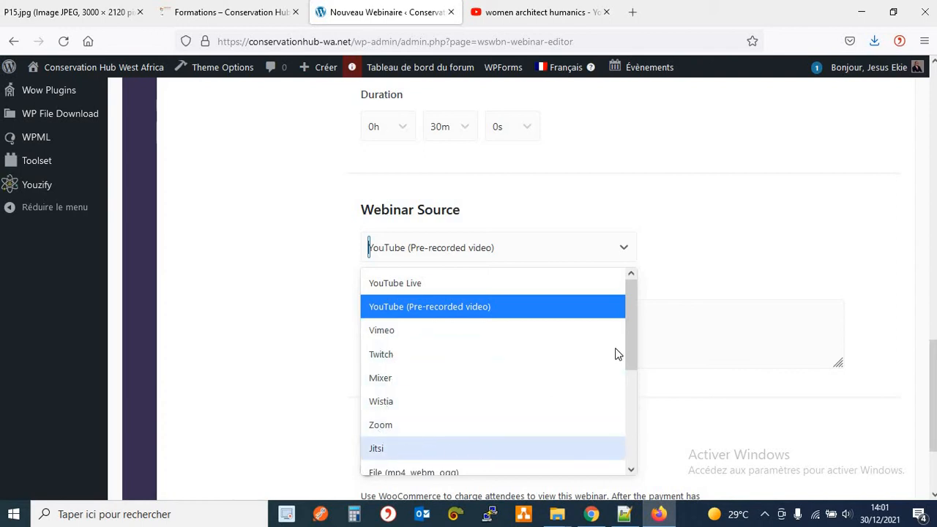
pyautogui.scroll(-3, 629, 366)
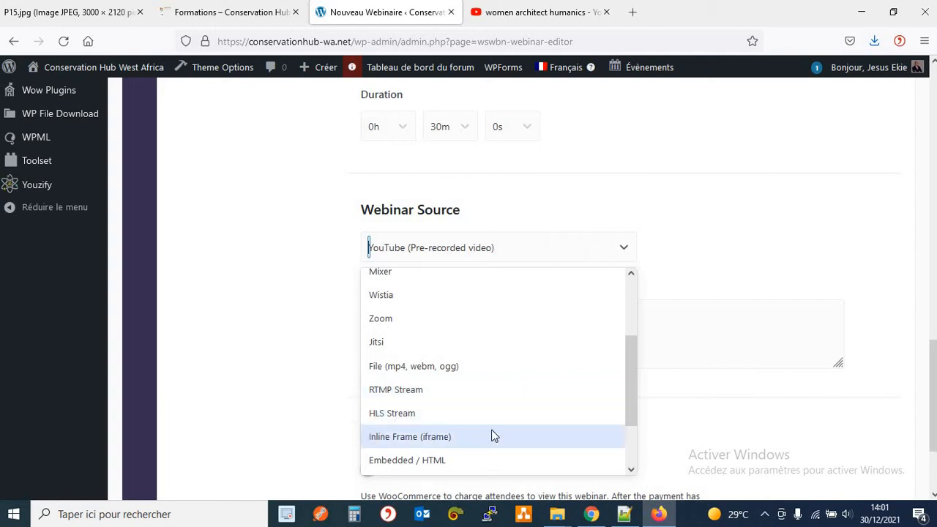
pyautogui.scroll(-2, 482, 402)
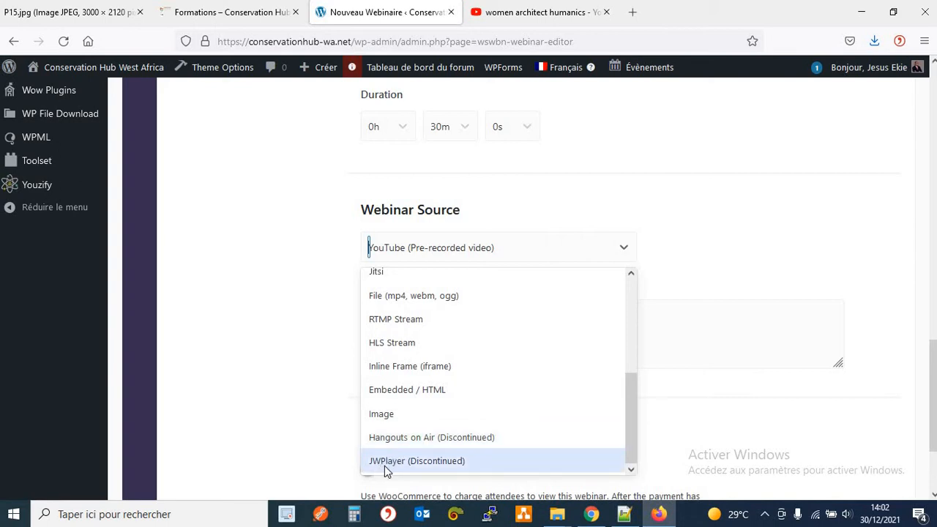
pyautogui.moveTo(631, 444); pyautogui.dragTo(628, 323)
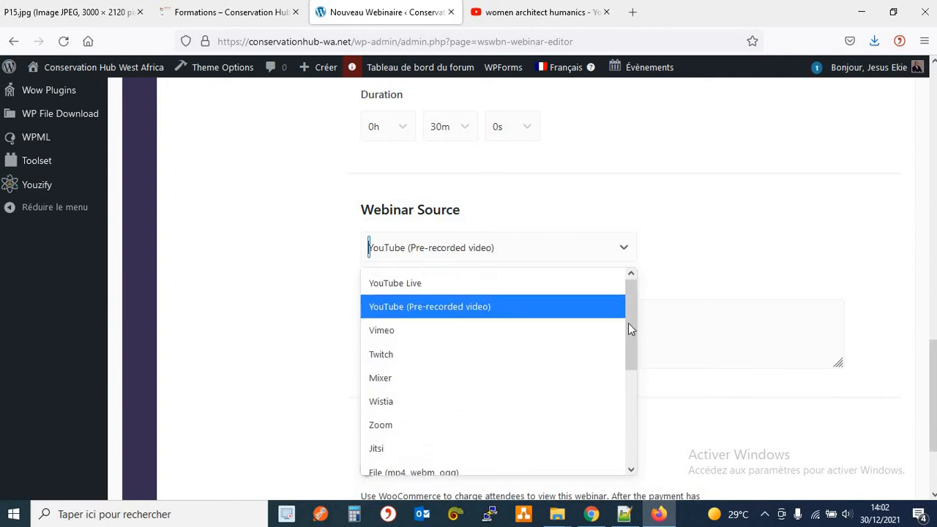
pyautogui.click(459, 304)
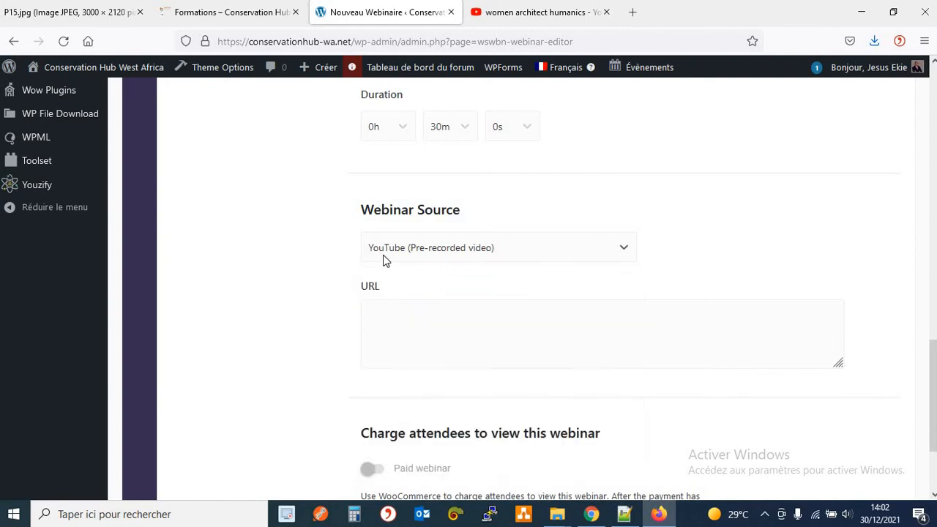
pyautogui.click(414, 332)
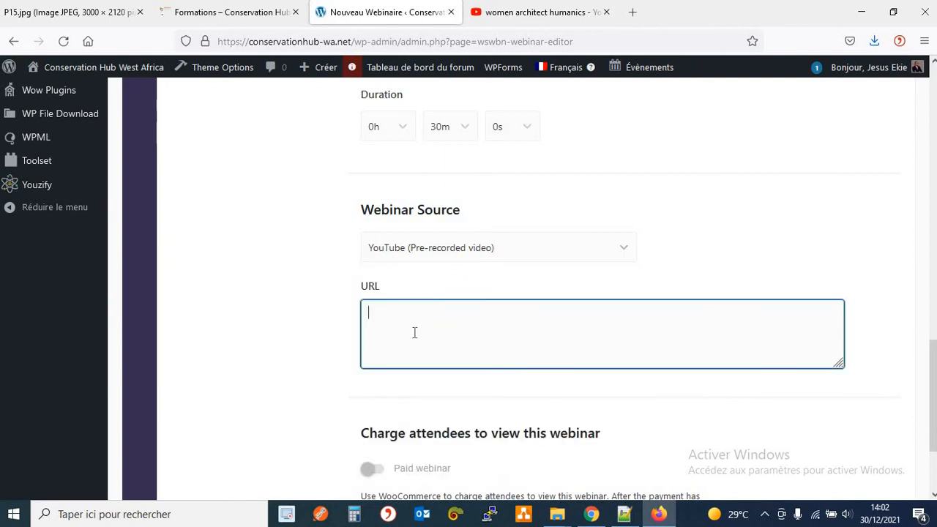
pyautogui.write('https://www.youtube.com/watch?v=z1DMSlkjfjk')
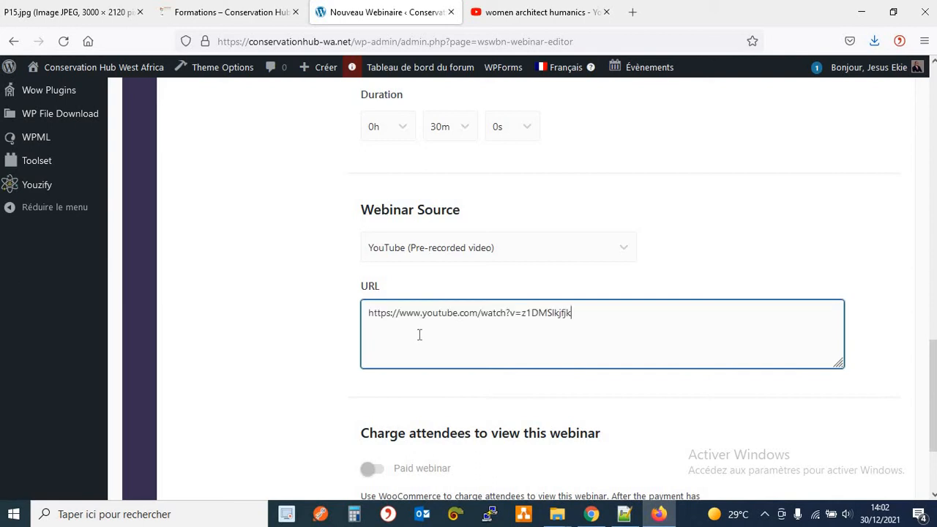
pyautogui.click(505, 13)
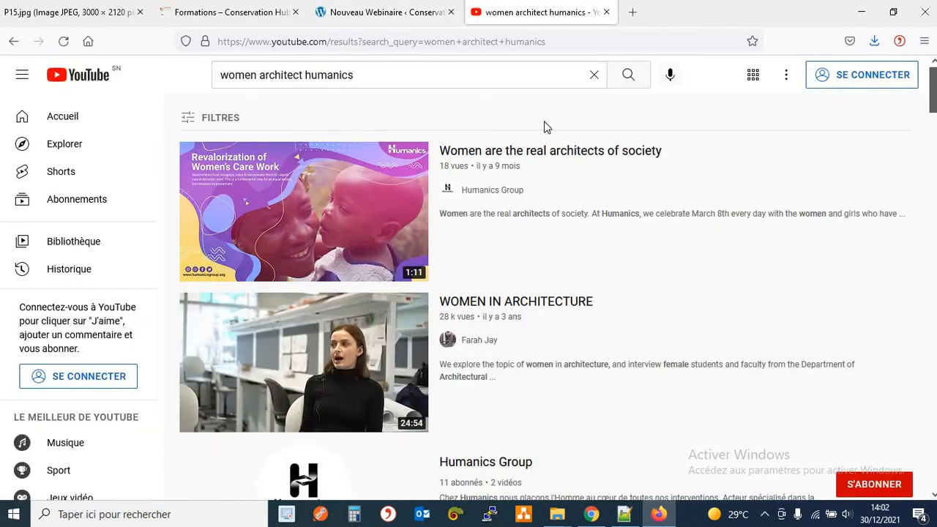
pyautogui.click(388, 12)
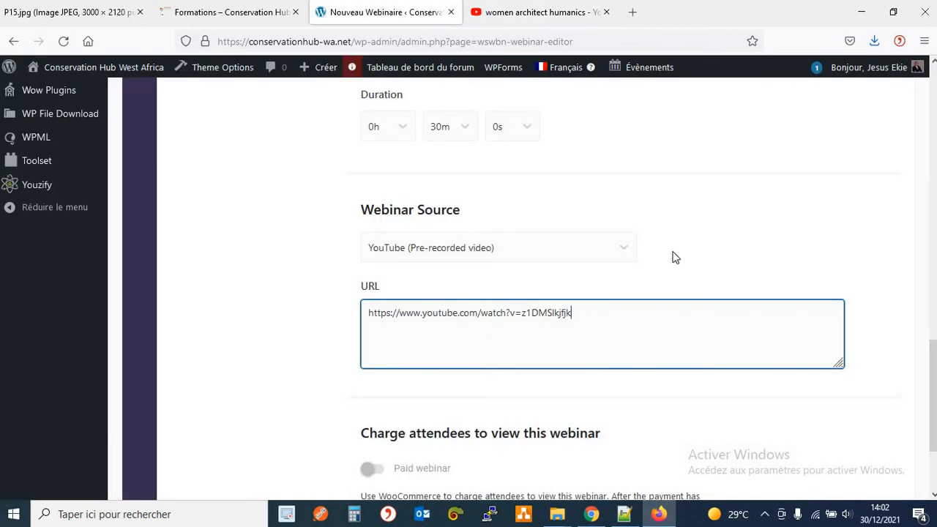
pyautogui.scroll(-1, 671, 252)
pyautogui.scroll(1, 658, 248)
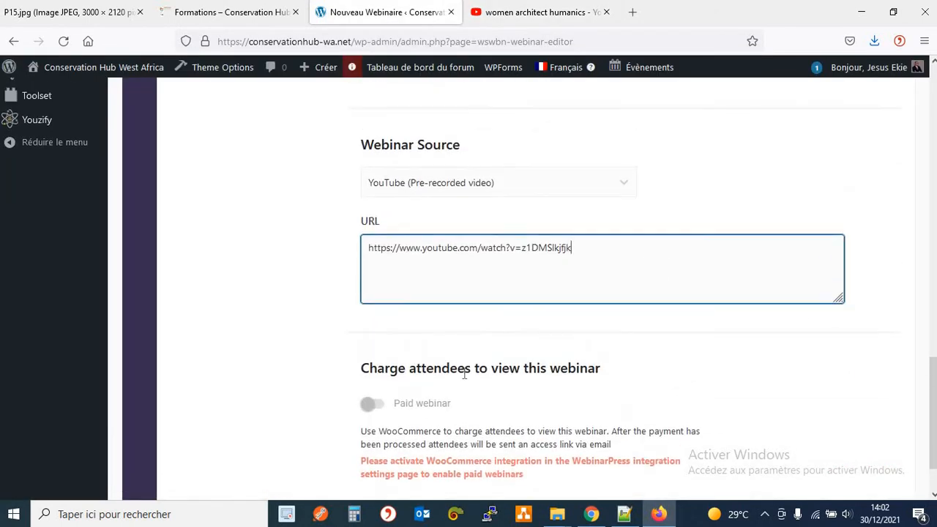
pyautogui.scroll(-1, 464, 373)
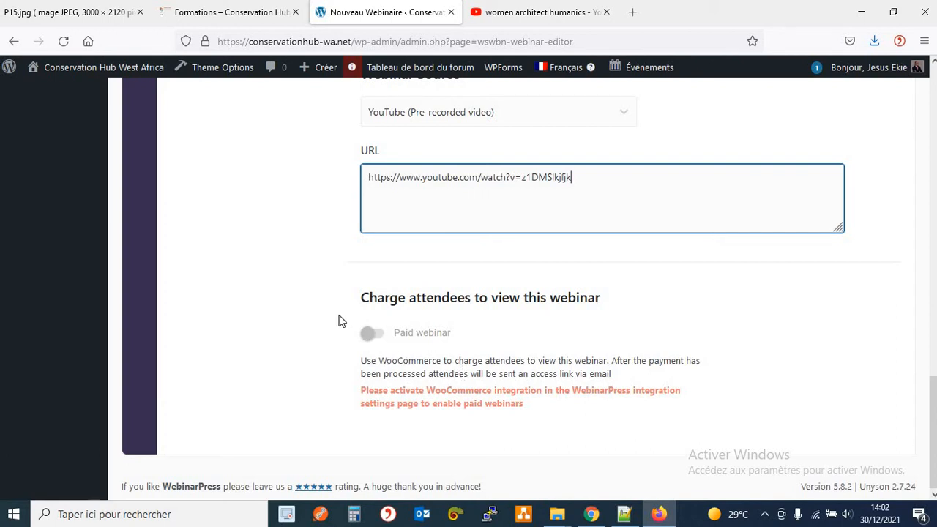
# Leave the URL field and open Registration under DESIGN in the settings menu.
pyautogui.click(354, 286)
pyautogui.scroll(15, 353, 285)
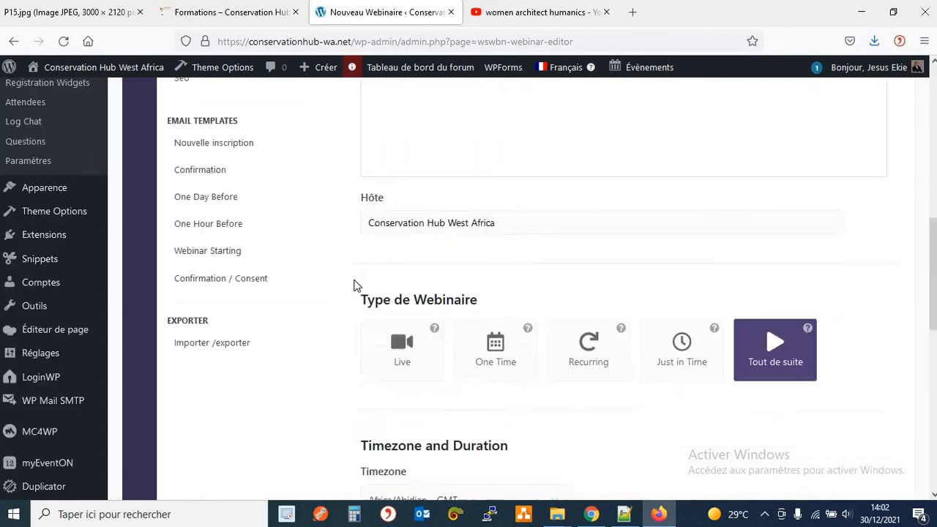
pyautogui.scroll(3, 353, 285)
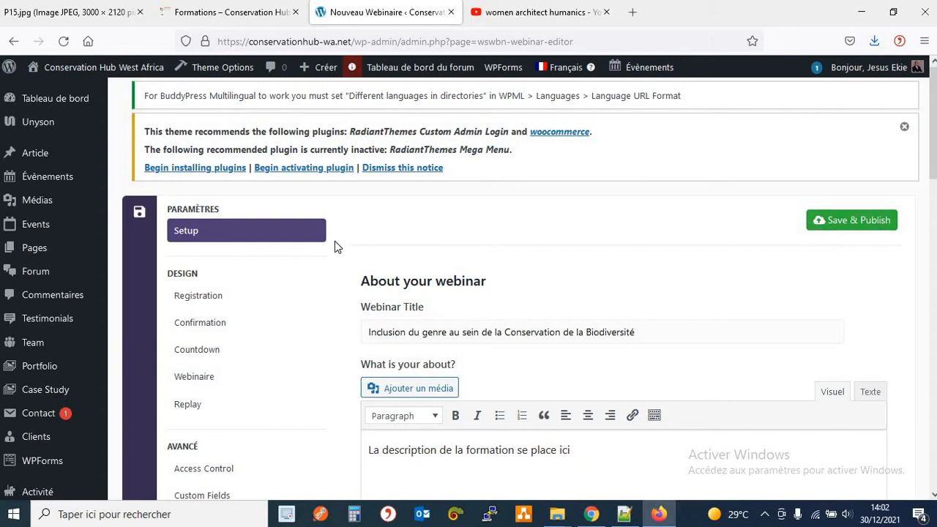
pyautogui.scroll(-2, 335, 243)
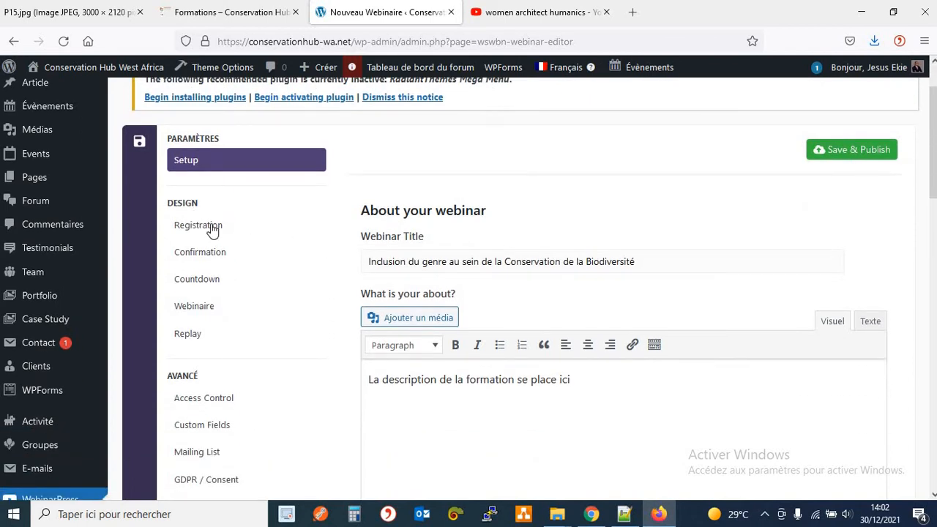
pyautogui.click(211, 230)
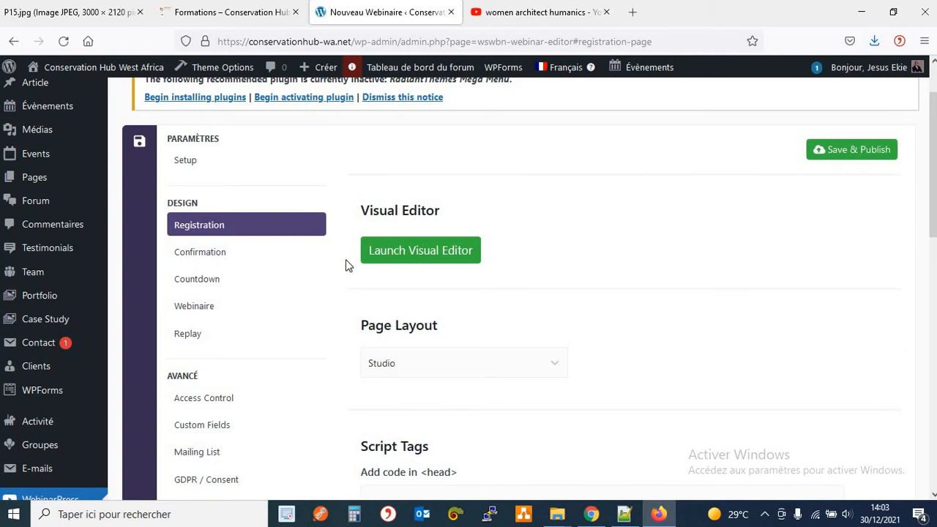
# Check the public Formations page twice, returning to the webinar editor each time.
pyautogui.click(261, 20)
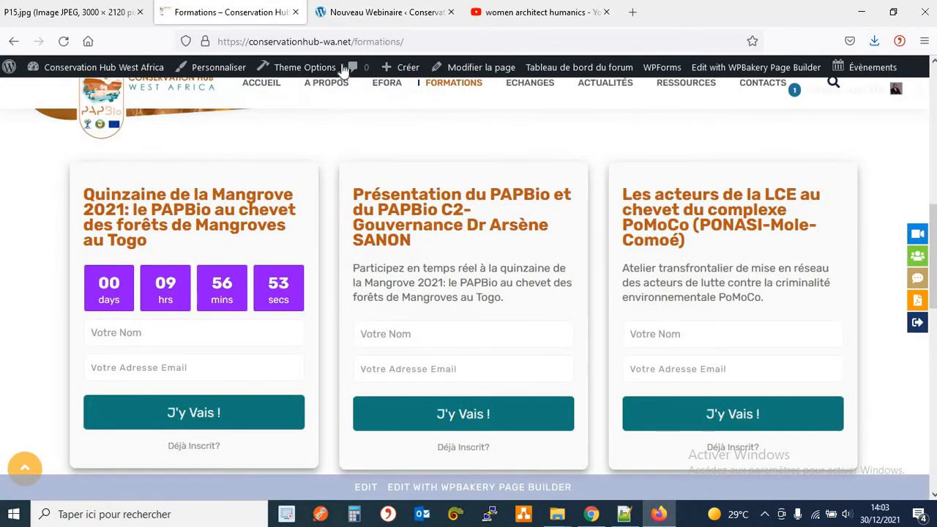
pyautogui.click(369, 20)
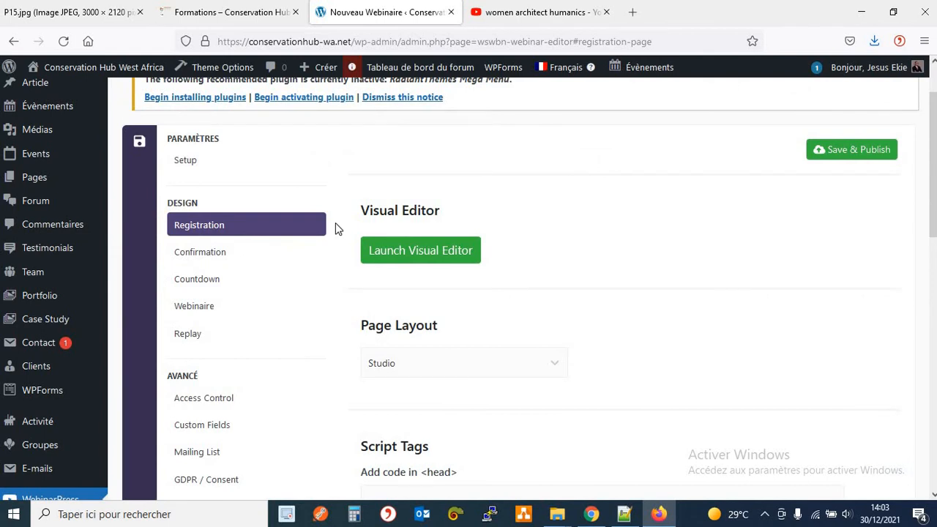
pyautogui.scroll(-2, 335, 222)
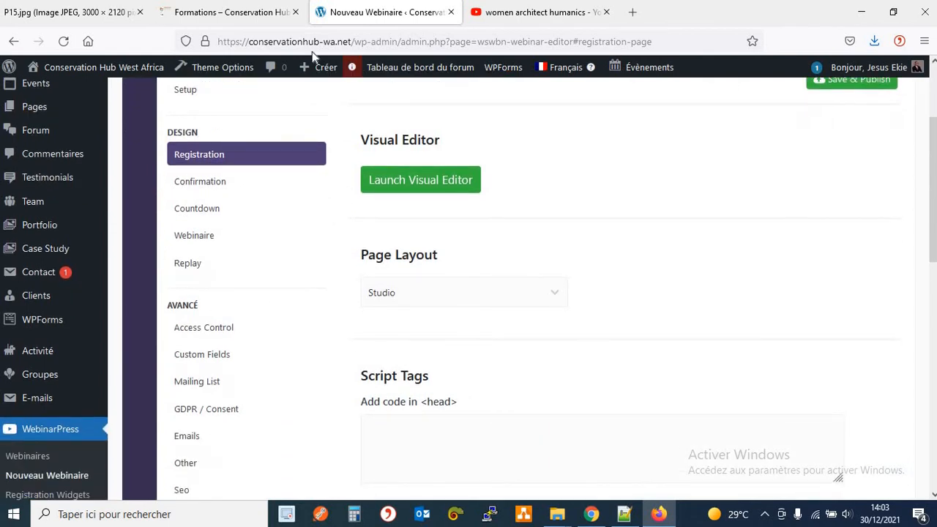
pyautogui.click(233, 13)
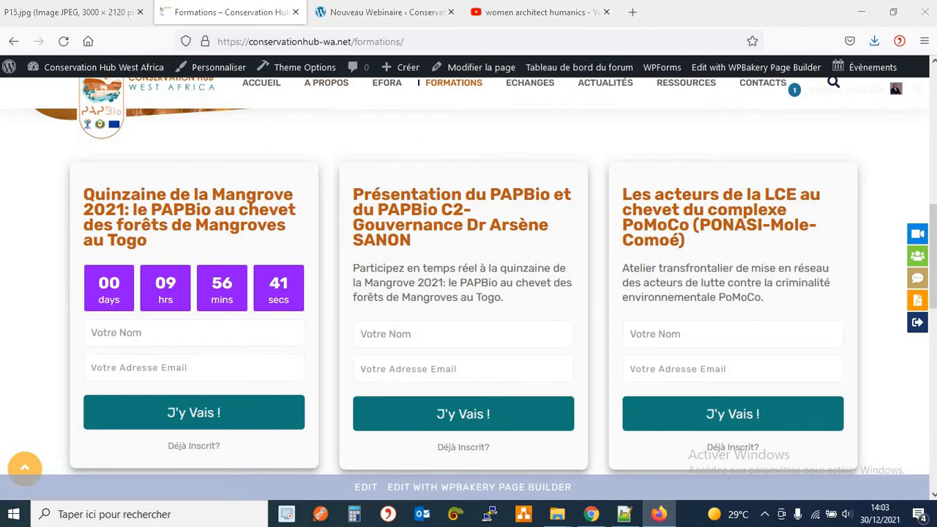
pyautogui.click(372, 13)
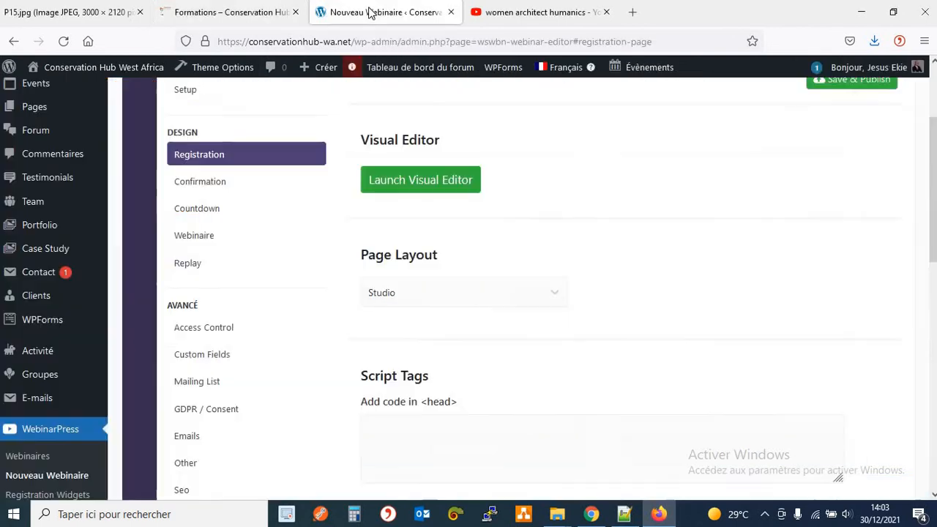
# Step through the Confirmation, Countdown, webinar room and Replay design pages.
pyautogui.click(237, 183)
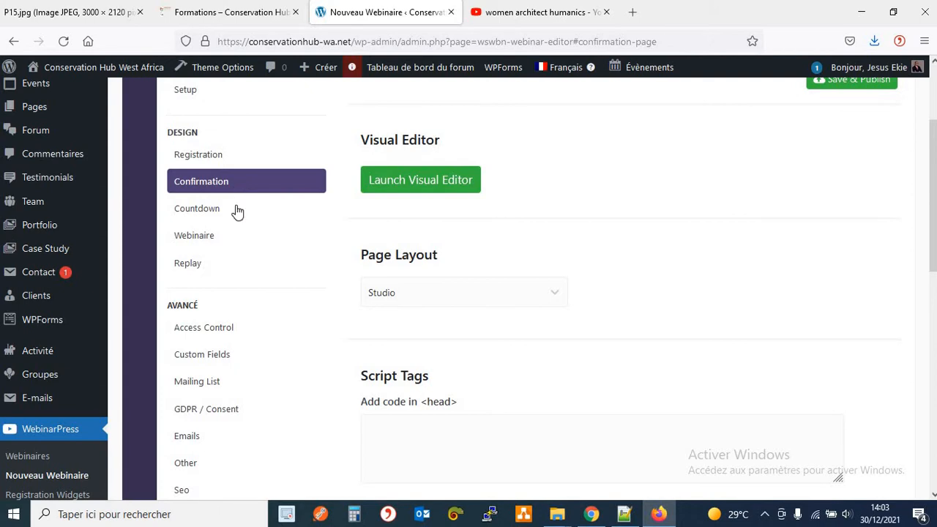
pyautogui.click(237, 210)
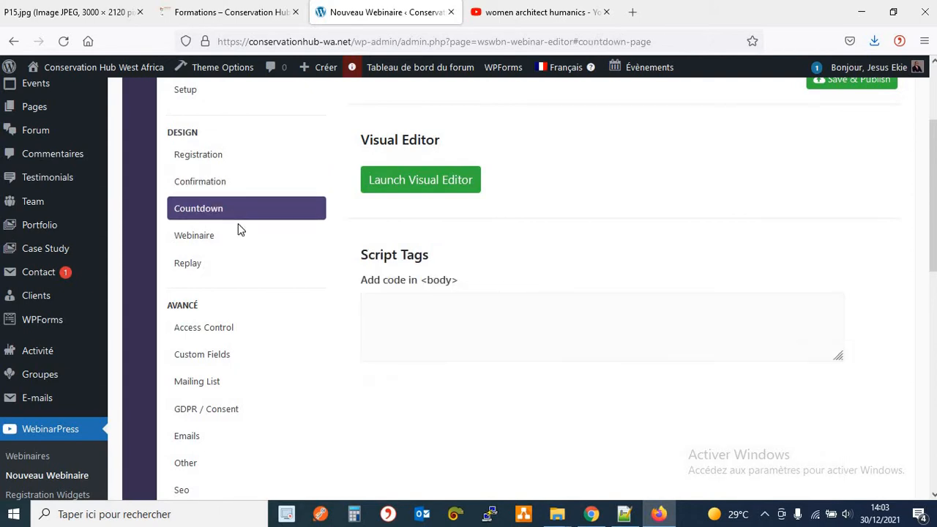
pyautogui.click(239, 235)
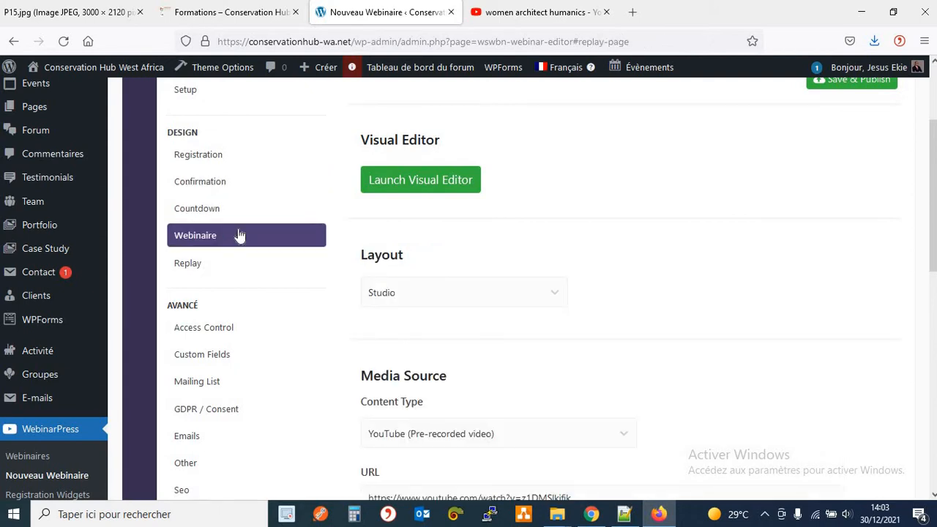
pyautogui.click(217, 271)
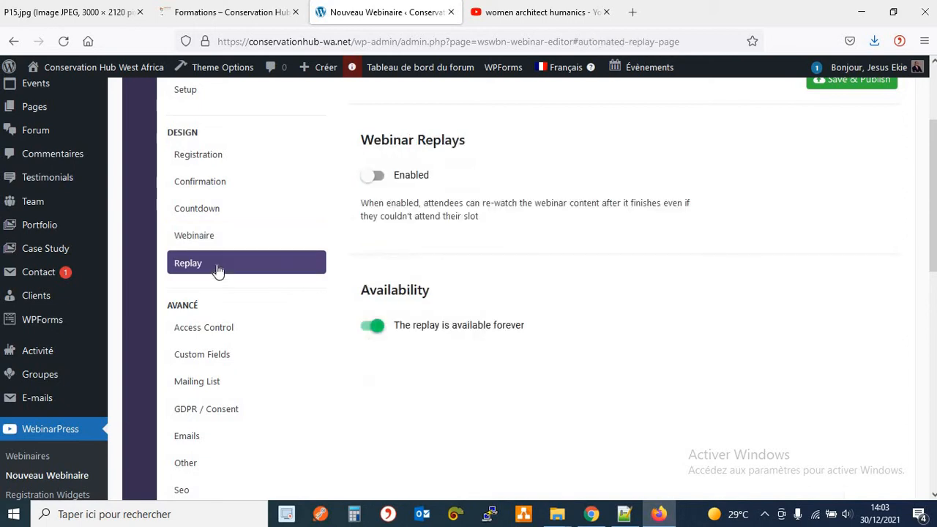
pyautogui.scroll(2, 219, 212)
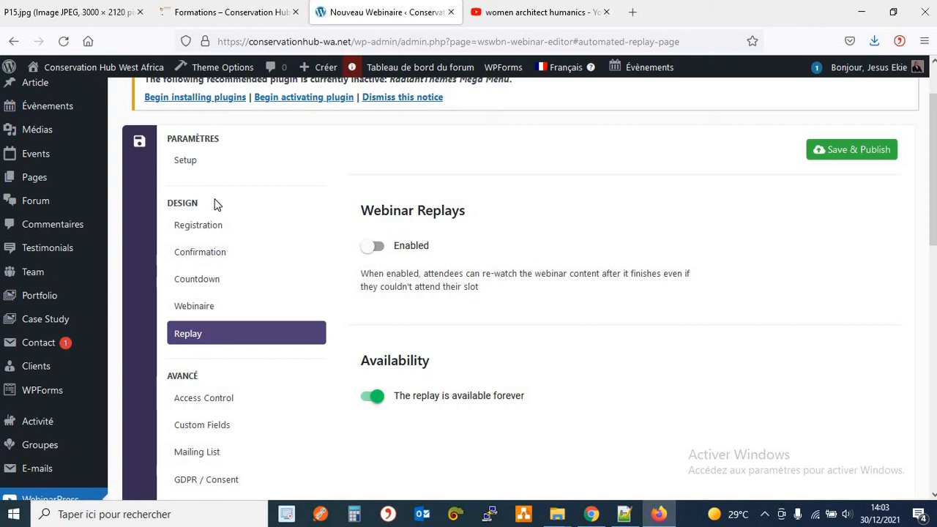
# Cycle back through the design pages, ending on Replay with replays off and available forever.
pyautogui.click(214, 311)
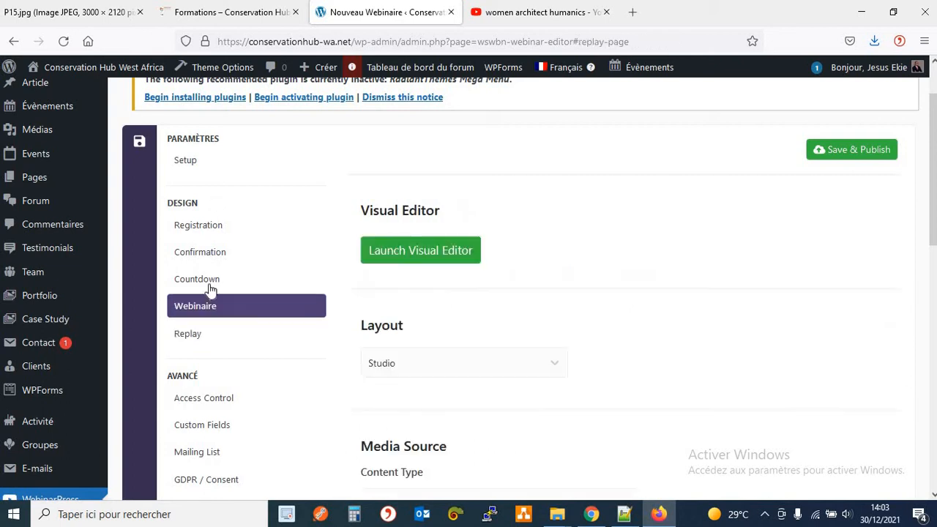
pyautogui.click(210, 284)
pyautogui.click(216, 257)
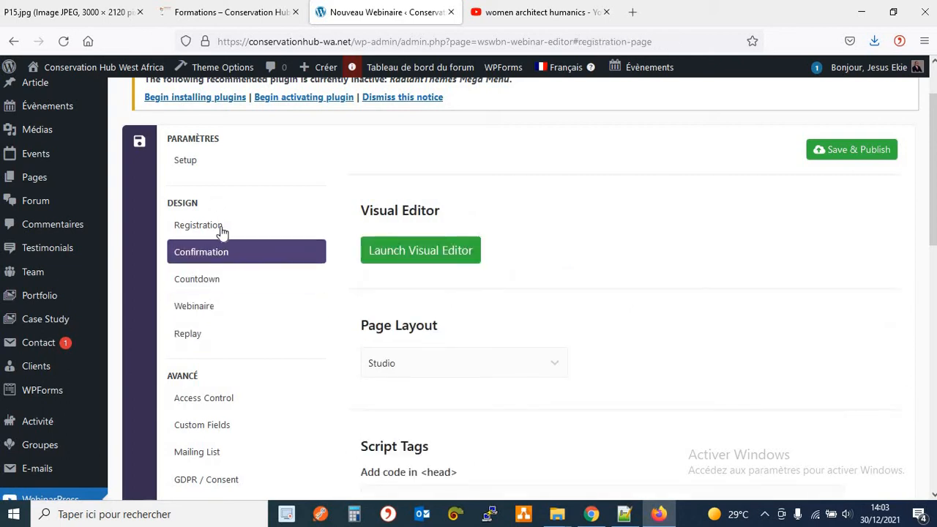
pyautogui.click(223, 229)
pyautogui.click(234, 253)
pyautogui.click(234, 280)
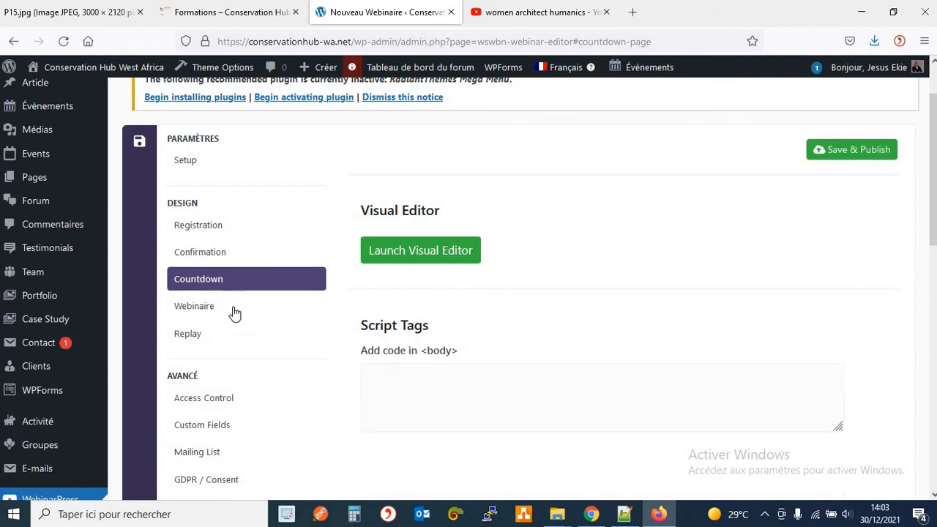
pyautogui.click(236, 313)
pyautogui.click(228, 337)
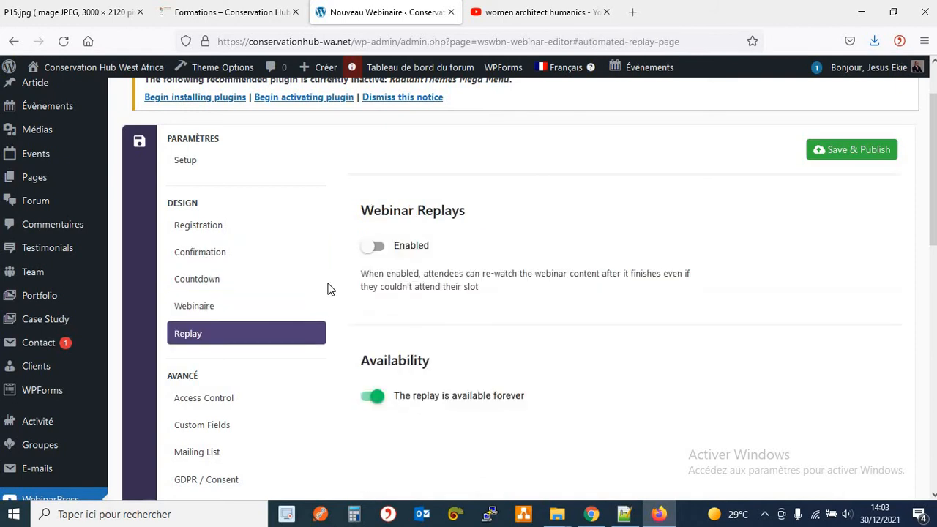
pyautogui.scroll(-1, 329, 283)
pyautogui.scroll(2, 241, 209)
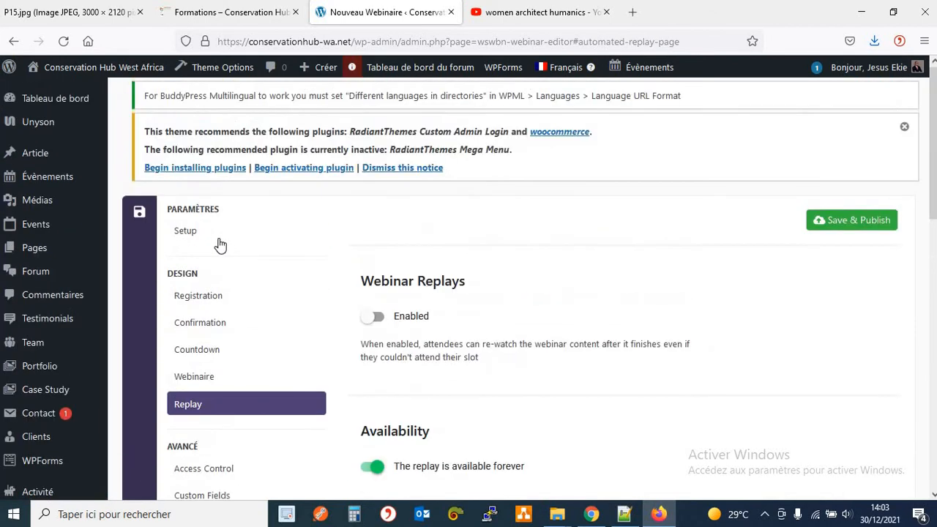
# Open Access Control under AVANCÉ, showing Webinar Access set to Everyone.
pyautogui.click(218, 238)
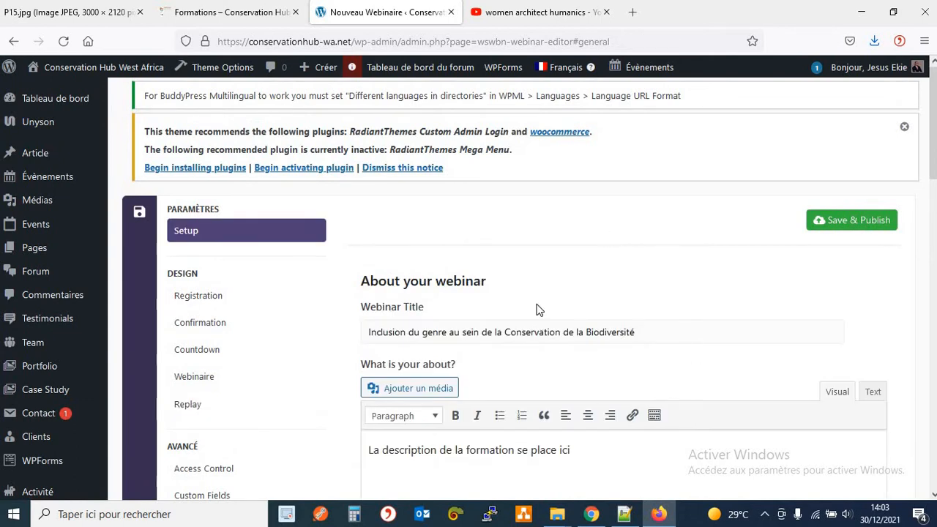
pyautogui.scroll(-1, 341, 287)
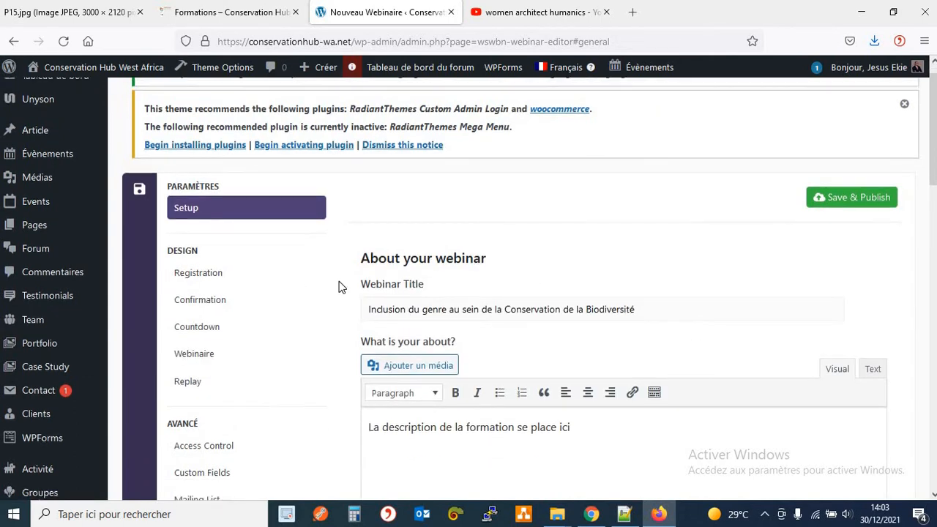
pyautogui.scroll(-3, 339, 286)
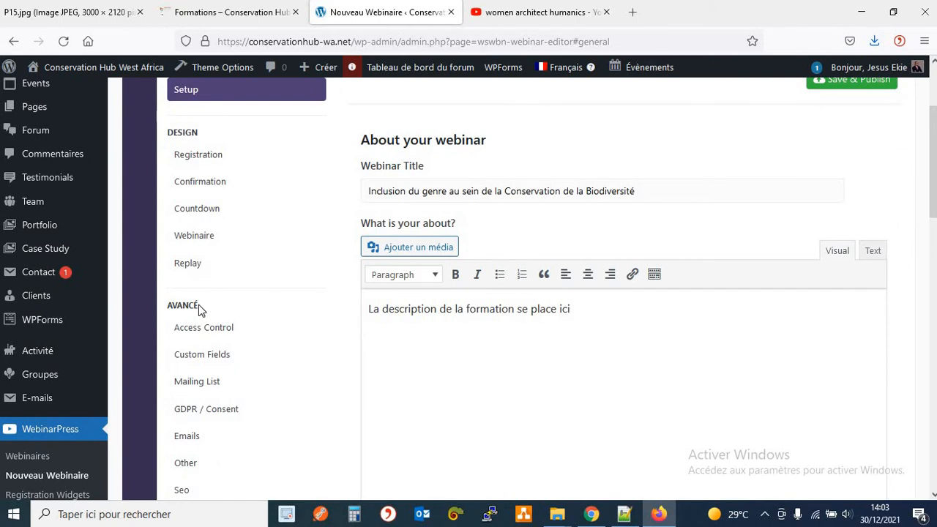
pyautogui.scroll(-2, 306, 309)
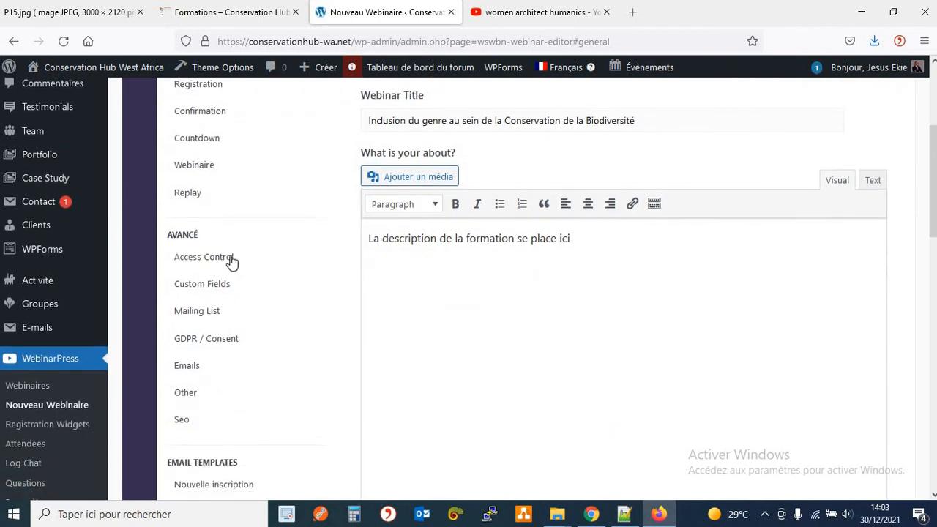
pyautogui.click(222, 257)
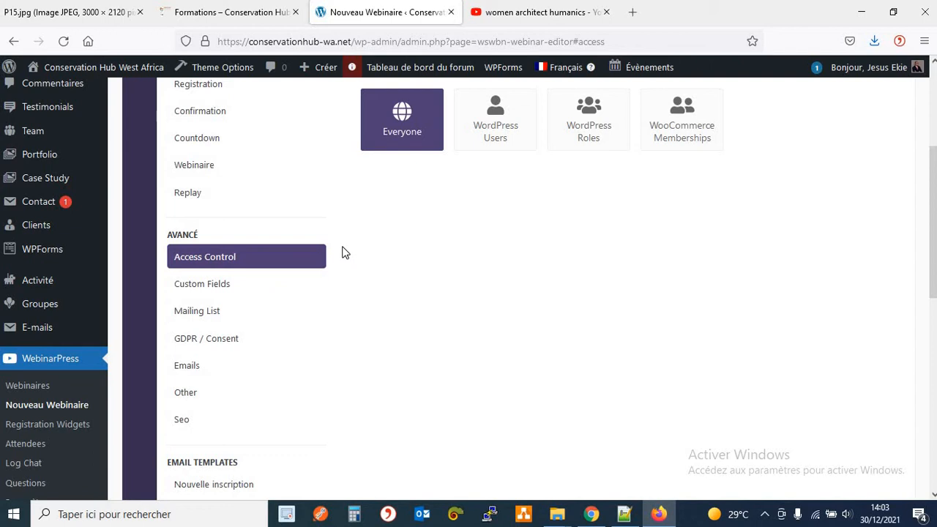
pyautogui.scroll(4, 344, 253)
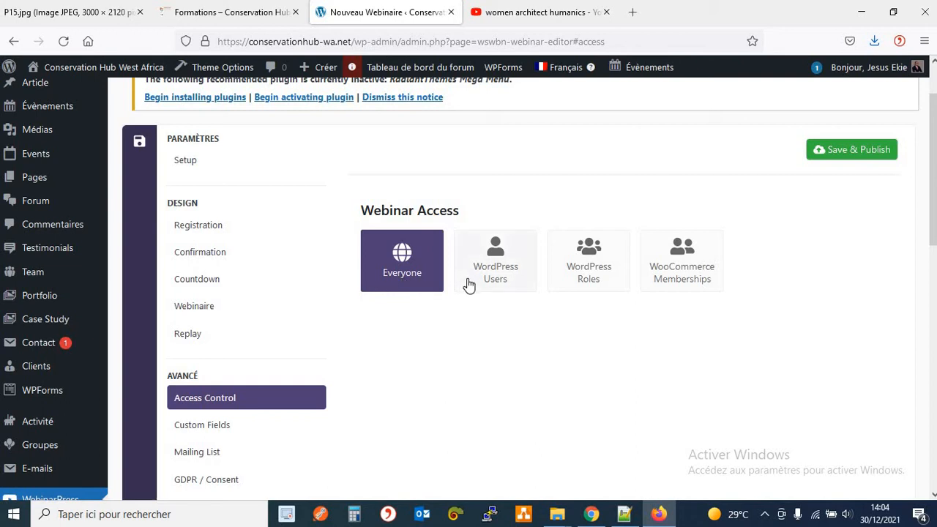
# Try WordPress Roles, then set Webinar Access to WordPress Users and switch to the Formations page.
pyautogui.click(601, 284)
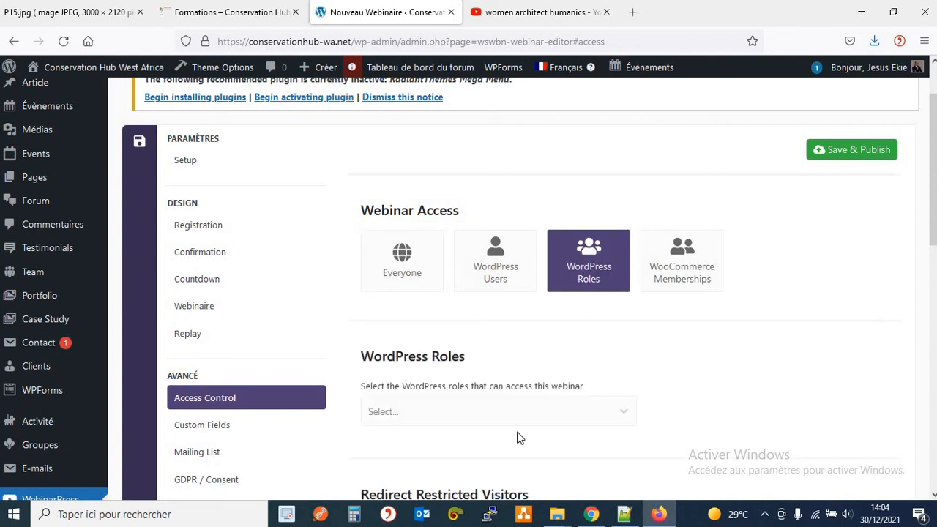
pyautogui.click(539, 412)
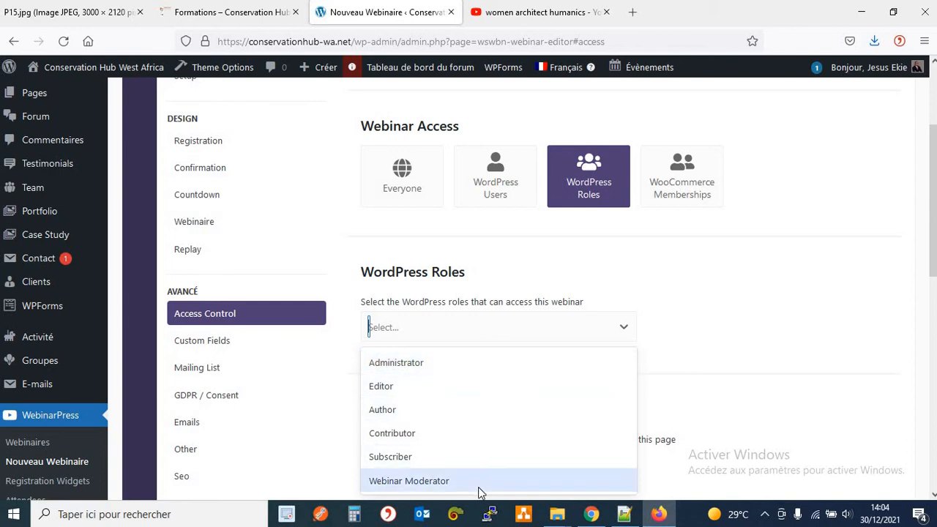
pyautogui.click(693, 256)
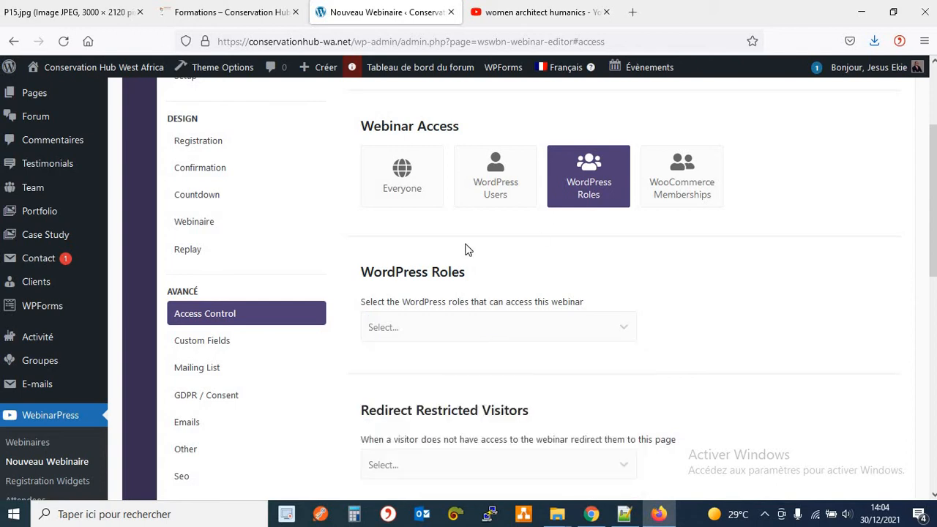
pyautogui.click(490, 209)
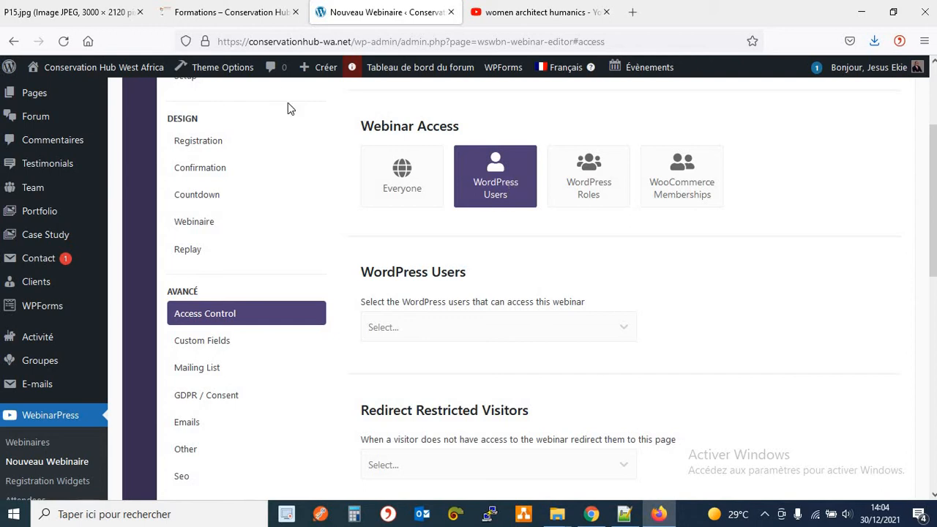
pyautogui.click(210, 23)
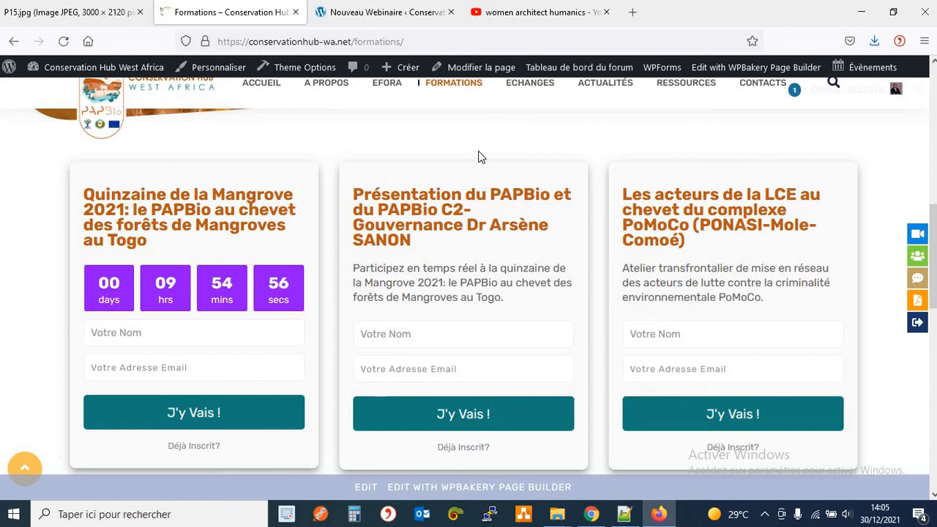
# Open the webinar interest link in a new tab, view the Intérêt Webinaire page, then return to Formations.
pyautogui.scroll(5, 481, 157)
pyautogui.scroll(-3, 561, 301)
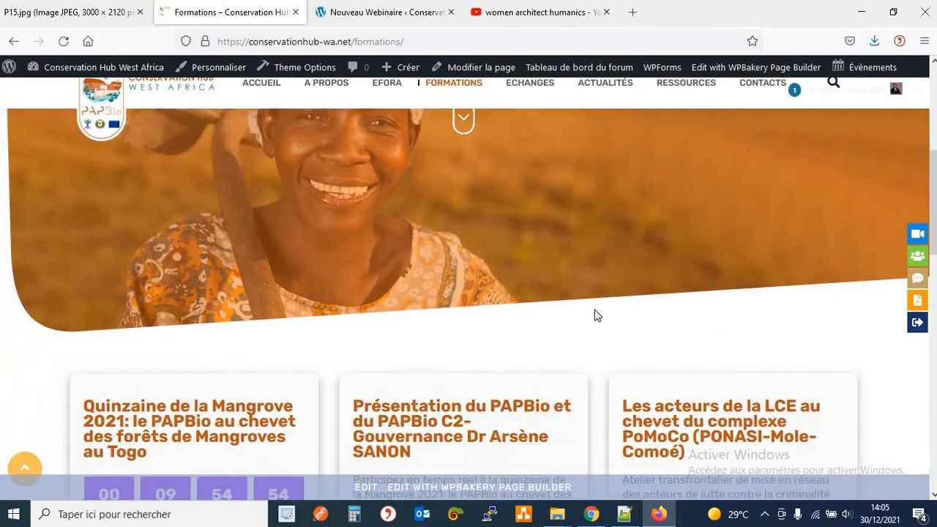
pyautogui.scroll(3, 768, 274)
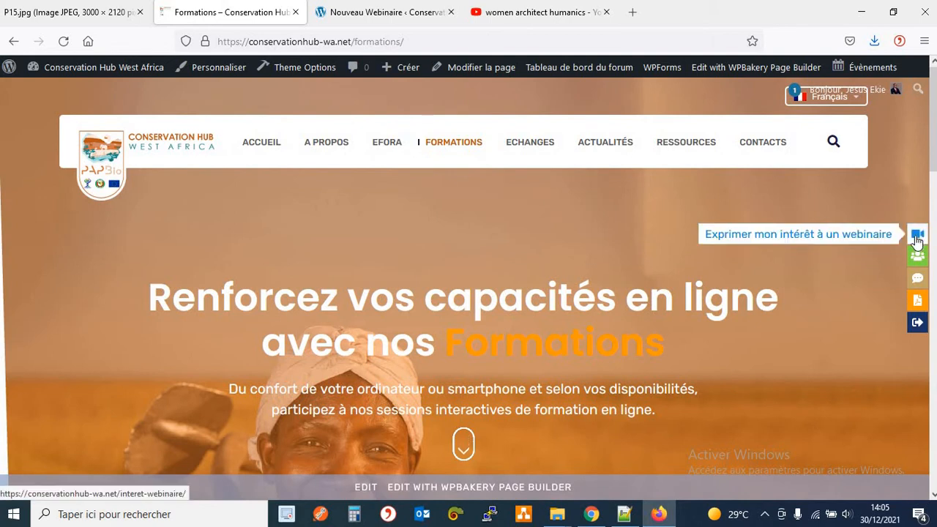
pyautogui.rightClick(917, 239)
pyautogui.click(861, 249)
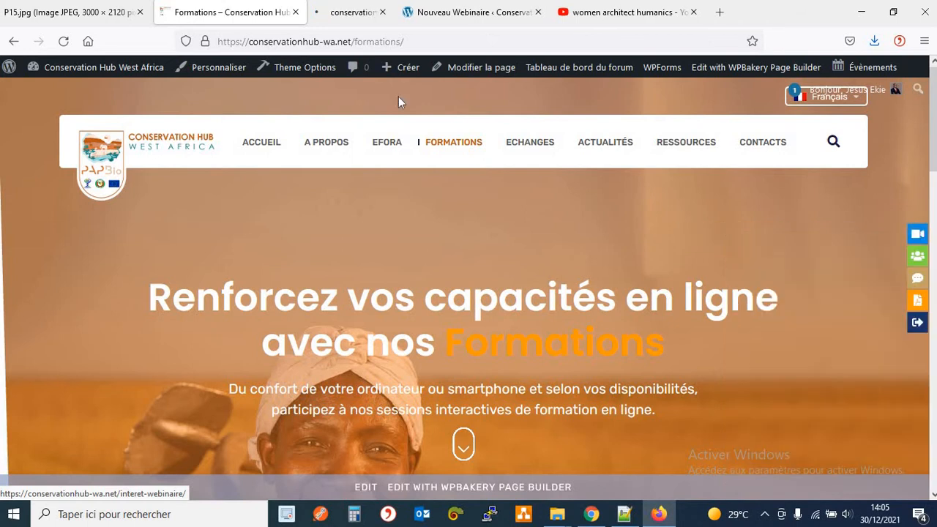
pyautogui.click(328, 20)
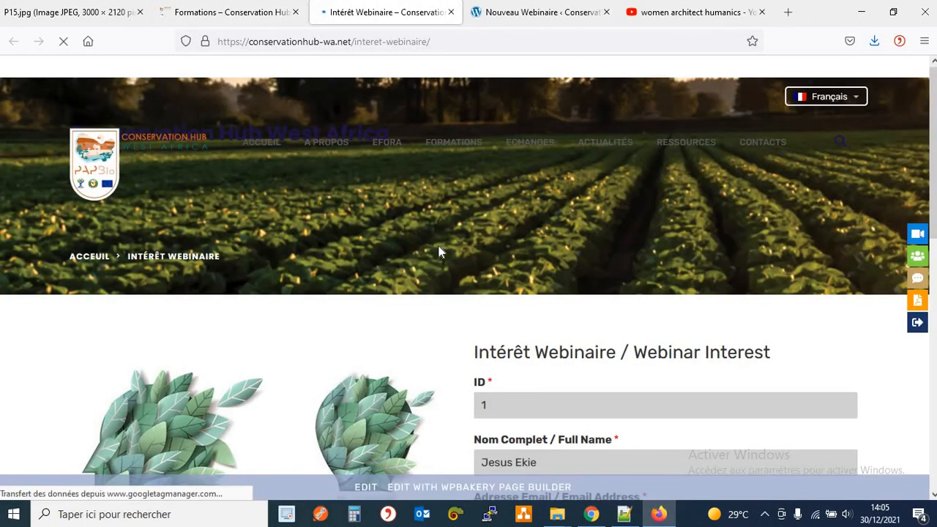
pyautogui.scroll(-4, 439, 252)
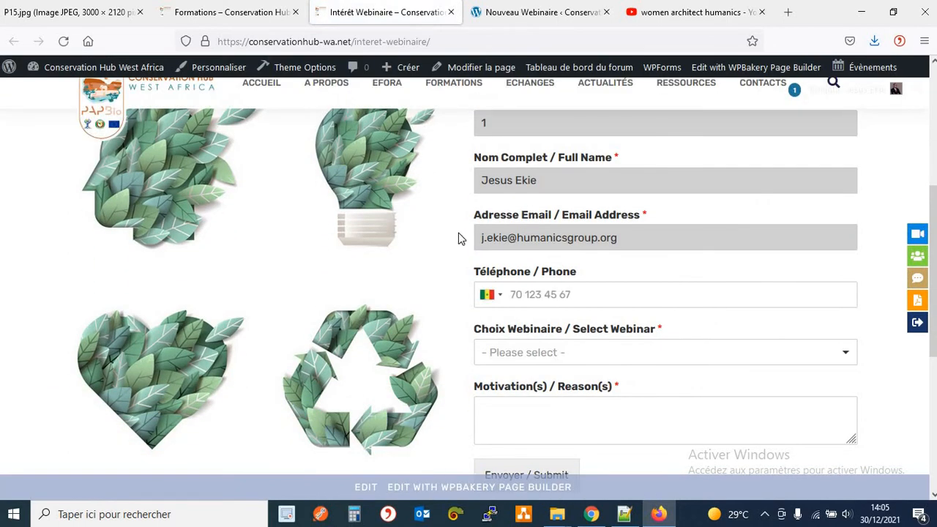
pyautogui.click(251, 19)
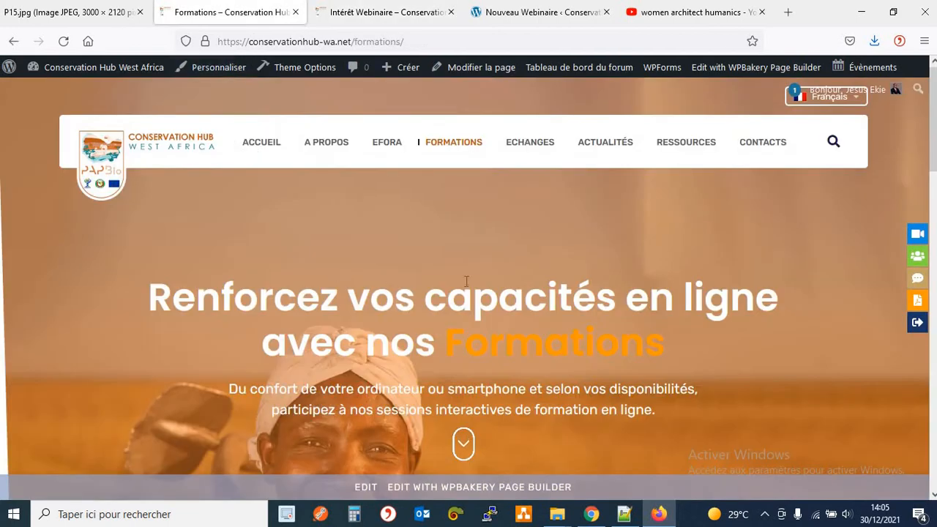
pyautogui.scroll(-5, 533, 287)
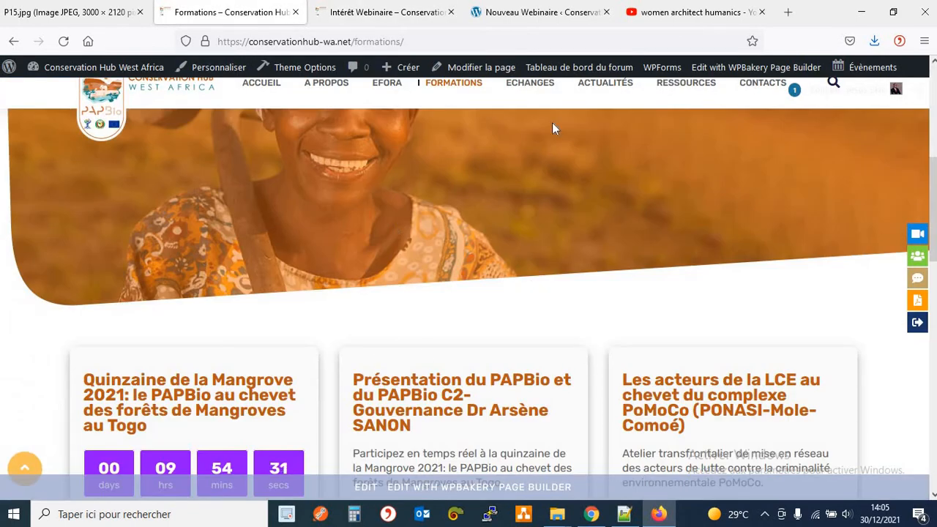
# On the Intérêt Webinaire form, open the Select Webinar list showing Webinaire 01–03, then close it.
pyautogui.click(398, 20)
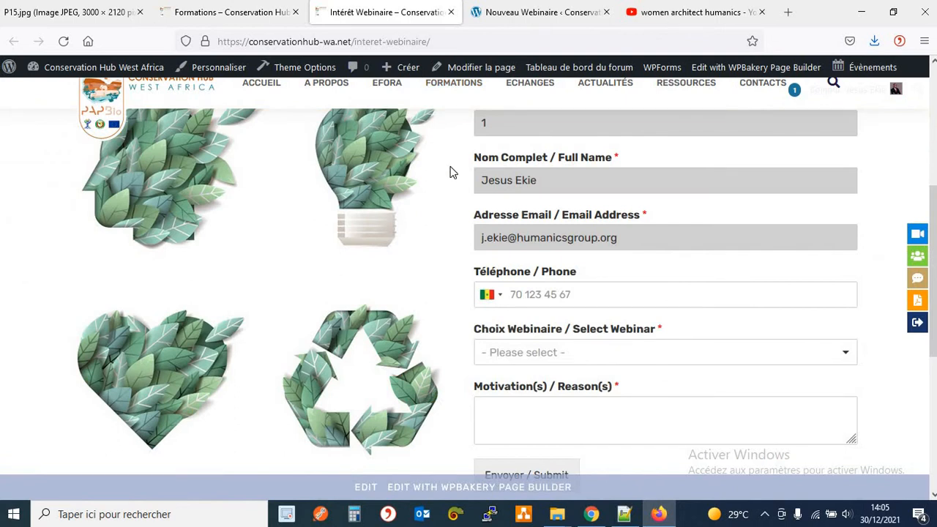
pyautogui.scroll(-3, 665, 278)
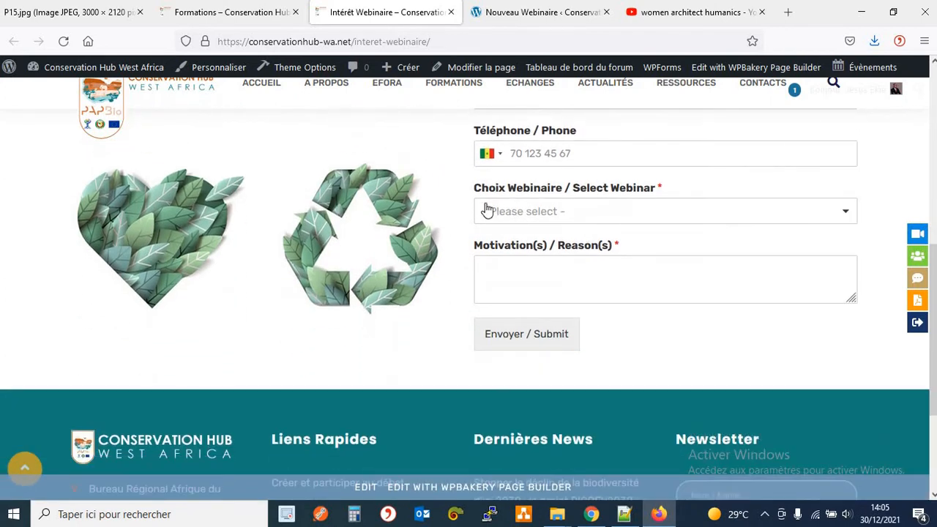
pyautogui.click(528, 215)
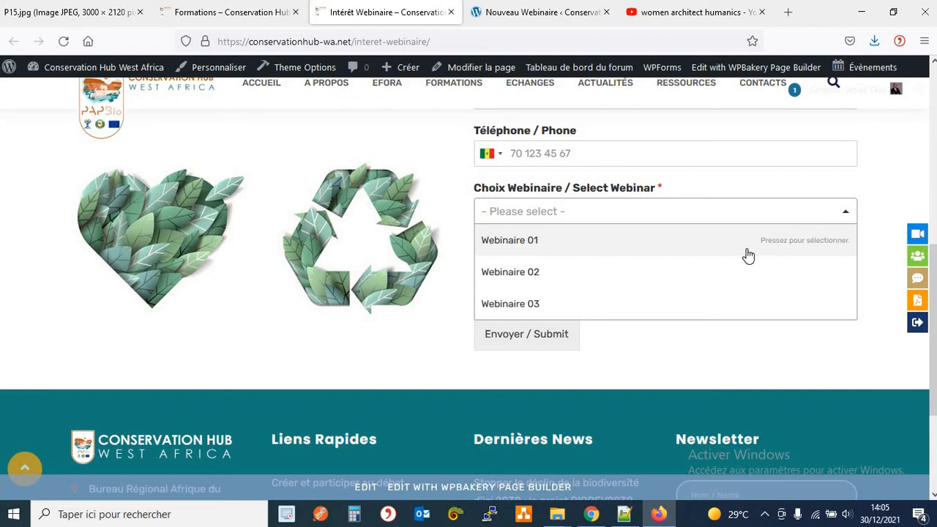
pyautogui.click(869, 217)
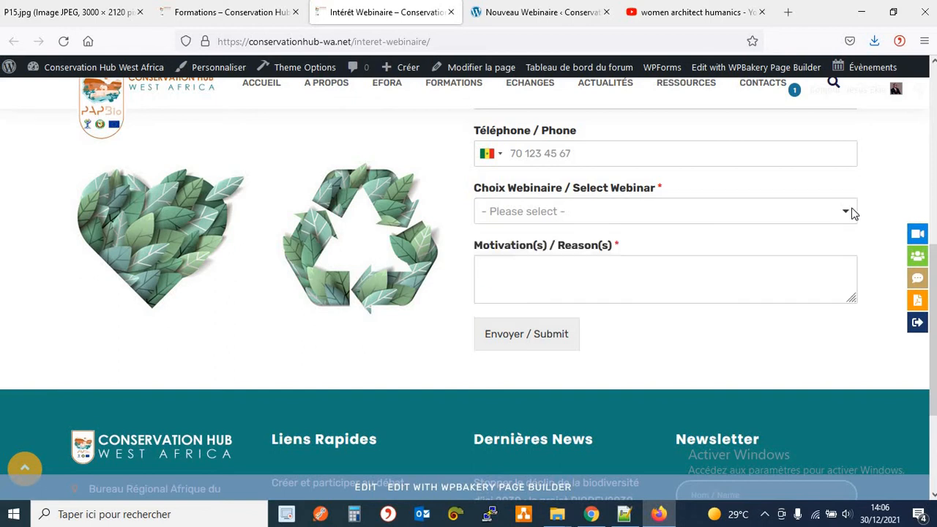
# Toggle Webinar Access through Everyone and WordPress Roles to WordPress Users, then view the Intérêt Webinaire form.
pyautogui.click(524, 16)
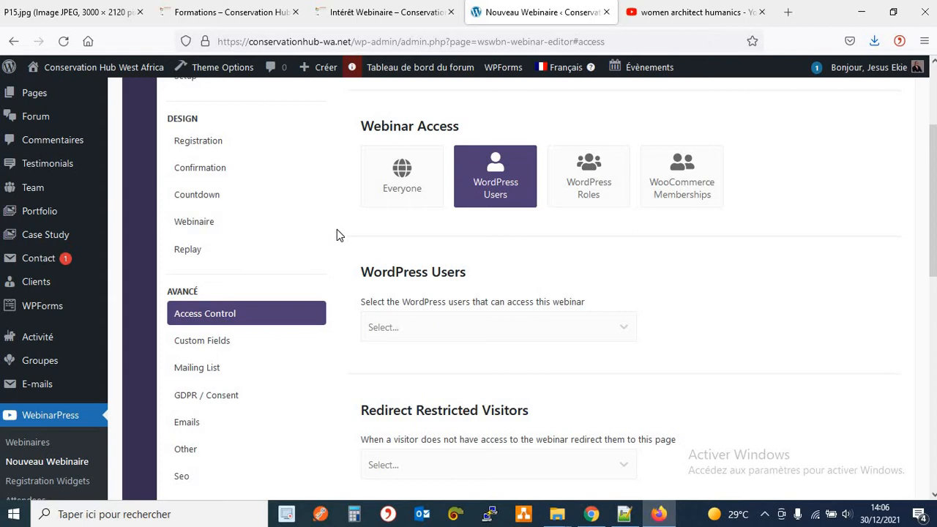
pyautogui.click(405, 204)
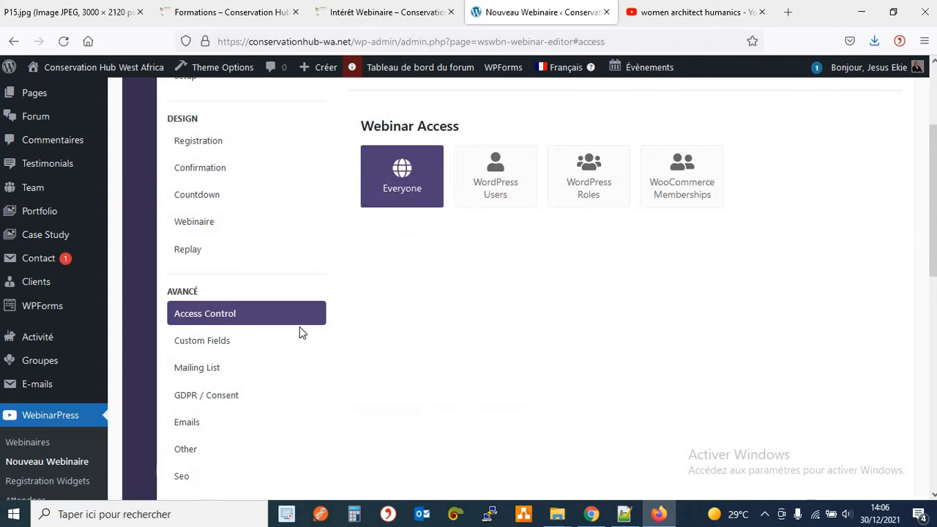
pyautogui.click(609, 191)
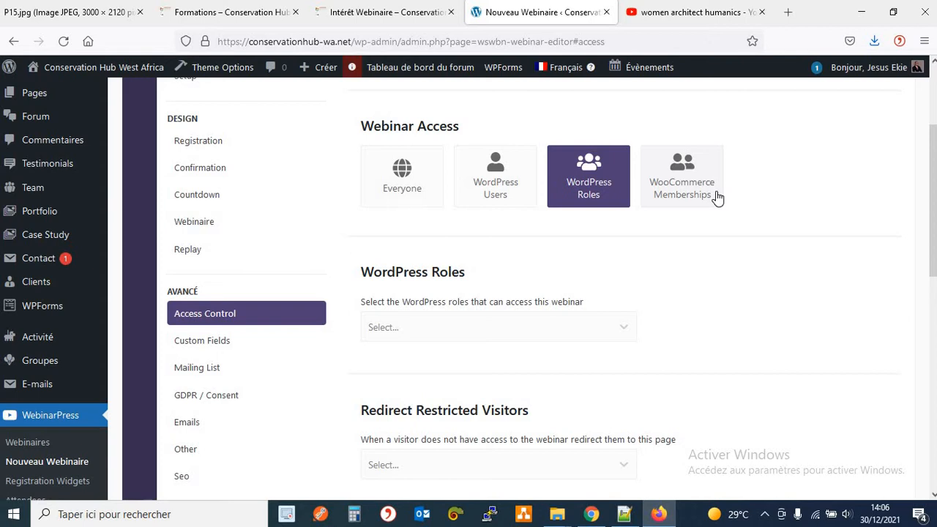
pyautogui.click(505, 195)
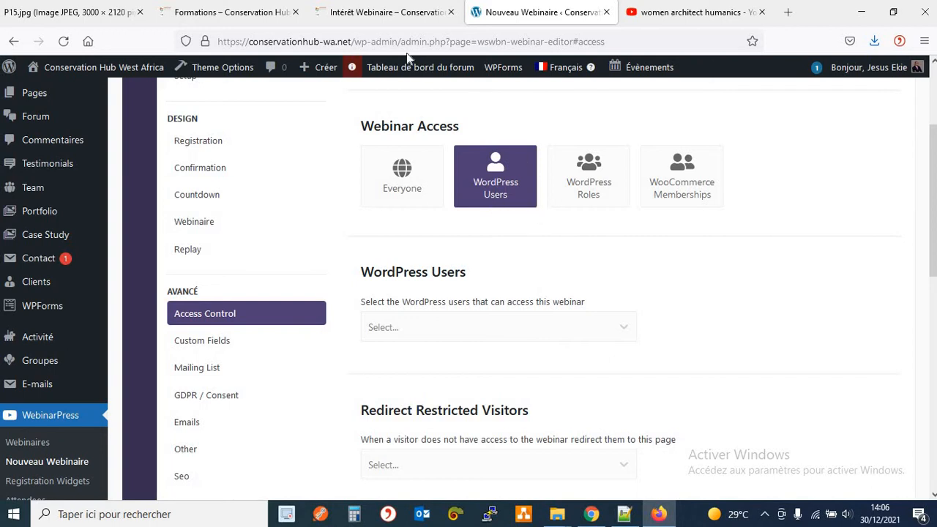
pyautogui.click(374, 14)
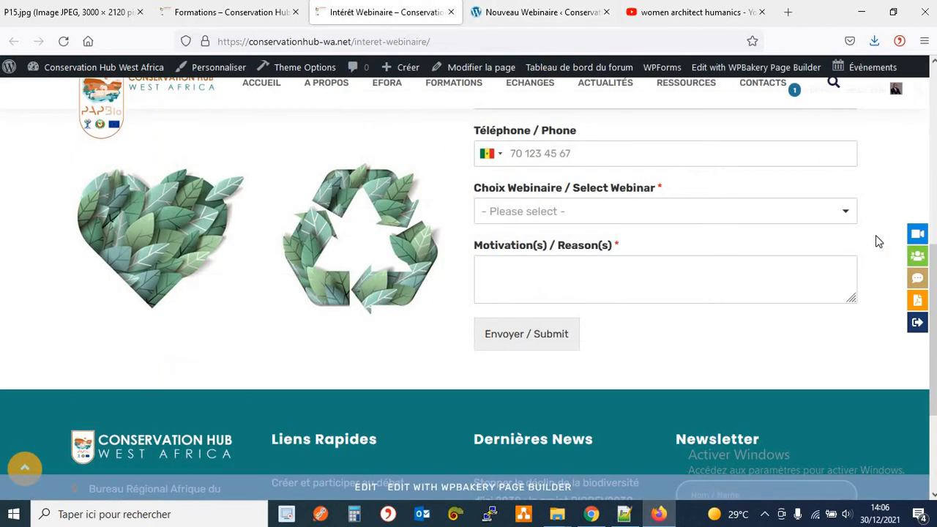
pyautogui.scroll(3, 875, 235)
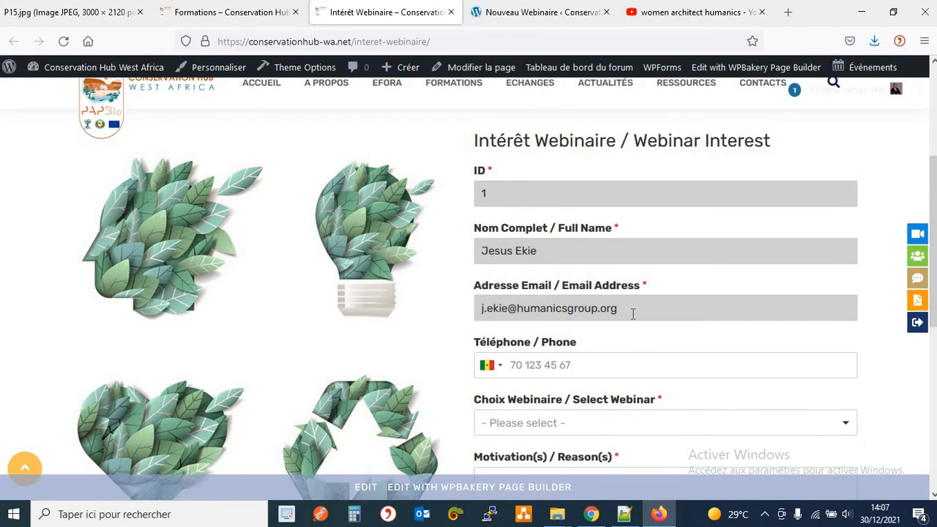
# Search for and add a specific site user in the WordPress Users access field.
pyautogui.click(484, 20)
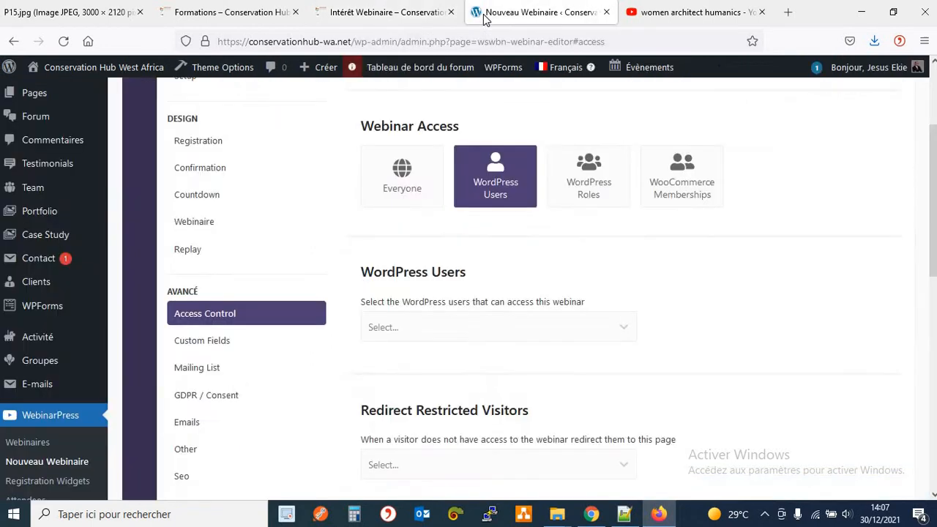
pyautogui.click(624, 330)
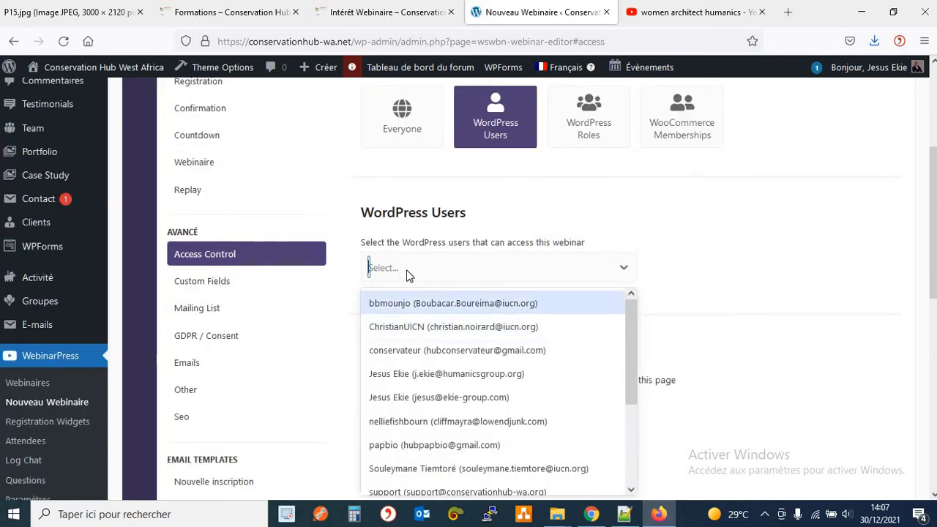
pyautogui.write('jesus')
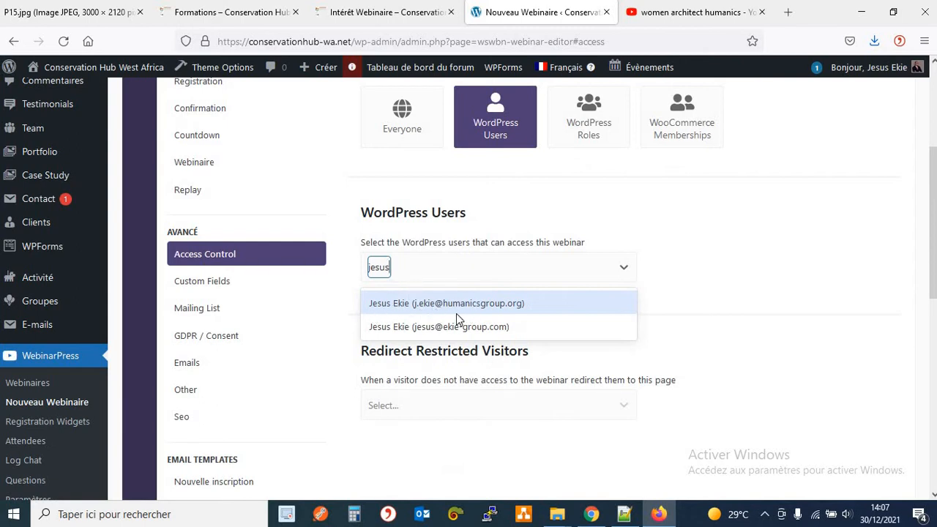
pyautogui.press('BackSpace')
pyautogui.press('BackSpace')
pyautogui.press('BackSpace')
pyautogui.press('BackSpace')
pyautogui.press('BackSpace')
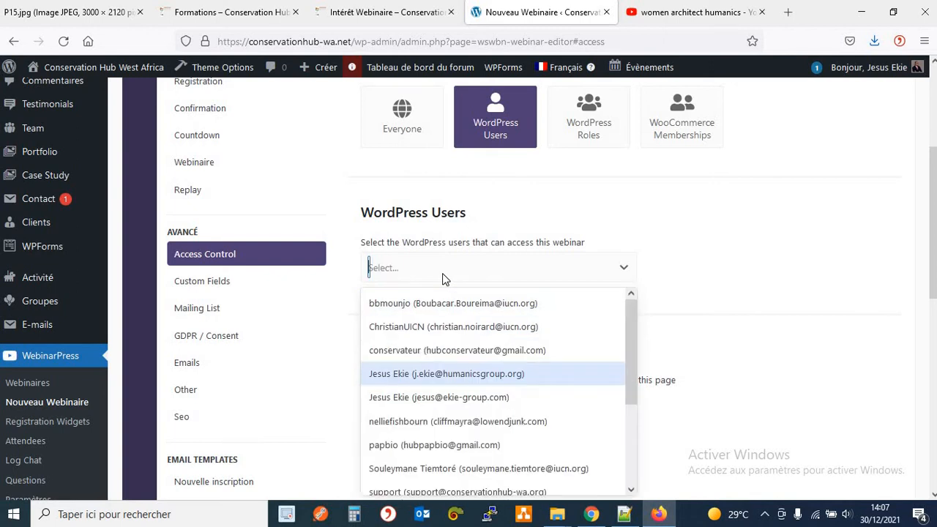
pyautogui.write('tei')
pyautogui.press('BackSpace')
pyautogui.press('BackSpace')
pyautogui.press('BackSpace')
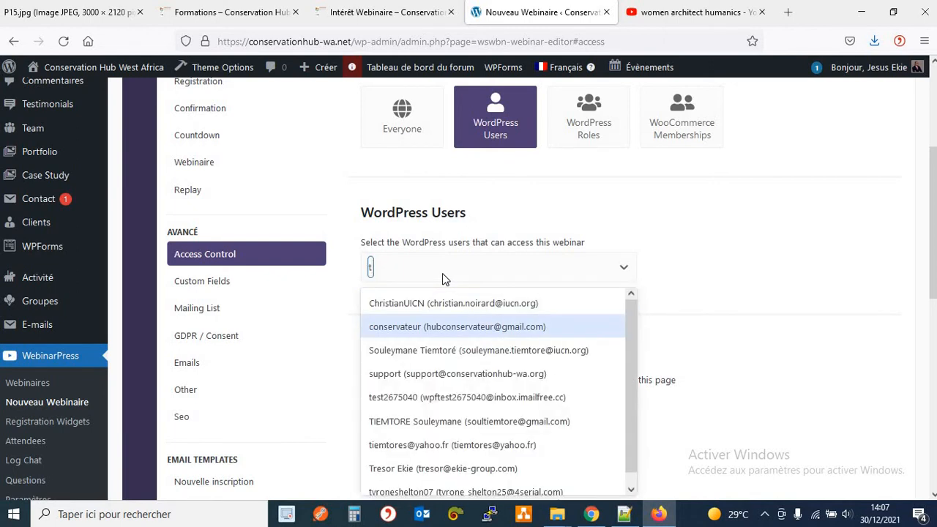
pyautogui.write('tie')
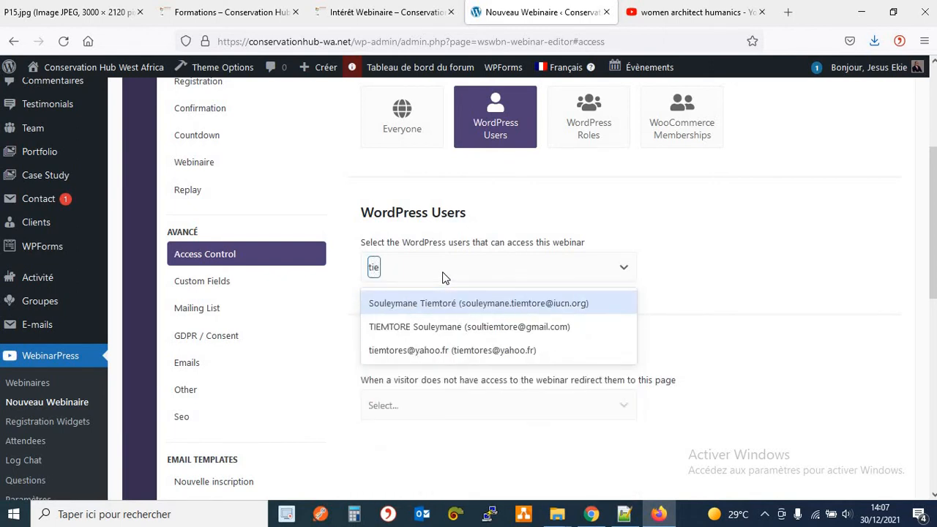
pyautogui.click(521, 307)
# Remove the added user and set Webinar Access back to Everyone.
pyautogui.click(541, 286)
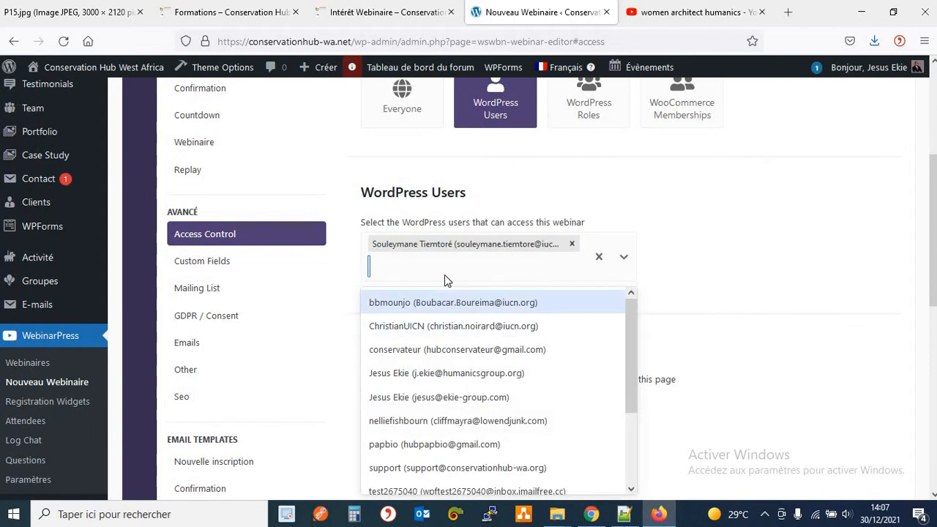
pyautogui.click(574, 220)
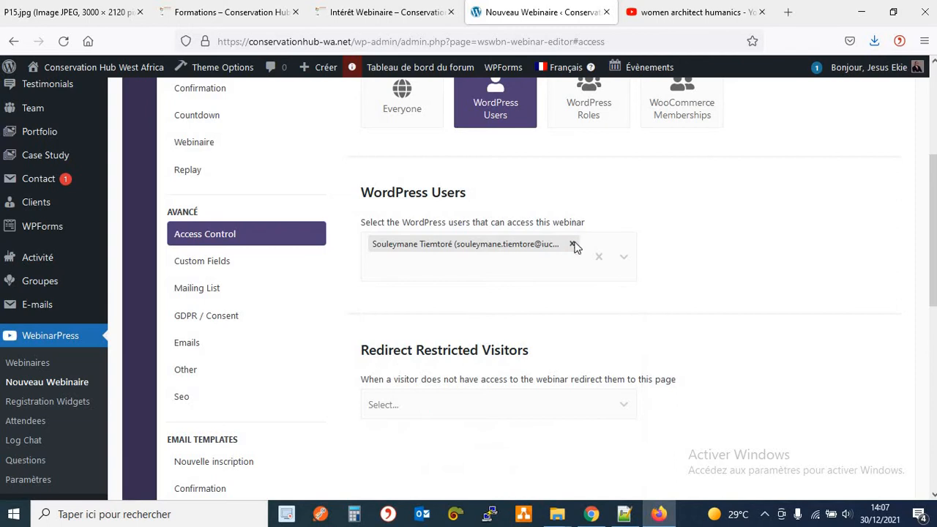
pyautogui.click(552, 270)
pyautogui.click(690, 242)
pyautogui.scroll(-3, 690, 242)
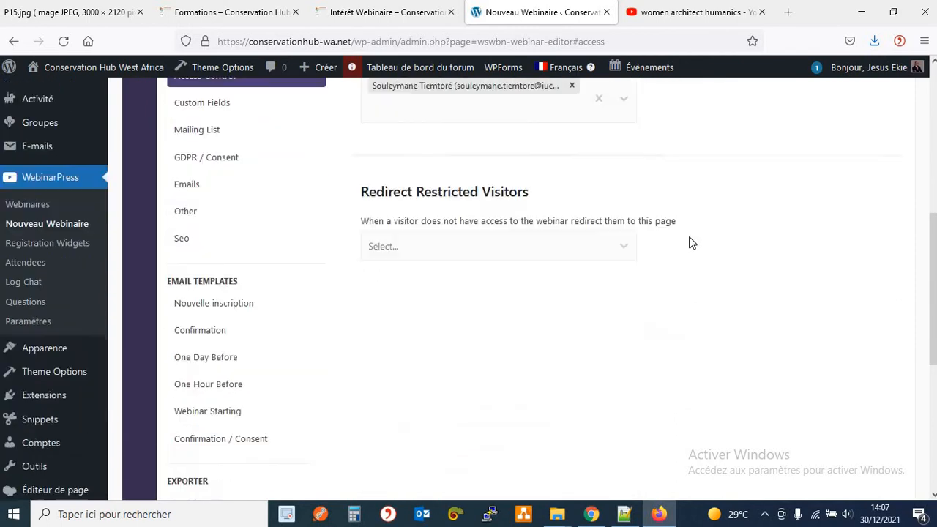
pyautogui.scroll(7, 692, 242)
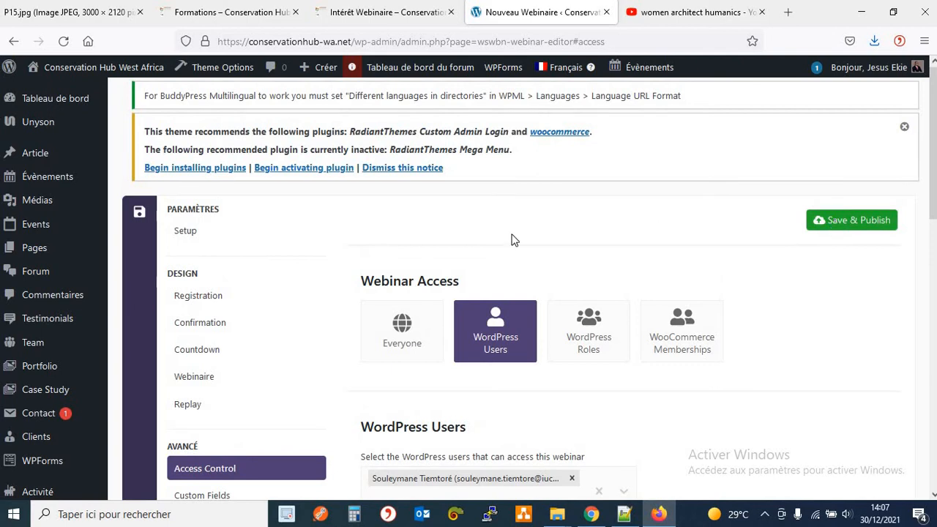
pyautogui.scroll(-1, 358, 239)
pyautogui.scroll(-3, 349, 220)
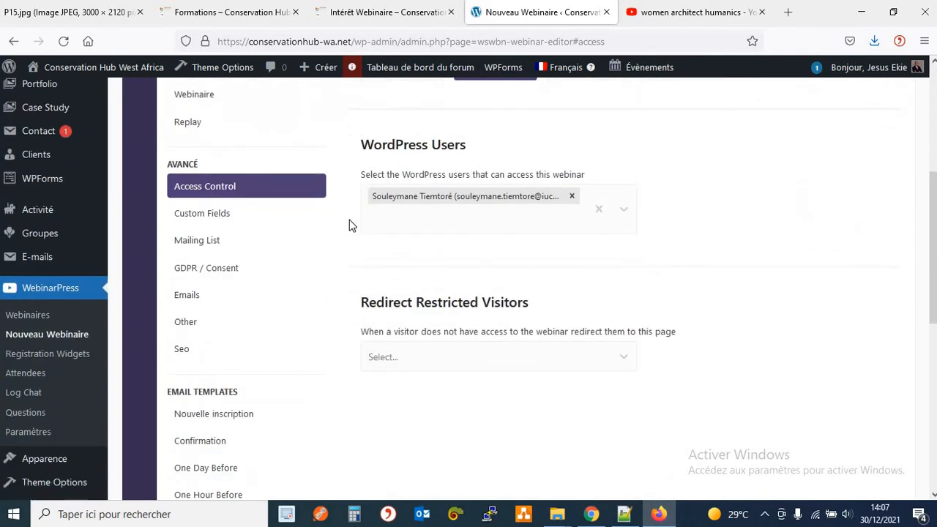
pyautogui.scroll(2, 349, 217)
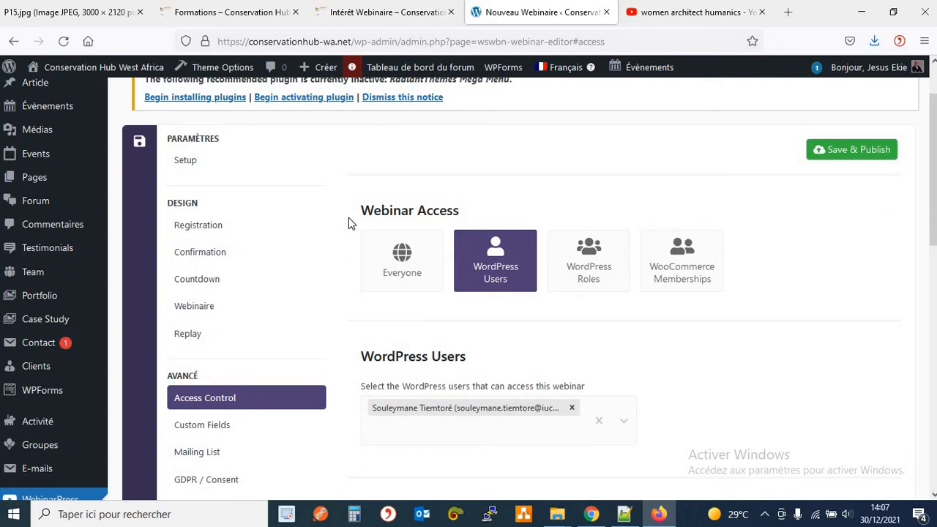
pyautogui.click(572, 407)
pyautogui.click(397, 272)
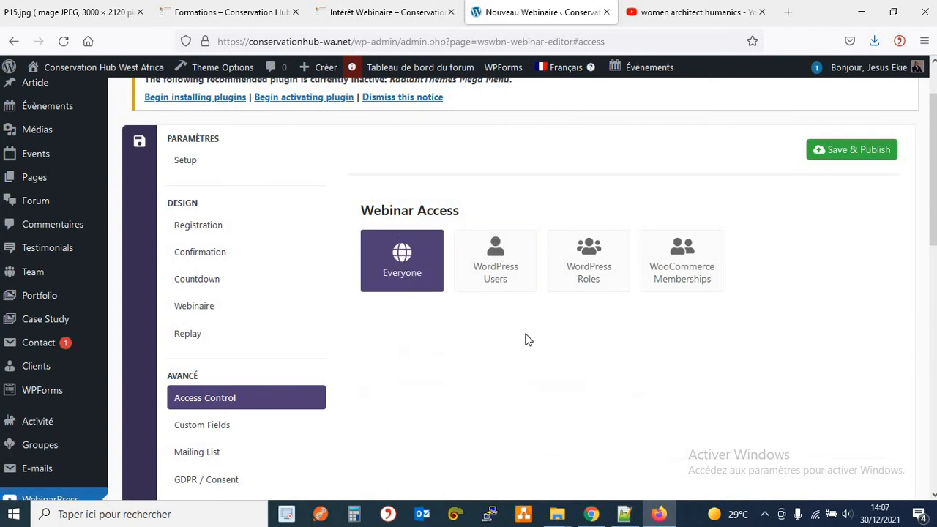
pyautogui.scroll(-2, 379, 359)
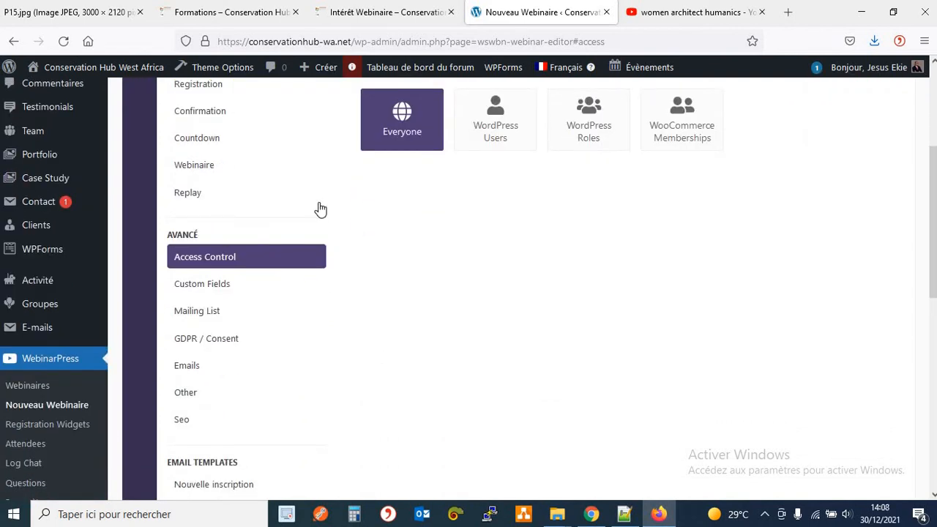
# Review the Custom Fields, Mailing List and GDPR / Consent settings.
pyautogui.click(204, 289)
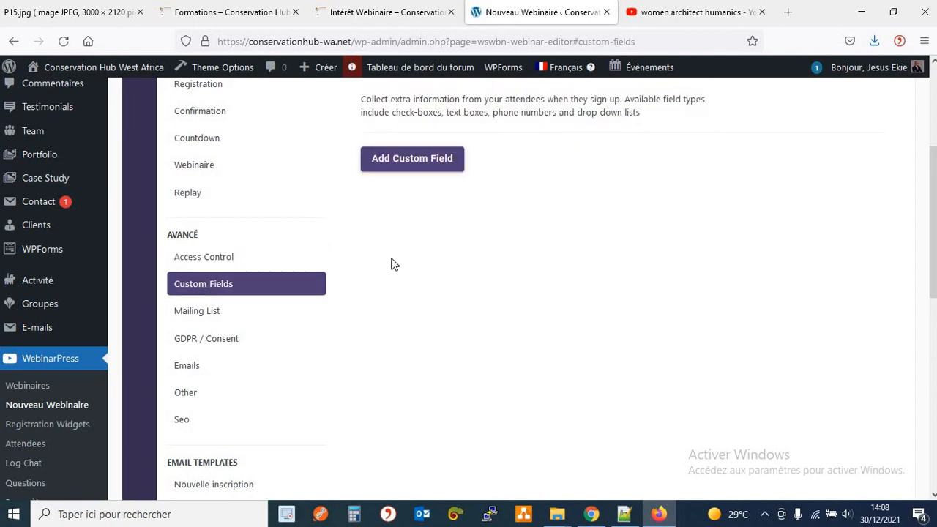
pyautogui.click(238, 319)
pyautogui.scroll(2, 328, 249)
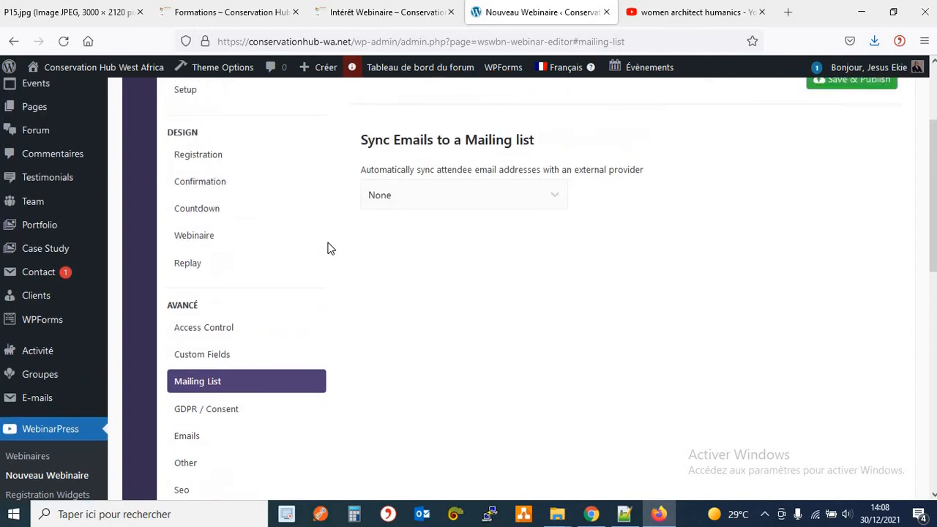
pyautogui.scroll(-2, 328, 249)
pyautogui.click(186, 345)
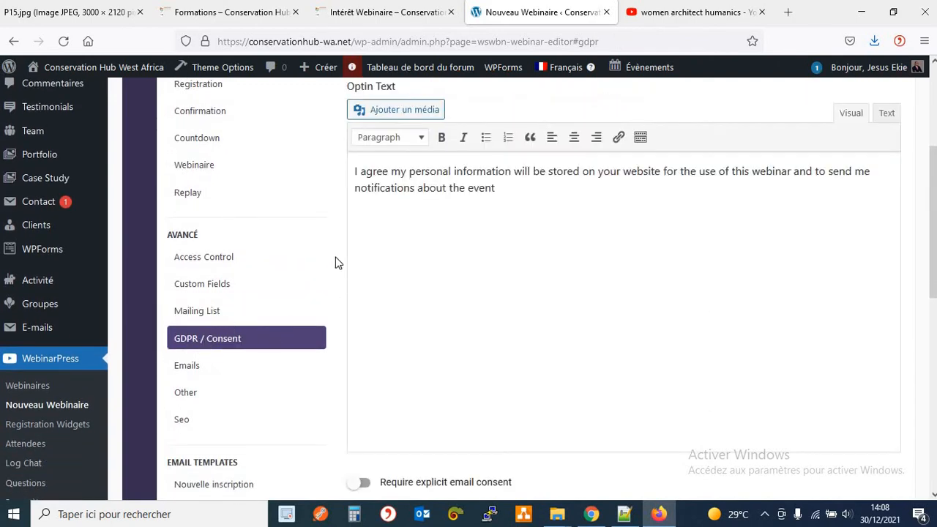
pyautogui.scroll(2, 335, 256)
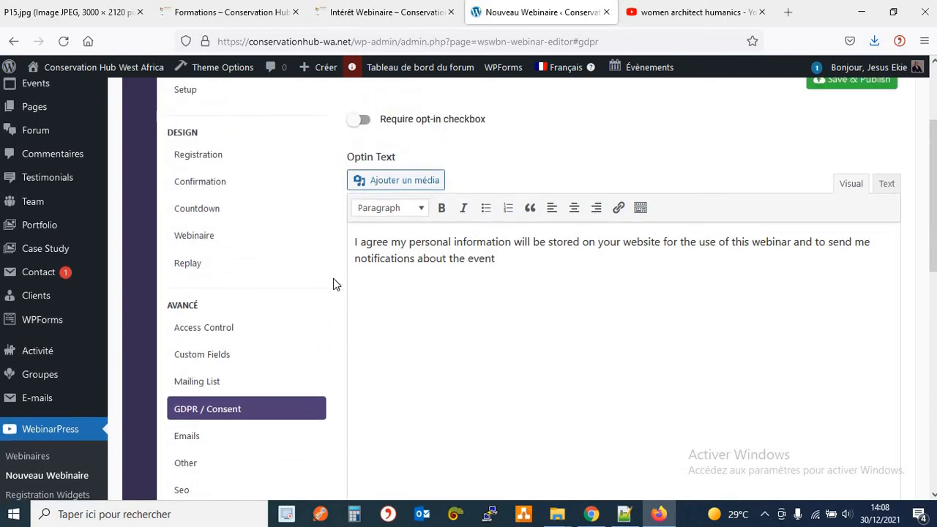
pyautogui.scroll(-2, 333, 284)
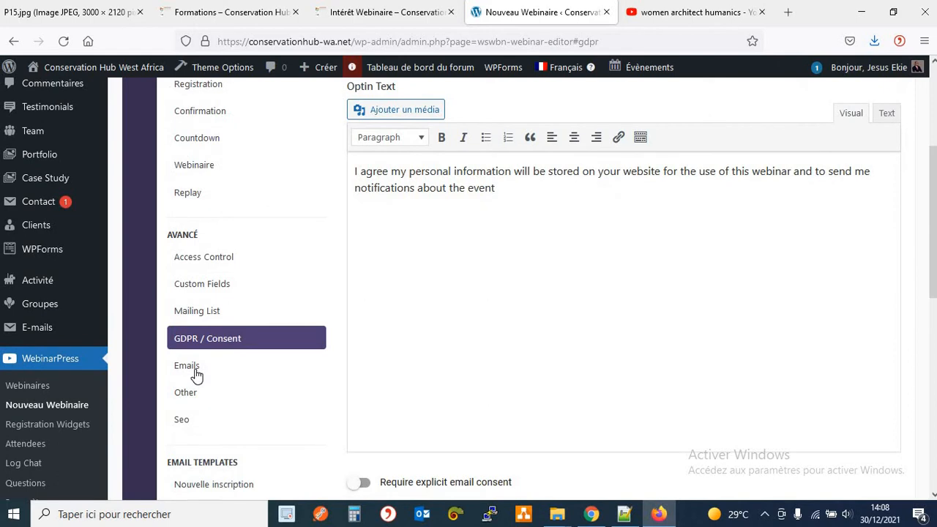
# Review the Emails and Other settings, ending on Seo with empty Open Graph Tags fields.
pyautogui.click(196, 375)
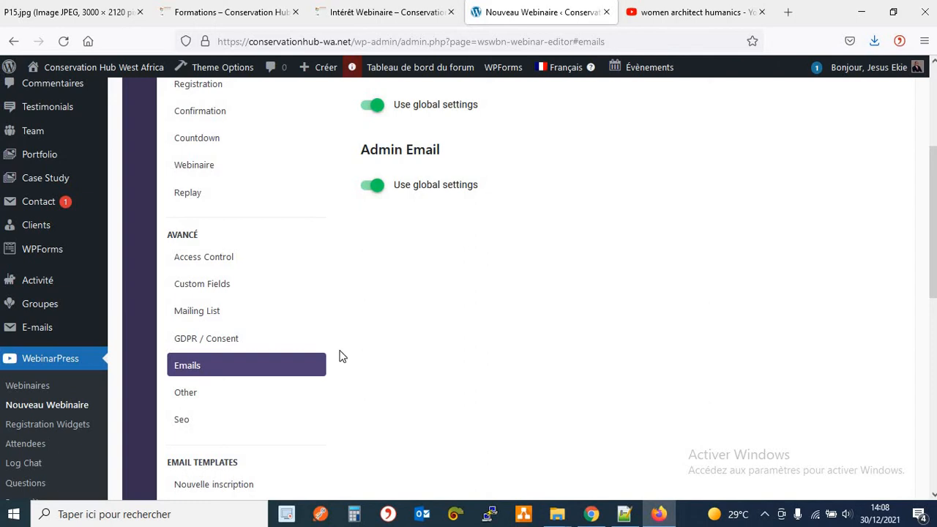
pyautogui.scroll(4, 333, 341)
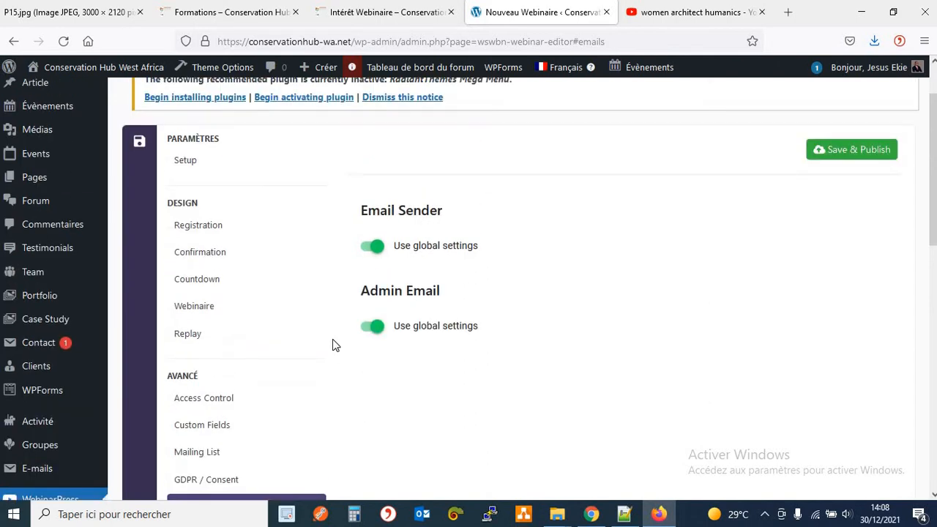
pyautogui.scroll(-6, 332, 340)
pyautogui.click(203, 326)
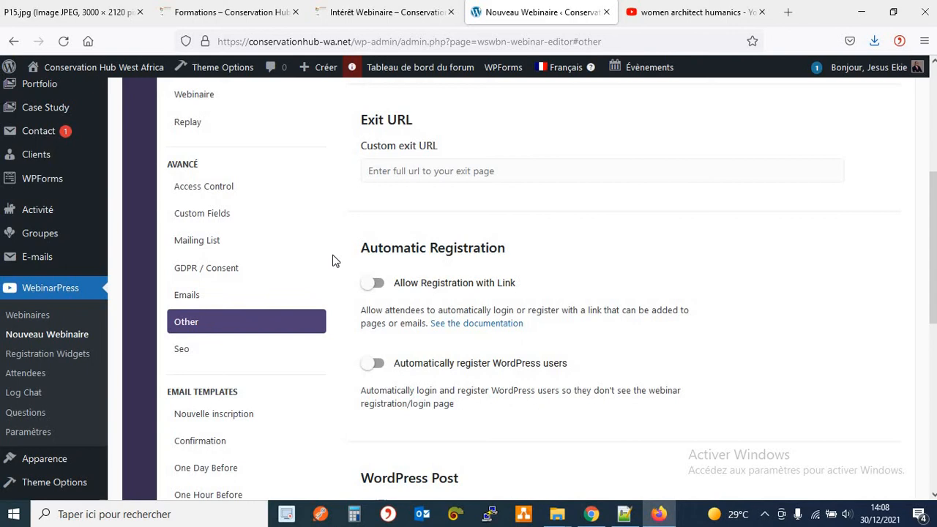
pyautogui.scroll(10, 333, 261)
pyautogui.scroll(-11, 333, 261)
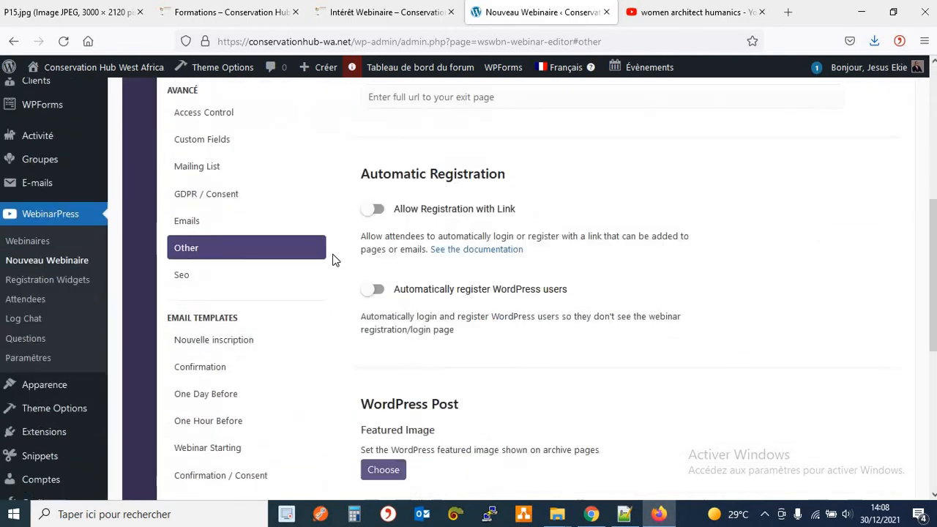
pyautogui.scroll(-2, 333, 260)
pyautogui.click(184, 208)
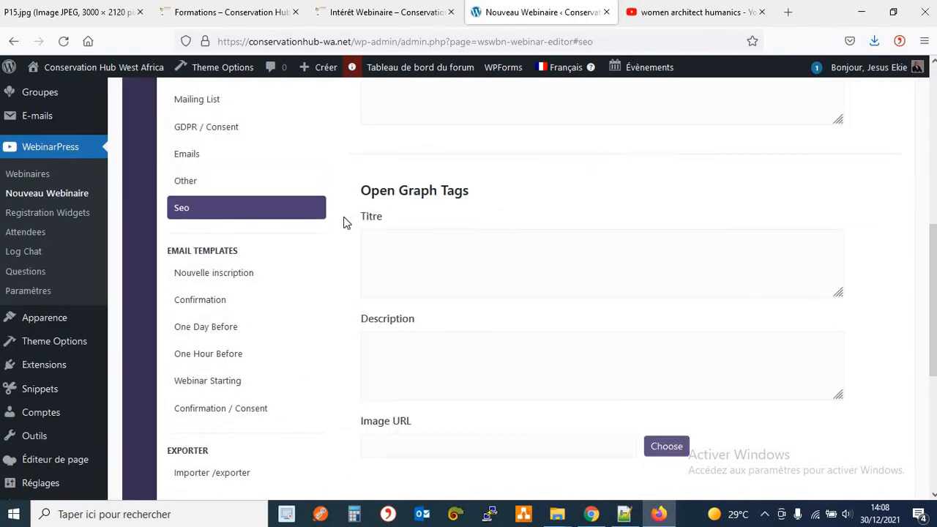
pyautogui.scroll(6, 346, 223)
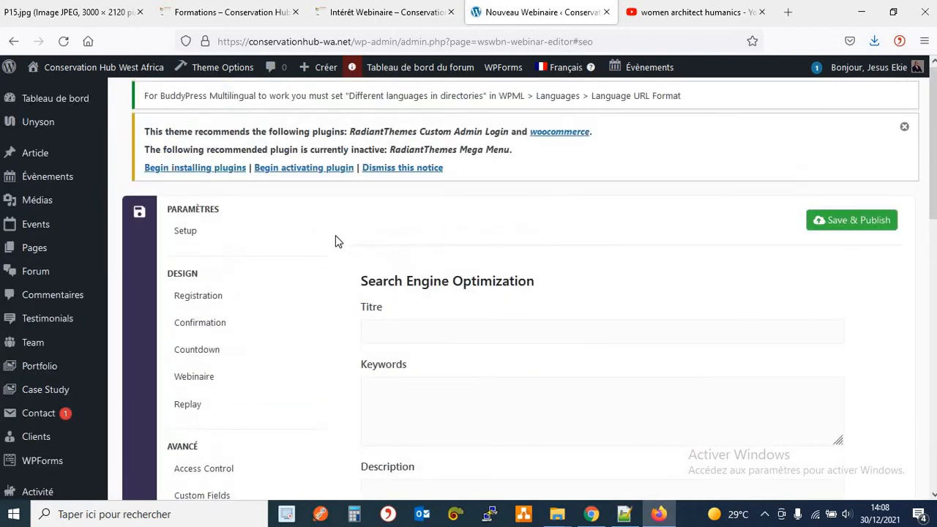
pyautogui.scroll(-2, 335, 236)
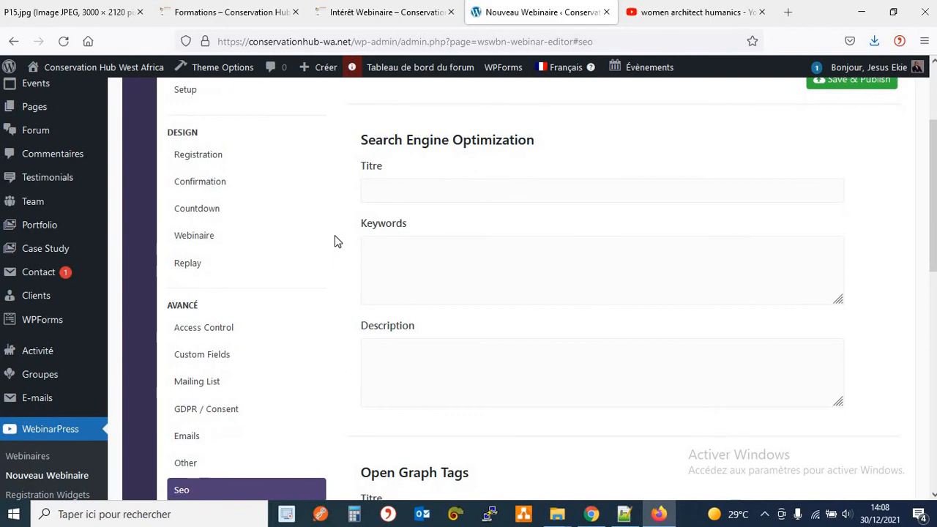
pyautogui.scroll(-2, 192, 379)
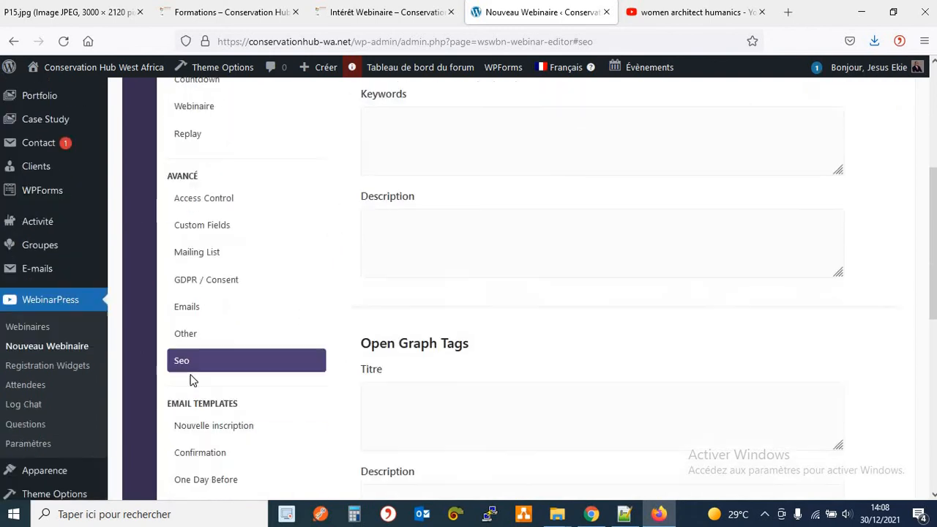
pyautogui.scroll(4, 333, 294)
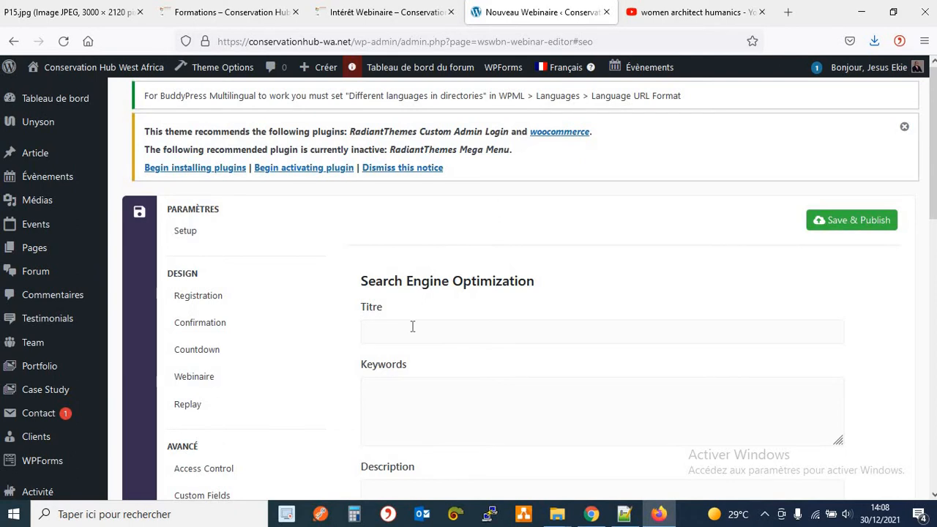
pyautogui.scroll(-5, 400, 331)
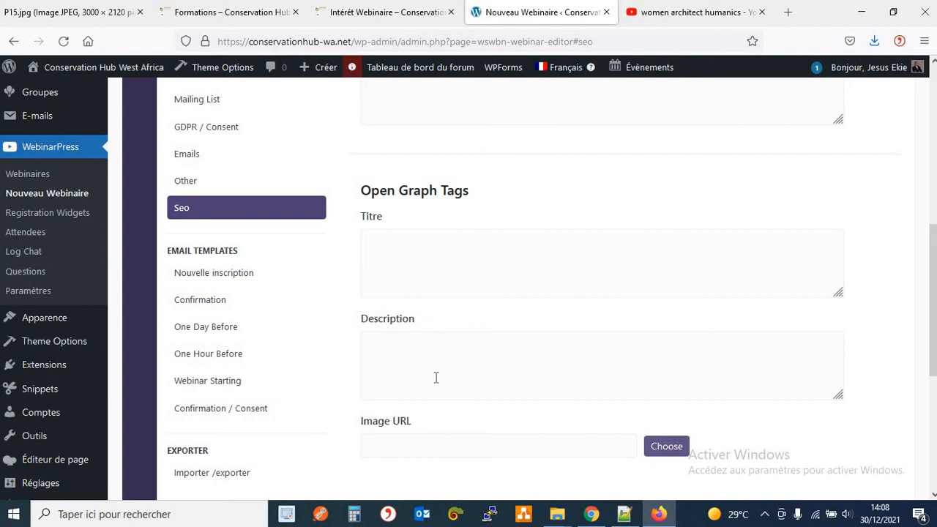
pyautogui.scroll(1, 380, 449)
pyautogui.scroll(-1, 420, 463)
# Review the Nouvelle inscription, Confirmation and One Day Before email templates, all left on global settings.
pyautogui.click(214, 281)
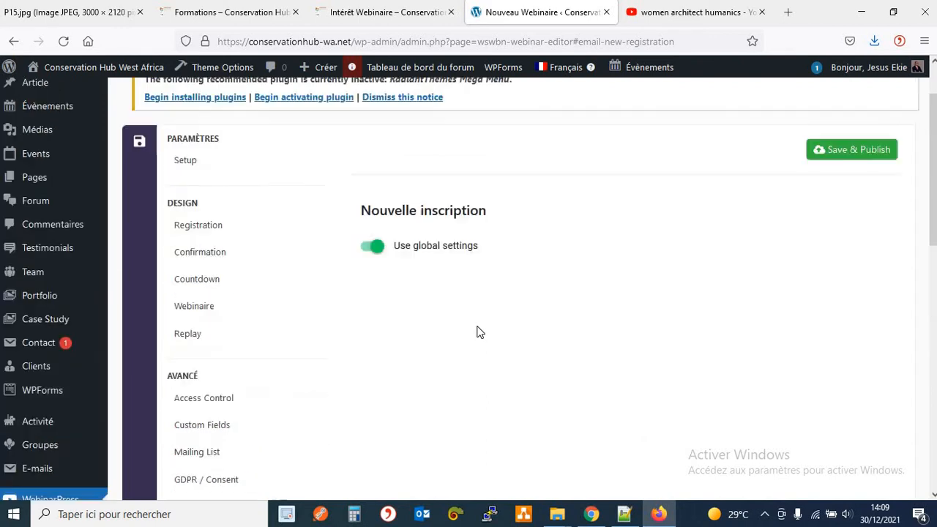
pyautogui.scroll(-5, 477, 331)
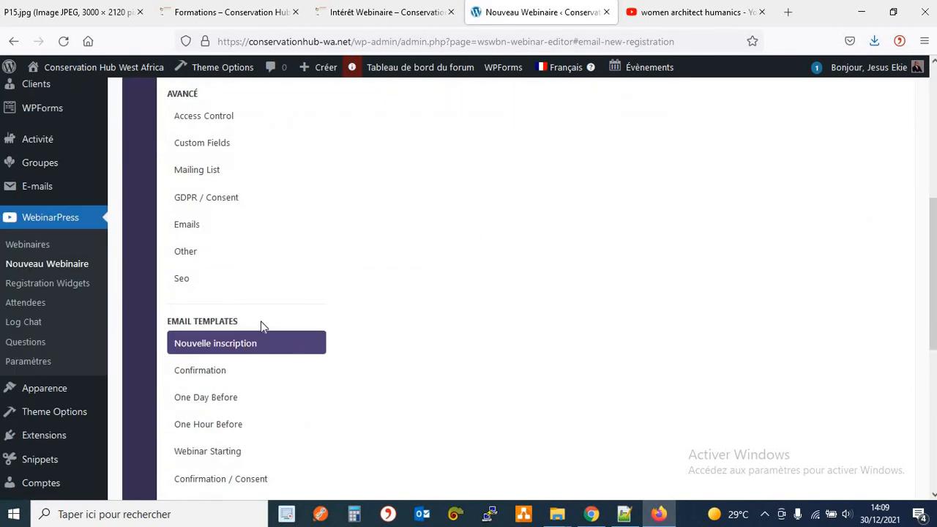
pyautogui.scroll(5, 347, 288)
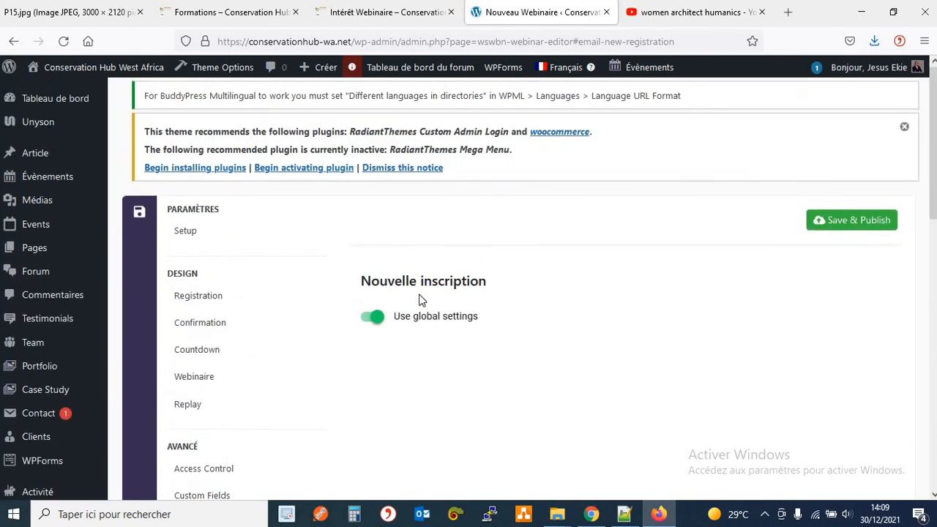
pyautogui.scroll(-2, 420, 300)
pyautogui.scroll(-4, 307, 337)
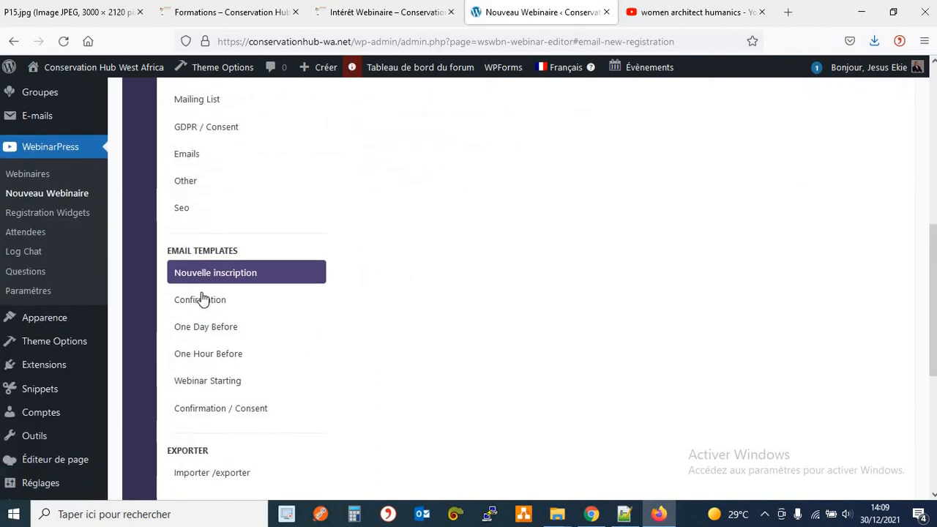
pyautogui.click(203, 299)
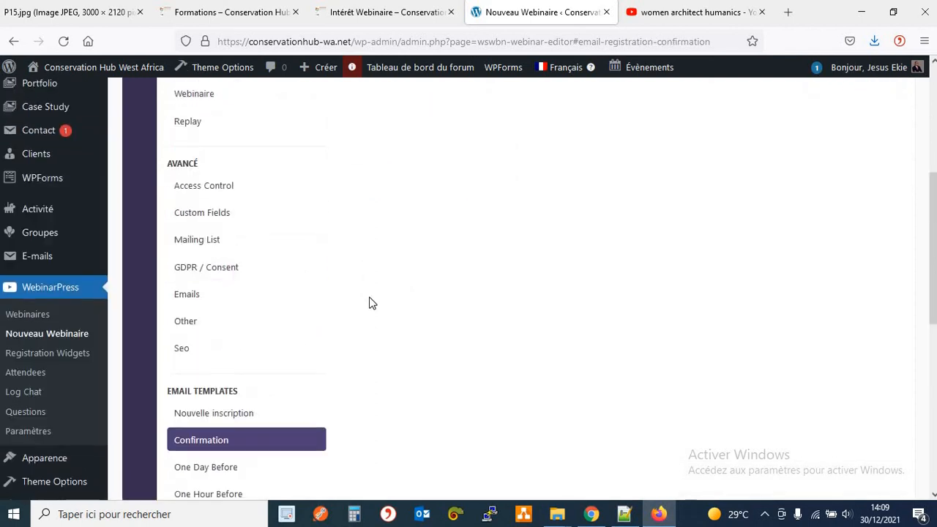
pyautogui.scroll(-6, 229, 341)
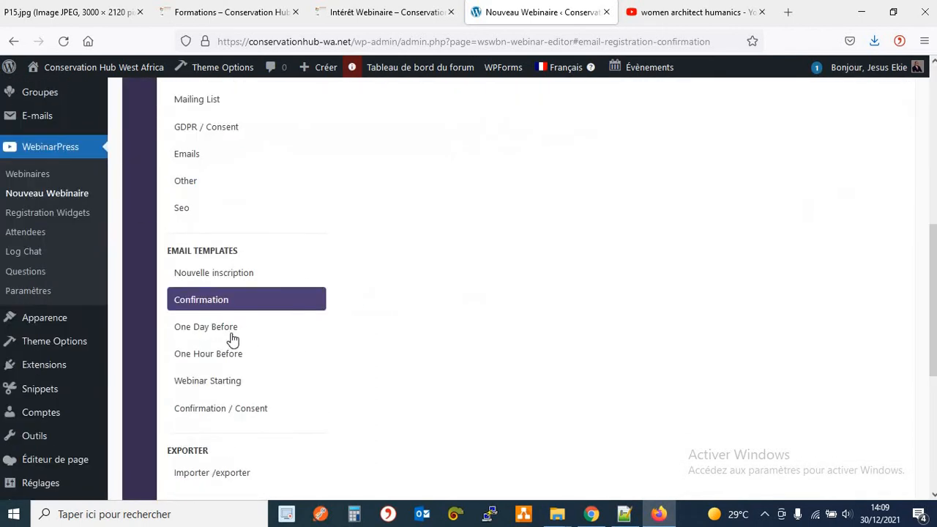
pyautogui.click(231, 334)
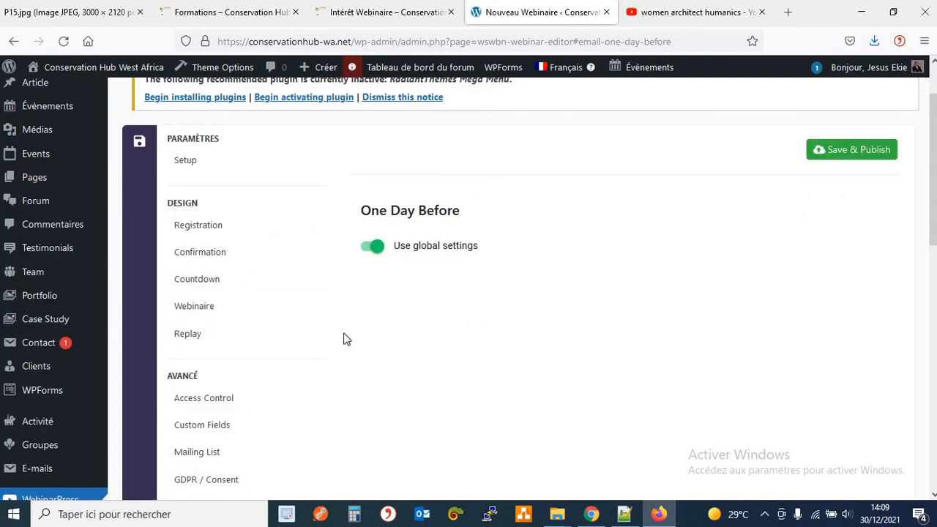
pyautogui.scroll(-5, 344, 340)
# Review the One Hour Before, Webinar Starting and Confirmation / Consent email templates.
pyautogui.click(240, 358)
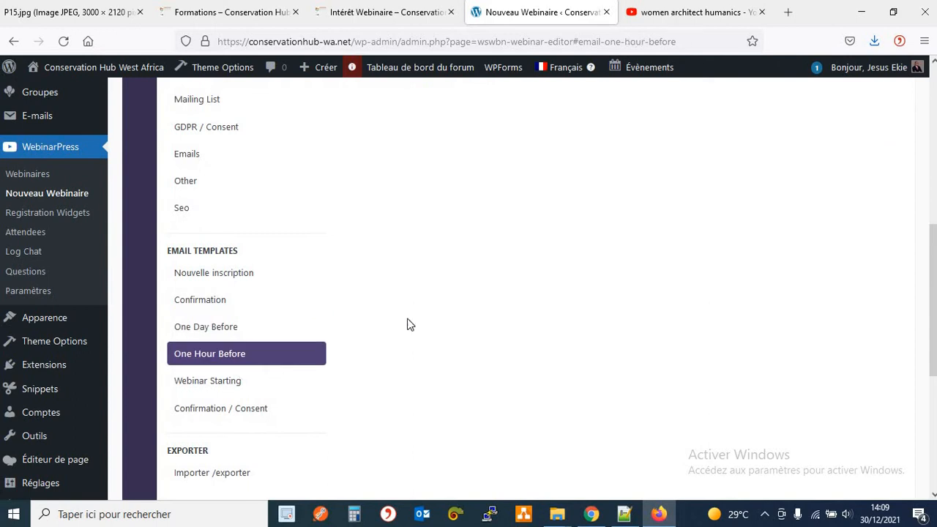
pyautogui.scroll(-5, 406, 325)
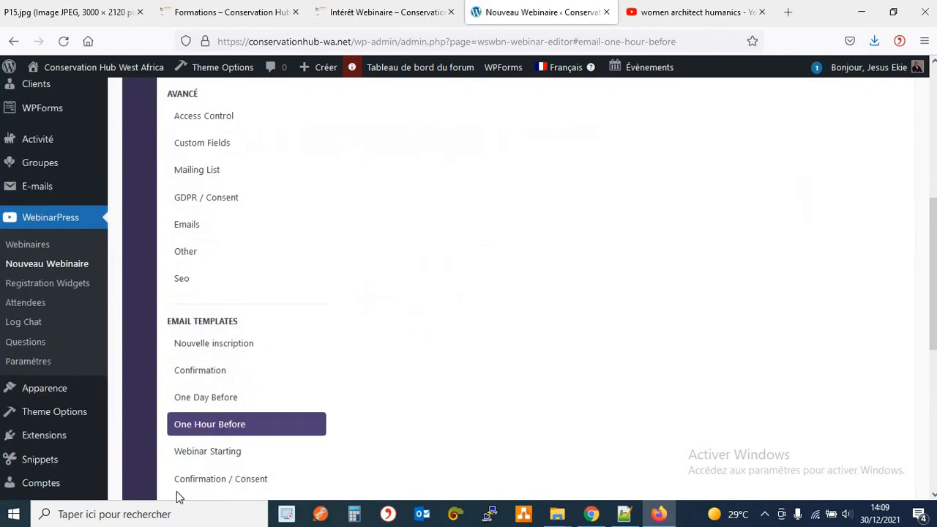
pyautogui.click(215, 458)
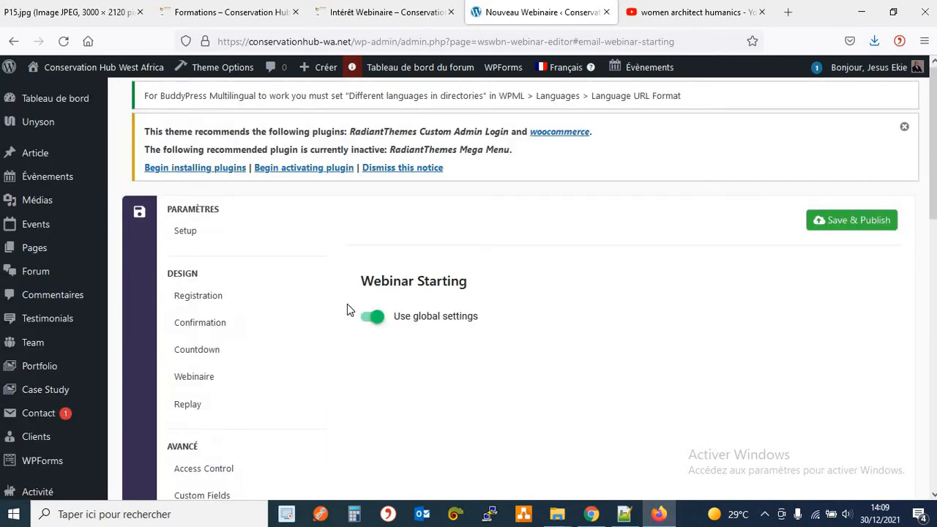
pyautogui.scroll(-3, 408, 363)
pyautogui.scroll(-1, 407, 362)
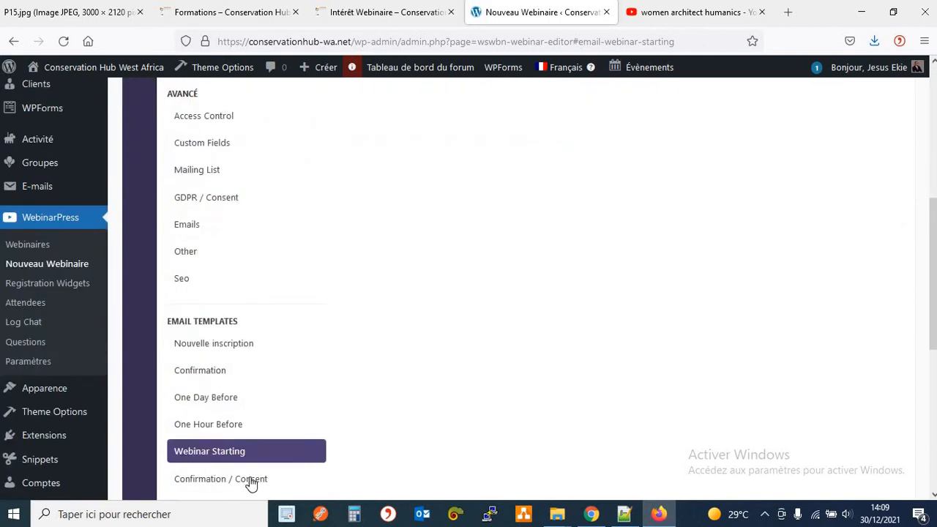
pyautogui.click(249, 477)
pyautogui.scroll(-3, 332, 432)
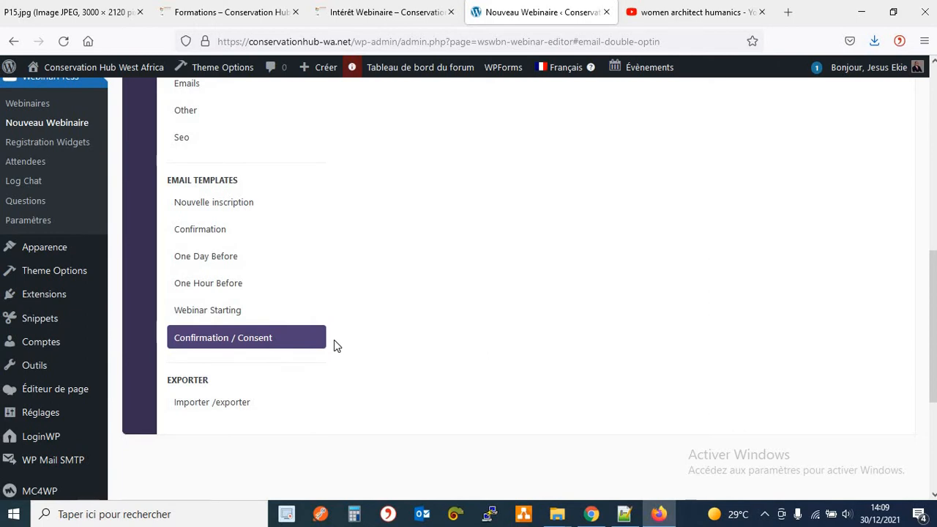
pyautogui.scroll(3, 334, 345)
pyautogui.scroll(5, 335, 347)
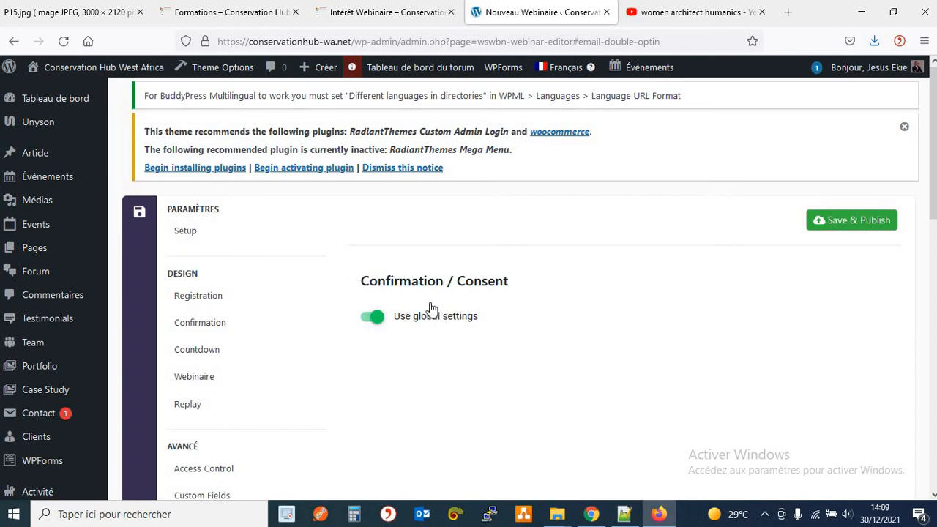
pyautogui.scroll(-8, 430, 310)
pyautogui.scroll(-1, 426, 309)
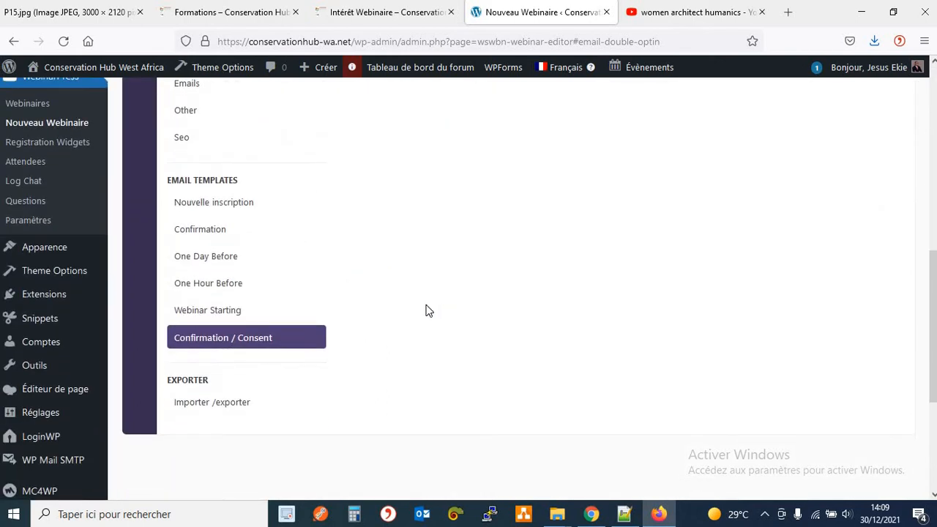
# Show the webinar's Importer /exporter settings for exporting or importing its configuration.
pyautogui.click(249, 402)
pyautogui.scroll(5, 477, 347)
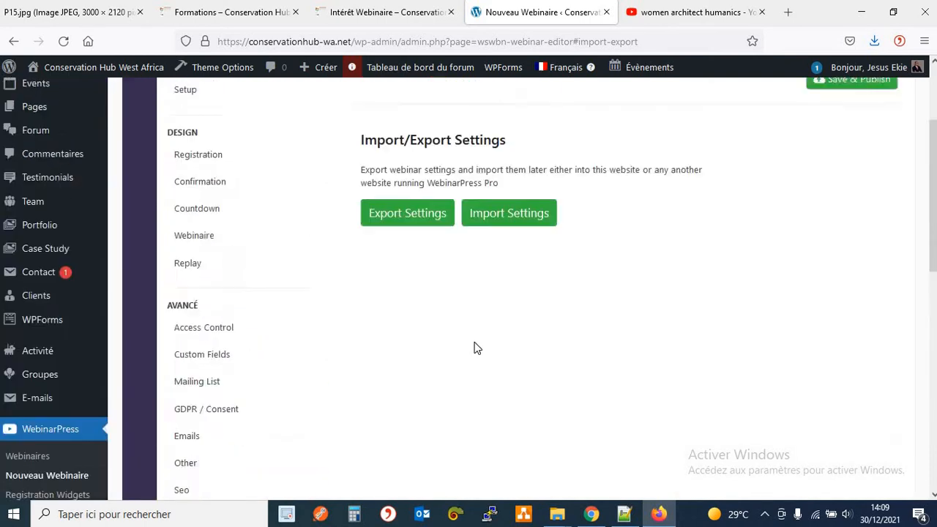
pyautogui.scroll(2, 474, 348)
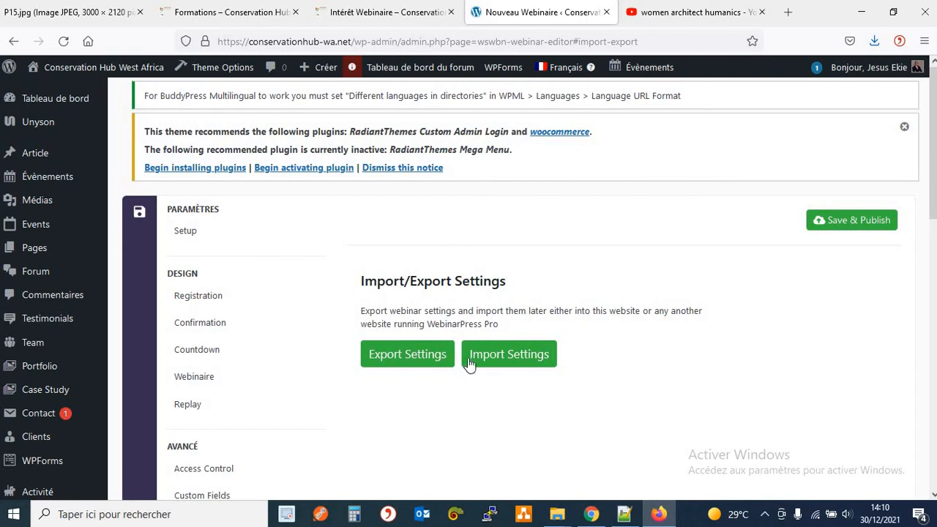
# Return to the webinar's Setup step and Save & Publish it.
pyautogui.click(183, 238)
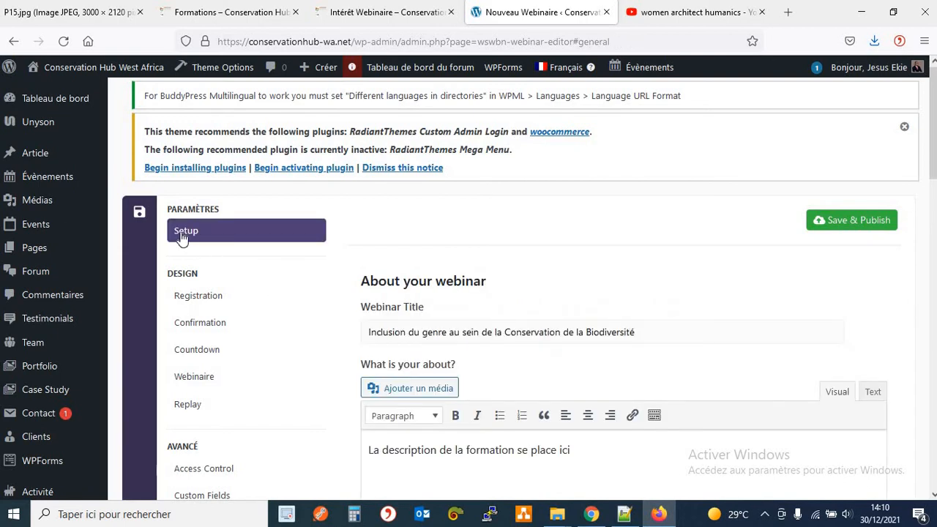
pyautogui.click(842, 224)
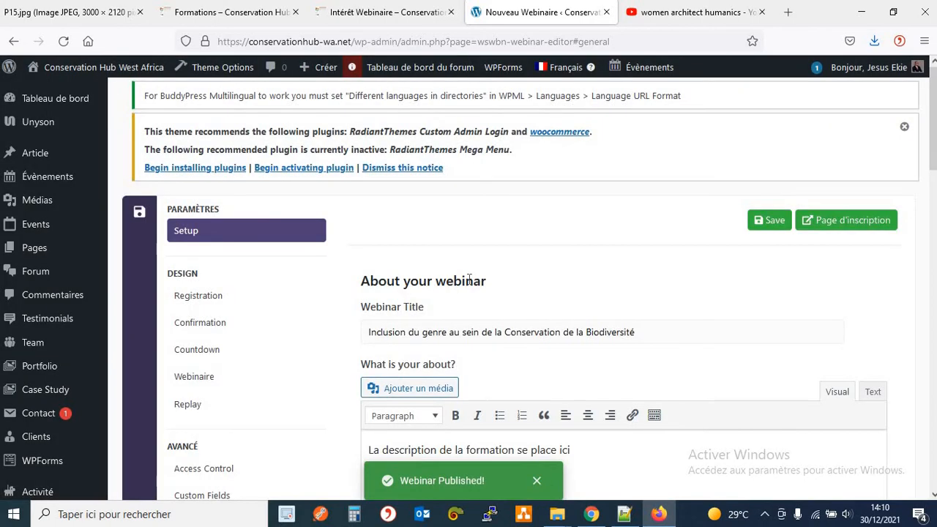
pyautogui.scroll(-2, 128, 322)
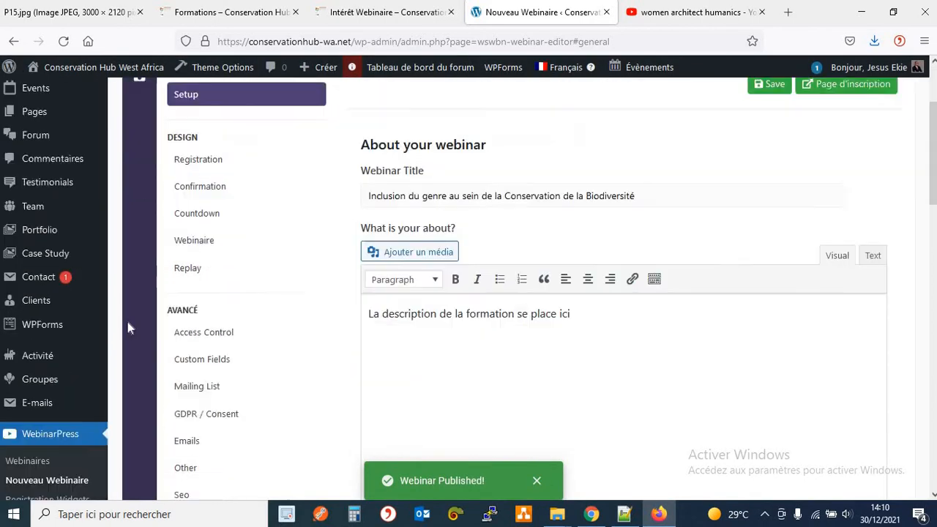
pyautogui.scroll(-3, 127, 322)
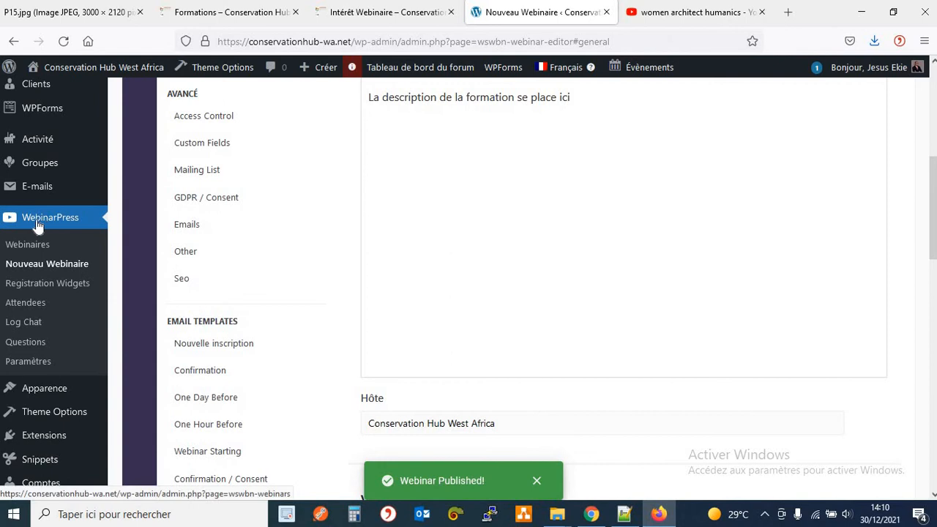
# View the new webinar in the Webinaires list, then close the Intérêt Webinaire tab.
pyautogui.click(69, 251)
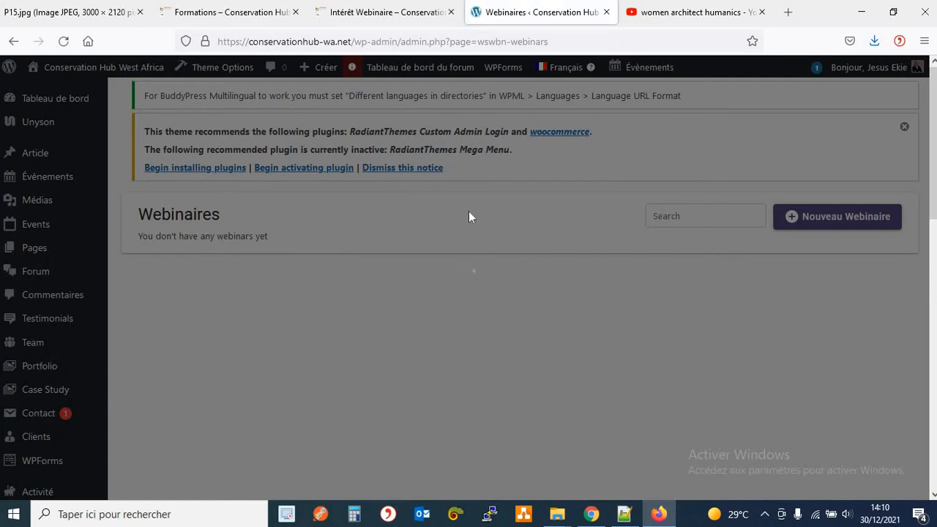
pyautogui.scroll(-2, 212, 152)
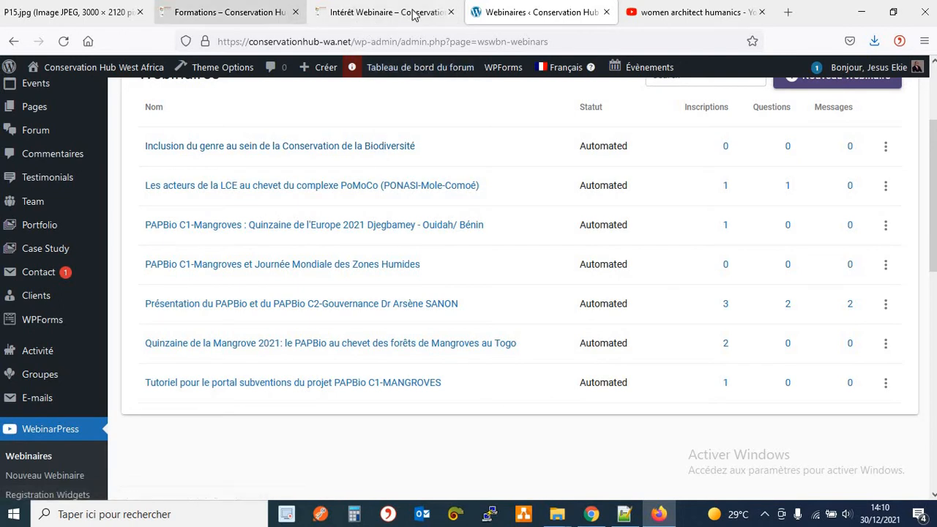
pyautogui.click(414, 14)
pyautogui.click(451, 12)
pyautogui.click(266, 20)
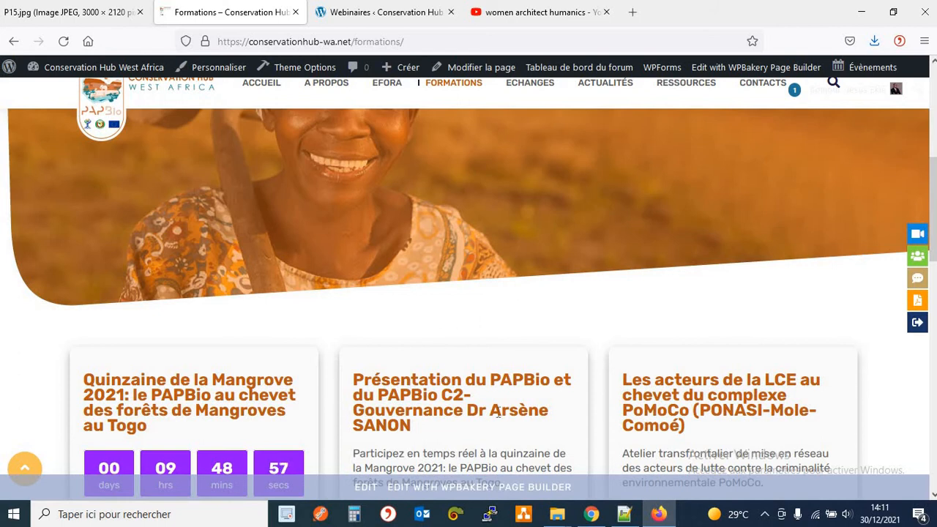
pyautogui.click(65, 42)
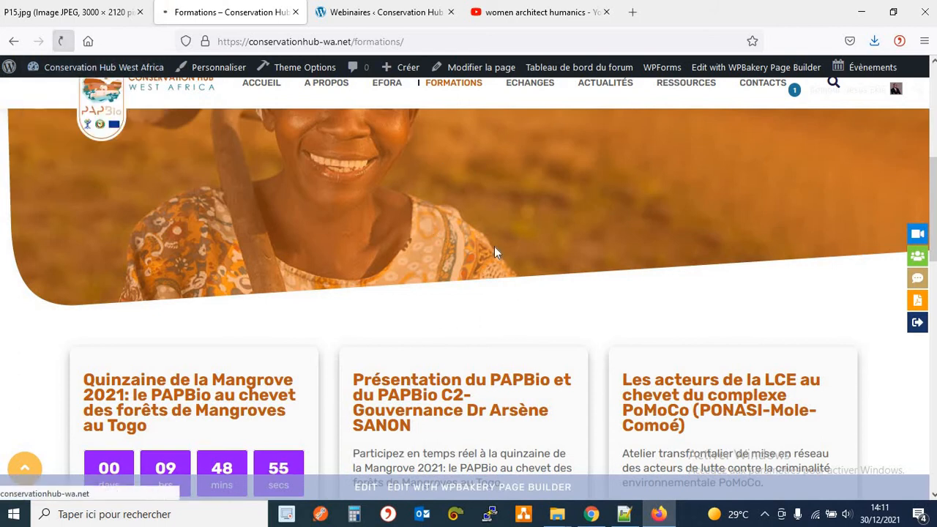
pyautogui.scroll(-7, 501, 244)
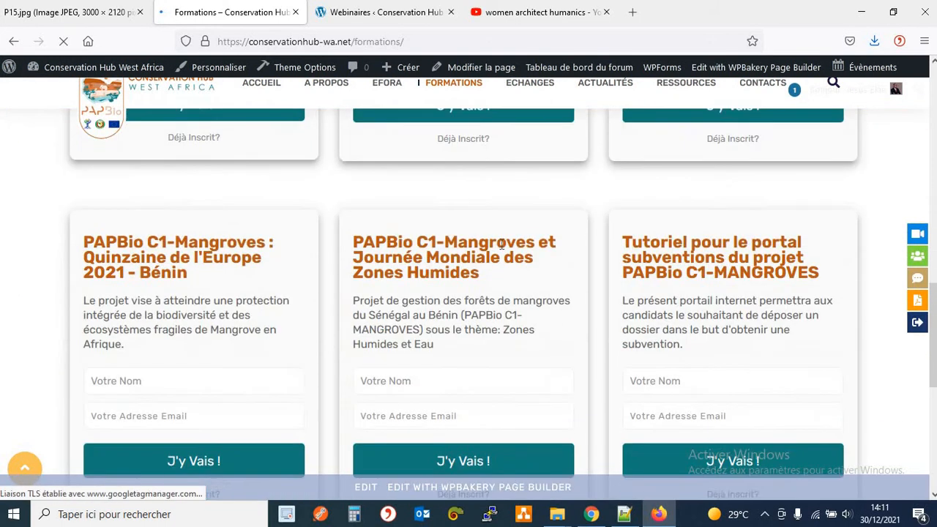
pyautogui.scroll(1, 391, 220)
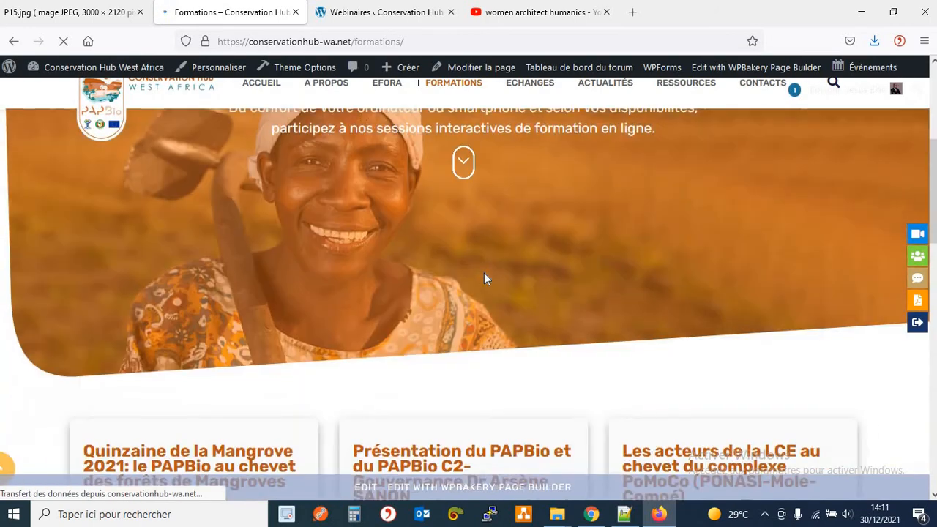
pyautogui.scroll(-4, 484, 278)
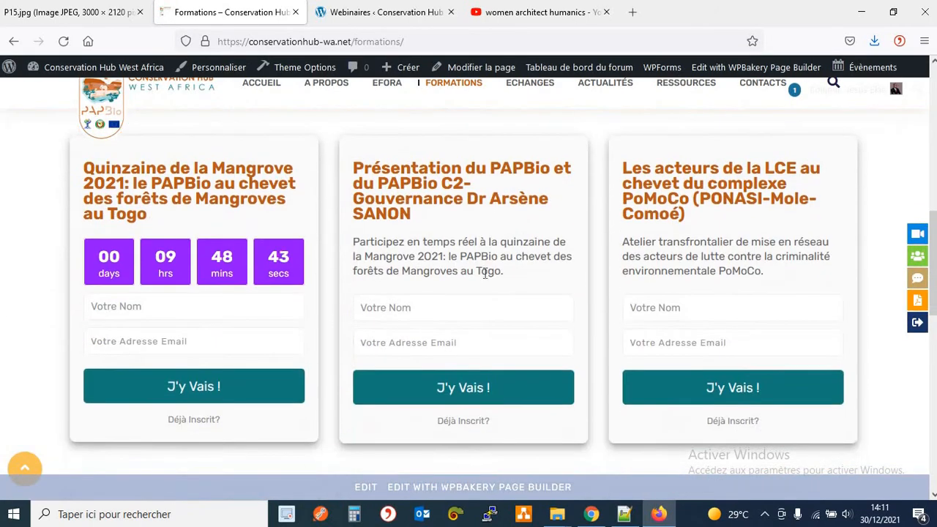
pyautogui.doubleClick(180, 183)
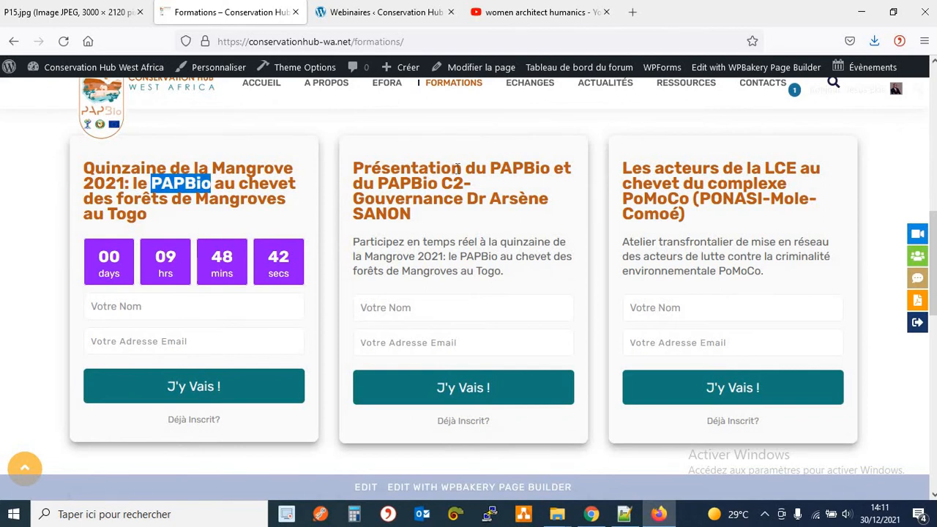
pyautogui.moveTo(451, 169); pyautogui.dragTo(512, 169)
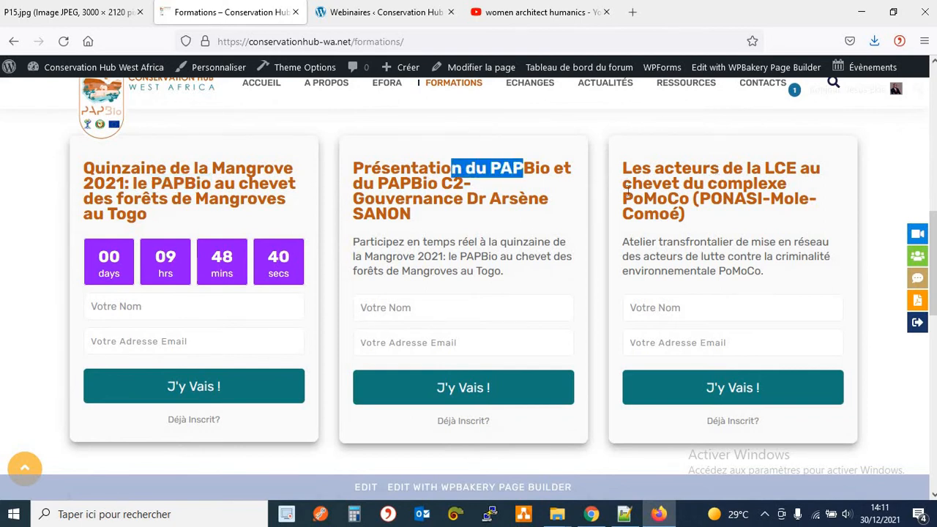
pyautogui.moveTo(671, 205); pyautogui.dragTo(624, 199)
pyautogui.scroll(-4, 282, 256)
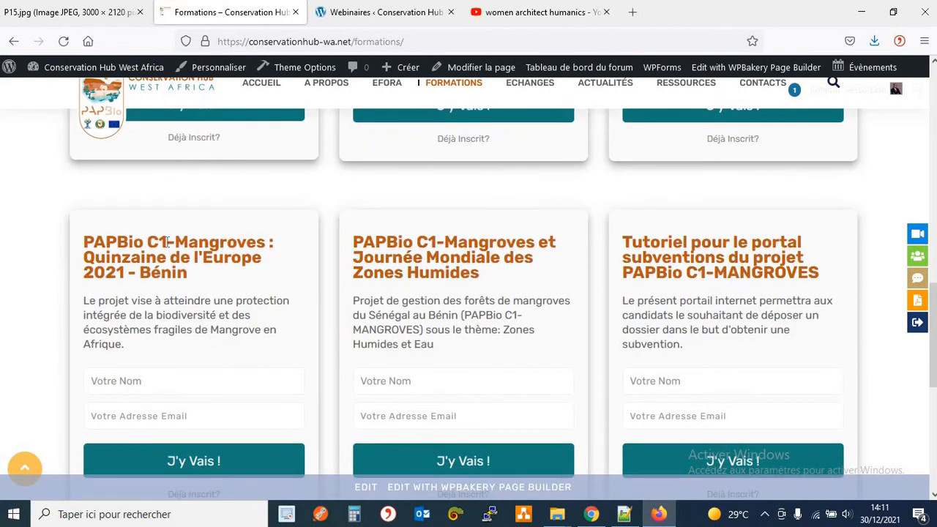
pyautogui.moveTo(111, 256); pyautogui.dragTo(166, 256)
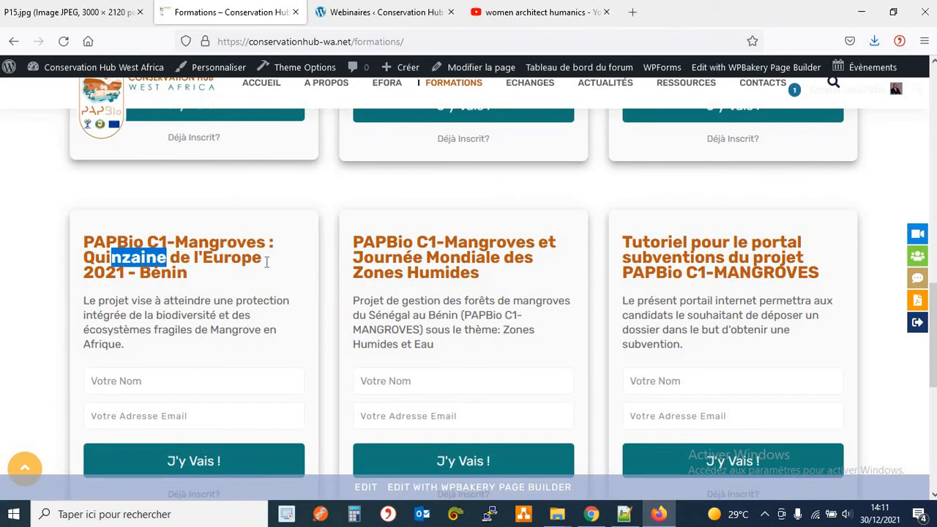
pyautogui.moveTo(393, 256); pyautogui.dragTo(450, 257)
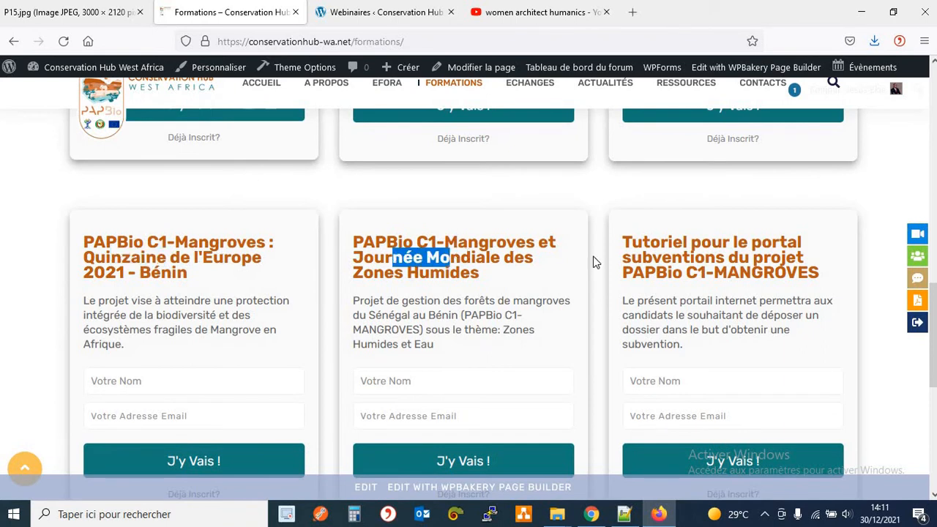
pyautogui.moveTo(694, 258); pyautogui.dragTo(787, 260)
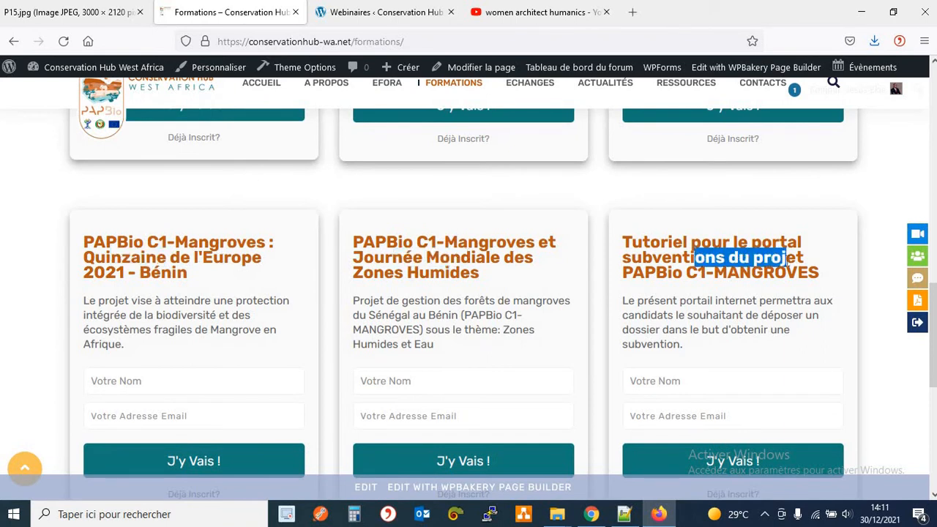
pyautogui.scroll(-3, 677, 273)
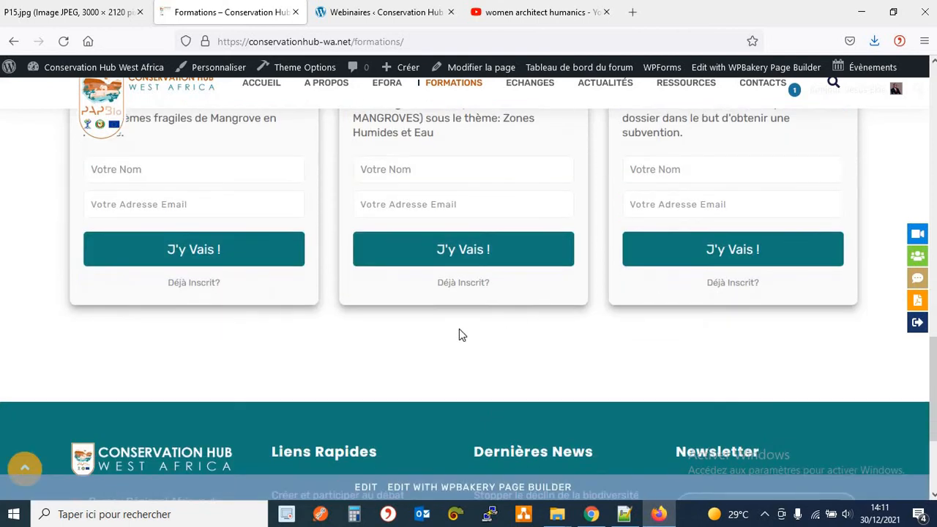
pyautogui.scroll(7, 448, 331)
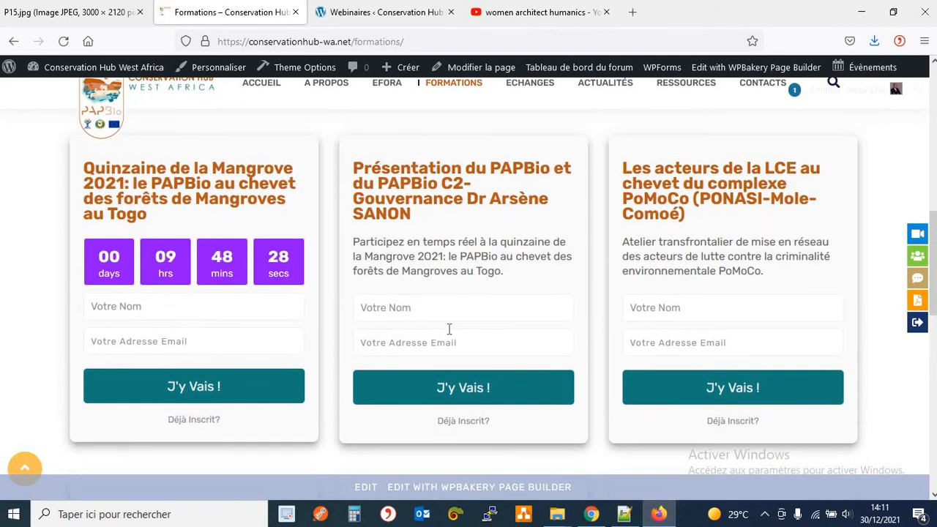
pyautogui.scroll(3, 449, 329)
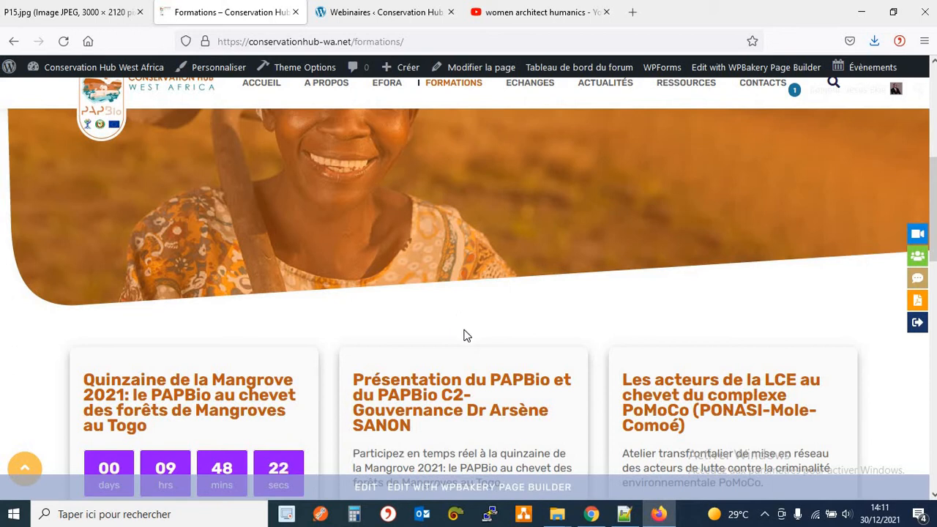
# Compare the public Formations page with the admin Webinaires list, ending on the webinar list.
pyautogui.click(375, 14)
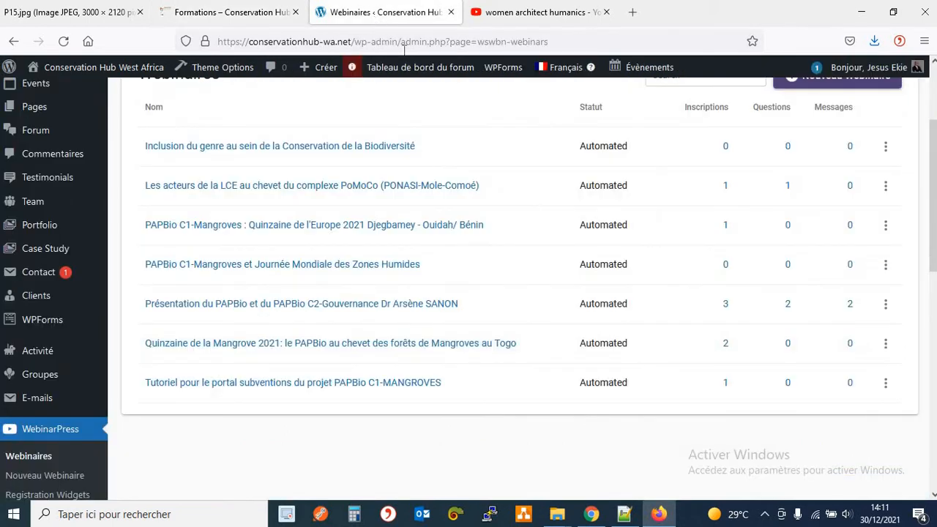
pyautogui.scroll(-1, 516, 234)
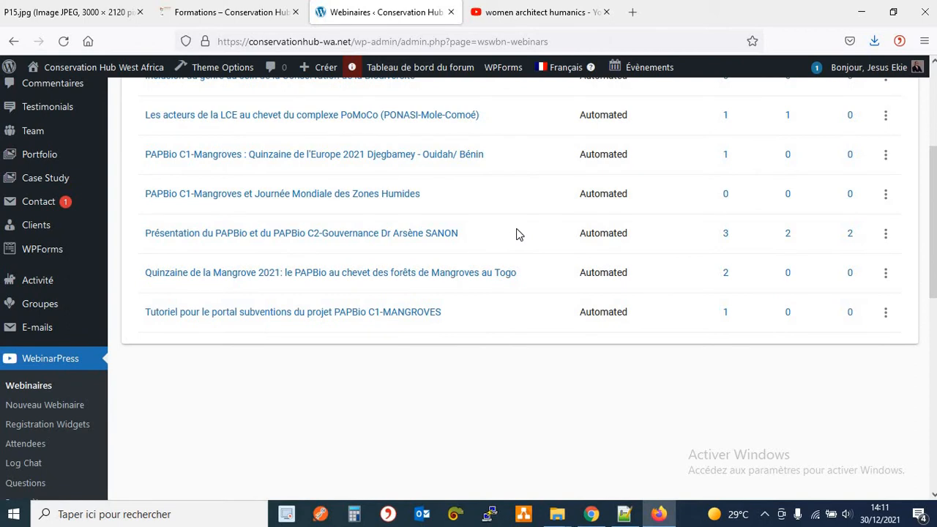
pyautogui.click(192, 14)
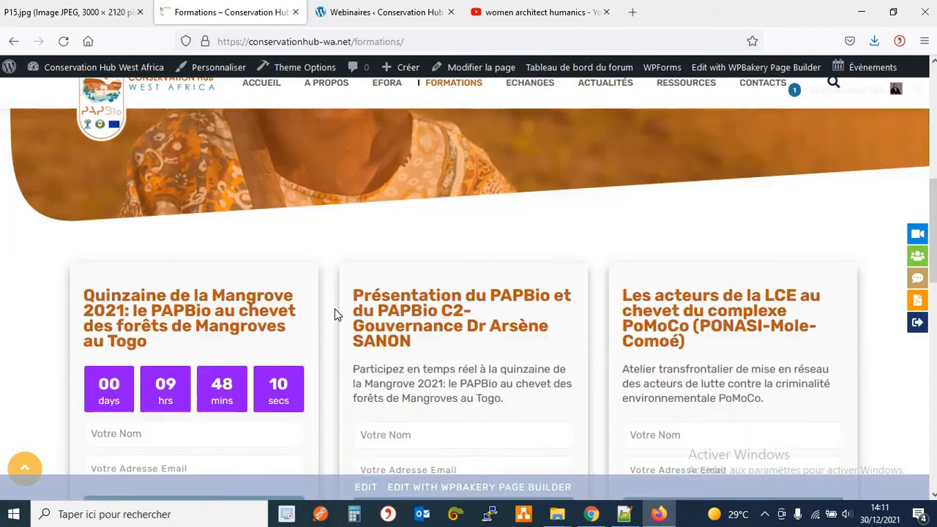
pyautogui.scroll(-1, 334, 315)
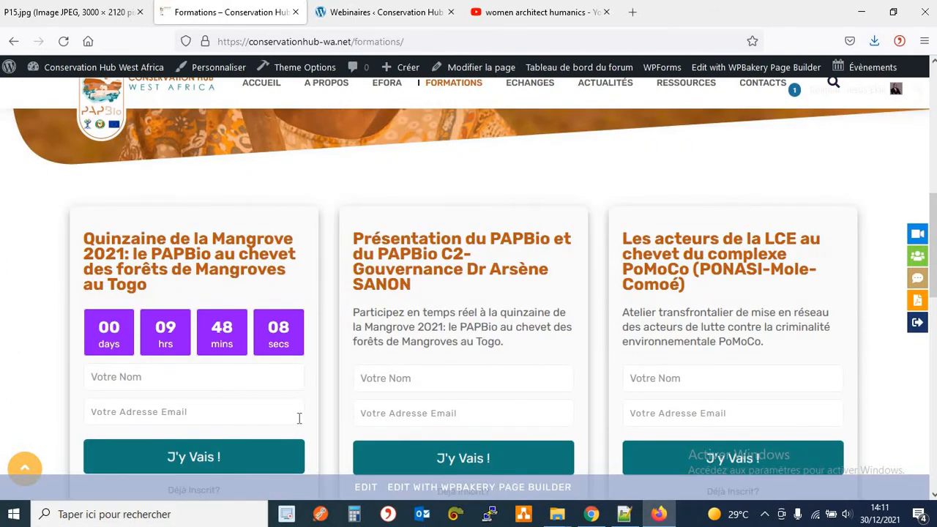
pyautogui.click(370, 15)
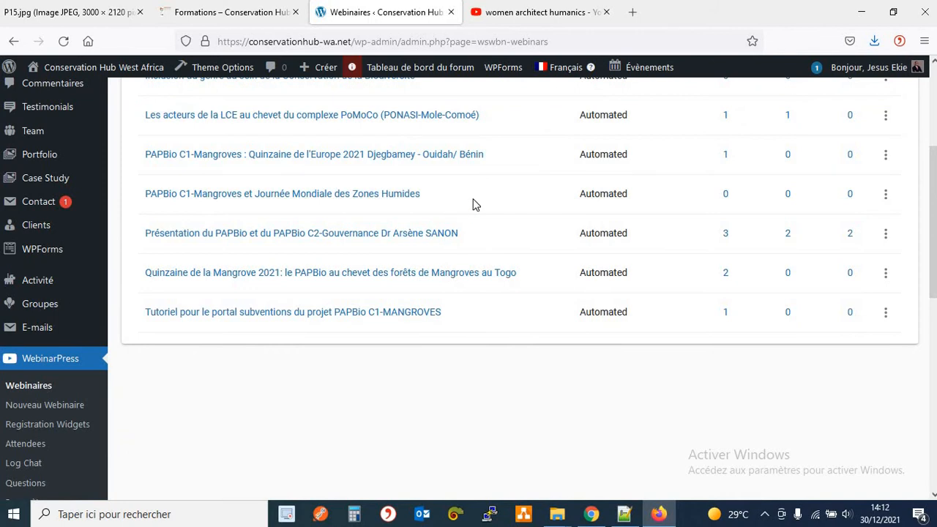
pyautogui.click(249, 15)
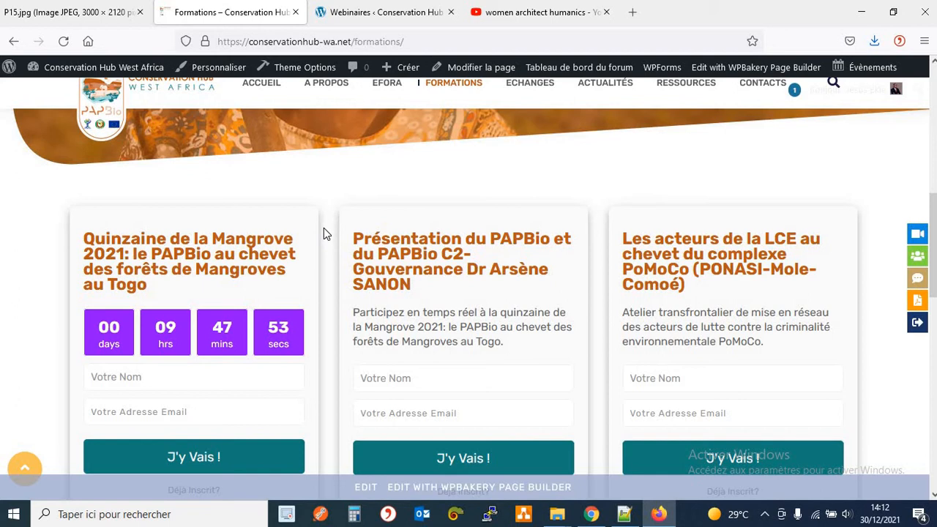
pyautogui.scroll(-1, 325, 234)
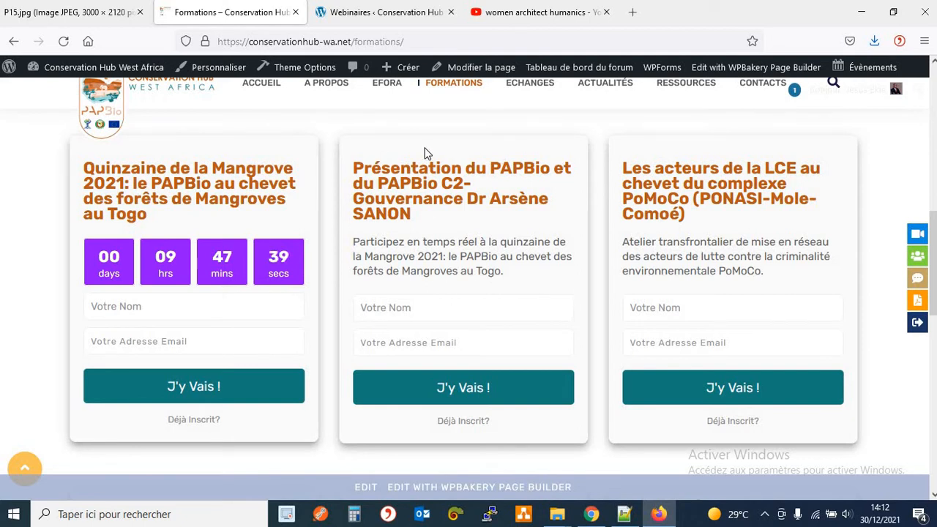
pyautogui.click(371, 20)
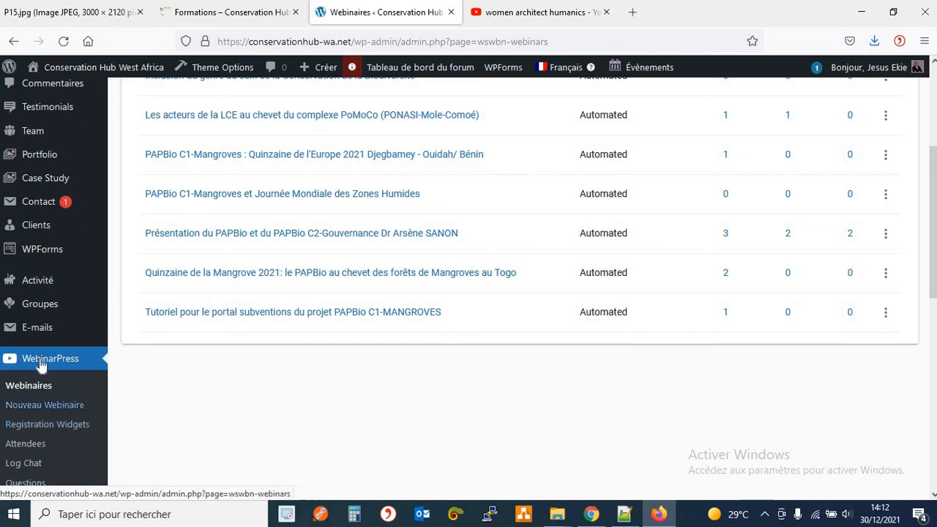
pyautogui.scroll(-2, 73, 355)
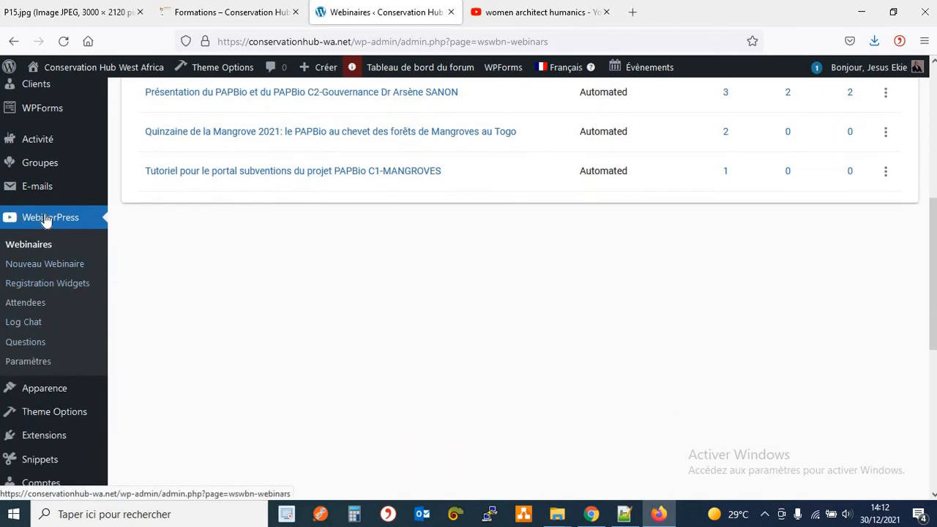
# Open Registration Widgets, then check the middle course's title on the public Formations page.
pyautogui.click(66, 288)
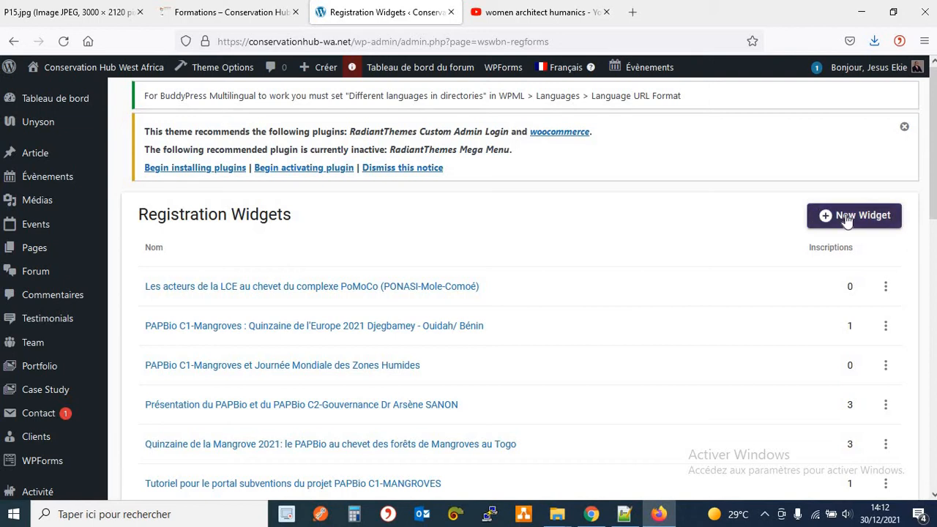
pyautogui.click(230, 13)
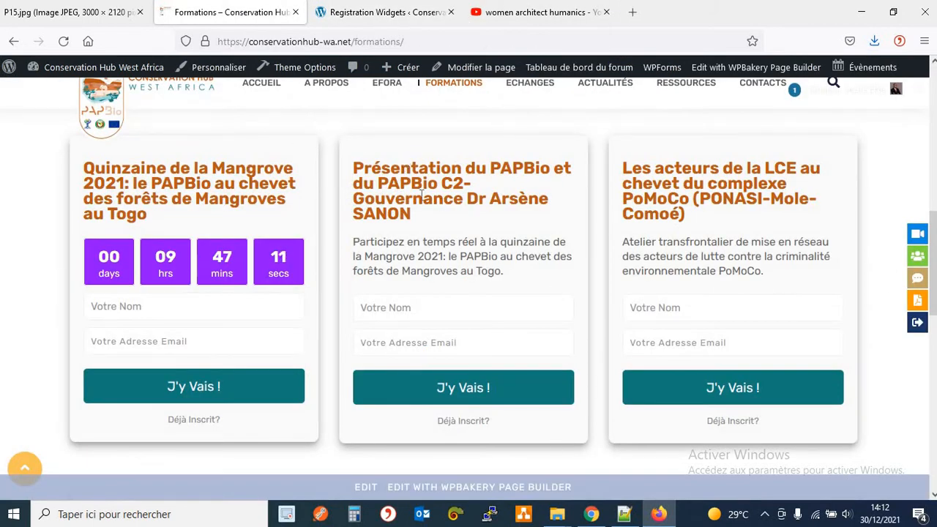
pyautogui.moveTo(353, 168); pyautogui.dragTo(551, 166)
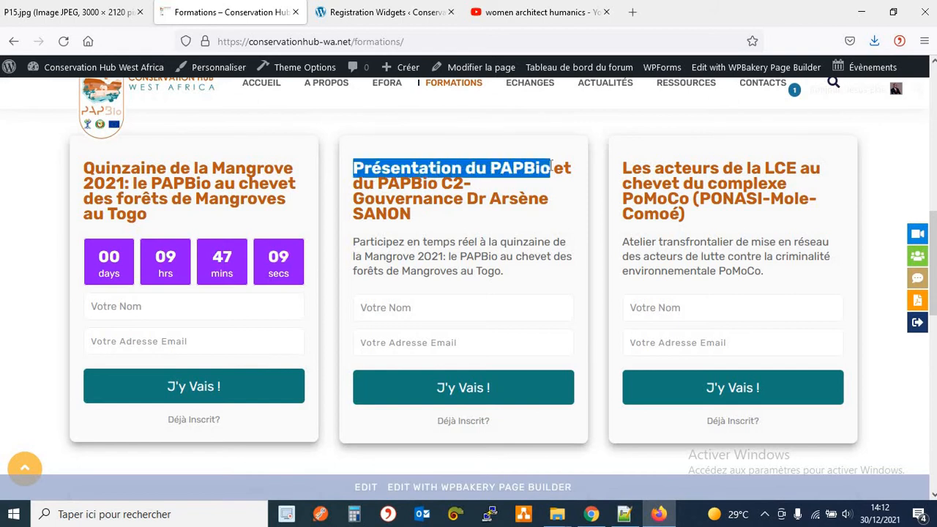
pyautogui.click(439, 186)
pyautogui.moveTo(354, 168)
pyautogui.mouseDown()
pyautogui.moveTo(393, 187)
pyautogui.moveTo(421, 222)
pyautogui.moveTo(420, 244)
pyautogui.moveTo(412, 213)
pyautogui.moveTo(362, 167)
pyautogui.mouseUp()
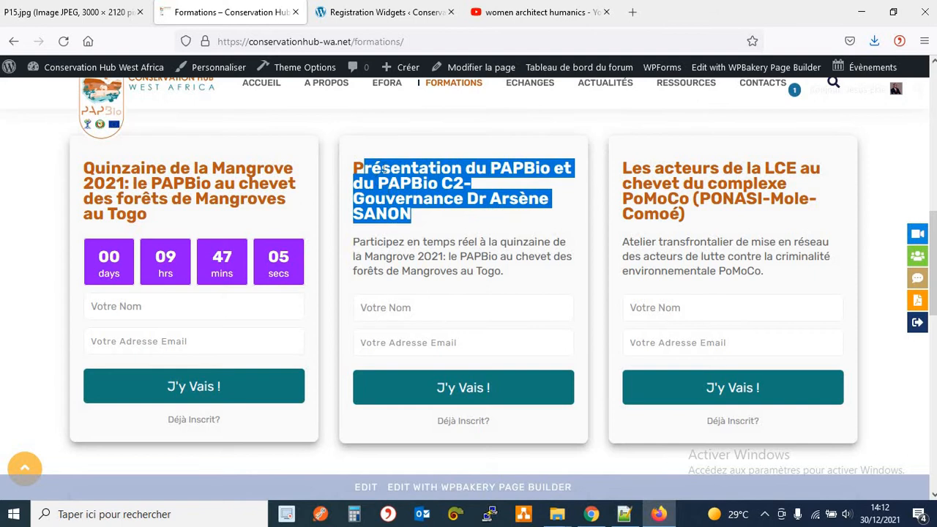
pyautogui.click(383, 168)
# Create a variation of the Présentation du PAPBio registration widget.
pyautogui.click(371, 15)
pyautogui.scroll(-3, 581, 314)
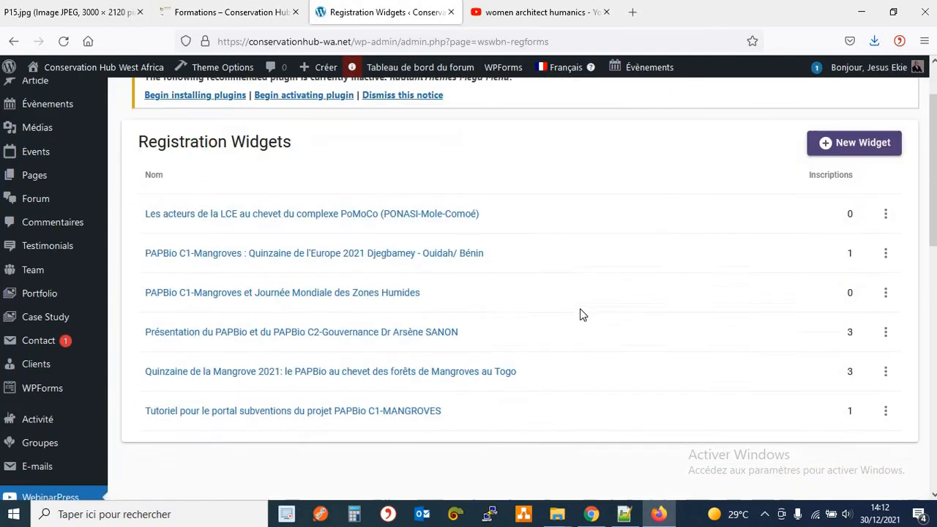
pyautogui.scroll(2, 581, 314)
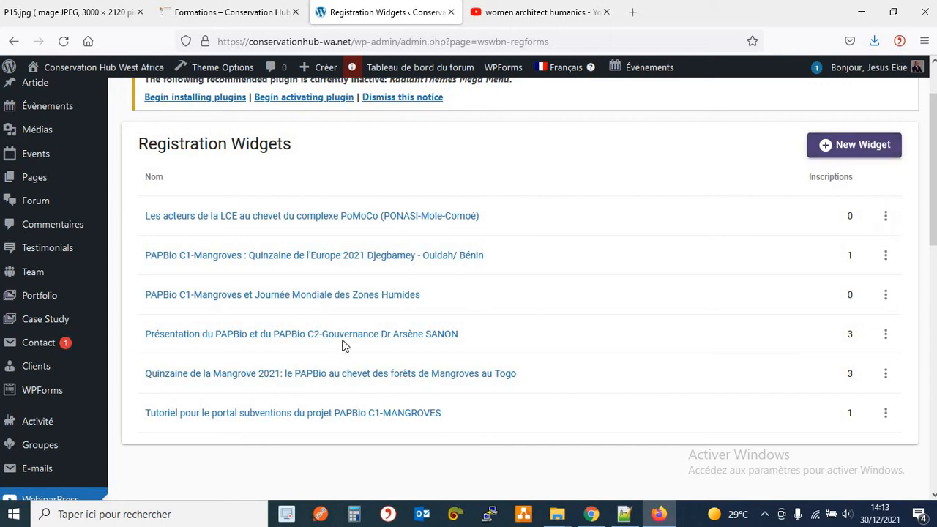
pyautogui.click(882, 339)
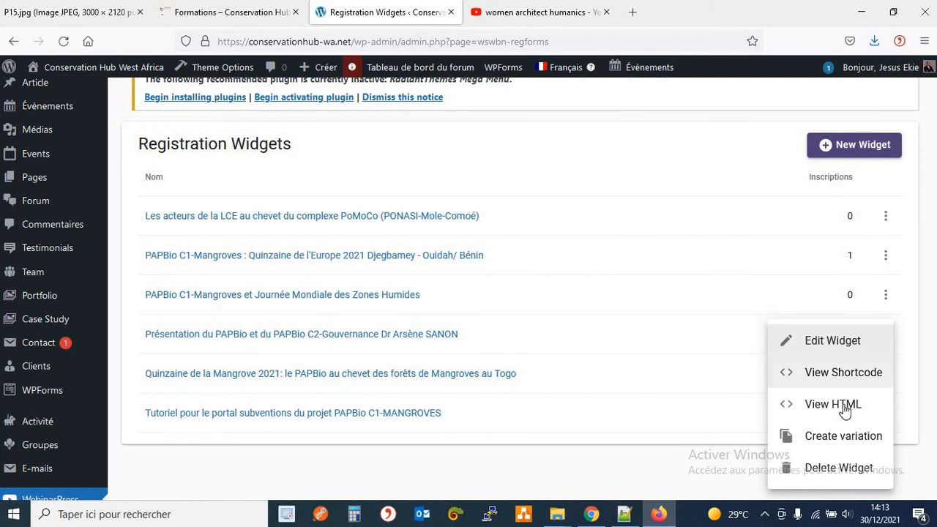
pyautogui.click(861, 437)
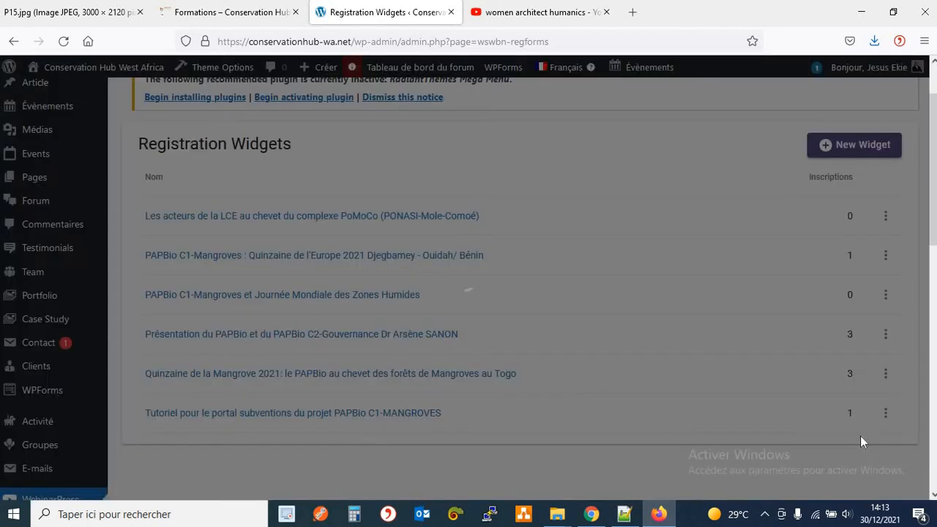
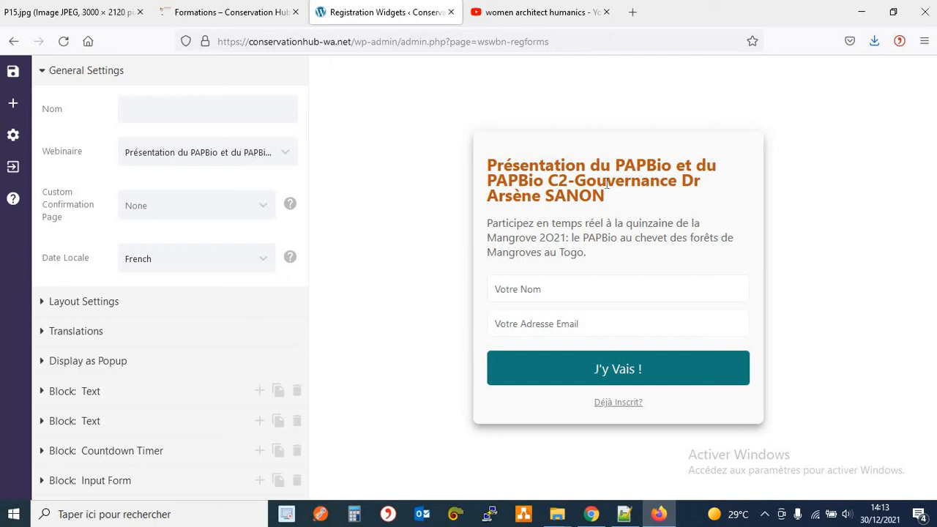
# Link the registration widget to the Inclusion du genre webinar.
pyautogui.click(249, 152)
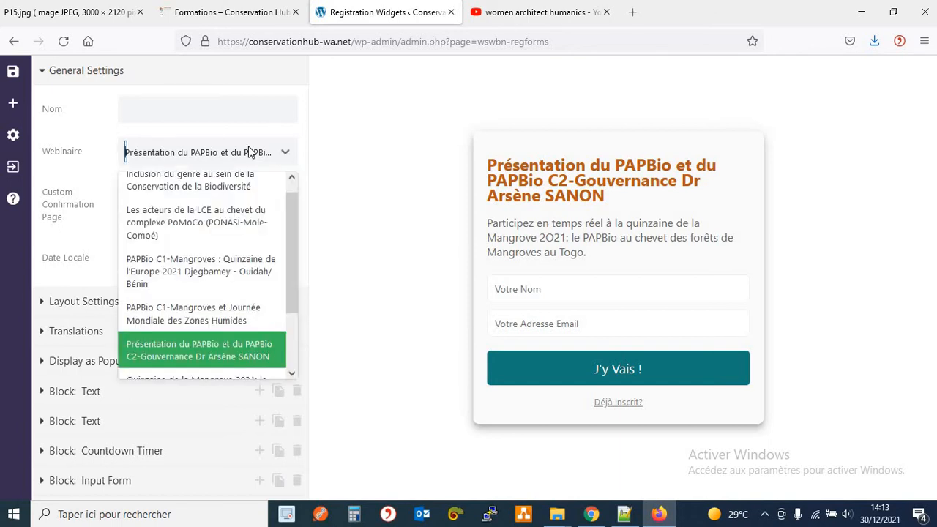
pyautogui.scroll(1, 295, 212)
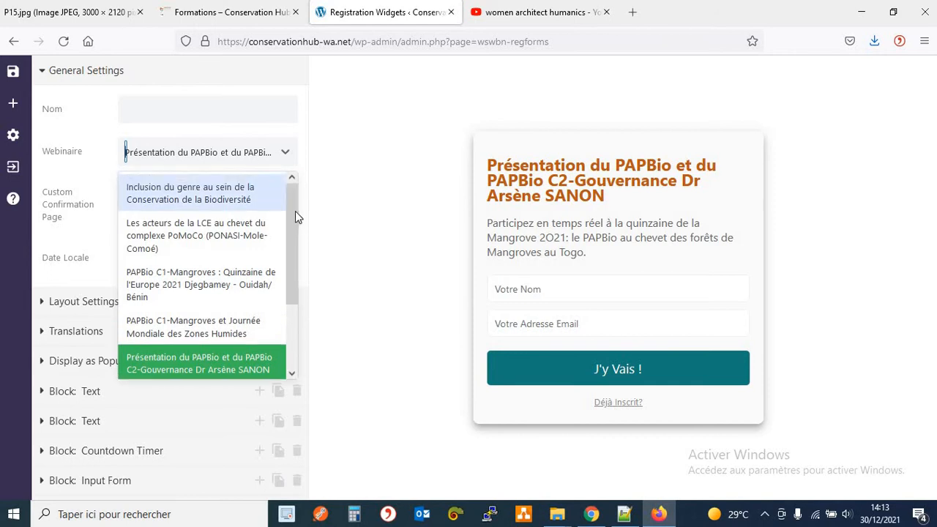
pyautogui.click(231, 203)
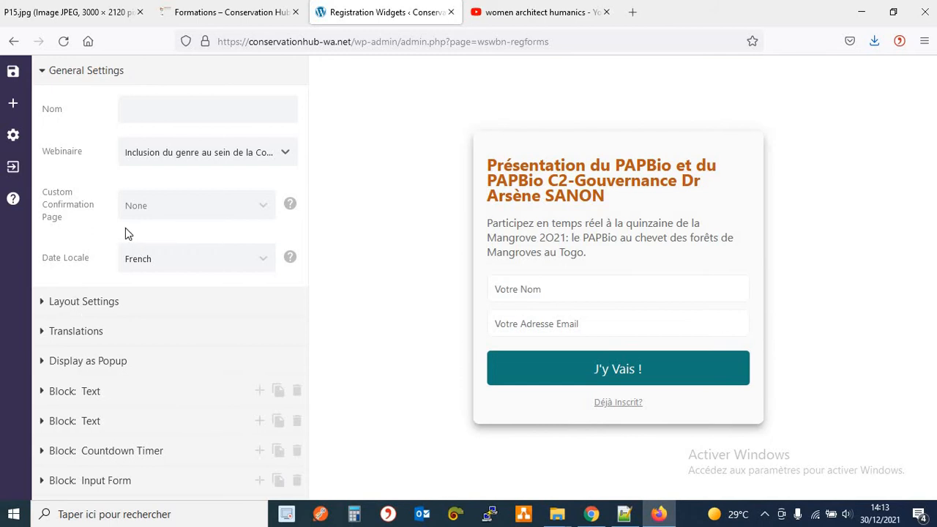
# Name the widget 'Inclusion du genre au sein de la Conservation de la Biodiversité' and copy the name.
pyautogui.click(163, 113)
pyautogui.write('Inclusion du genre au sein de')
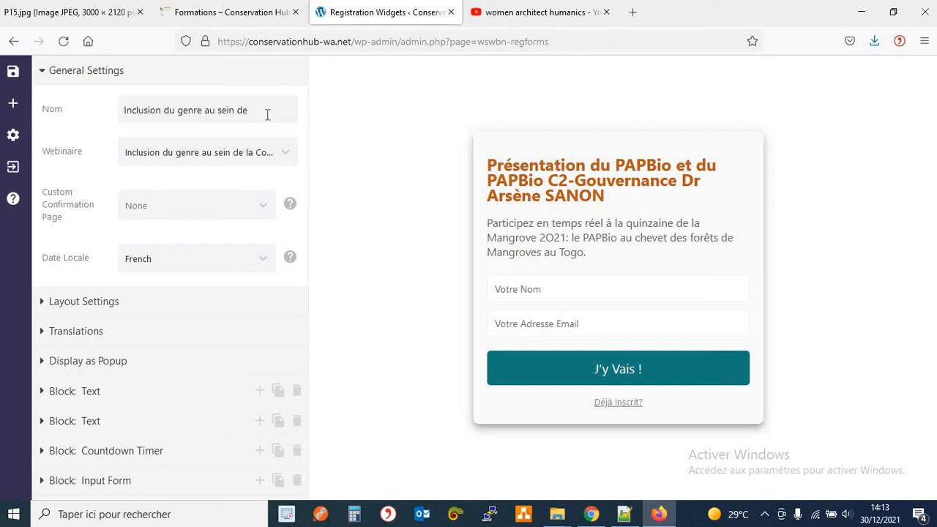
pyautogui.write(' la Conserba')
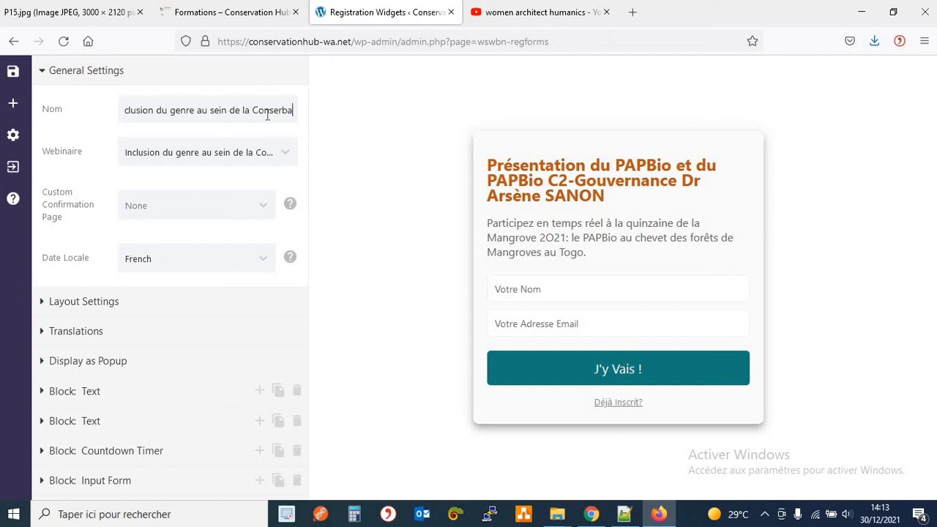
pyautogui.press('BackSpace')
pyautogui.press('BackSpace')
pyautogui.write('vatio')
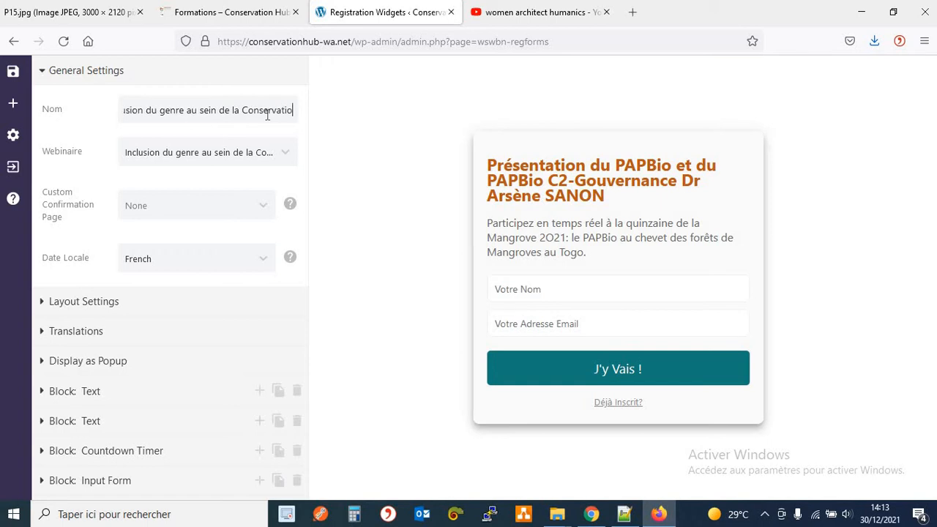
pyautogui.write('n de la Bio')
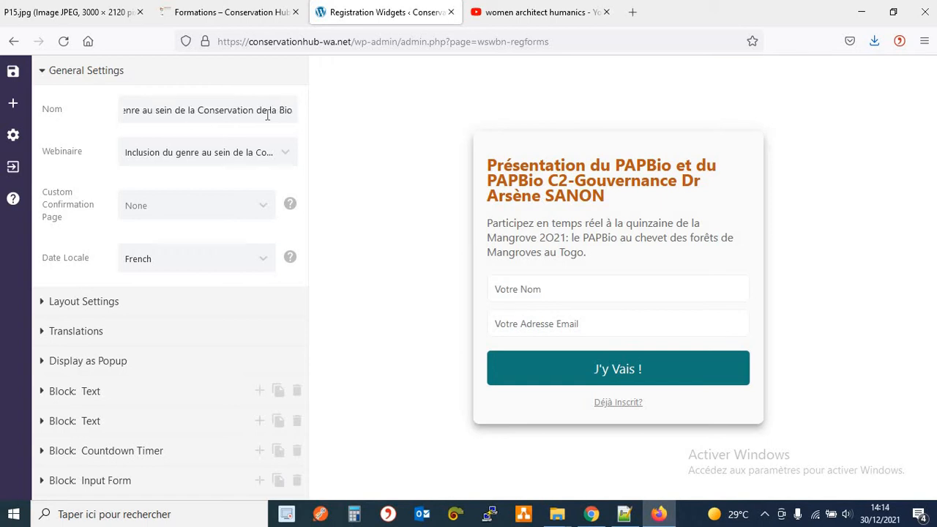
pyautogui.write('diversité')
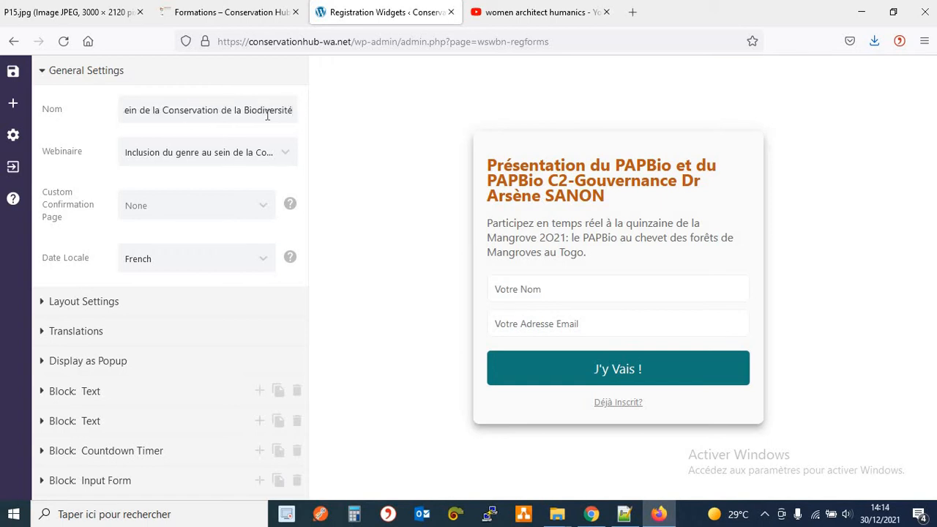
pyautogui.hotkey('ctrl', 'a')
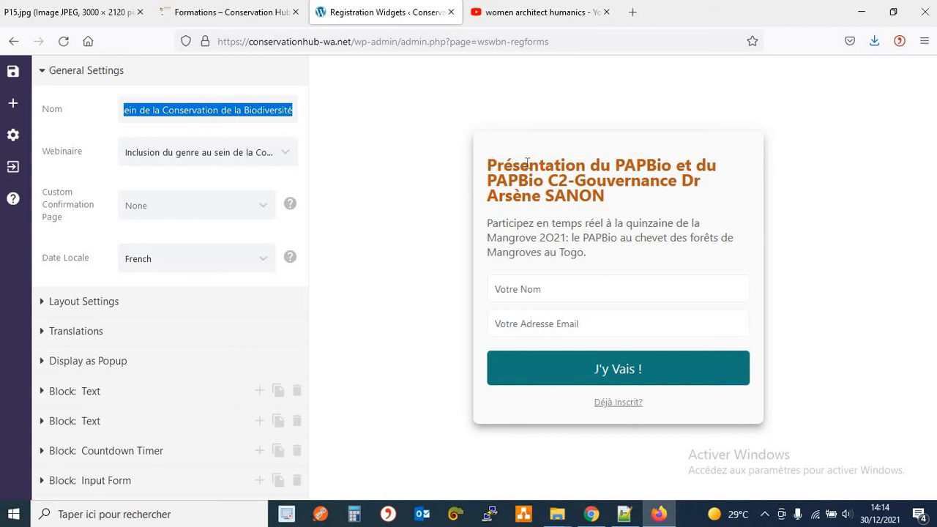
pyautogui.moveTo(488, 165); pyautogui.dragTo(615, 258)
pyautogui.click(480, 262)
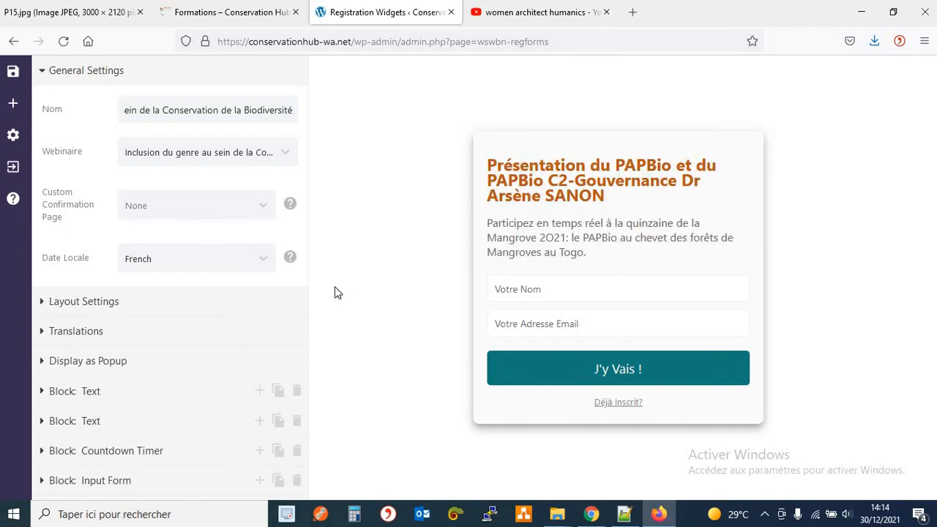
# Replace the heading block text with the pasted title, capitalizing 'Genre'.
pyautogui.click(66, 394)
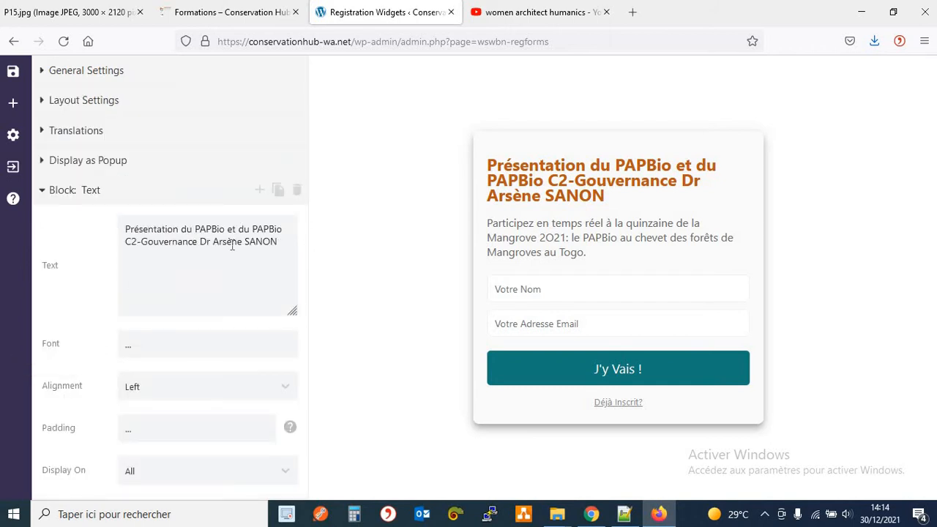
pyautogui.moveTo(278, 242); pyautogui.dragTo(117, 233)
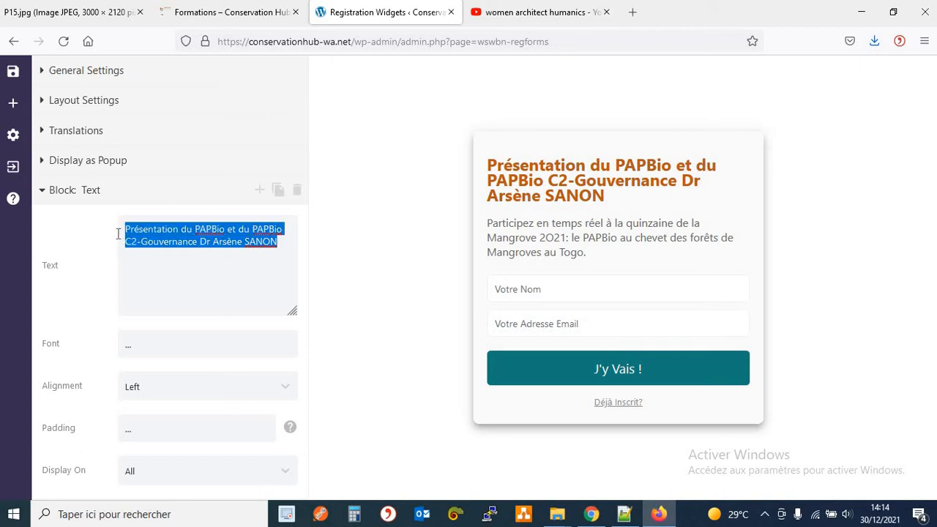
pyautogui.press('BackSpace')
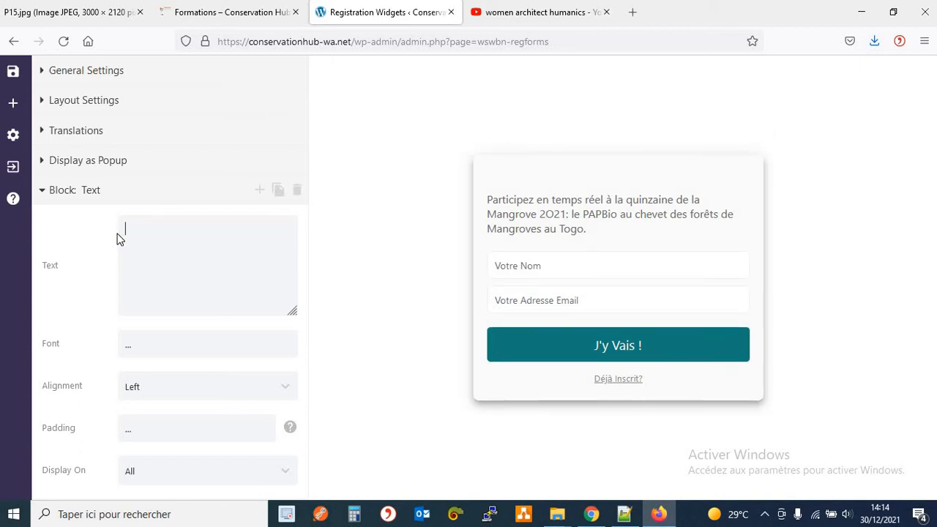
pyautogui.write('Inclusion du genre au sein de la Conservation de la Biodiversité')
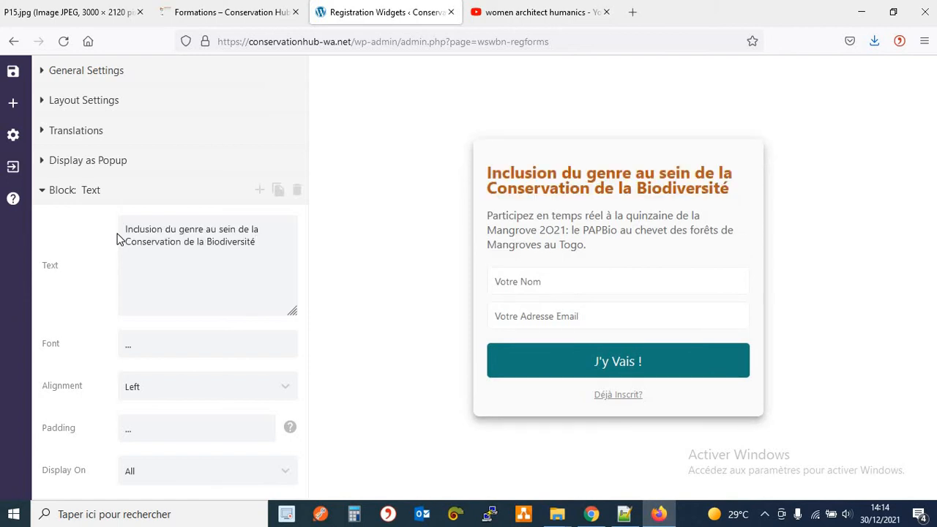
pyautogui.click(183, 233)
pyautogui.press('BackSpace')
pyautogui.write('G')
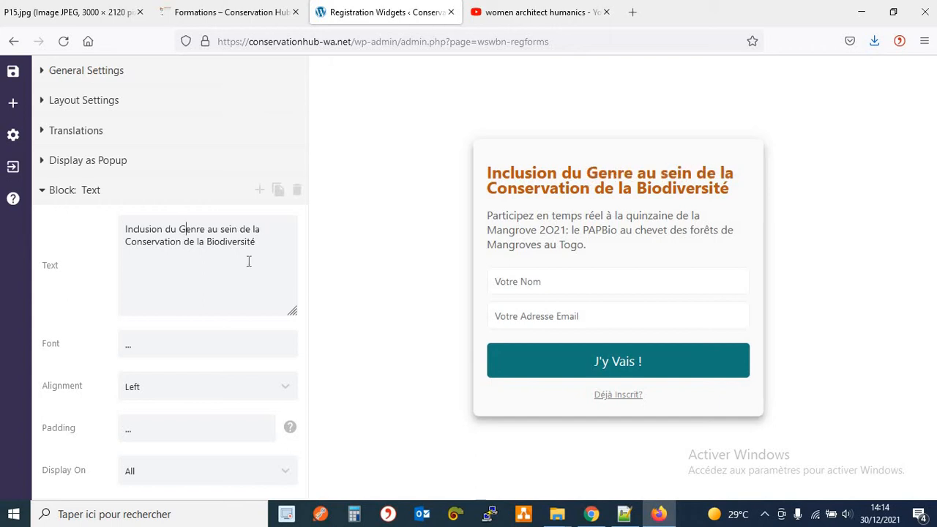
pyautogui.press('BackSpace')
pyautogui.write('G')
pyautogui.click(45, 196)
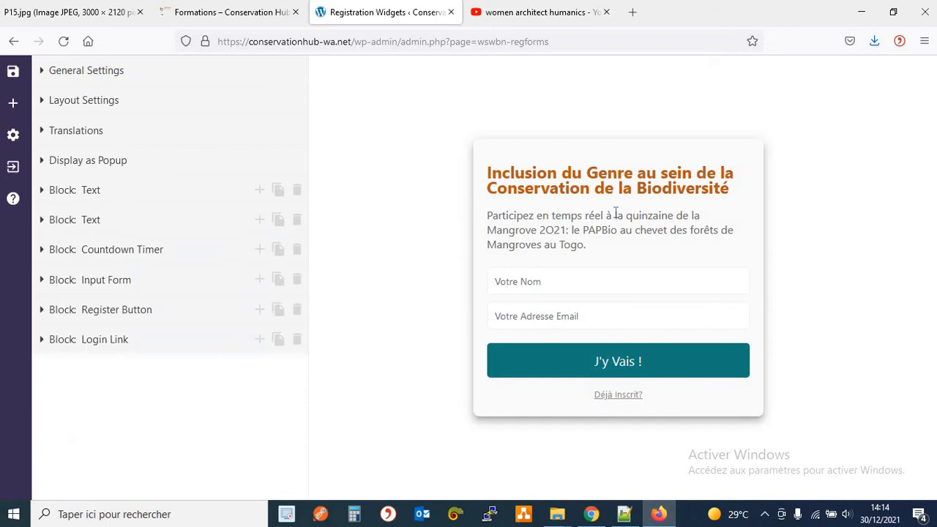
pyautogui.moveTo(492, 215); pyautogui.dragTo(580, 243)
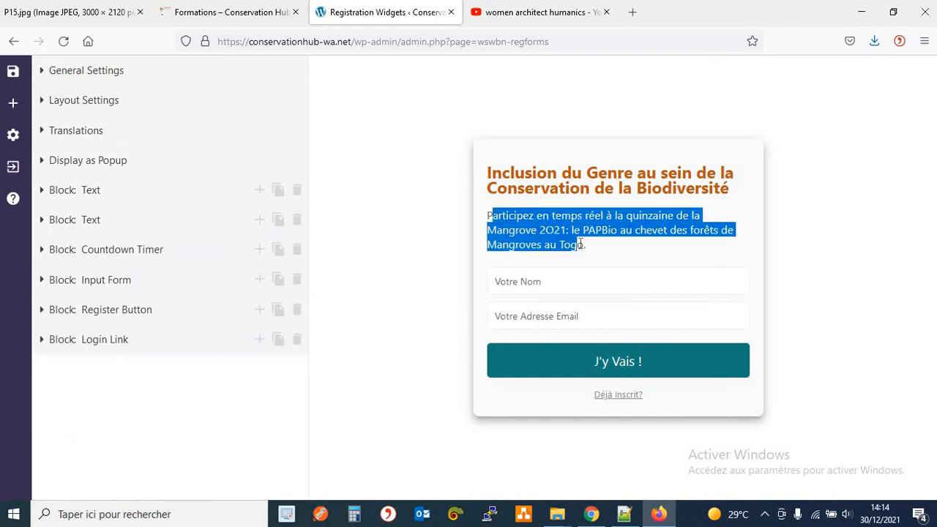
pyautogui.click(248, 21)
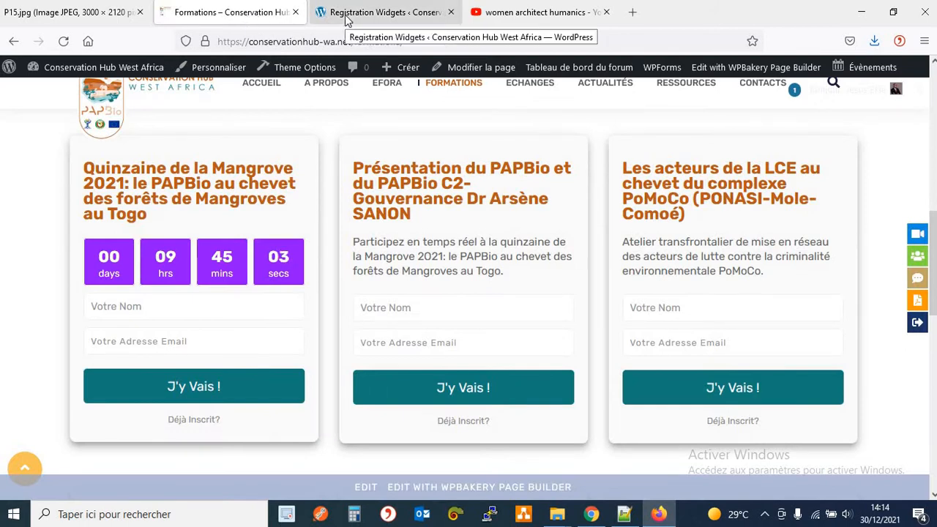
pyautogui.tripleClick(425, 194)
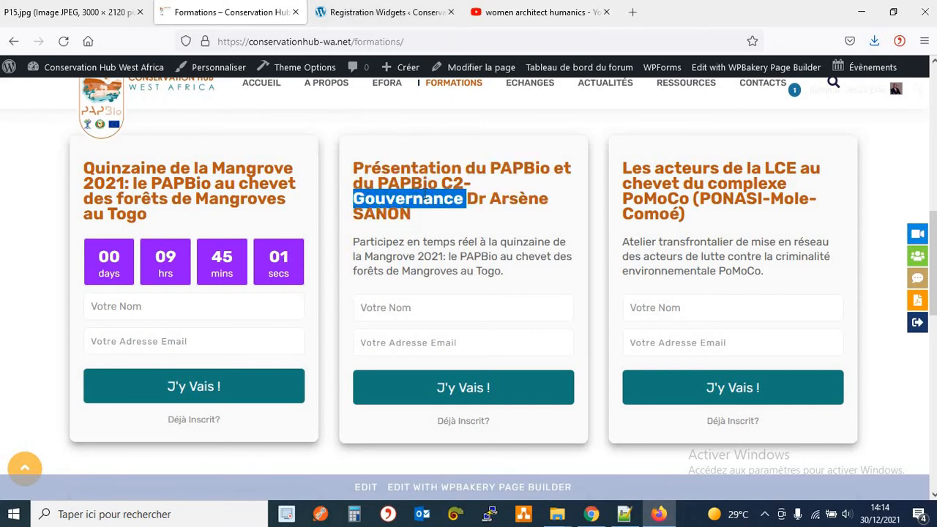
pyautogui.tripleClick(426, 194)
pyautogui.rightClick(425, 194)
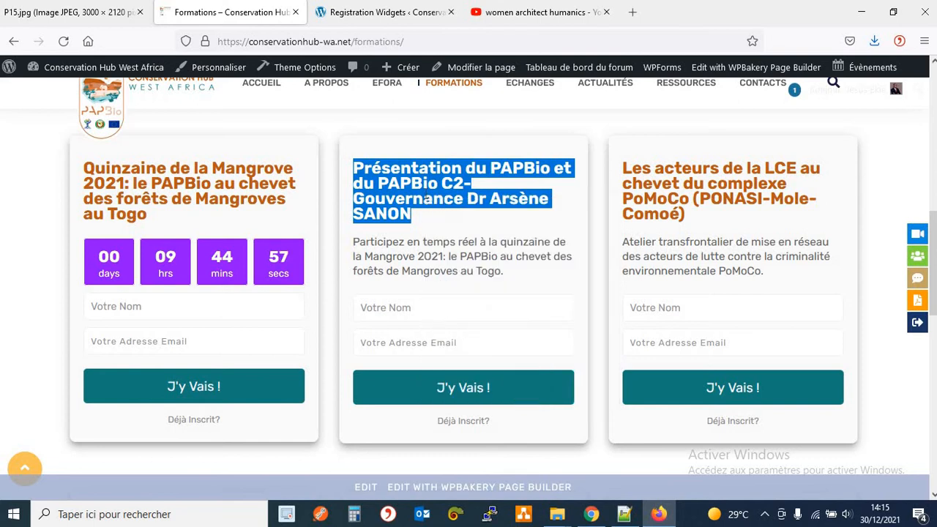
pyautogui.click(449, 364)
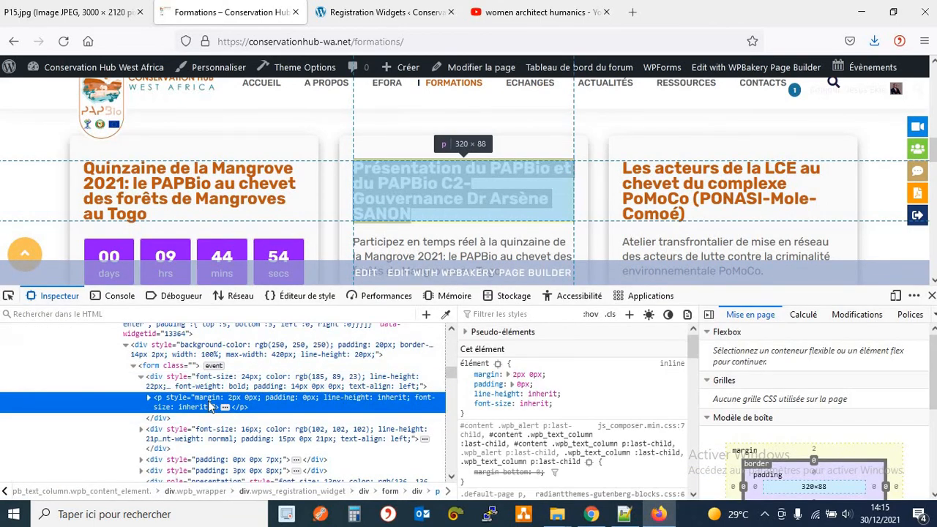
pyautogui.click(148, 396)
pyautogui.click(240, 417)
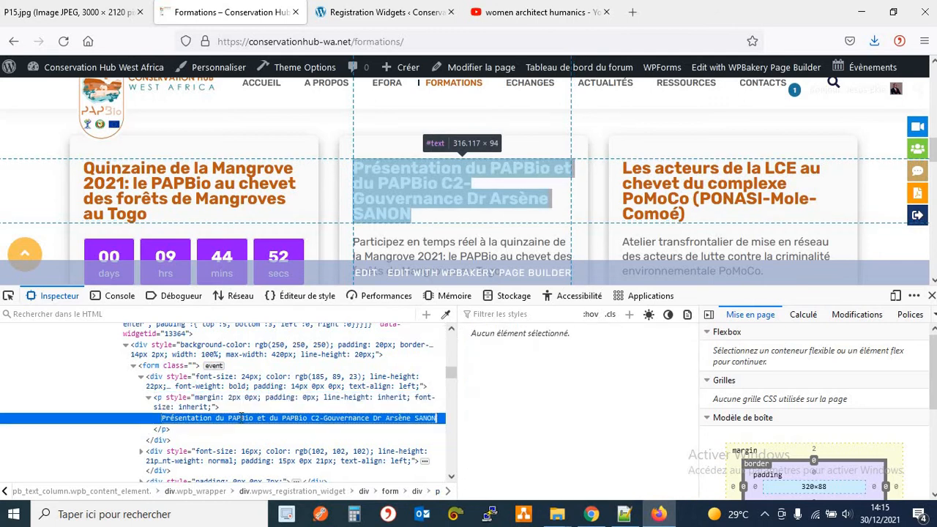
pyautogui.tripleClick(241, 417)
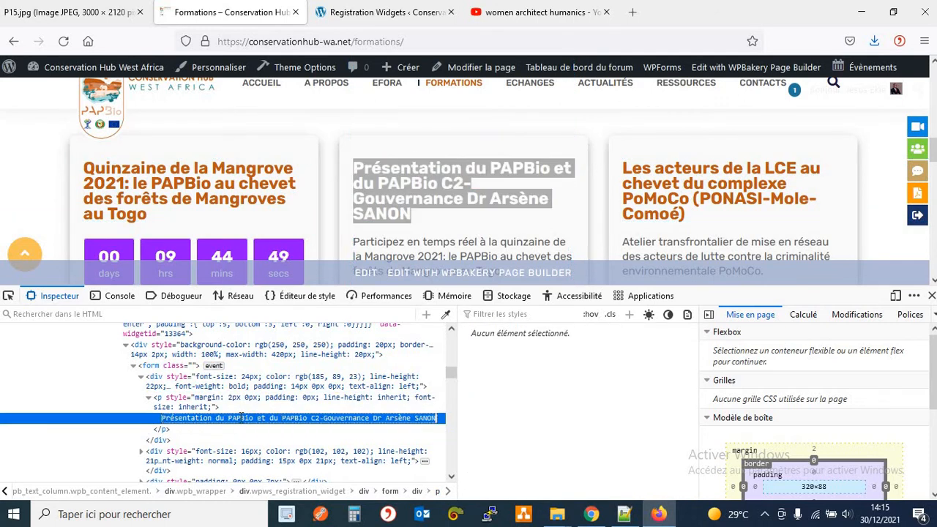
pyautogui.write('Inclusion du genre au sein de la Conservation de la Biodiversité')
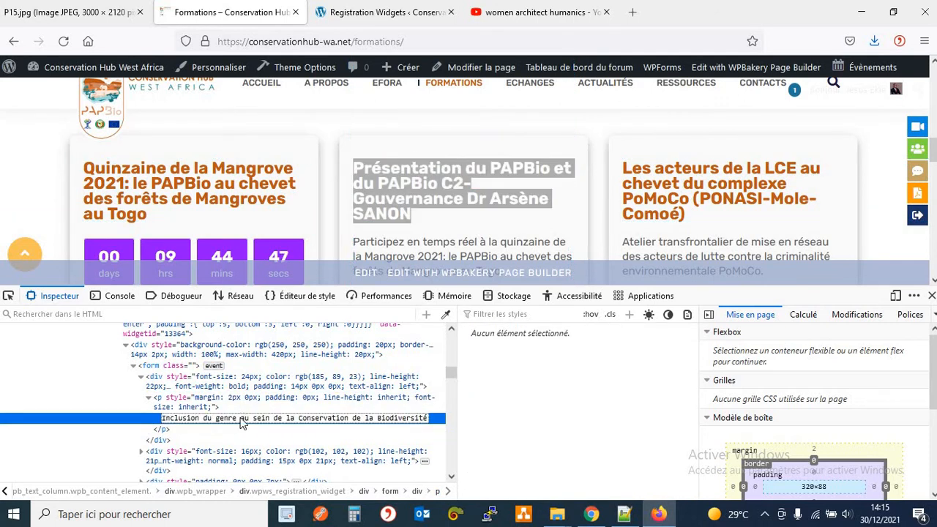
pyautogui.press('Return')
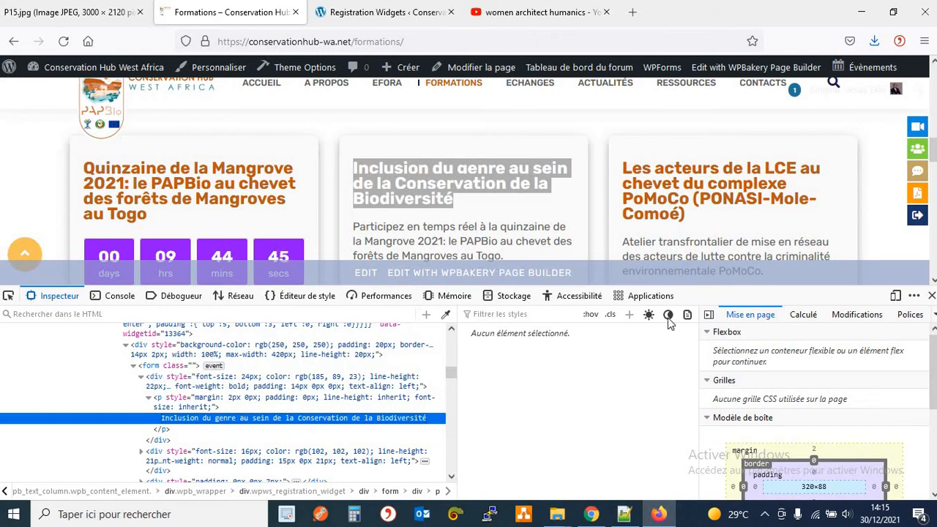
pyautogui.click(930, 295)
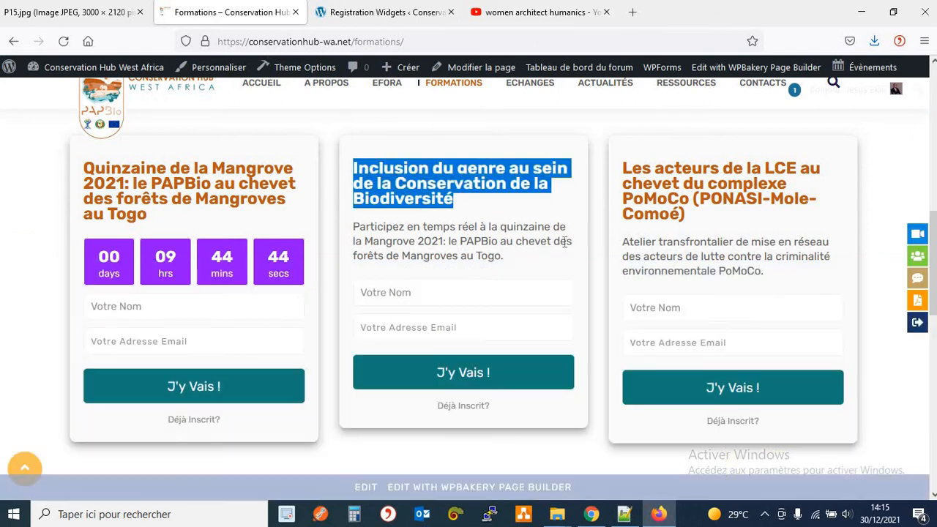
pyautogui.click(483, 197)
pyautogui.click(379, 22)
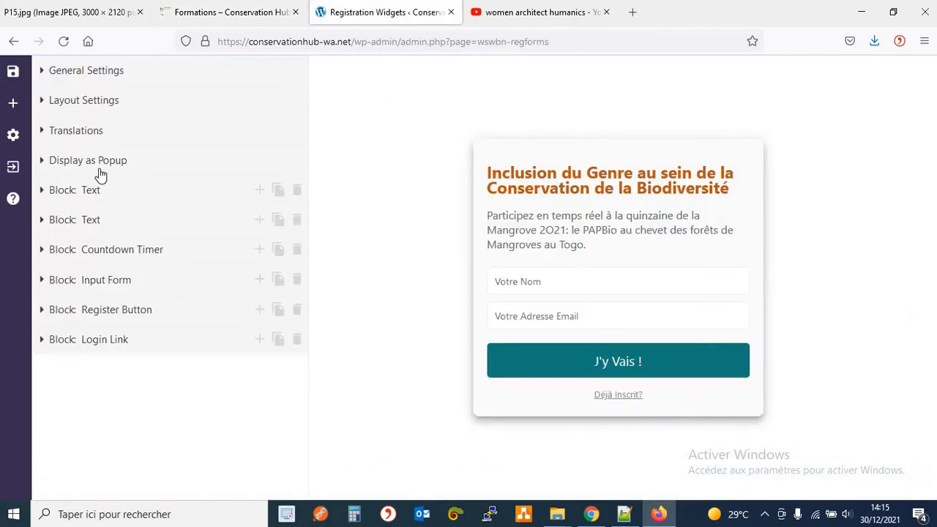
# Finish the widget title with 'Replication de bonnes pratiques', select it, and view the Formations page.
pyautogui.click(41, 189)
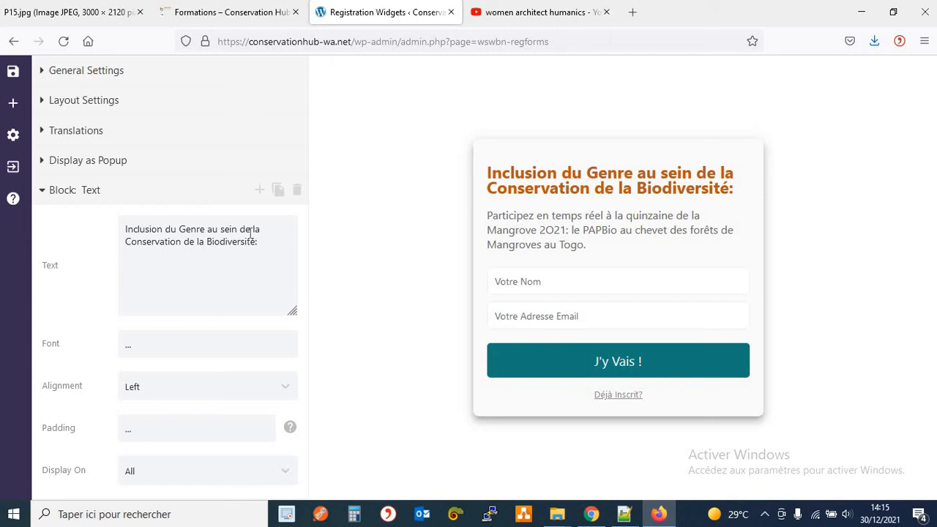
pyautogui.write('Replication')
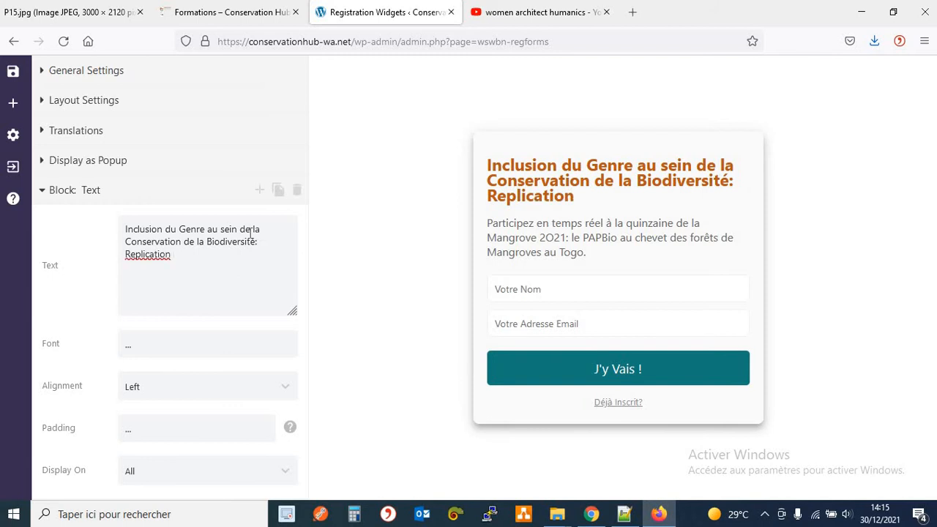
pyautogui.write(' de meilleures prati')
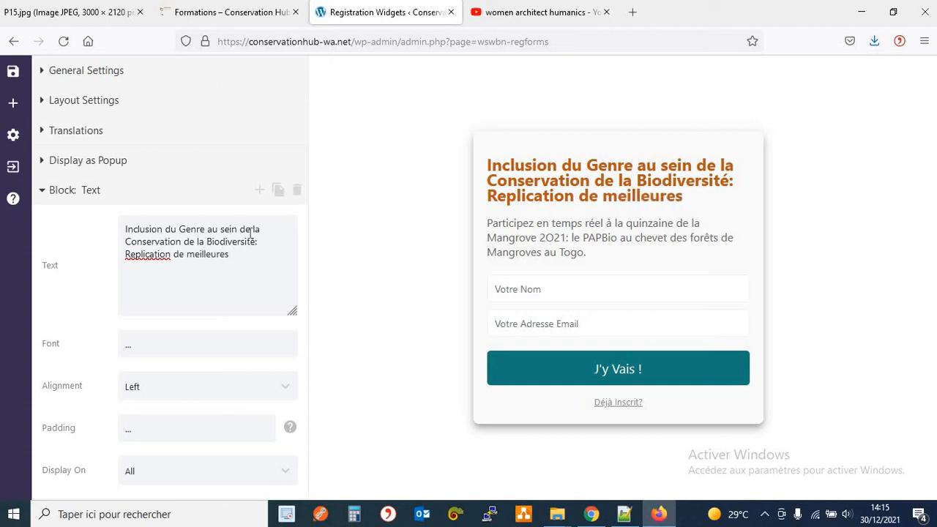
pyautogui.press('BackSpace')
pyautogui.press('BackSpace')
pyautogui.press('BackSpace')
pyautogui.press('BackSpace')
pyautogui.press('BackSpace')
pyautogui.press('BackSpace')
pyautogui.press('BackSpace')
pyautogui.press('BackSpace')
pyautogui.press('BackSpace')
pyautogui.press('BackSpace')
pyautogui.press('BackSpace')
pyautogui.press('BackSpace')
pyautogui.press('BackSpace')
pyautogui.press('BackSpace')
pyautogui.press('BackSpace')
pyautogui.press('BackSpace')
pyautogui.write('bonnes part')
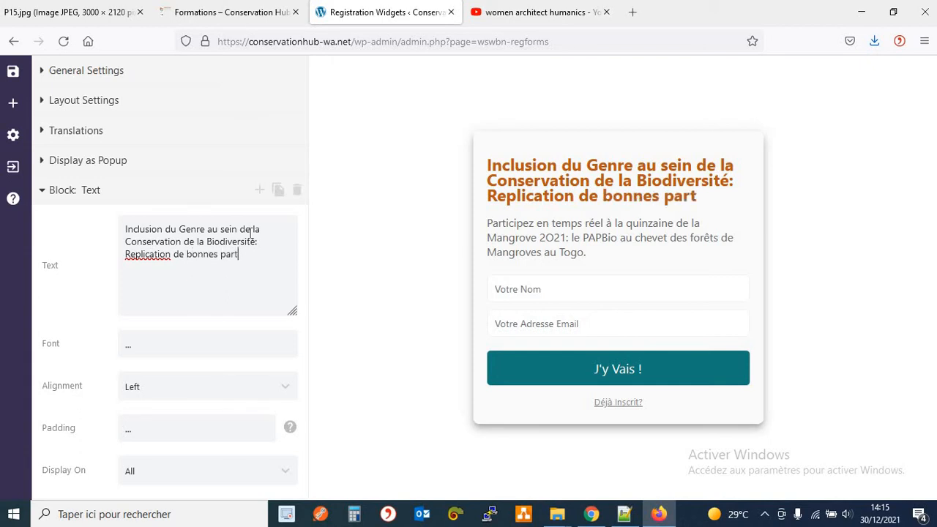
pyautogui.press('BackSpace')
pyautogui.press('BackSpace')
pyautogui.press('BackSpace')
pyautogui.write('ratiqu')
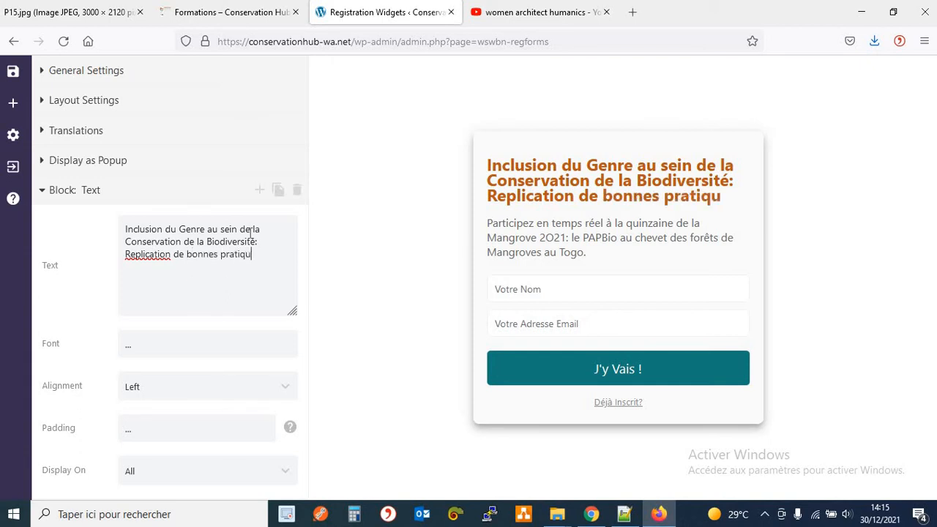
pyautogui.write('es')
pyautogui.hotkey('ctrl', 'a')
pyautogui.hotkey('ctrl', 'c')
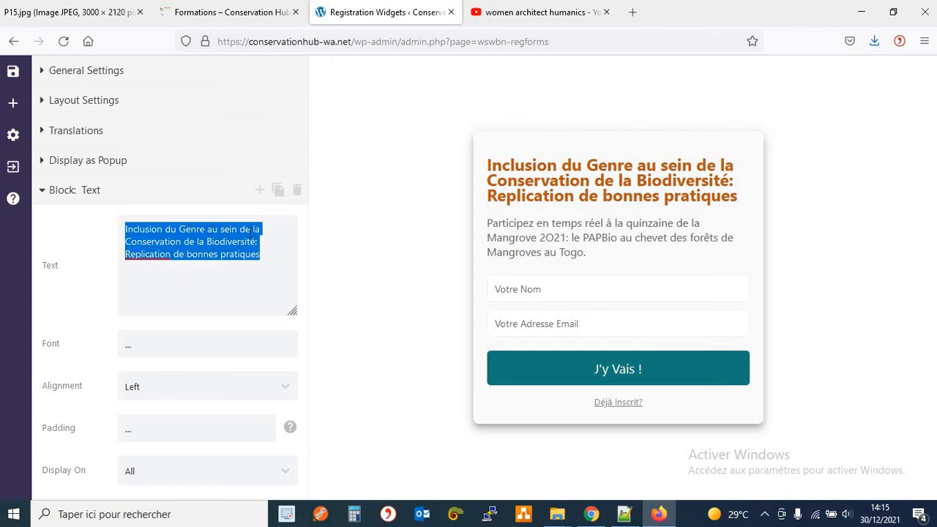
pyautogui.click(214, 13)
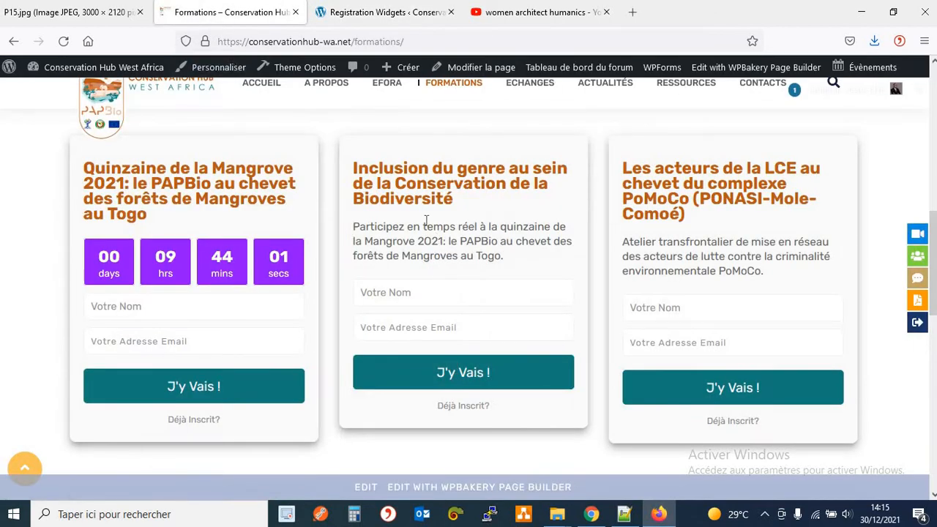
# Preview the full new title on the middle course card by editing its heading in DevTools.
pyautogui.tripleClick(393, 194)
pyautogui.rightClick(393, 196)
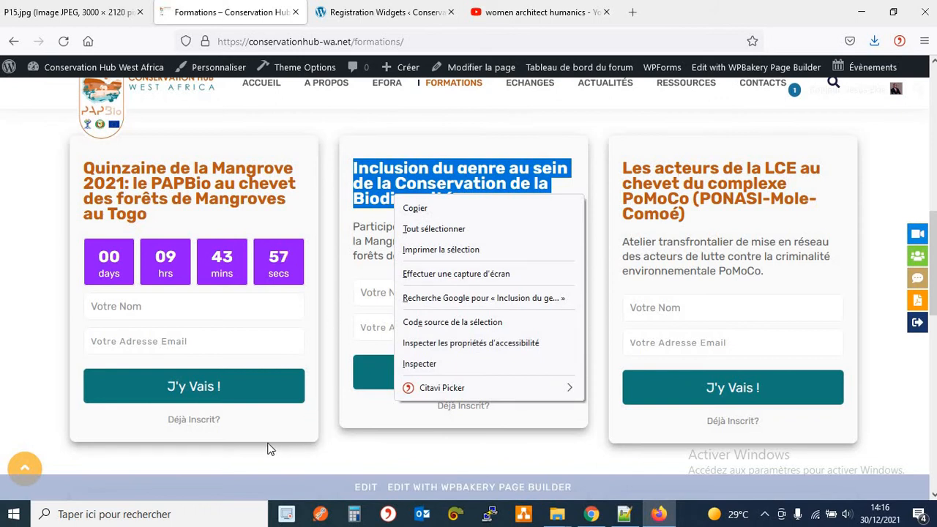
pyautogui.click(439, 366)
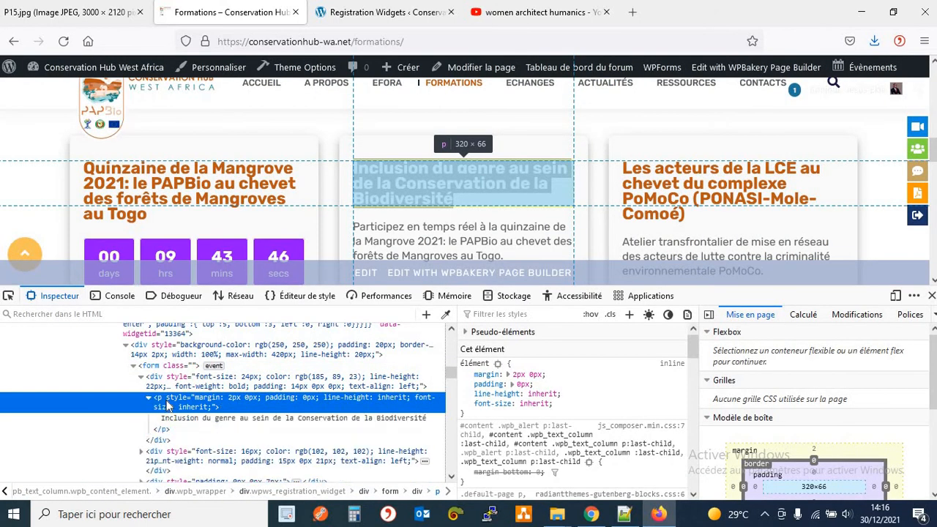
pyautogui.click(223, 421)
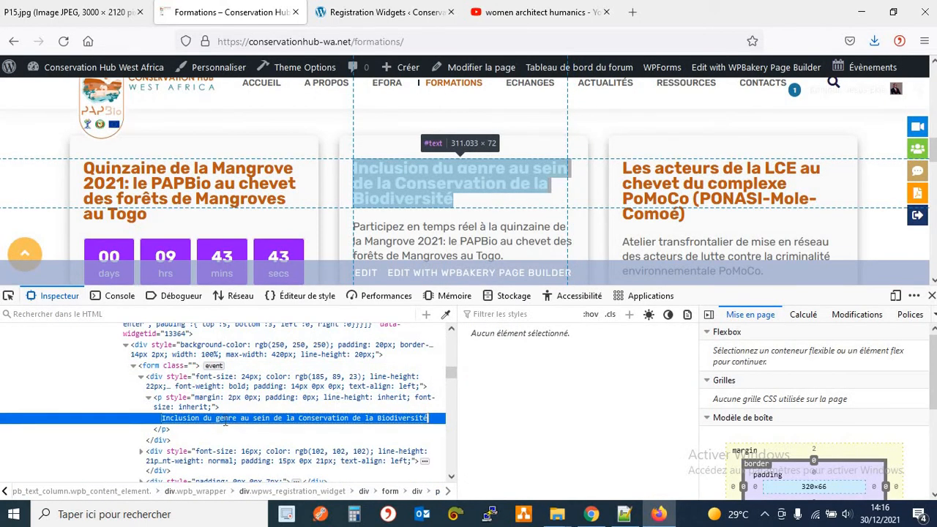
pyautogui.doubleClick(227, 421)
pyautogui.hotkey('ctrl', 'v')
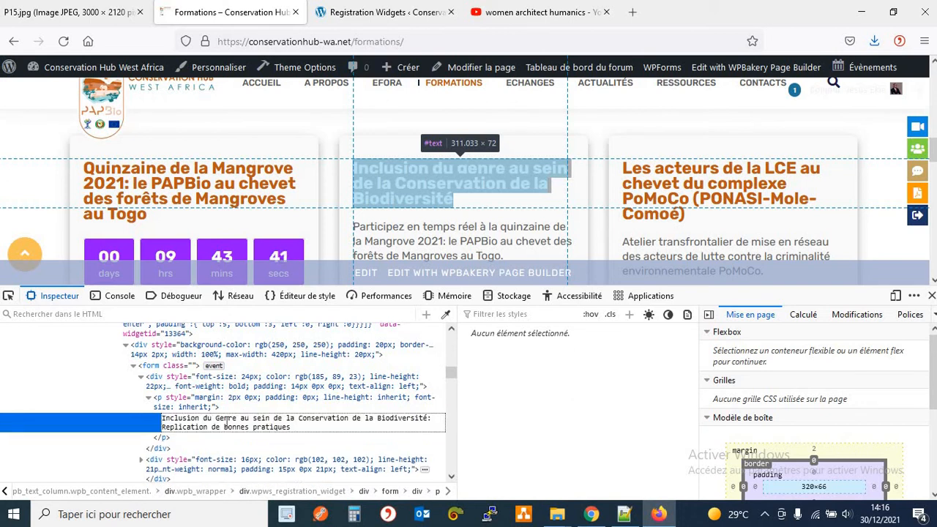
pyautogui.press('Return')
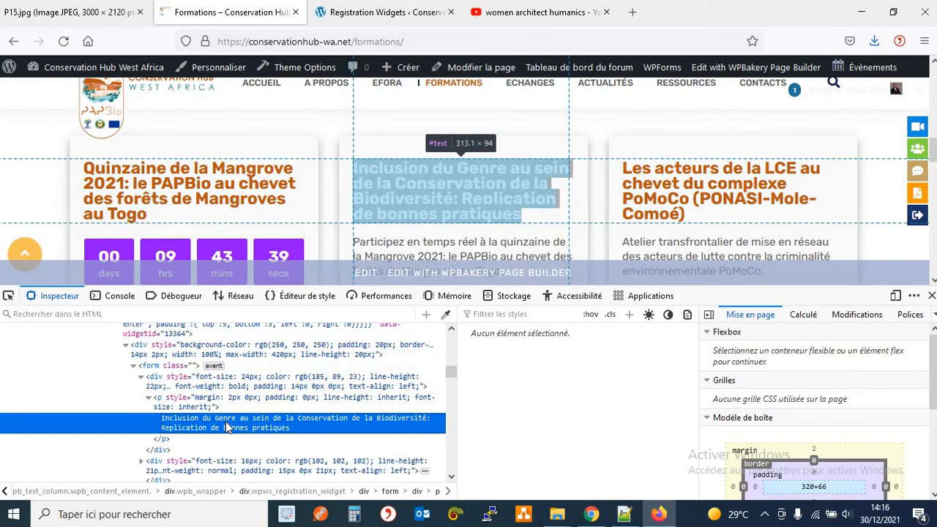
pyautogui.click(930, 297)
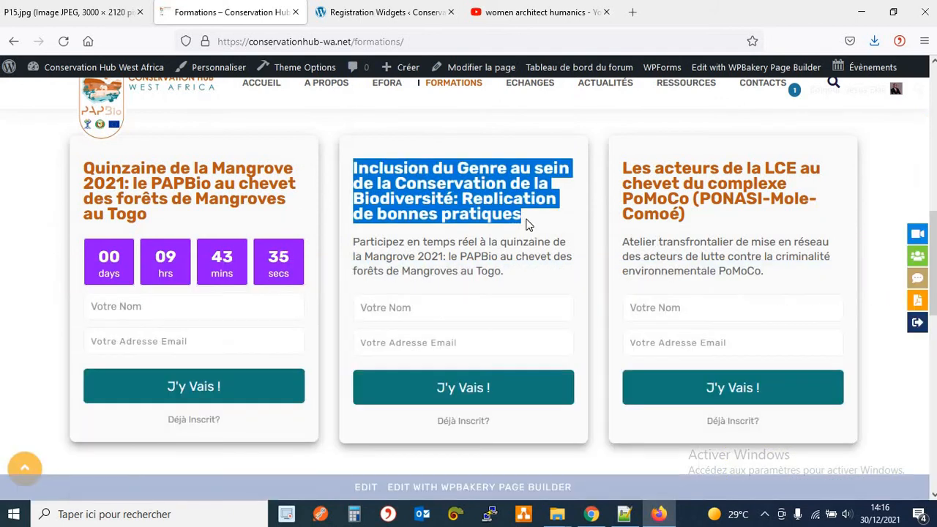
pyautogui.click(528, 225)
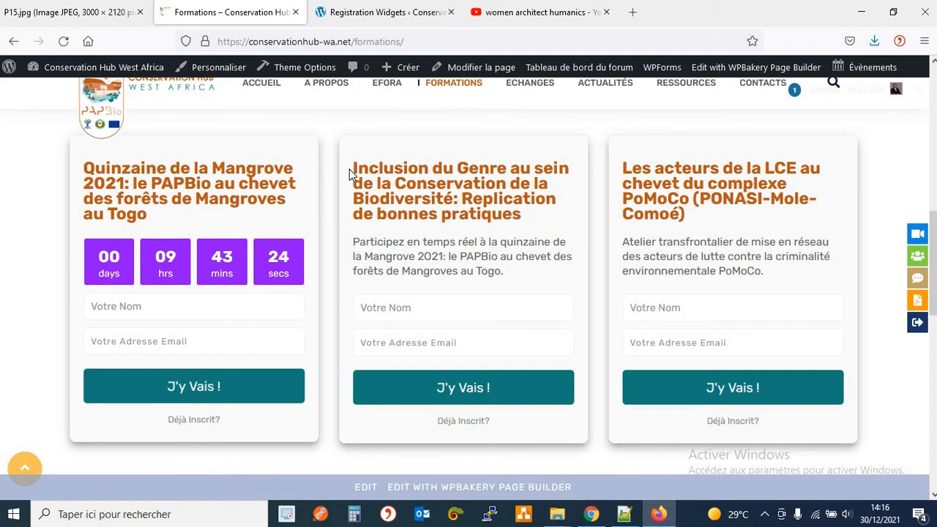
# Check the updated card title, then return to the registration widget editor.
pyautogui.moveTo(350, 167); pyautogui.dragTo(544, 214)
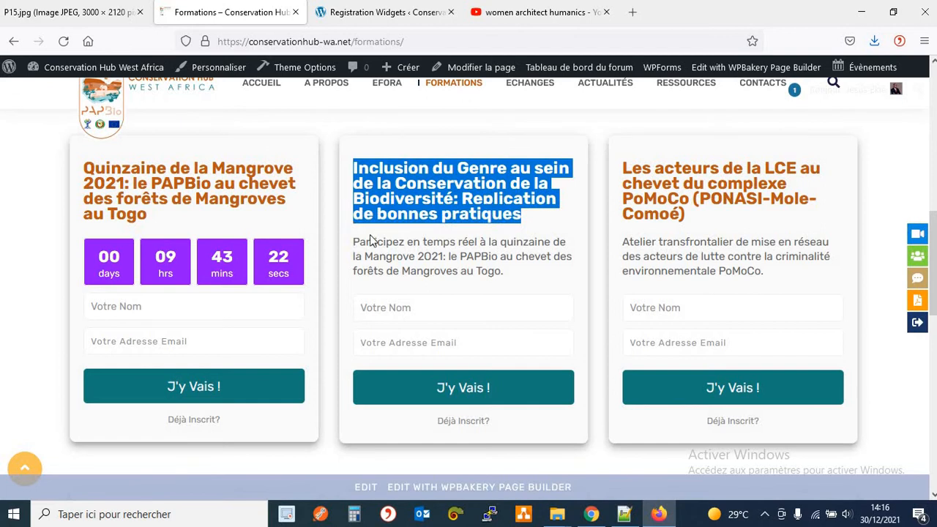
pyautogui.click(344, 12)
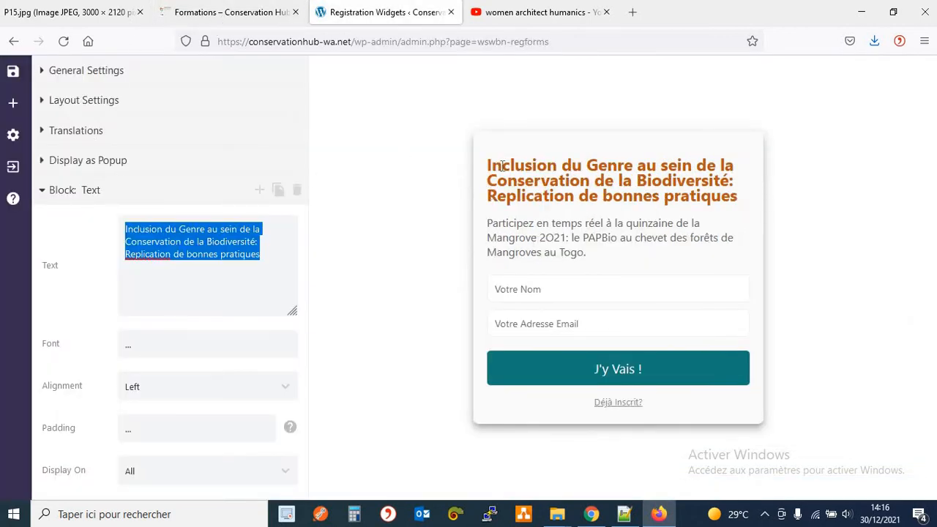
pyautogui.moveTo(502, 166); pyautogui.dragTo(502, 181)
pyautogui.click(524, 228)
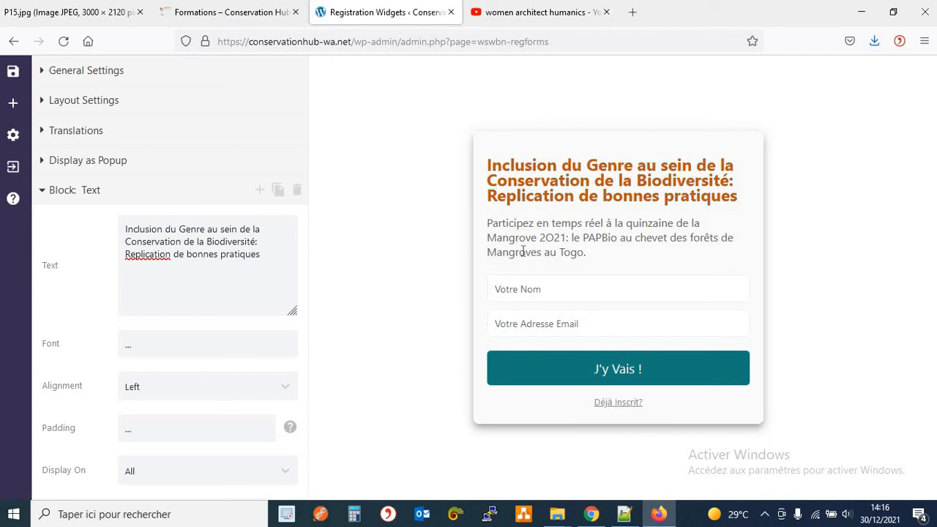
# Collapse the title block, expand the description Text block, and start a new line.
pyautogui.moveTo(522, 225); pyautogui.dragTo(536, 251)
pyautogui.click(44, 193)
pyautogui.click(42, 221)
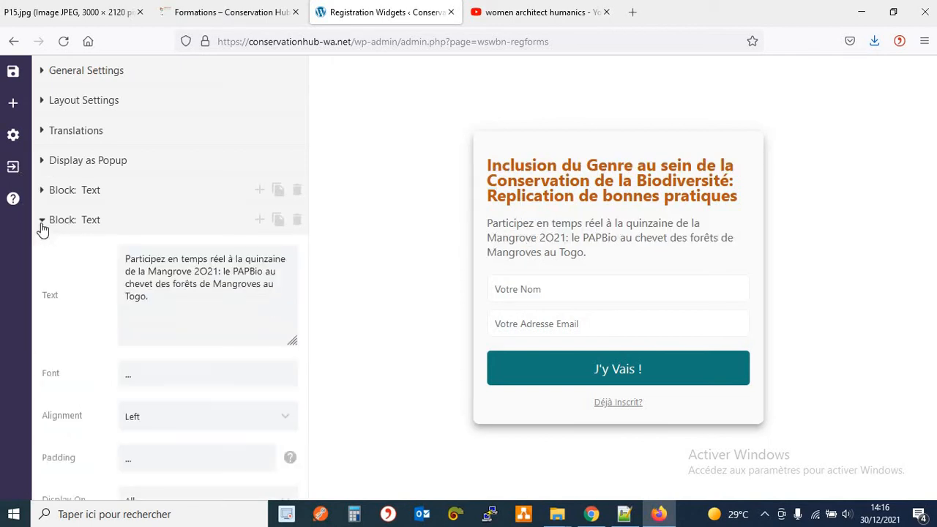
pyautogui.click(184, 284)
# Type 'Ensemble découvrons les approches d'inclusion du Genre dans les initiatives de Conservation de la Biodiversité.'.
pyautogui.write('Ensemble dé')
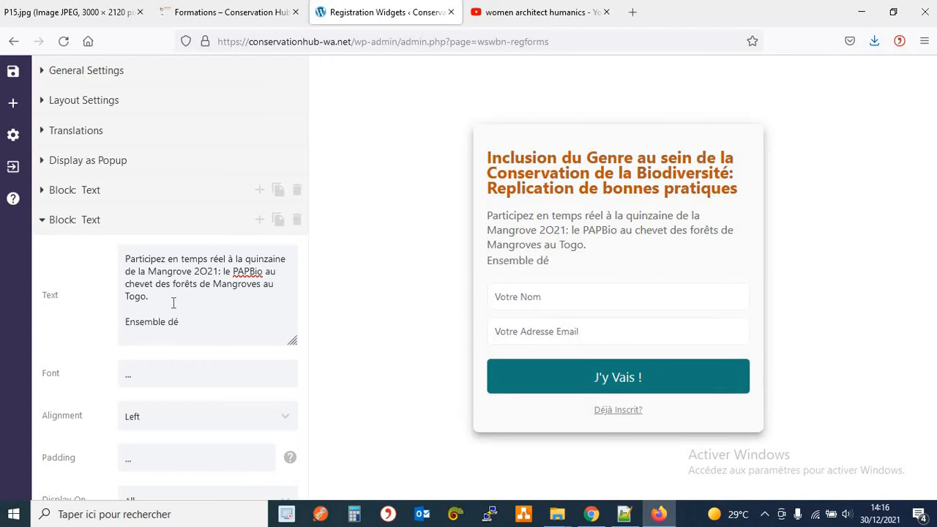
pyautogui.write('couvron')
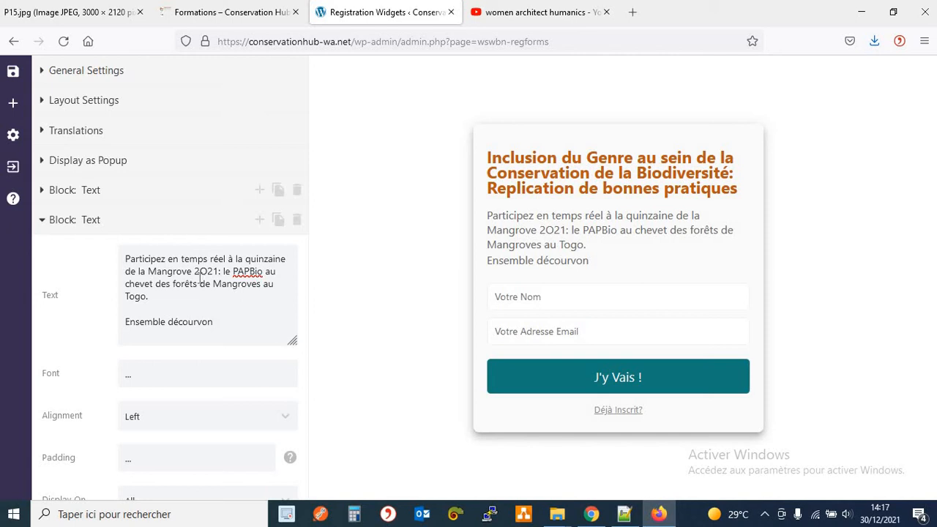
pyautogui.press('BackSpace')
pyautogui.press('BackSpace')
pyautogui.press('BackSpace')
pyautogui.press('BackSpace')
pyautogui.press('BackSpace')
pyautogui.press('BackSpace')
pyautogui.write('ouvrons')
pyautogui.write('es pratique')
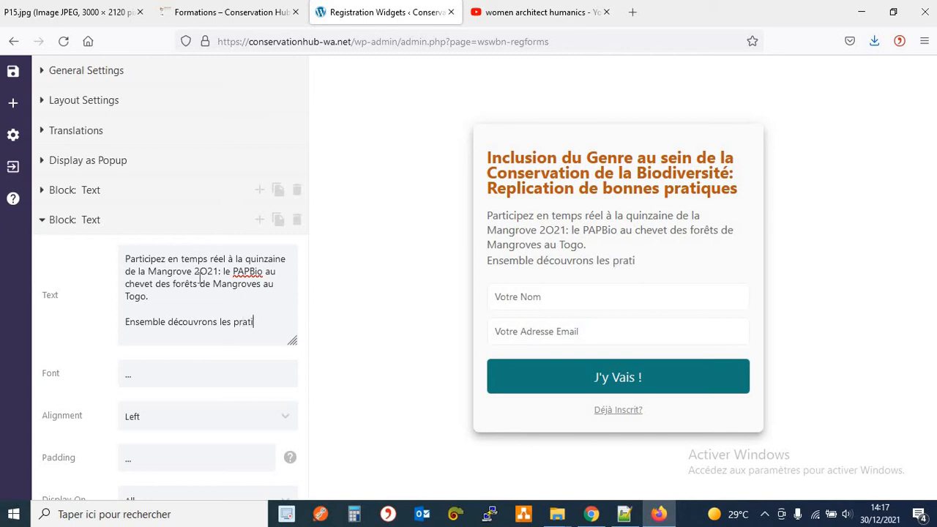
pyautogui.press('BackSpace')
pyautogui.press('BackSpace')
pyautogui.press('BackSpace')
pyautogui.press('BackSpace')
pyautogui.press('BackSpace')
pyautogui.press('BackSpace')
pyautogui.press('BackSpace')
pyautogui.press('BackSpace')
pyautogui.write("approches d'inclusi")
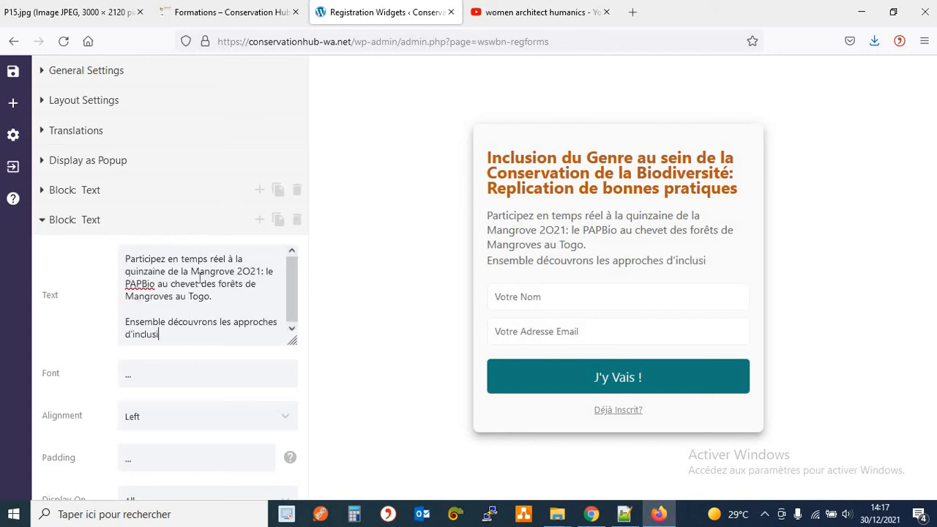
pyautogui.write('on du Genre ')
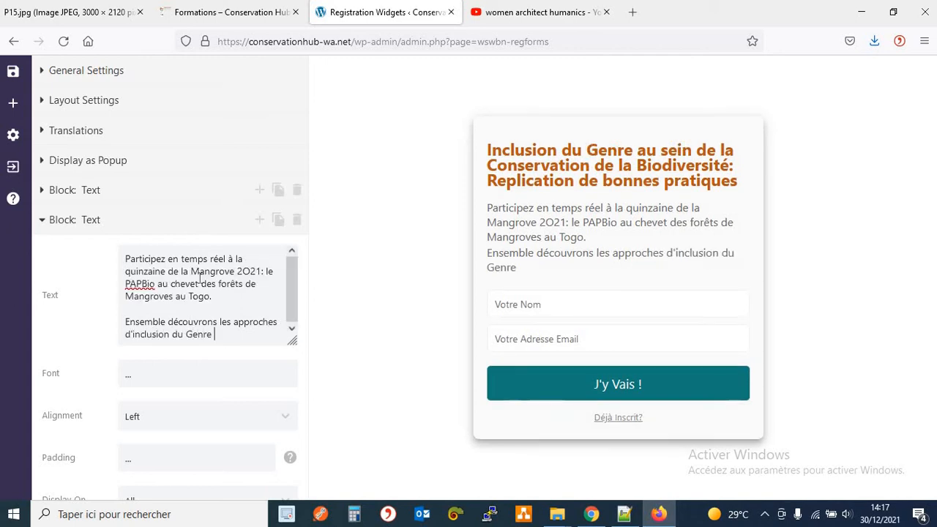
pyautogui.write('dans les initaiti')
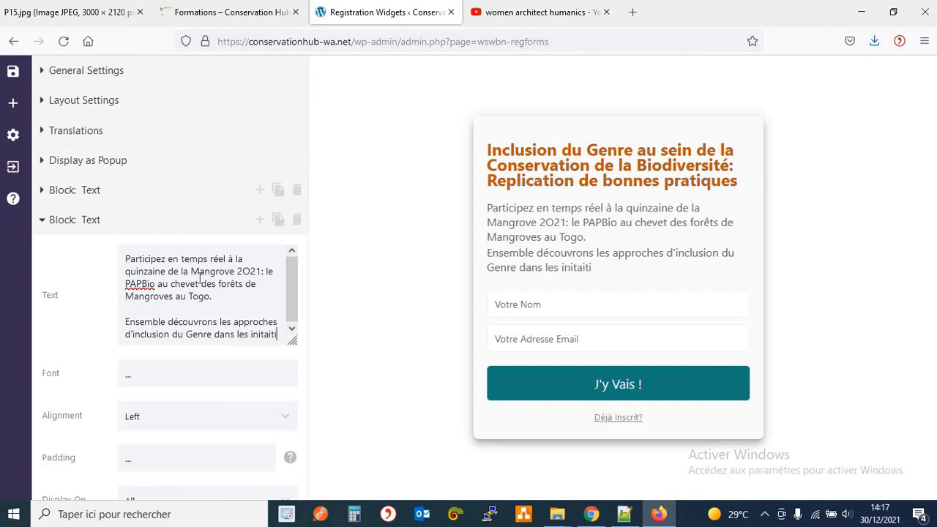
pyautogui.press('BackSpace')
pyautogui.press('BackSpace')
pyautogui.press('BackSpace')
pyautogui.press('BackSpace')
pyautogui.write('iatives de Con')
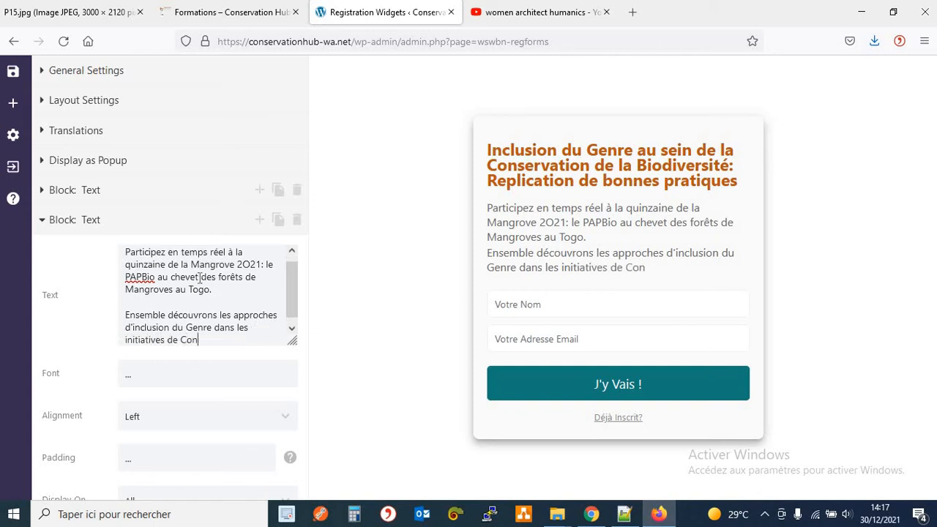
pyautogui.write('servation de la ')
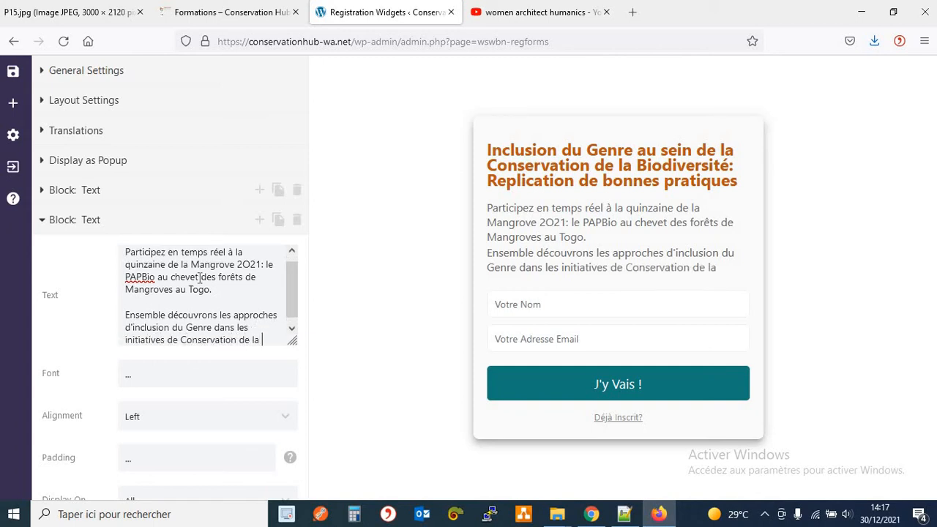
pyautogui.write('Biodiversité en')
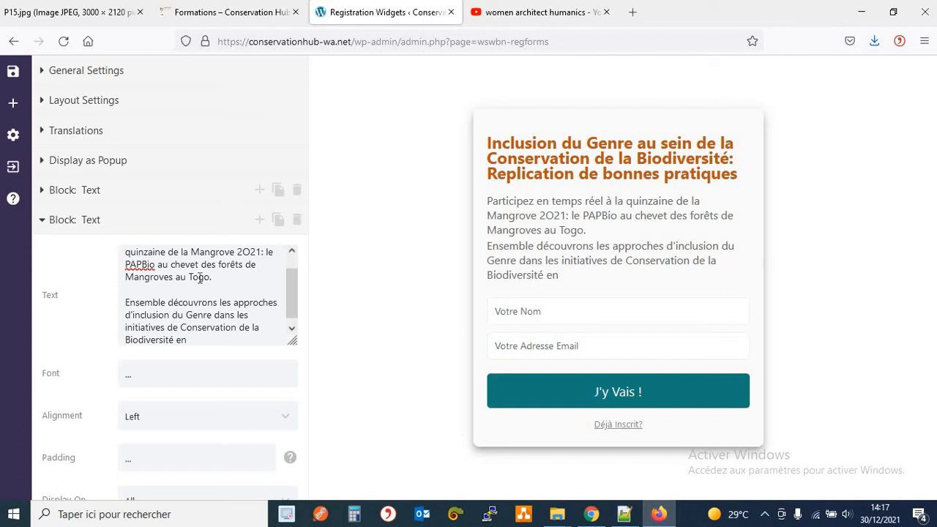
pyautogui.press('BackSpace')
pyautogui.press('BackSpace')
pyautogui.moveTo(224, 280); pyautogui.dragTo(112, 254)
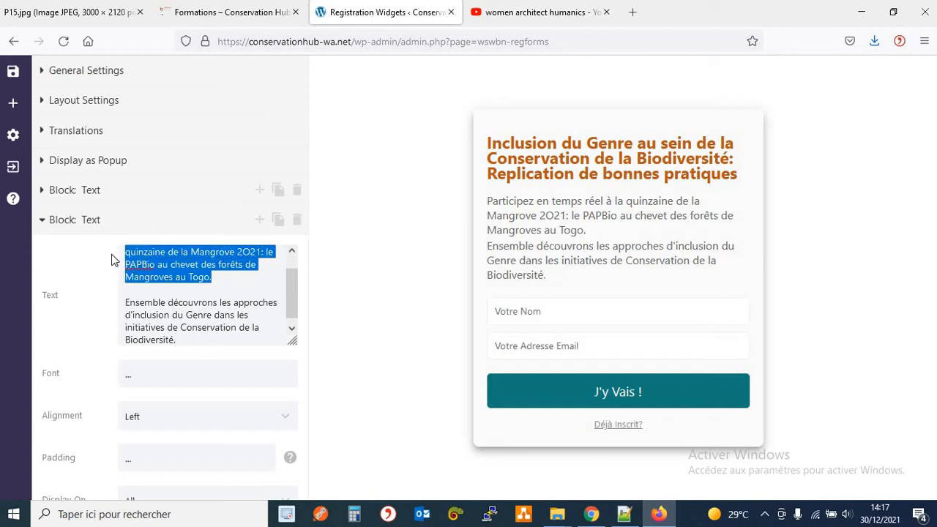
# Insert 'meilleures' after 'les' in the new description sentence.
pyautogui.click(112, 258)
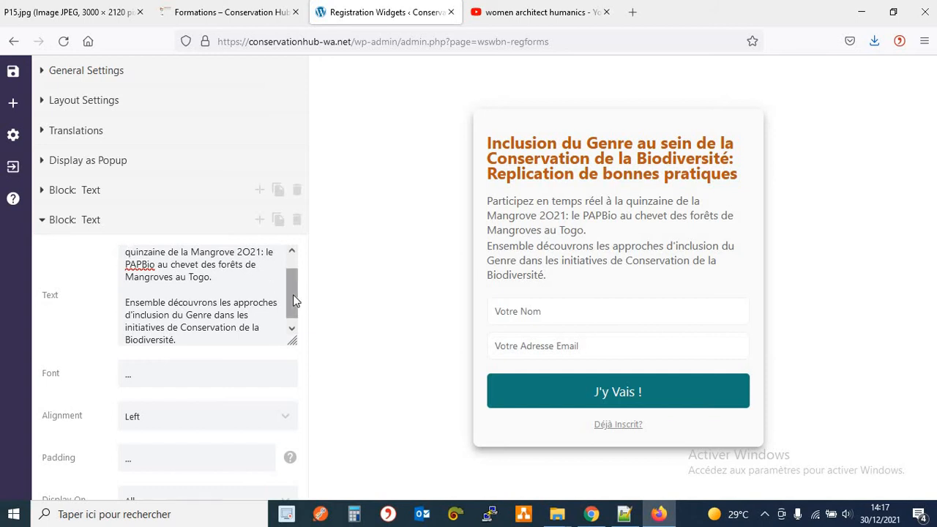
pyautogui.moveTo(293, 294); pyautogui.dragTo(293, 271)
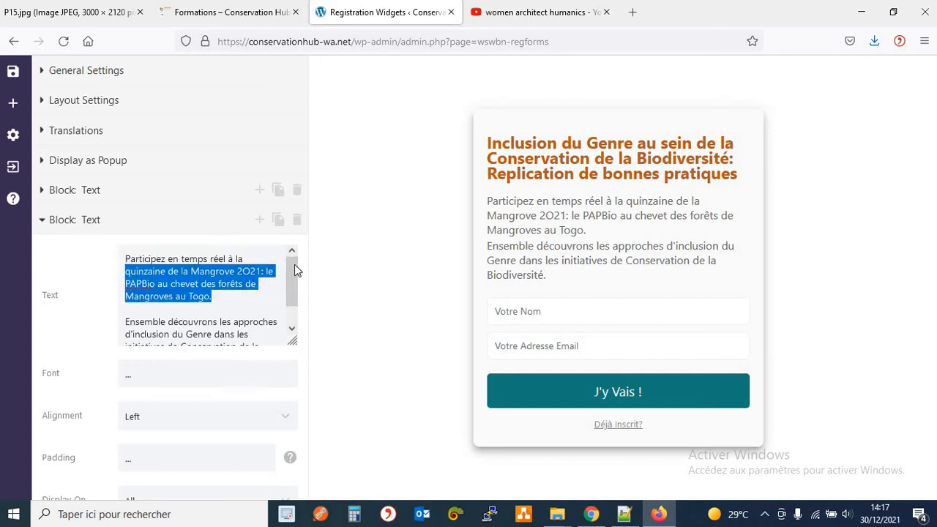
pyautogui.scroll(-1, 296, 287)
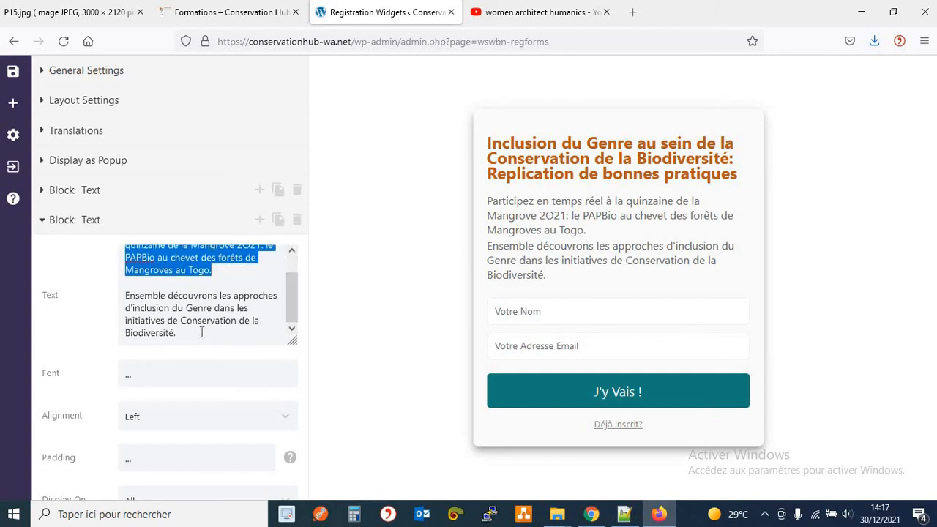
pyautogui.click(201, 333)
pyautogui.click(232, 296)
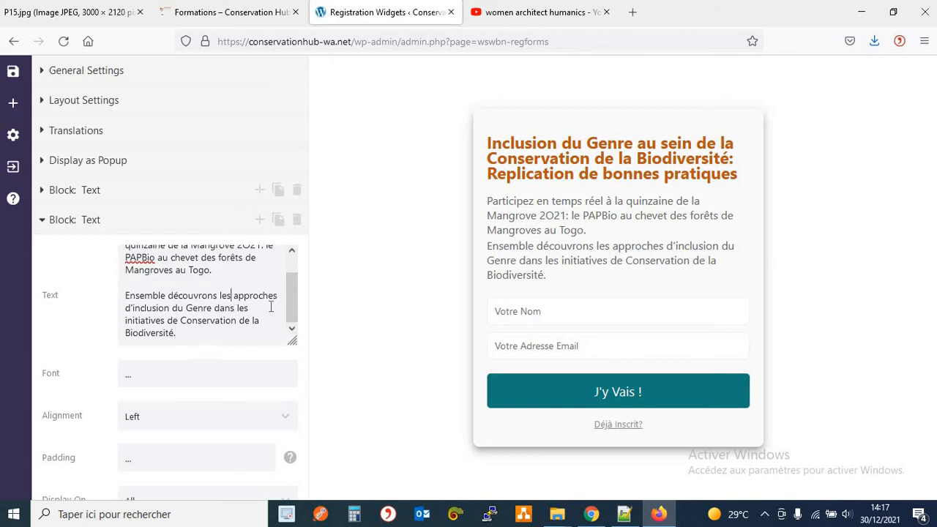
pyautogui.write('meilleures')
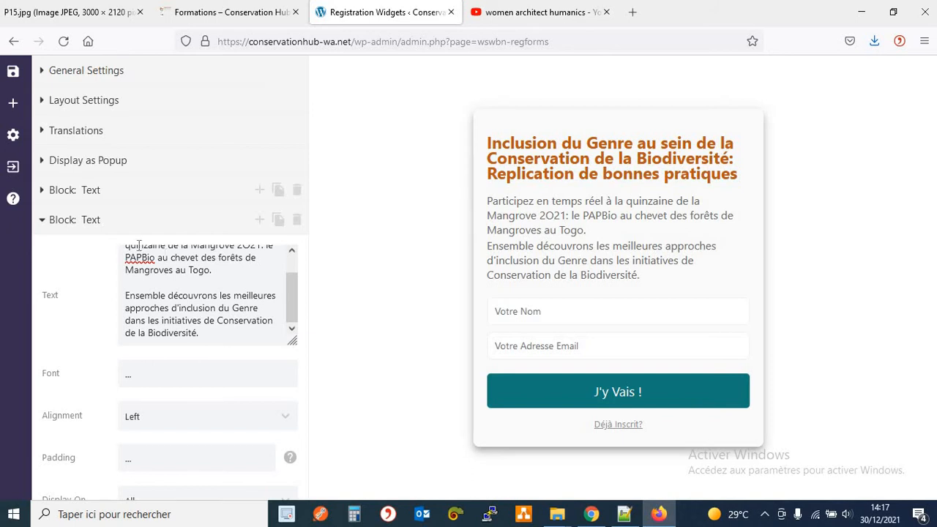
# Delete the old first description paragraph and collapse the Text block.
pyautogui.moveTo(236, 269); pyautogui.dragTo(114, 235)
pyautogui.press('Delete')
pyautogui.press('Delete')
pyautogui.press('Delete')
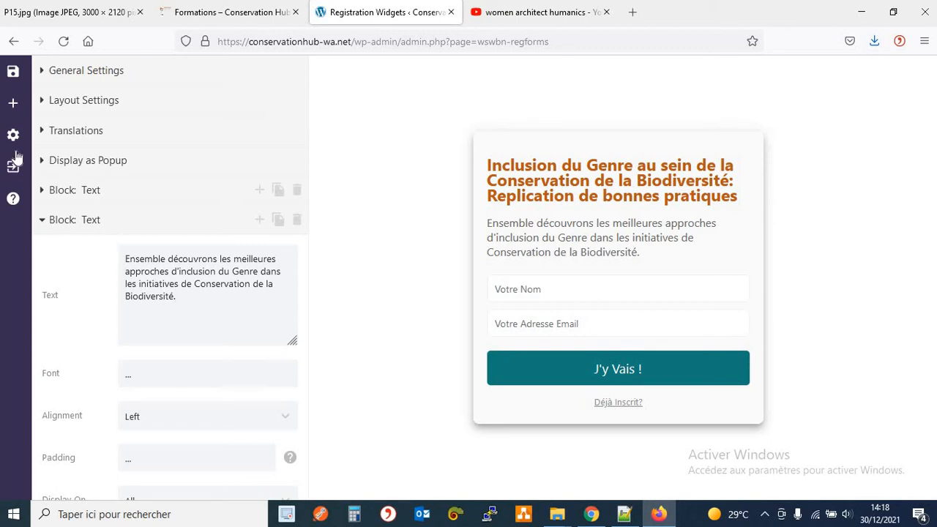
pyautogui.scroll(-2, 78, 227)
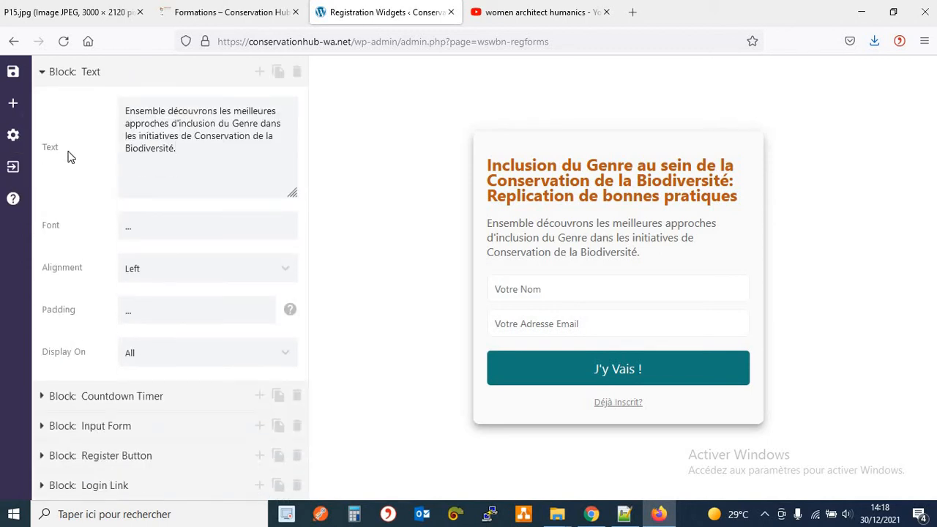
pyautogui.scroll(2, 68, 175)
pyautogui.click(50, 217)
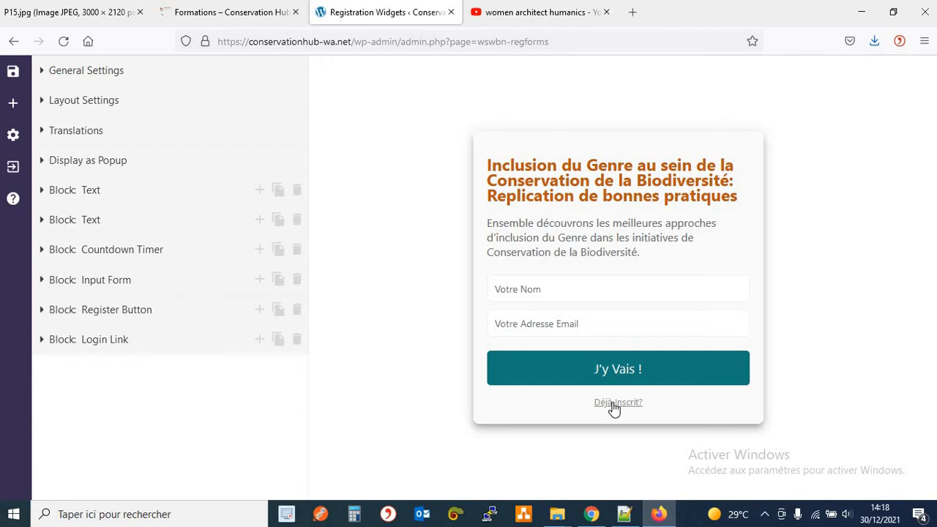
# Save the widget and exit back to the Registration Widgets list.
pyautogui.click(13, 71)
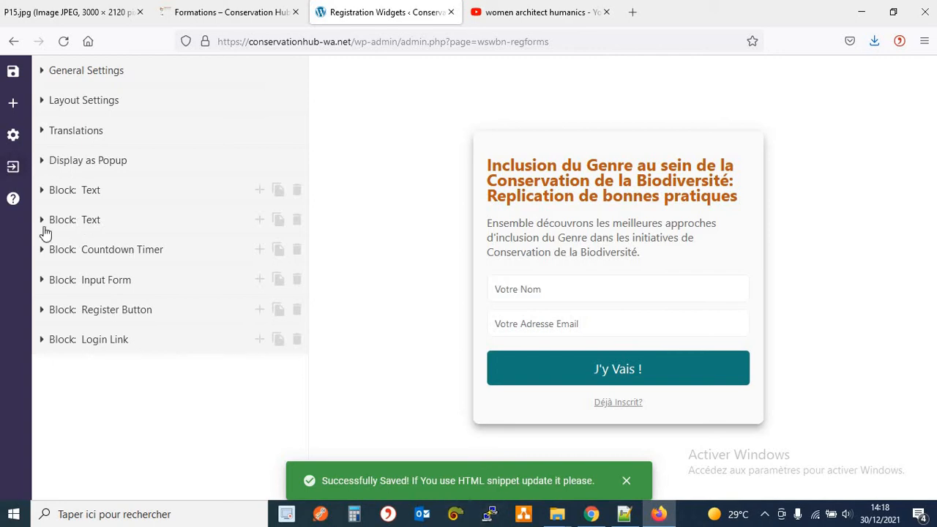
pyautogui.click(12, 169)
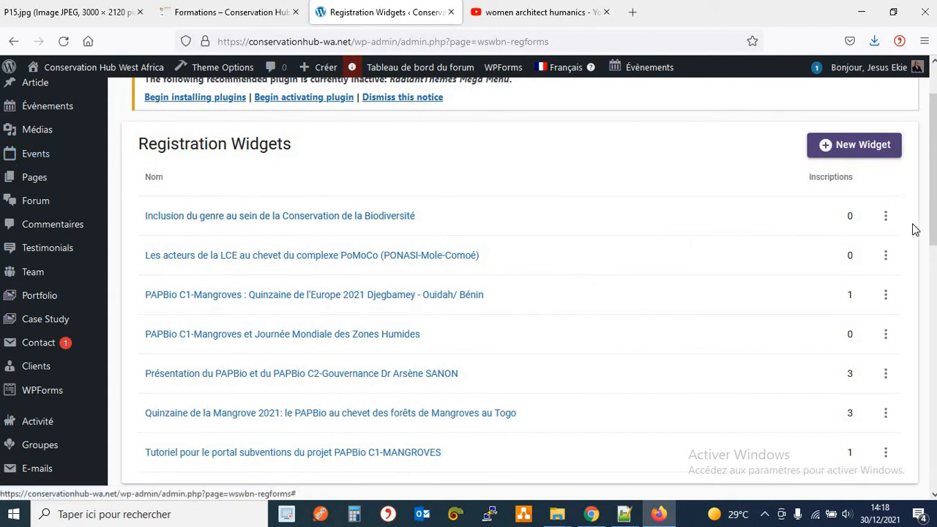
# Copy the Inclusion du genre widget's shortcode [webinarpress_registration id="14112"] to the clipboard.
pyautogui.click(886, 217)
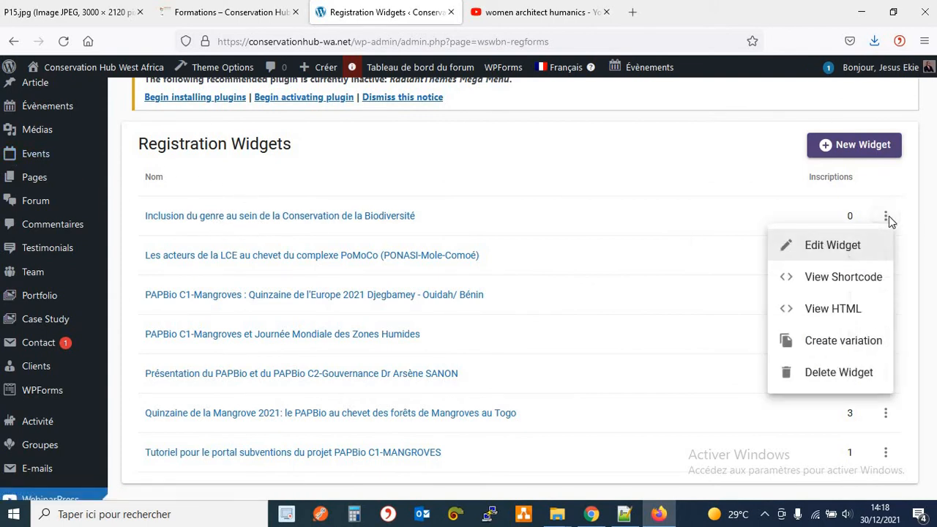
pyautogui.click(834, 285)
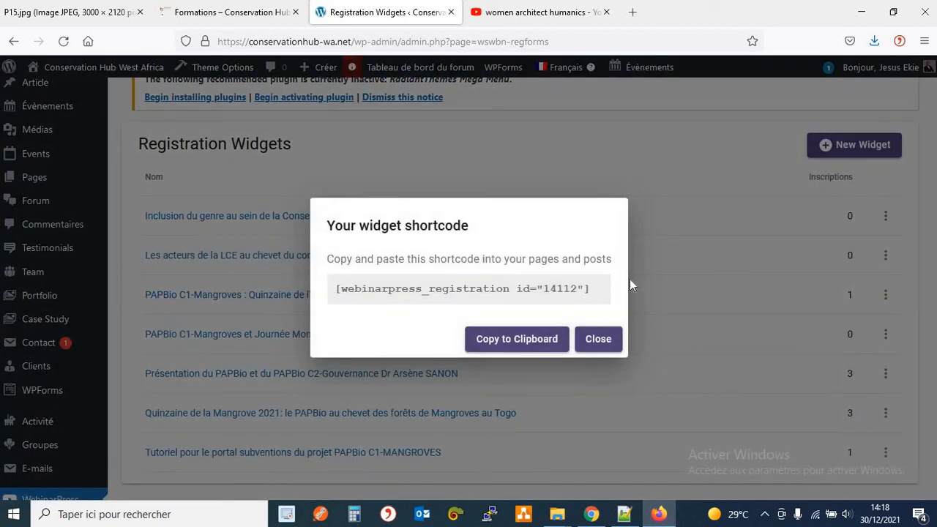
pyautogui.click(517, 342)
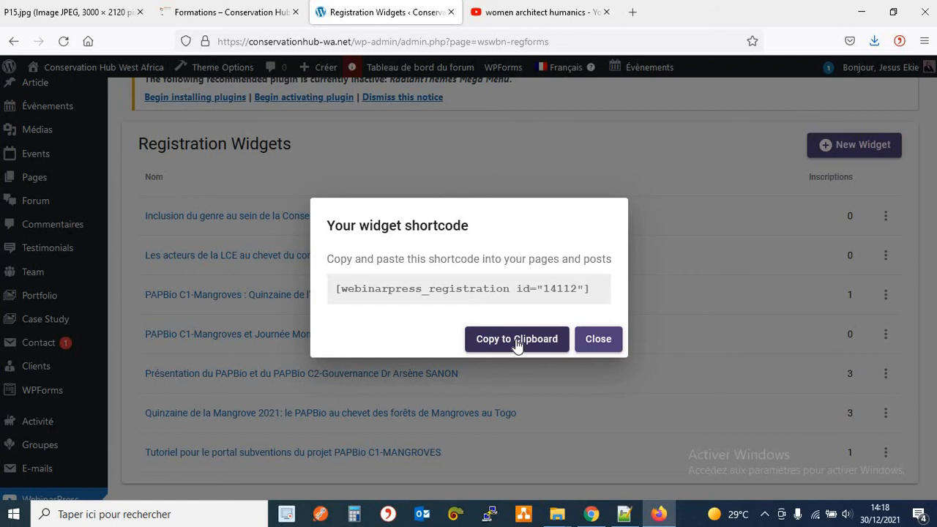
pyautogui.click(600, 340)
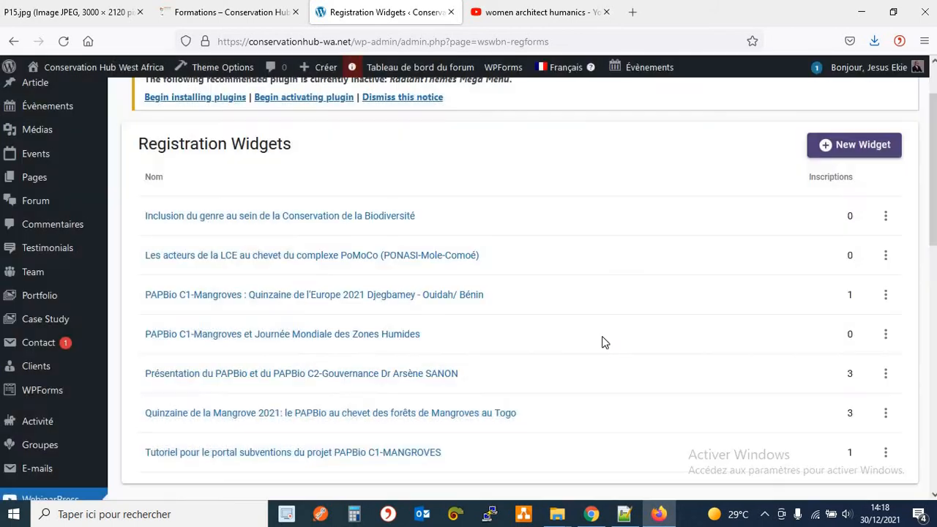
pyautogui.click(216, 22)
# Open the 'Modifier la page' link for Formations in a new browser tab.
pyautogui.click(402, 198)
pyautogui.scroll(2, 447, 107)
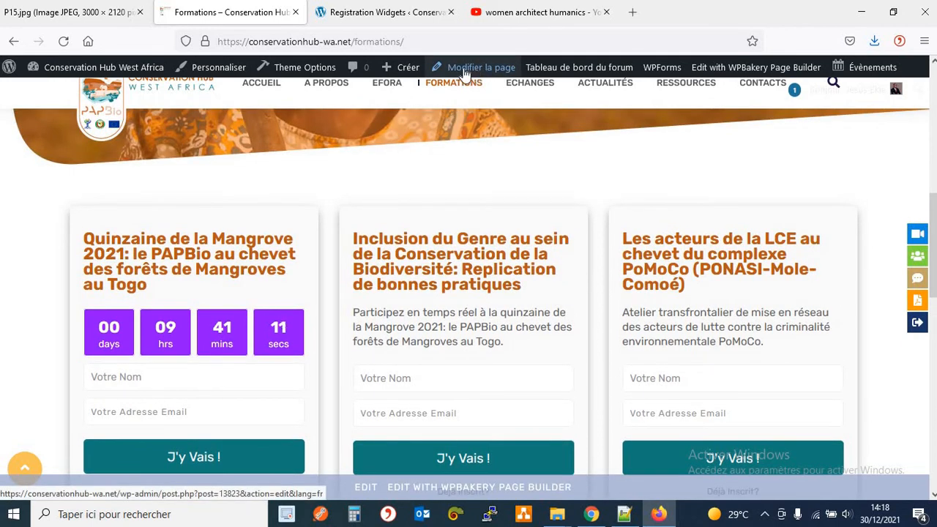
pyautogui.moveTo(55, 71)
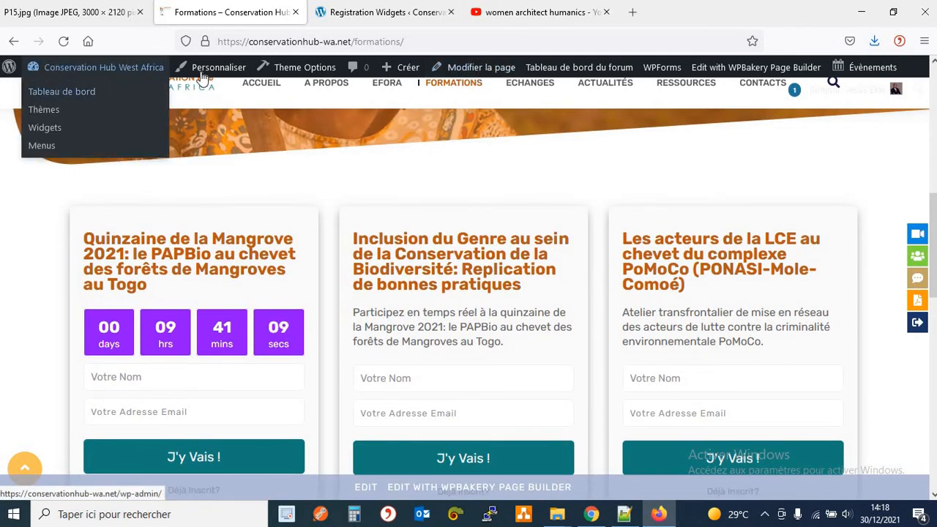
pyautogui.rightClick(489, 69)
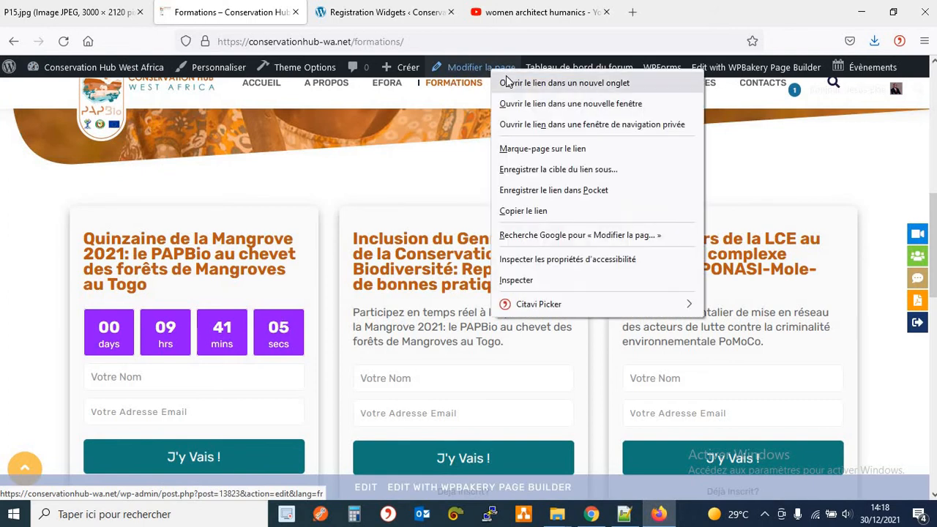
pyautogui.click(512, 86)
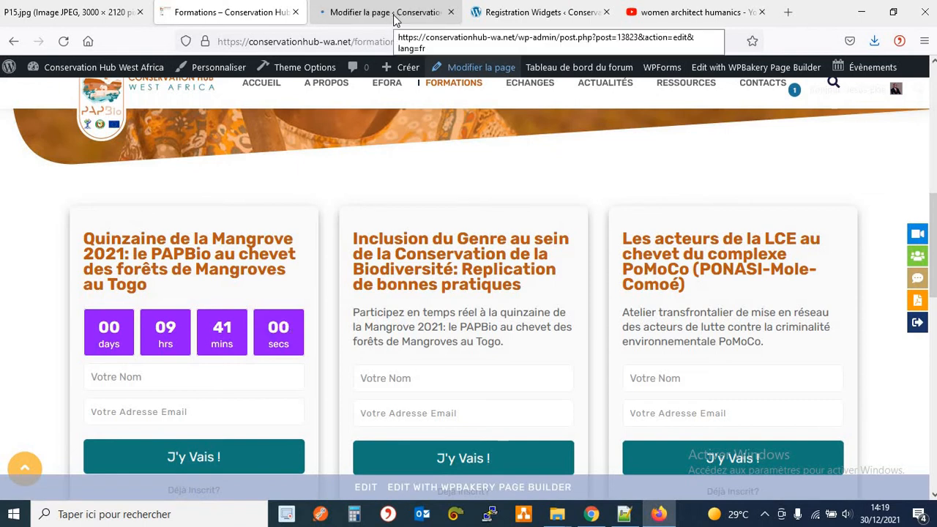
# Compare the Formations page editor layout with the live page's course cards.
pyautogui.click(388, 13)
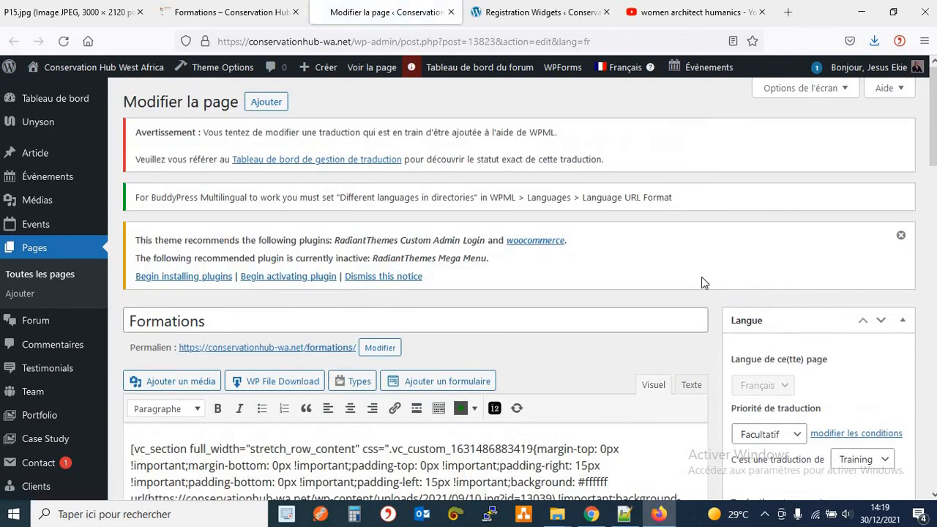
pyautogui.scroll(-3, 706, 289)
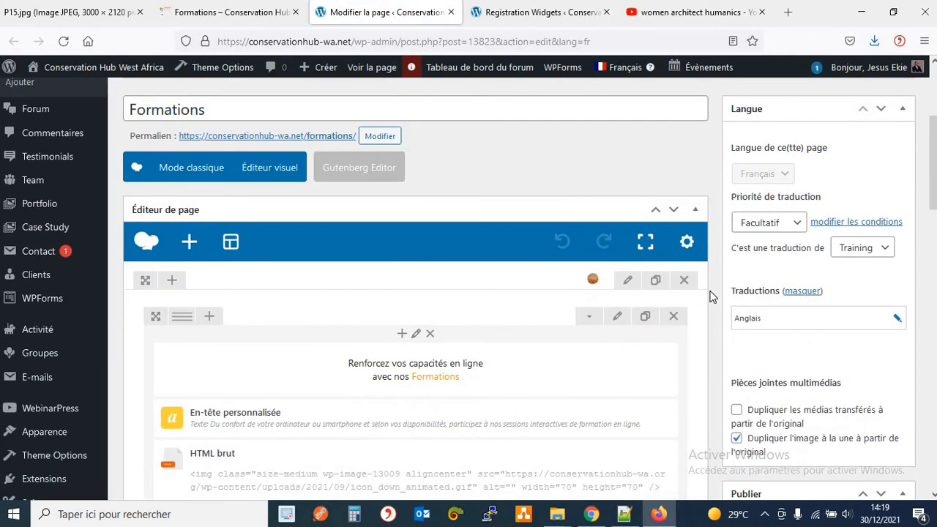
pyautogui.scroll(-3, 708, 296)
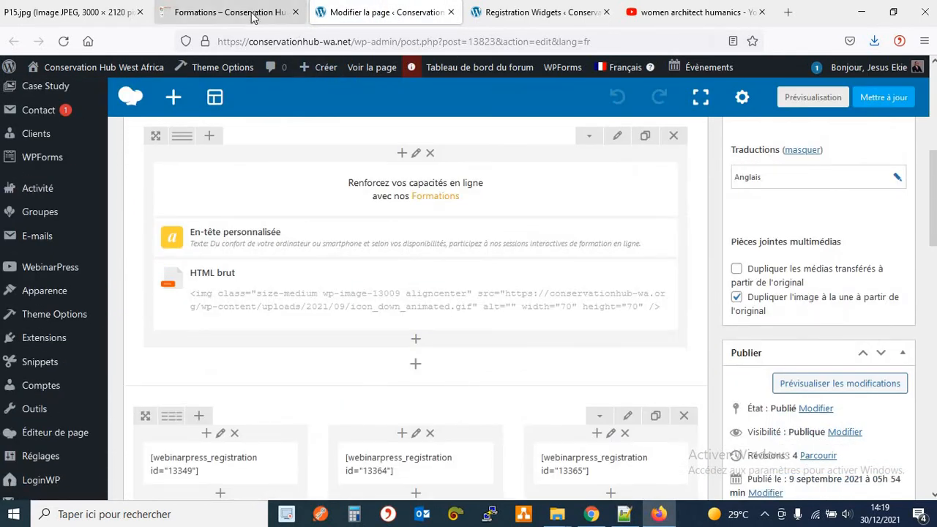
pyautogui.click(252, 13)
pyautogui.scroll(5, 480, 174)
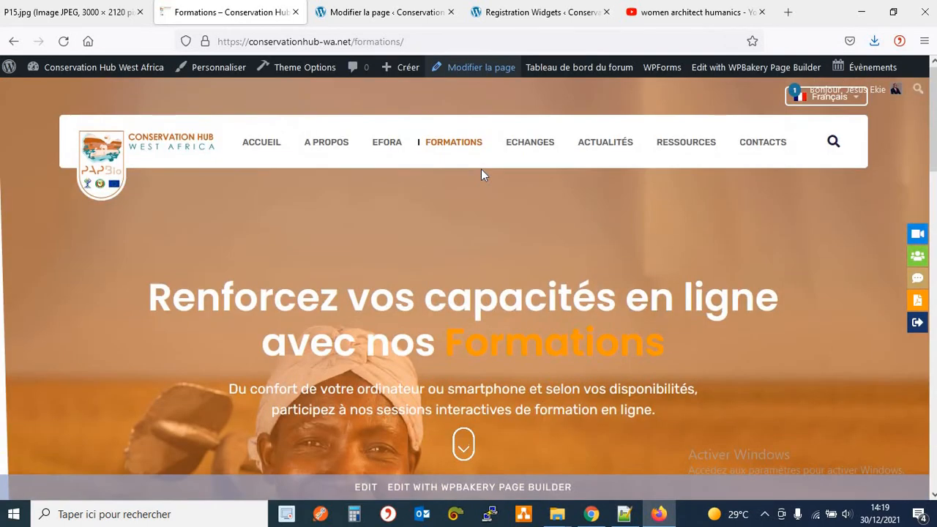
pyautogui.scroll(-5, 482, 170)
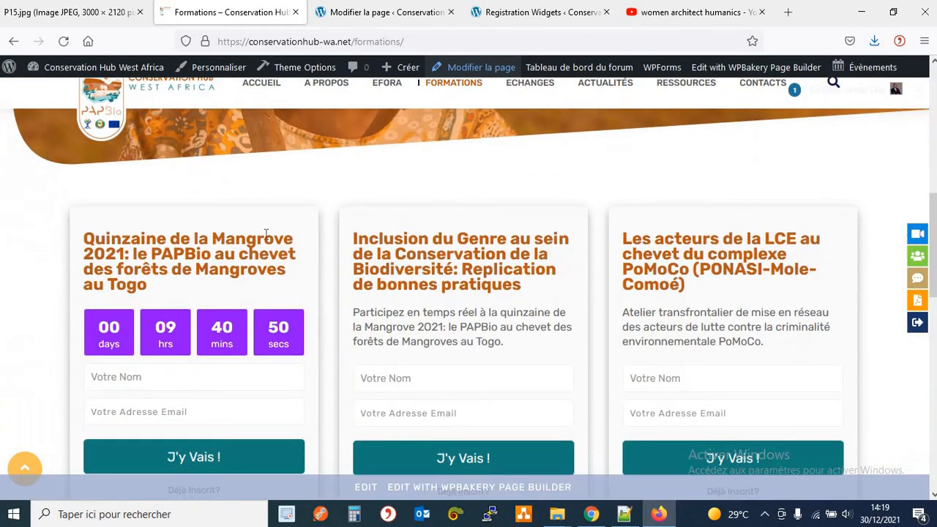
pyautogui.scroll(2, 466, 240)
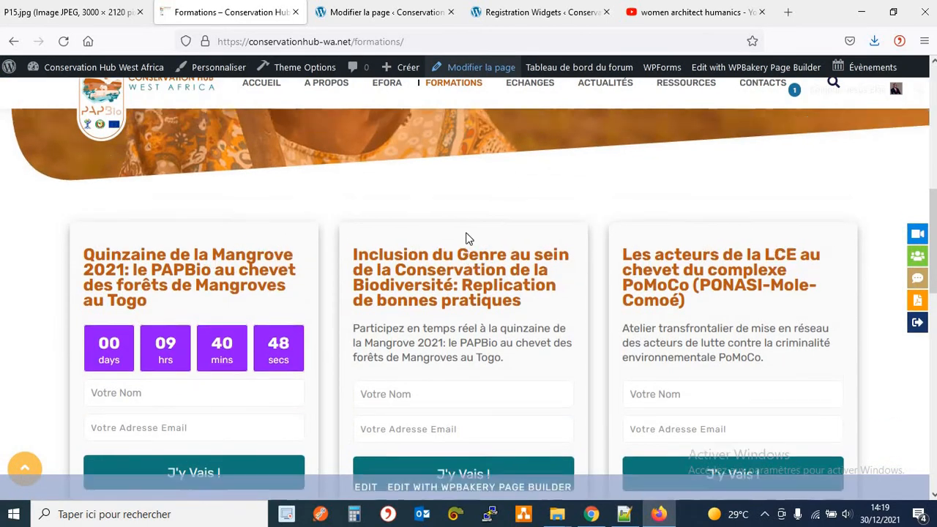
# Check the live page's hero heading, then return to the top of the WPBakery editor.
pyautogui.click(353, 22)
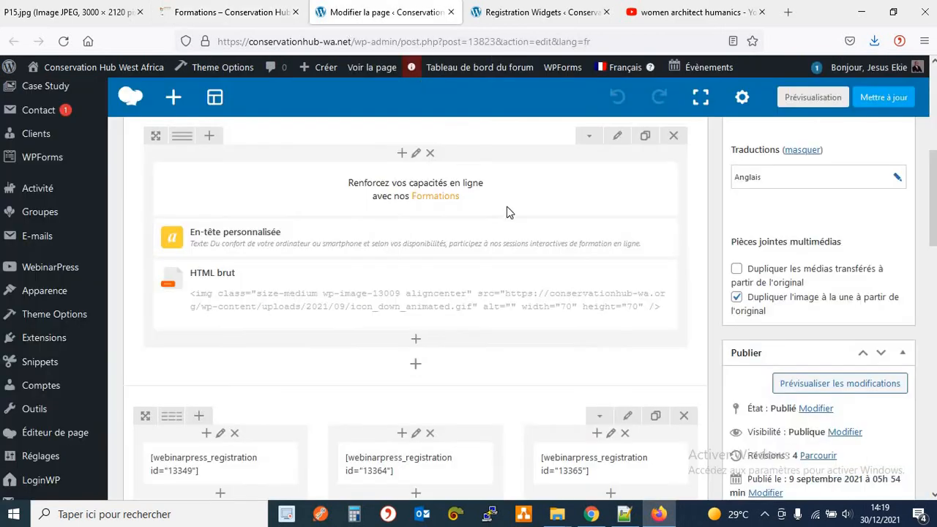
pyautogui.click(226, 20)
pyautogui.scroll(3, 338, 207)
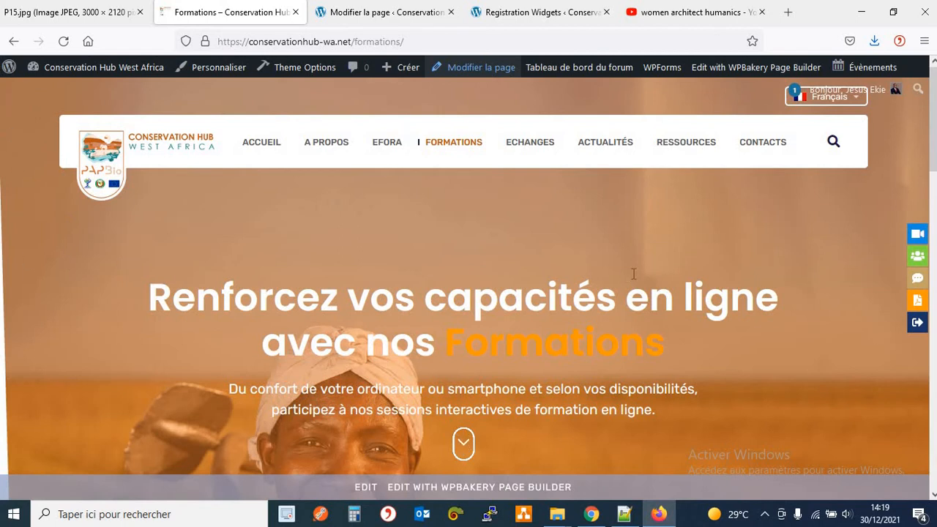
pyautogui.moveTo(176, 300); pyautogui.dragTo(412, 360)
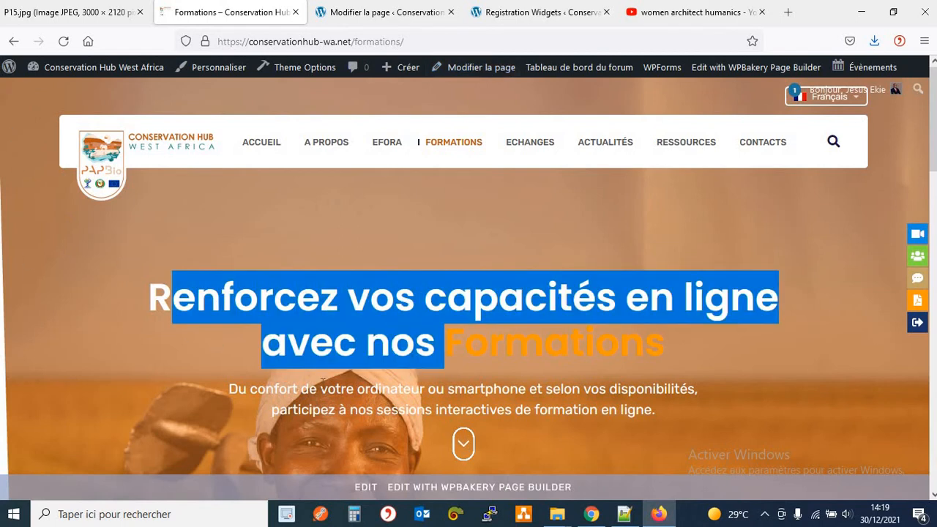
pyautogui.moveTo(320, 388); pyautogui.dragTo(437, 410)
pyautogui.scroll(-2, 465, 307)
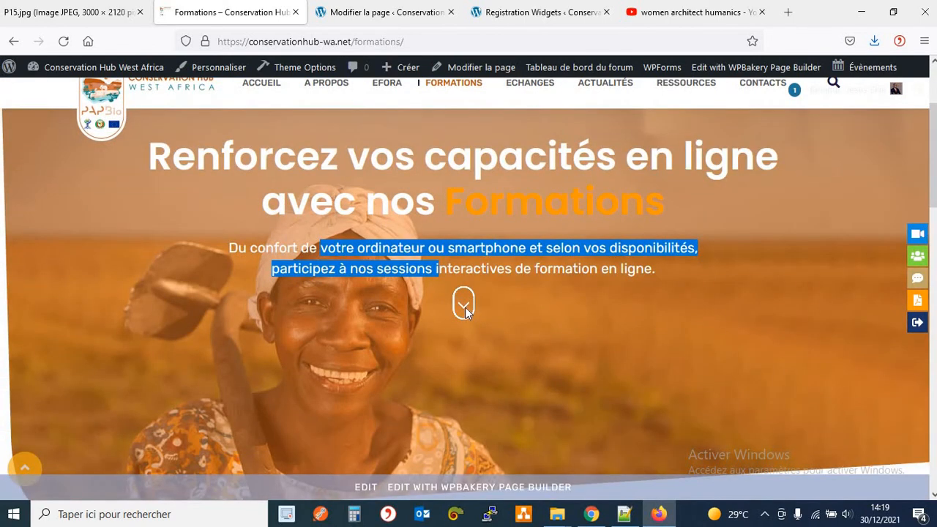
pyautogui.scroll(-5, 465, 307)
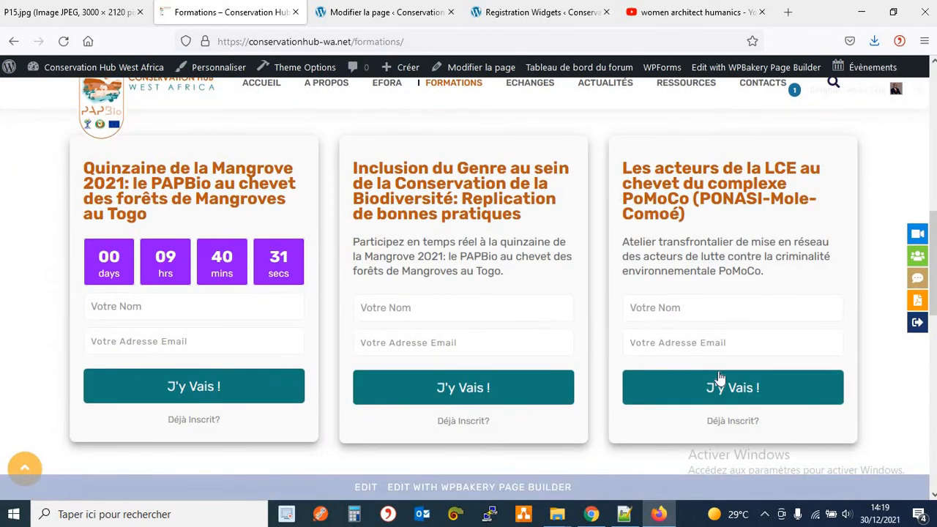
pyautogui.click(384, 12)
pyautogui.scroll(3, 516, 225)
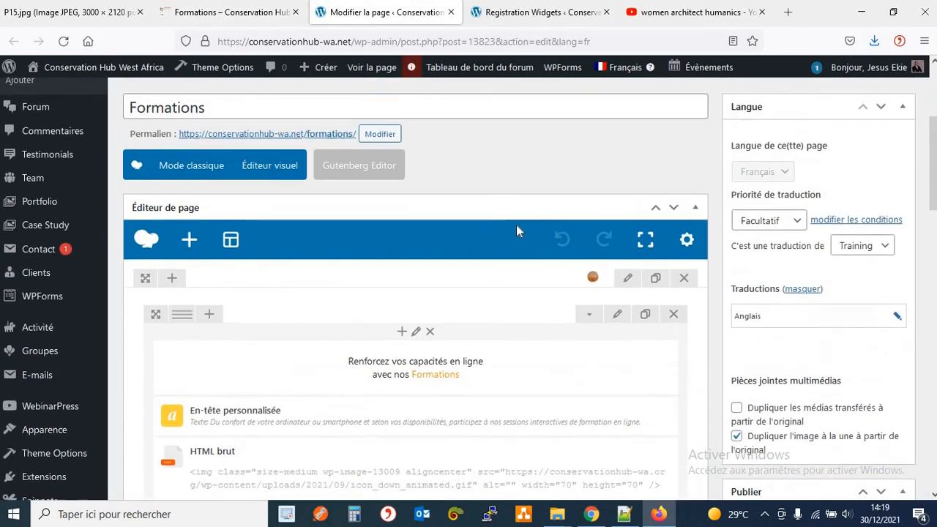
pyautogui.click(623, 284)
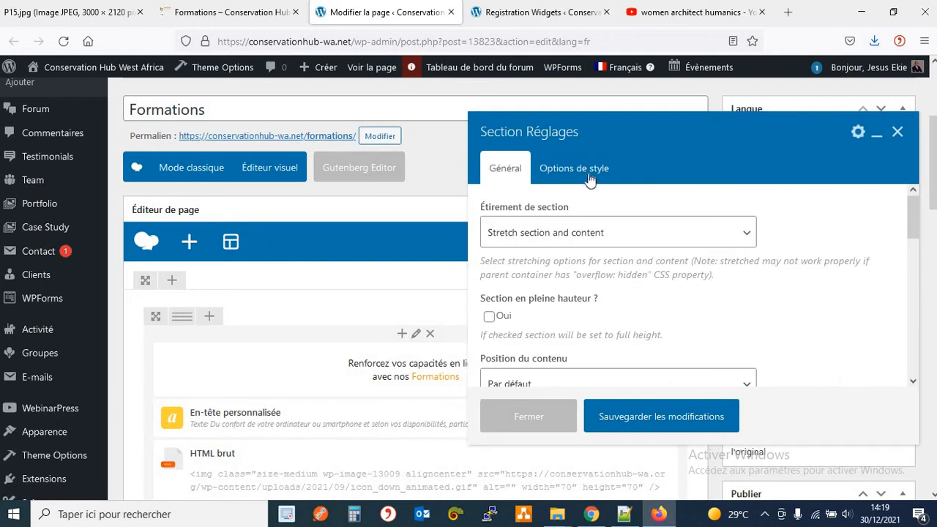
pyautogui.click(573, 168)
pyautogui.scroll(-3, 747, 282)
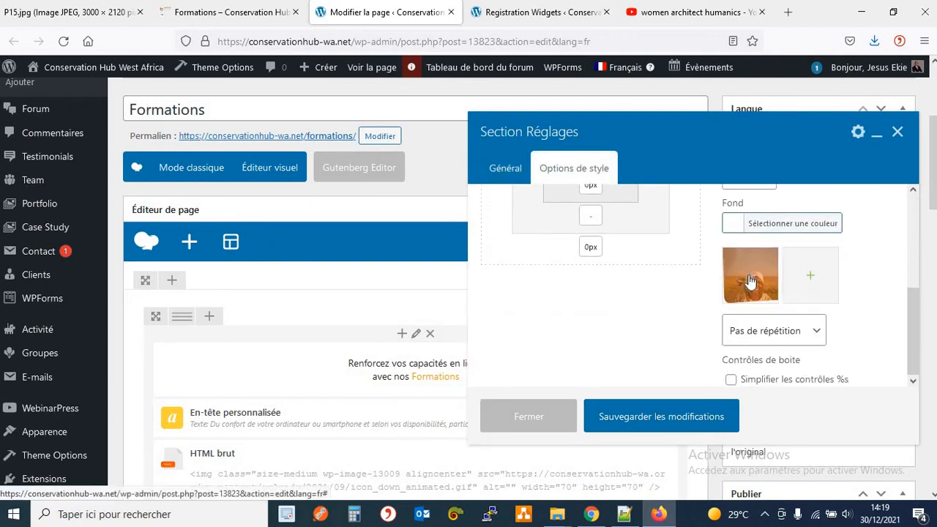
pyautogui.click(528, 416)
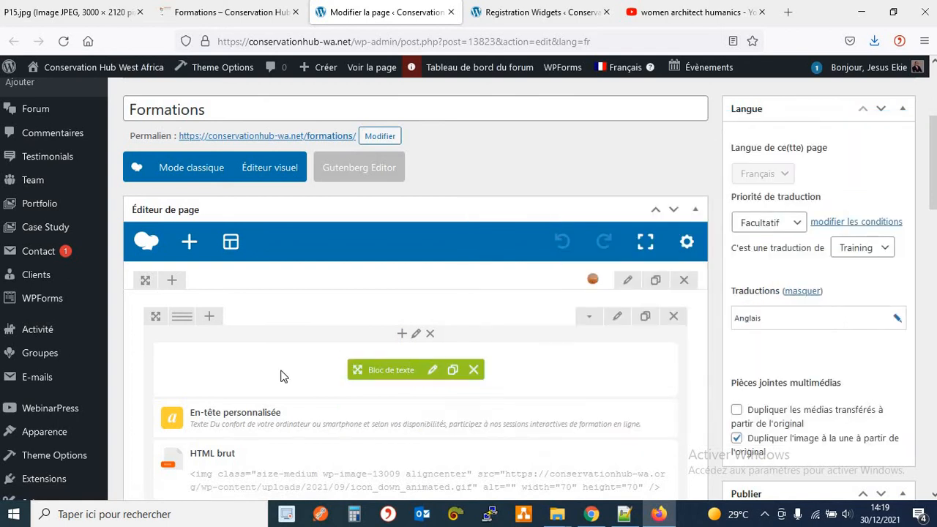
pyautogui.click(432, 370)
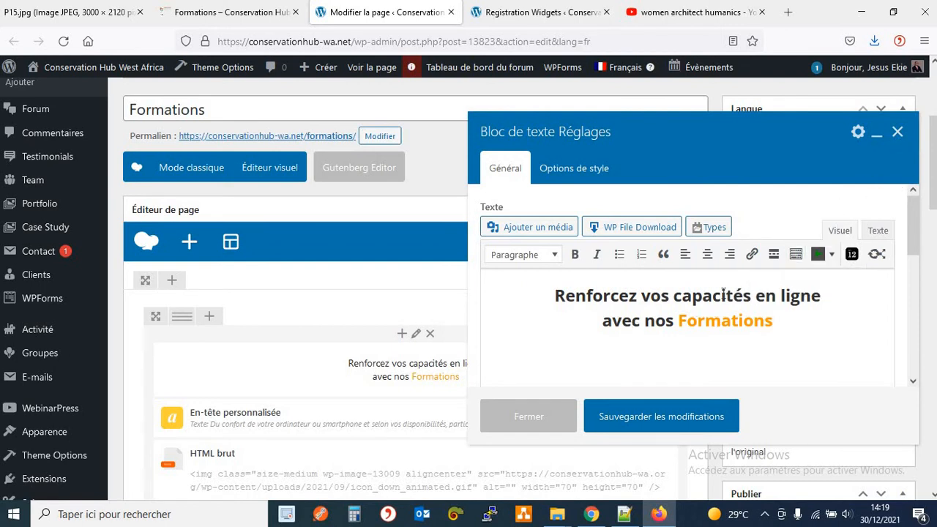
pyautogui.click(881, 231)
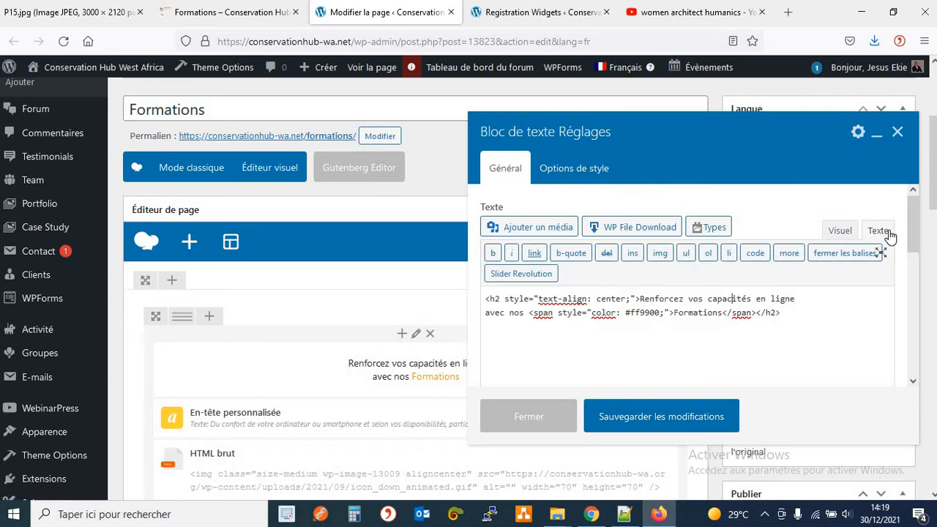
pyautogui.click(897, 131)
pyautogui.scroll(-3, 546, 412)
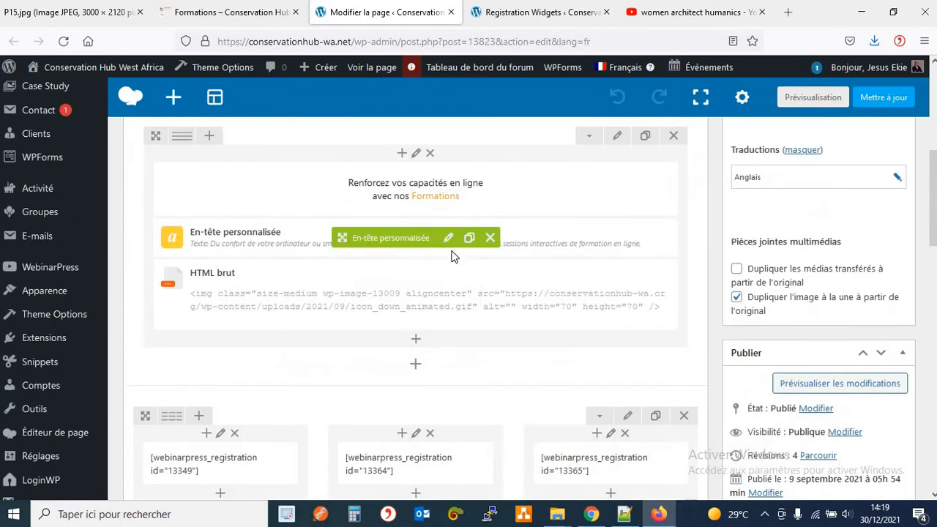
pyautogui.click(448, 237)
pyautogui.click(249, 12)
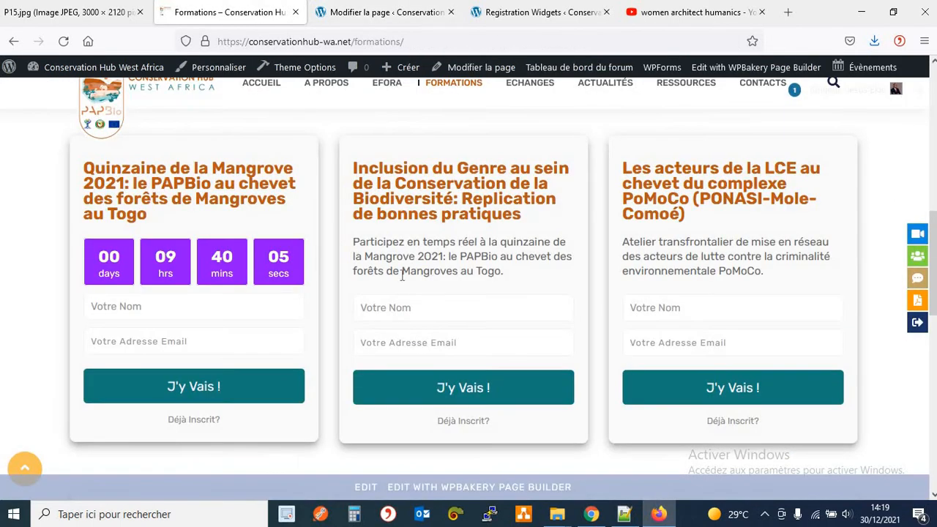
pyautogui.scroll(6, 518, 321)
pyautogui.click(307, 250)
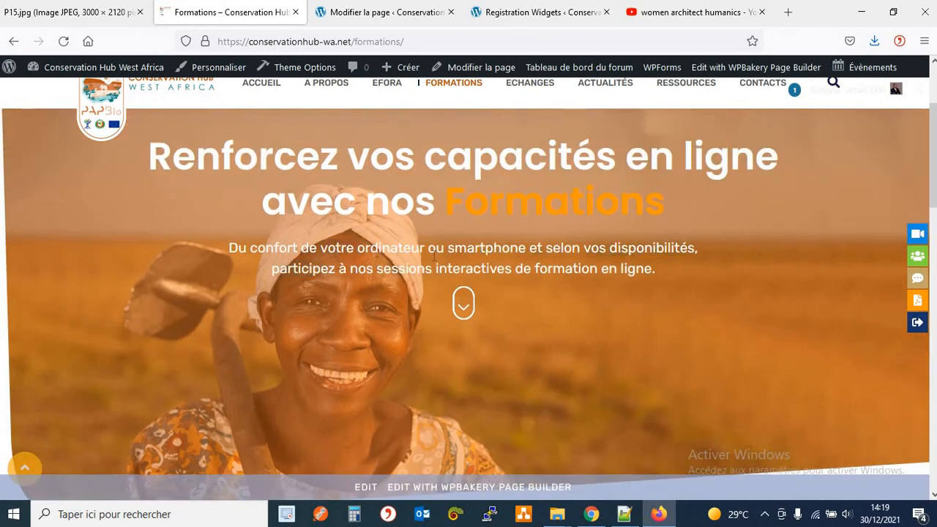
pyautogui.moveTo(336, 249); pyautogui.dragTo(520, 263)
pyautogui.click(520, 262)
pyautogui.click(384, 12)
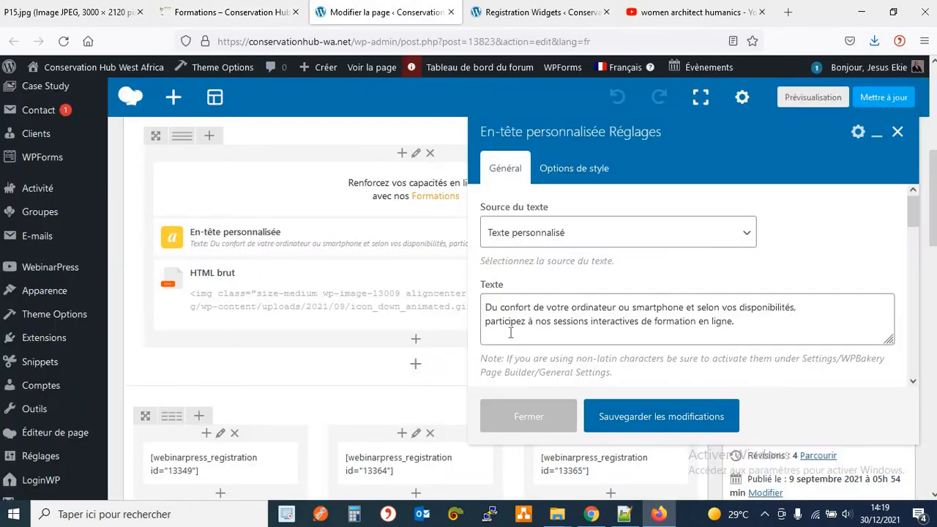
pyautogui.moveTo(487, 307); pyautogui.dragTo(781, 323)
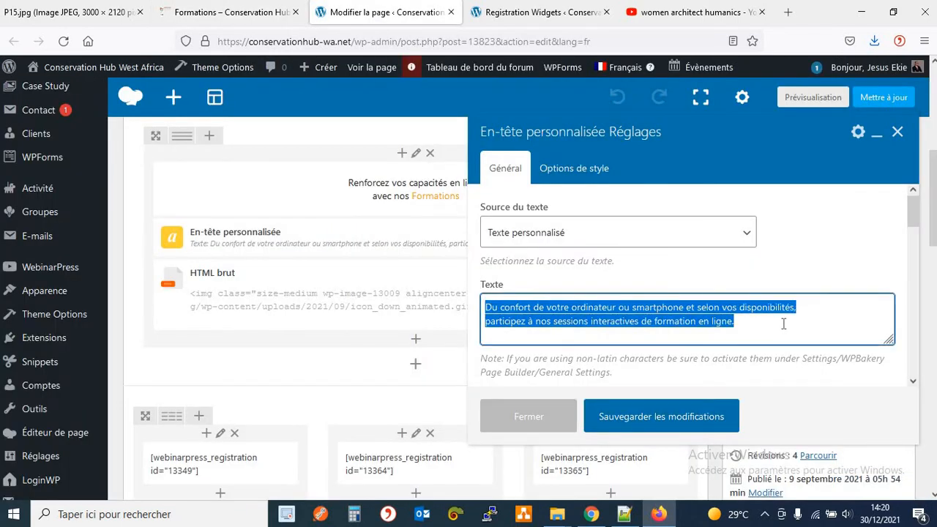
pyautogui.click(783, 323)
pyautogui.click(528, 416)
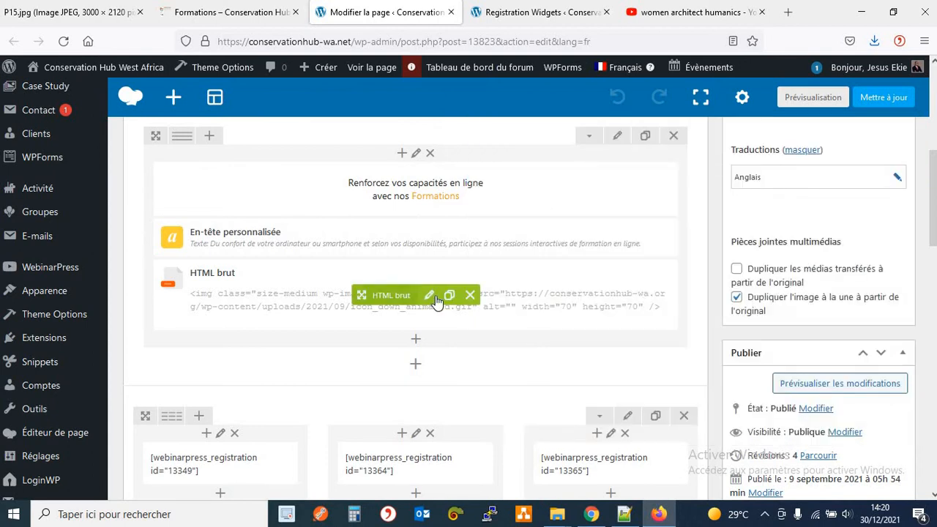
pyautogui.click(431, 295)
pyautogui.click(227, 20)
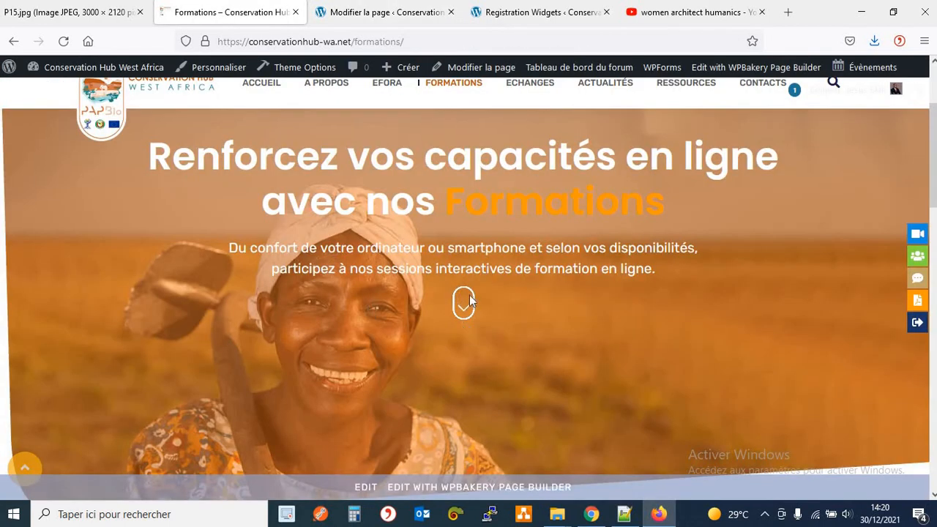
pyautogui.click(414, 20)
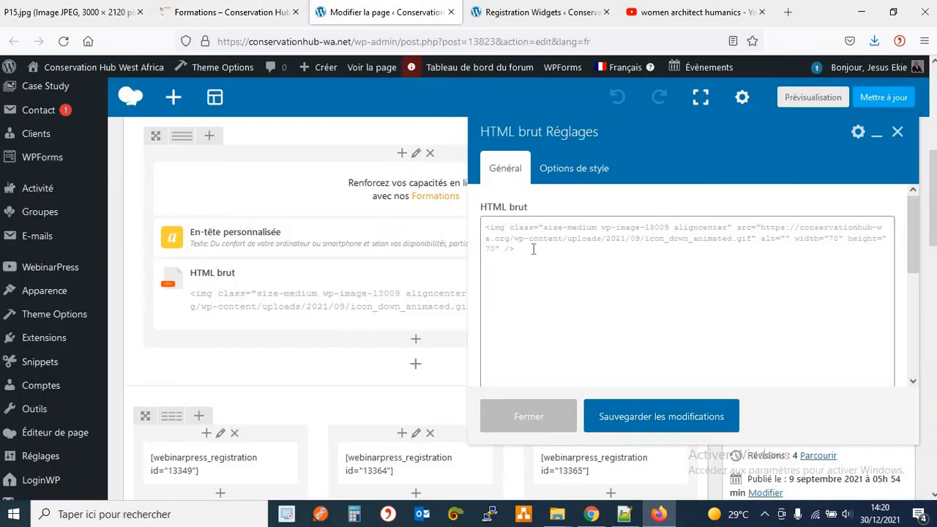
pyautogui.click(526, 416)
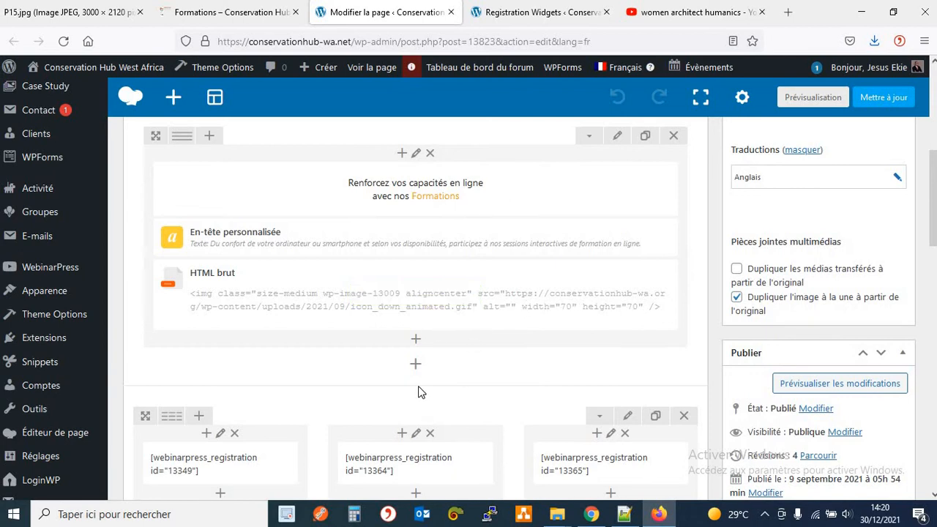
# Scroll through the course cards on the live Formations page to check the registration forms.
pyautogui.scroll(-5, 418, 393)
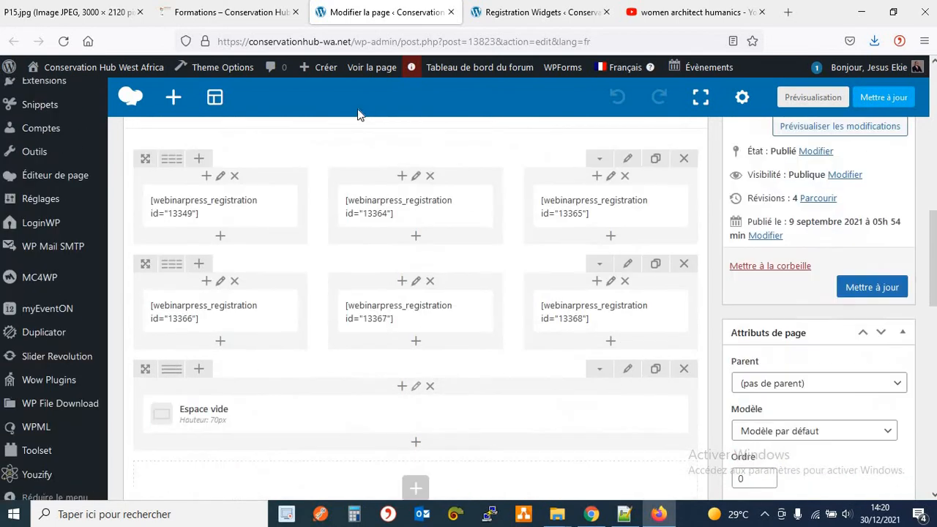
pyautogui.click(223, 12)
pyautogui.scroll(-5, 311, 311)
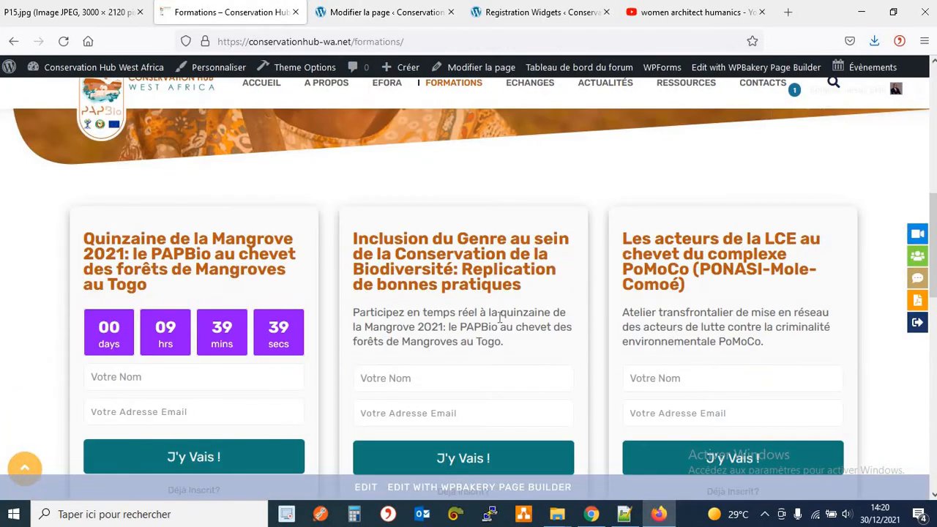
pyautogui.scroll(-2, 193, 356)
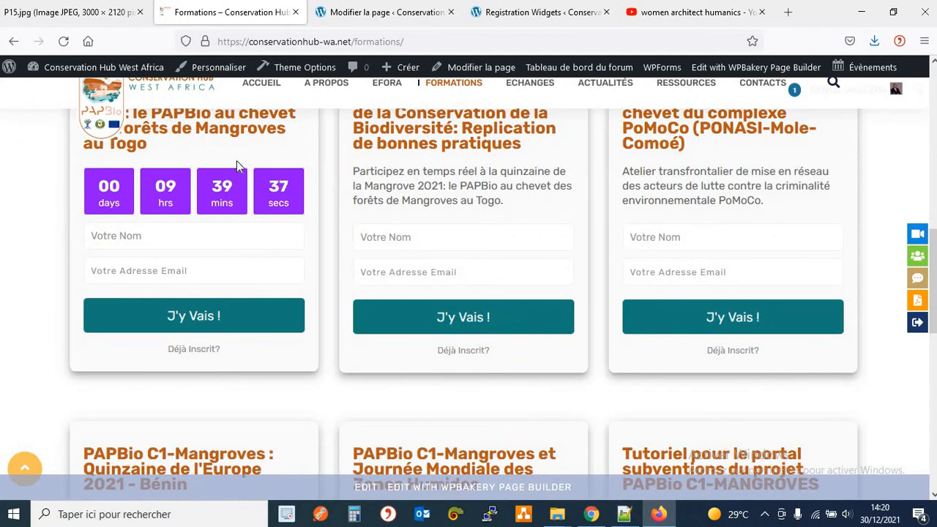
# Return to the Formations page editor and bring up the Registration Widgets list.
pyautogui.click(431, 24)
pyautogui.scroll(2, 496, 206)
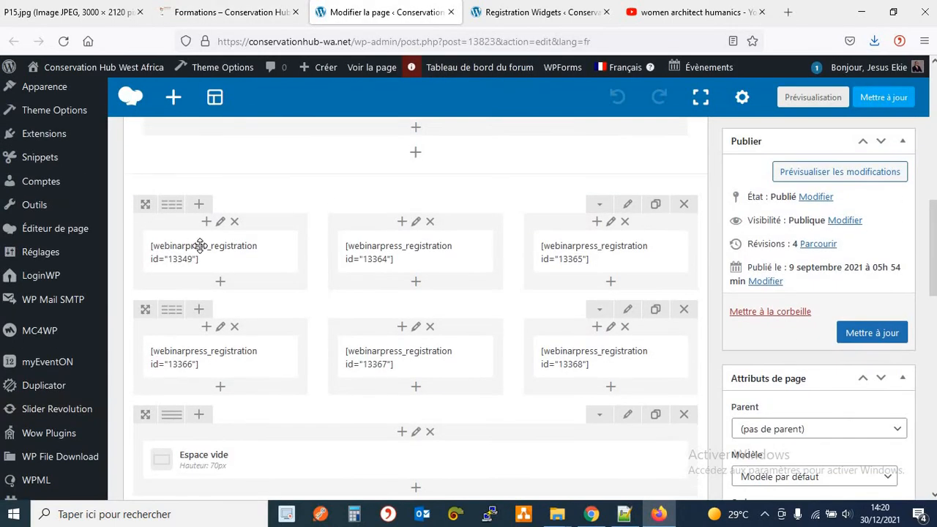
pyautogui.click(524, 24)
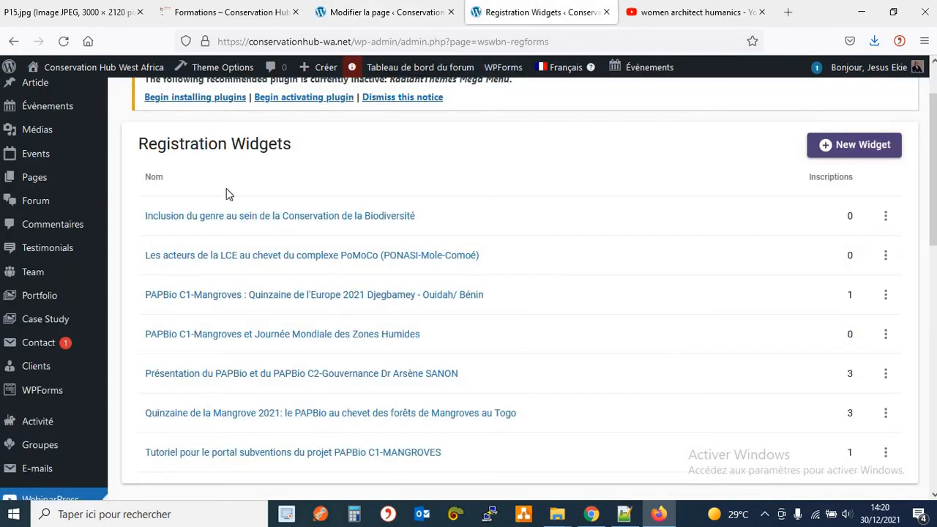
# Display the Inclusion du genre widget's shortcode (id 14112), then go back to the Formations editor.
pyautogui.click(885, 218)
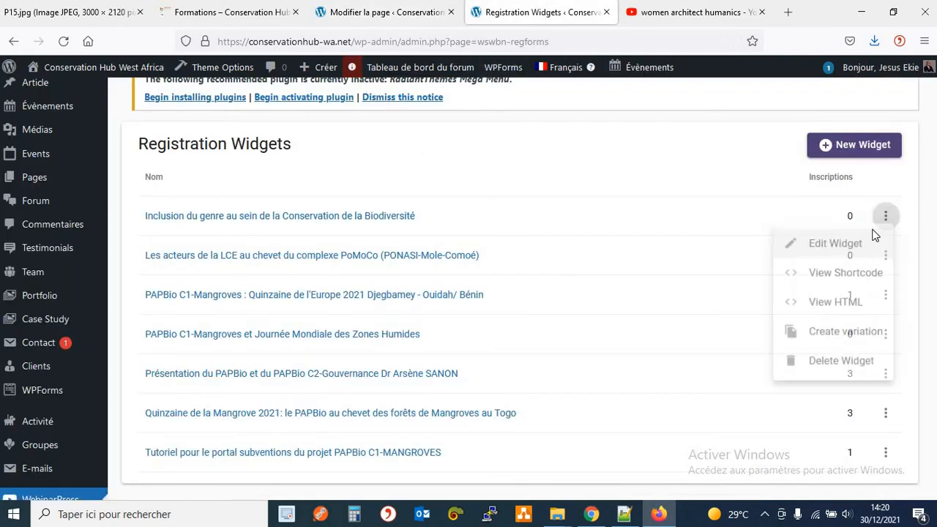
pyautogui.click(852, 280)
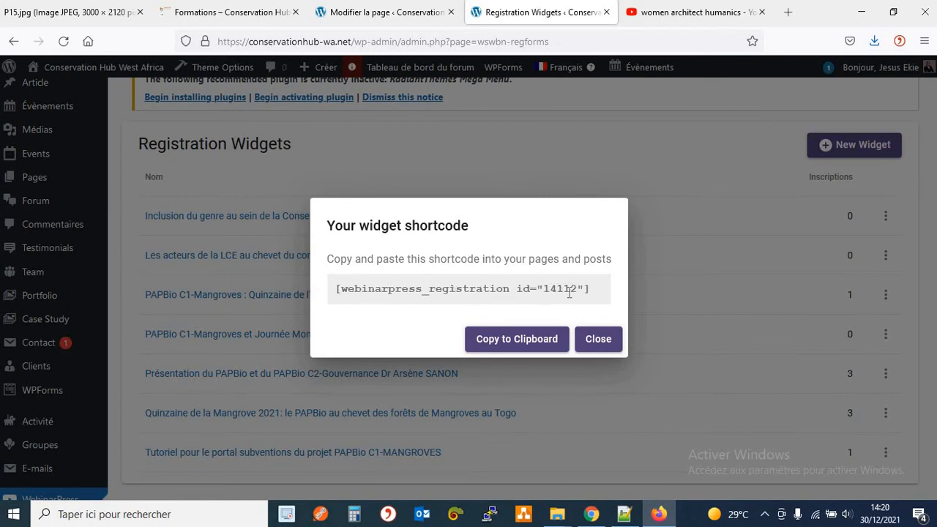
pyautogui.click(384, 13)
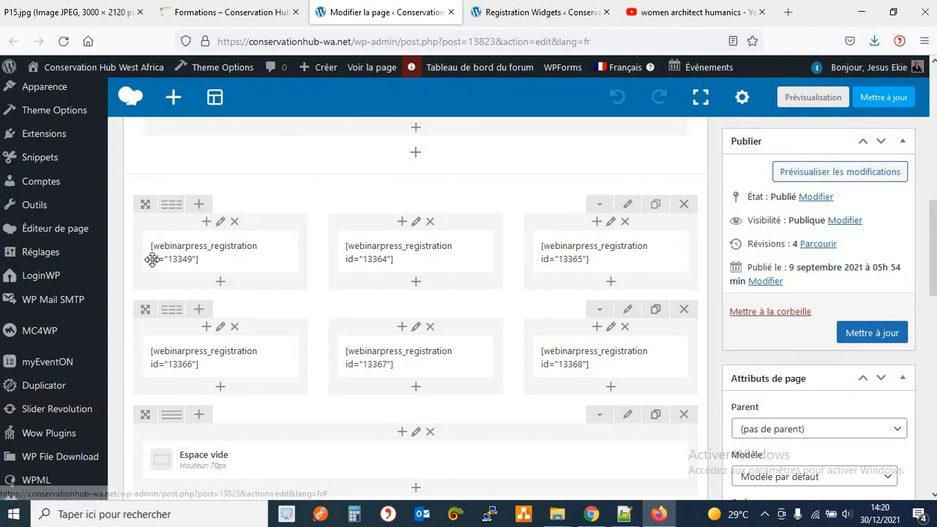
# Duplicate the first shortcode row and delete the new row's middle and right blocks.
pyautogui.click(655, 208)
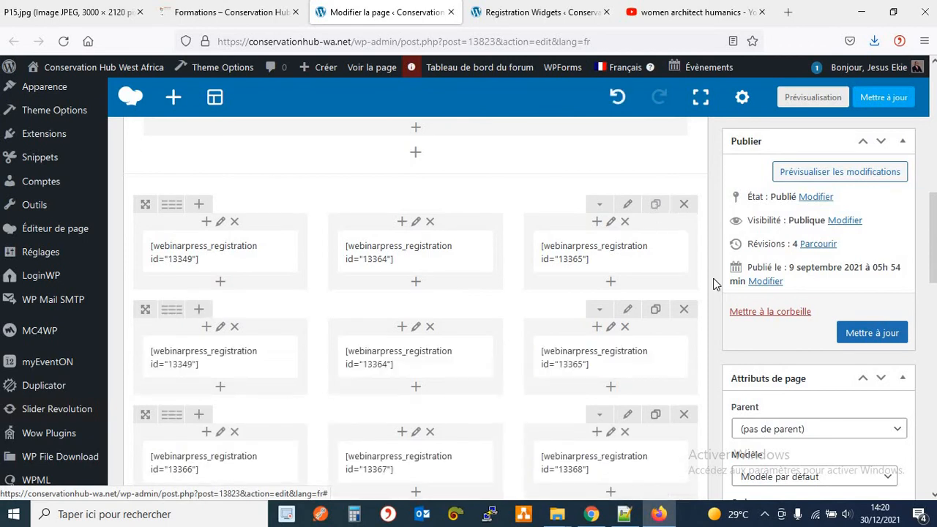
pyautogui.scroll(-2, 726, 292)
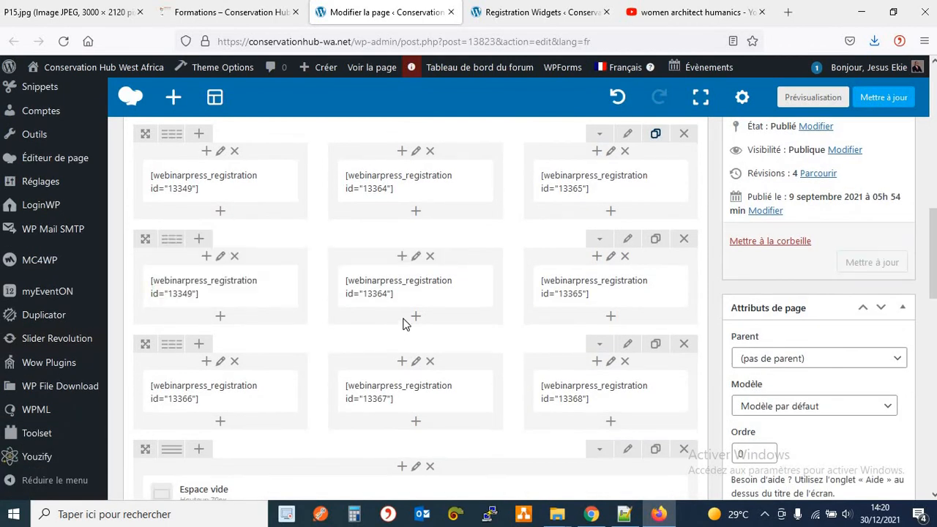
pyautogui.moveTo(646, 304)
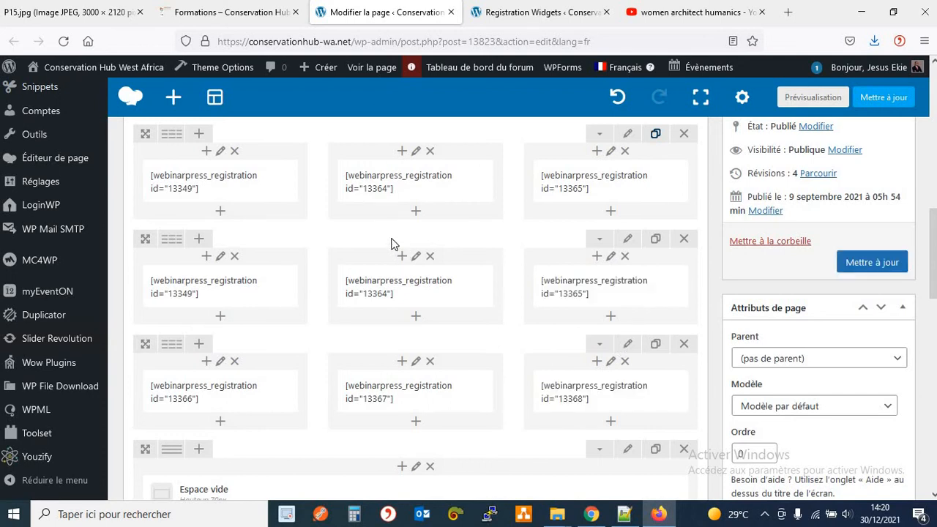
pyautogui.moveTo(240, 185)
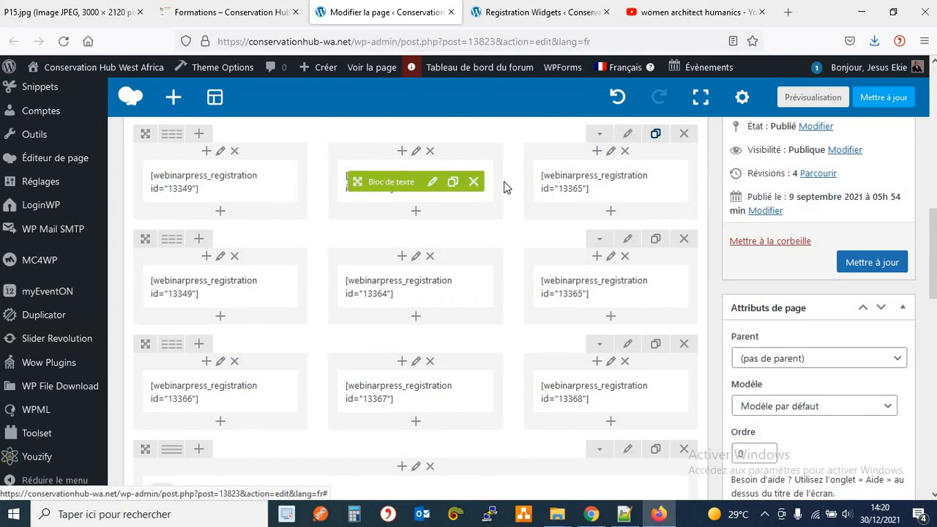
pyautogui.click(475, 183)
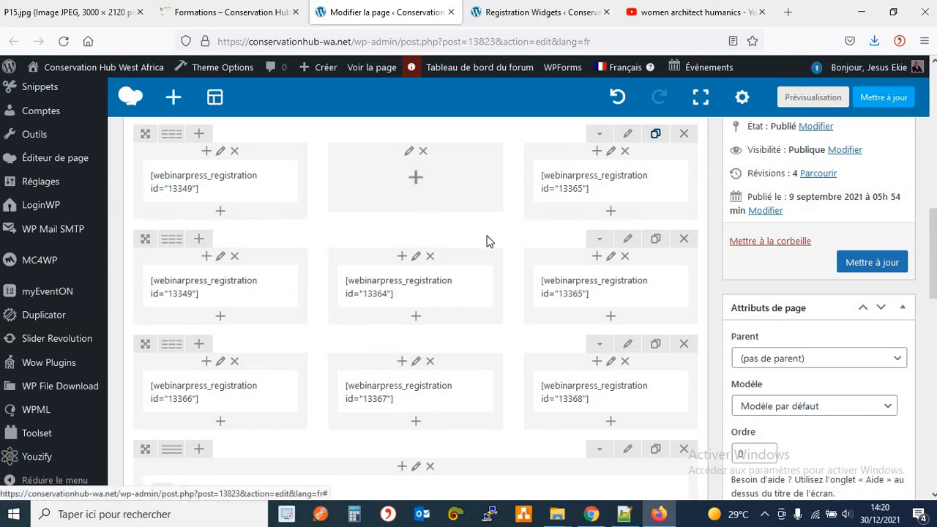
pyautogui.click(668, 181)
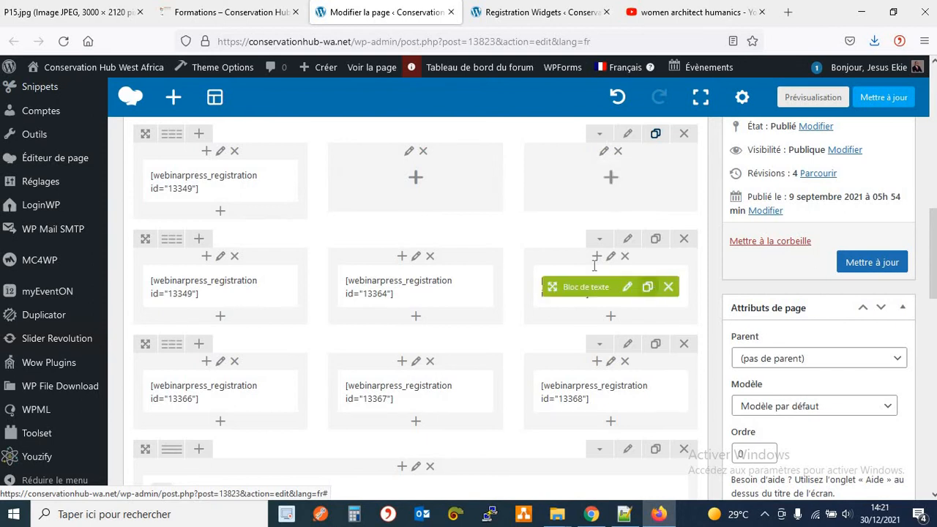
# Copy the 14112 shortcode and paste it over the top-left text block's shortcode.
pyautogui.click(501, 14)
pyautogui.click(517, 341)
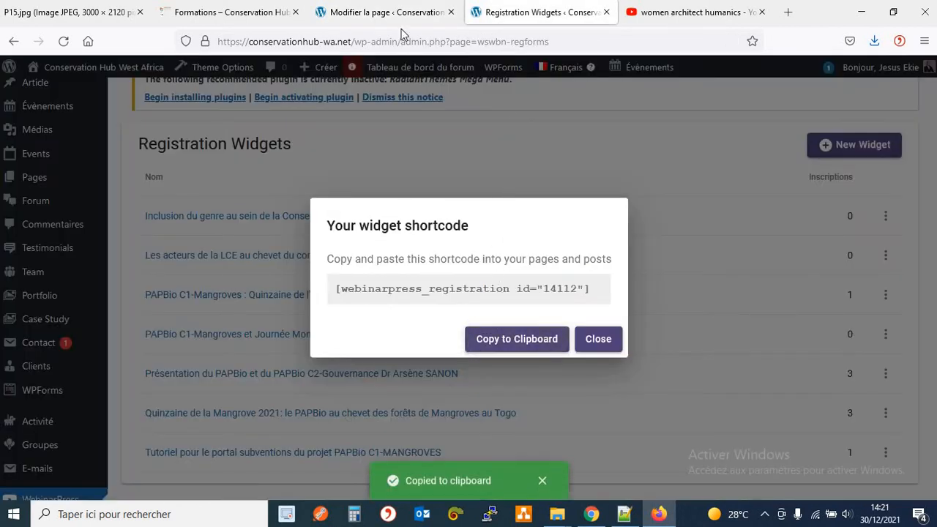
pyautogui.click(352, 18)
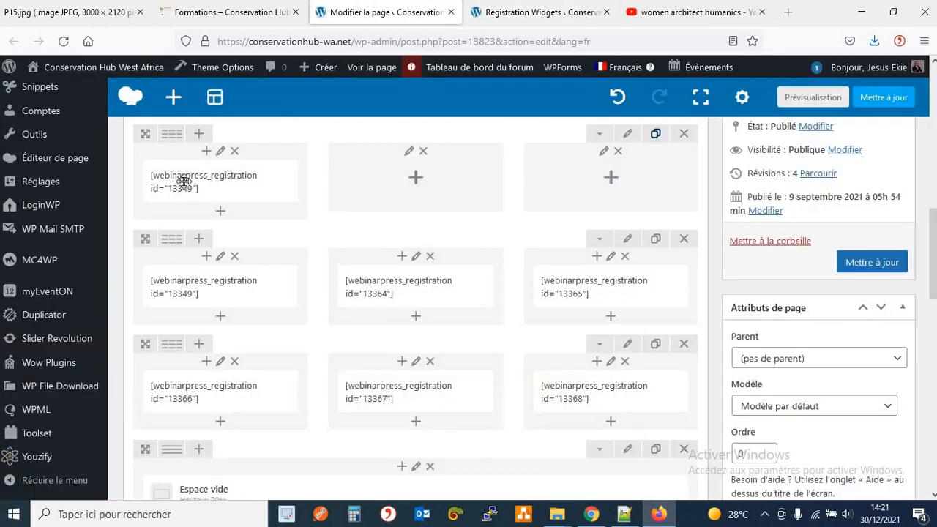
pyautogui.click(237, 181)
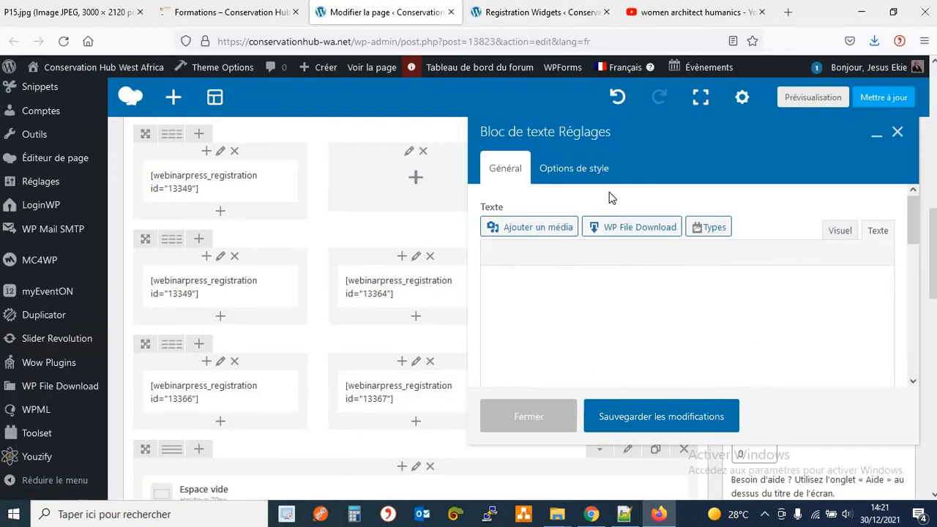
pyautogui.click(876, 231)
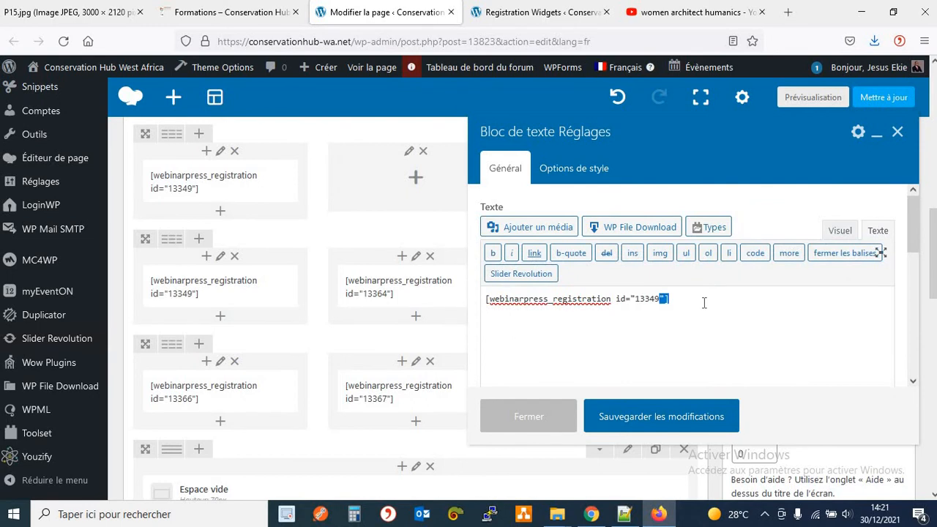
pyautogui.tripleClick(704, 302)
pyautogui.hotkey('ctrl', 'v')
pyautogui.click(691, 416)
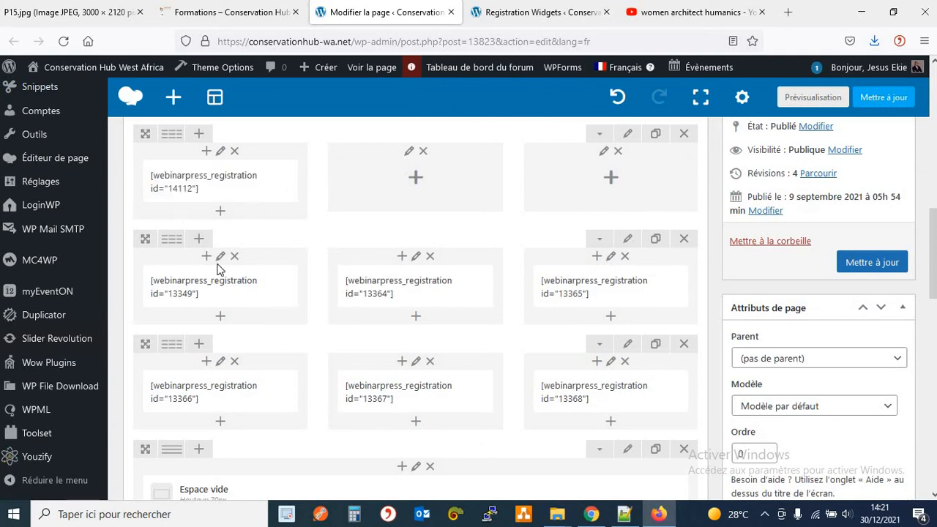
# Move shortcode blocks 13349, 13364, 13365, 13366, 13367 and 13368 one column along to follow 14112.
pyautogui.moveTo(188, 286); pyautogui.dragTo(399, 176)
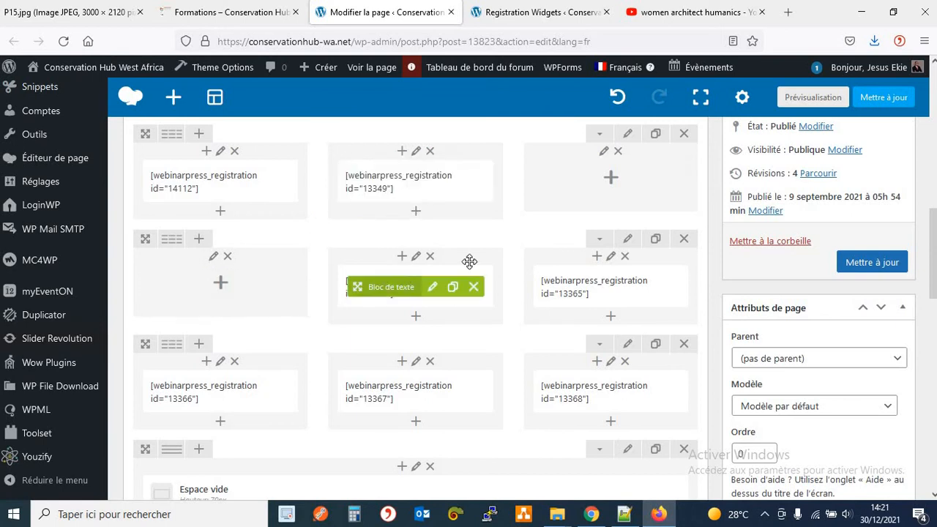
pyautogui.moveTo(470, 262); pyautogui.dragTo(583, 180)
pyautogui.moveTo(575, 296); pyautogui.dragTo(217, 292)
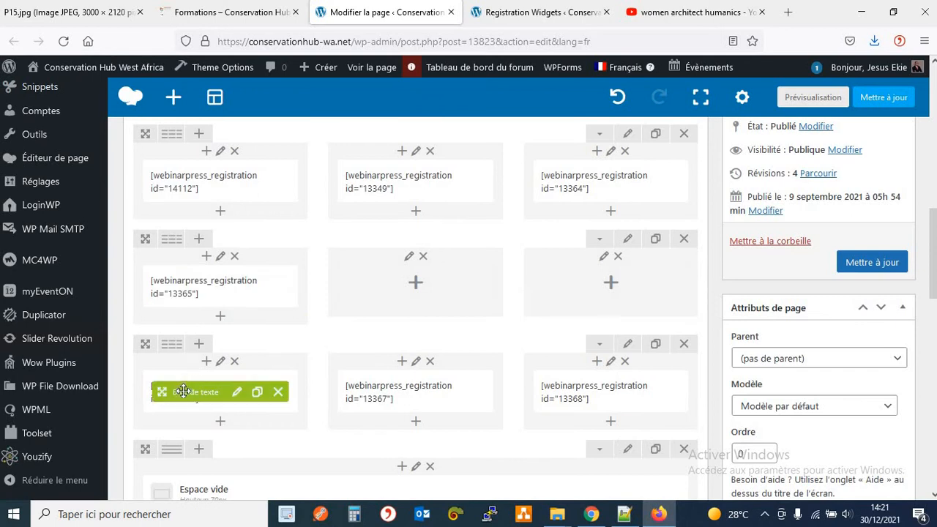
pyautogui.moveTo(218, 384); pyautogui.dragTo(387, 284)
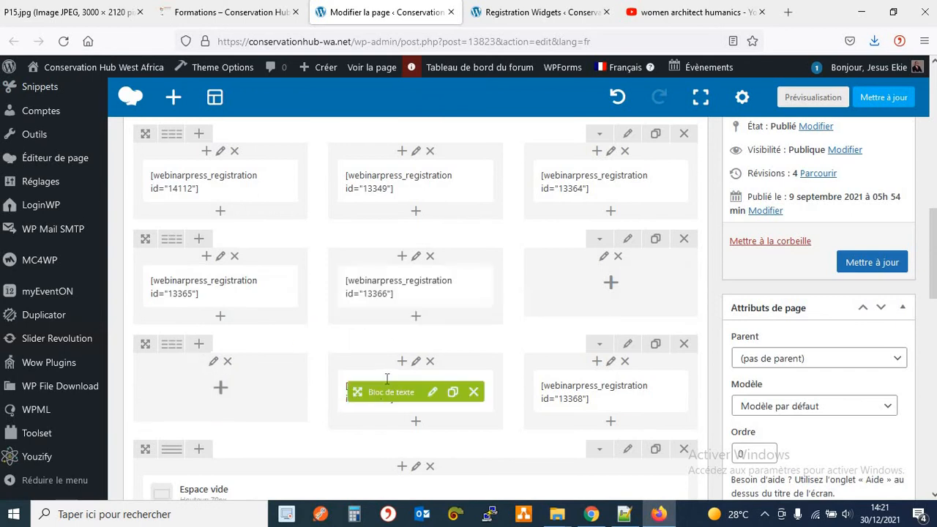
pyautogui.moveTo(381, 389); pyautogui.dragTo(568, 291)
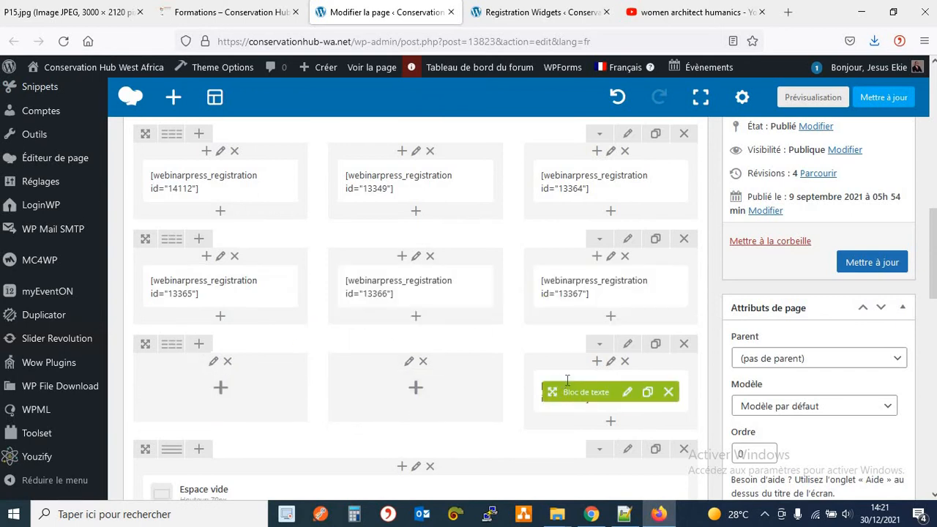
pyautogui.moveTo(184, 392); pyautogui.dragTo(187, 388)
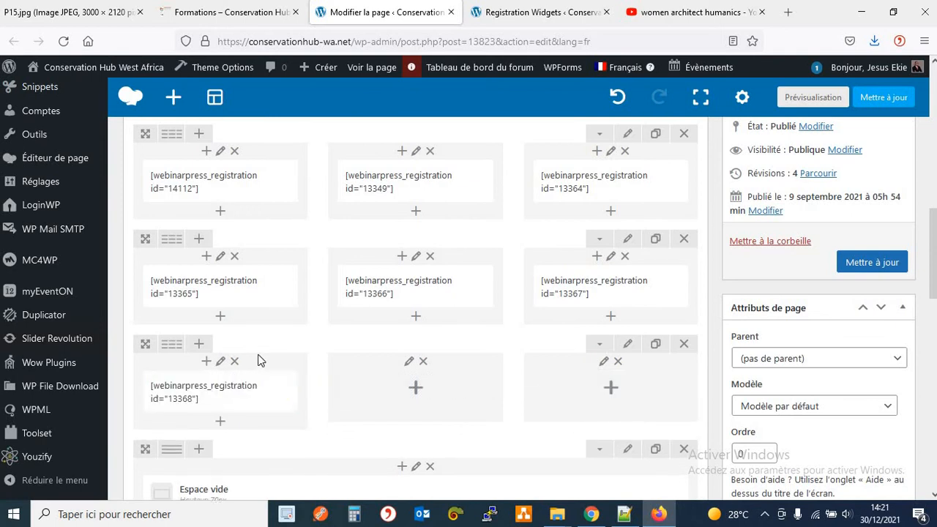
pyautogui.scroll(-2, 275, 351)
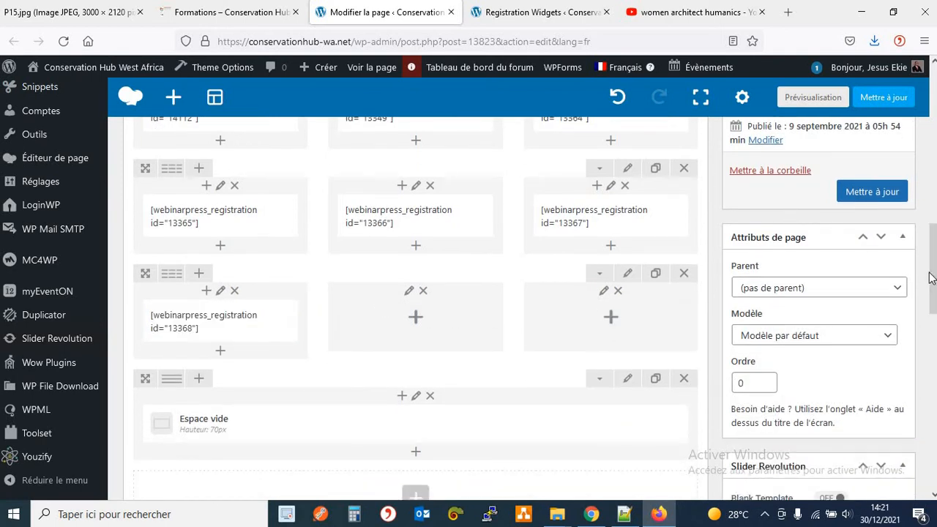
pyautogui.scroll(1, 557, 354)
pyautogui.scroll(3, 556, 359)
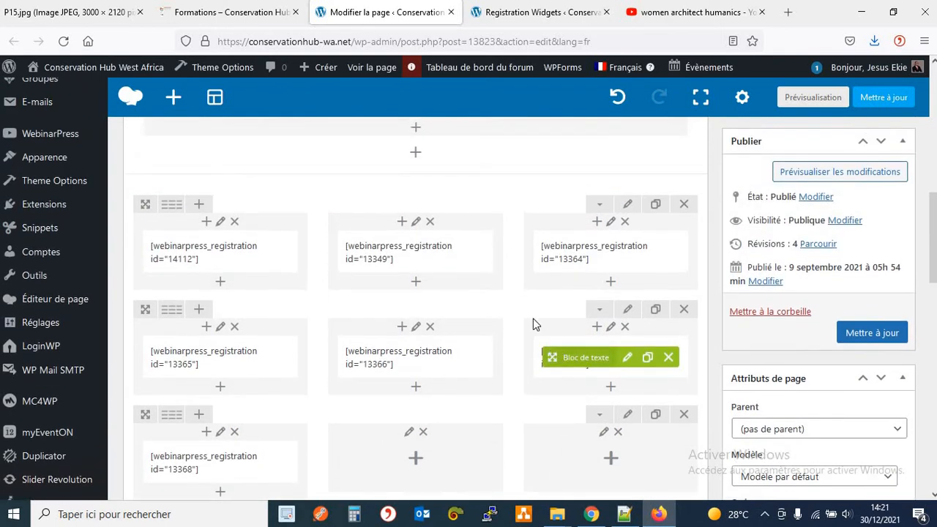
pyautogui.scroll(-2, 521, 303)
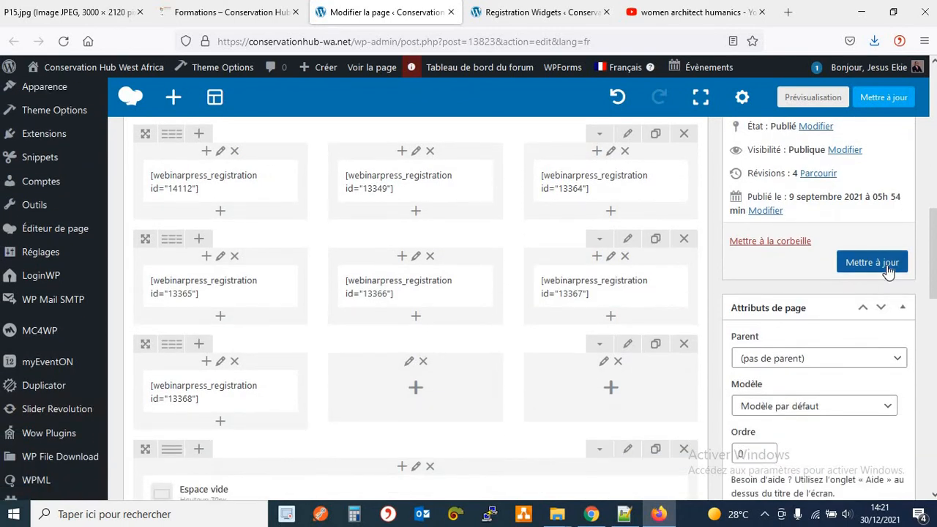
# Save the Formations page and reload the live Formations page.
pyautogui.click(886, 265)
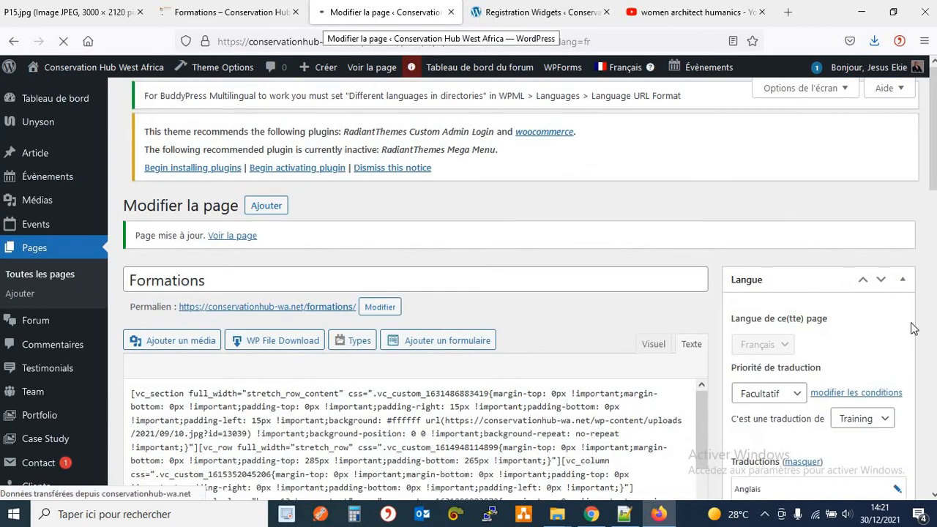
pyautogui.scroll(-10, 920, 262)
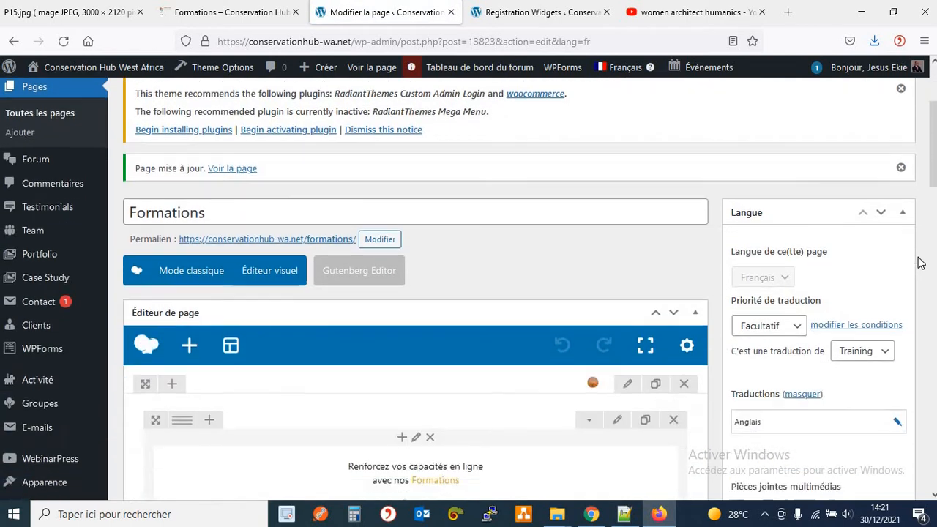
pyautogui.scroll(-2, 921, 262)
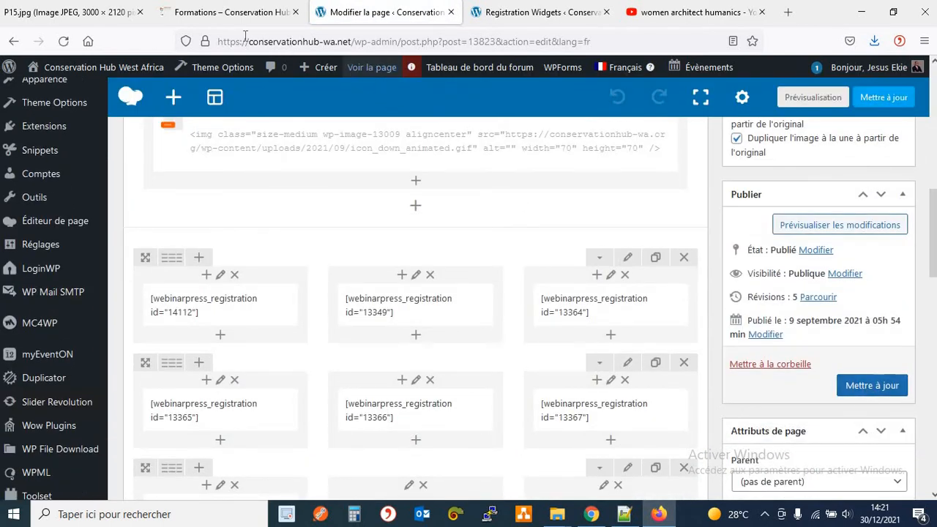
pyautogui.click(239, 13)
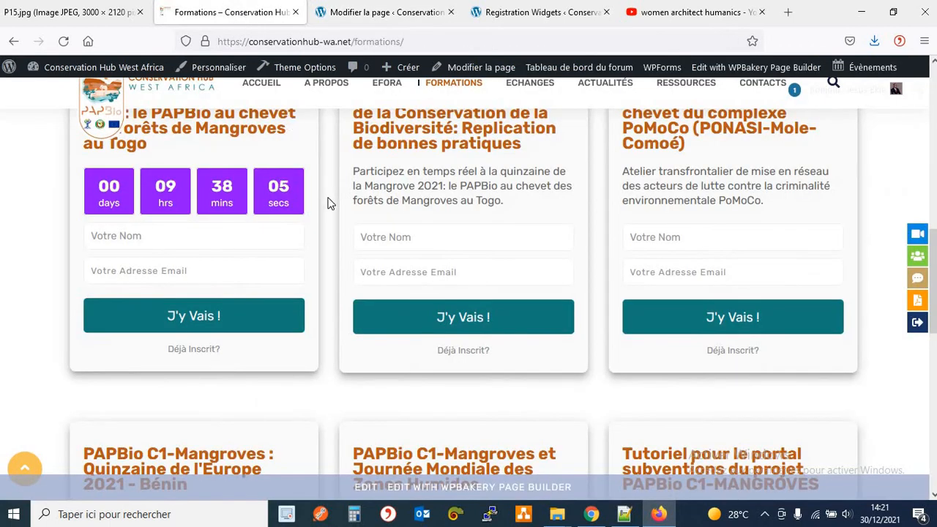
pyautogui.scroll(2, 328, 203)
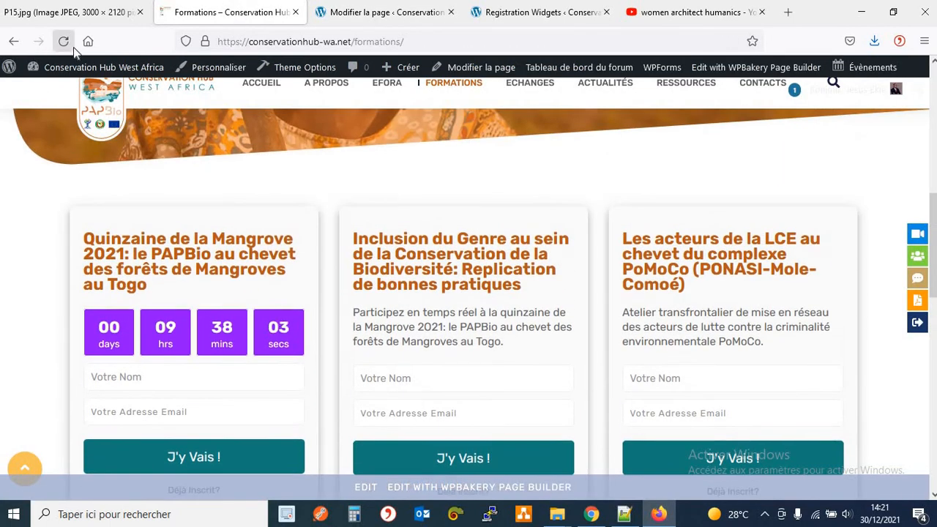
pyautogui.click(64, 44)
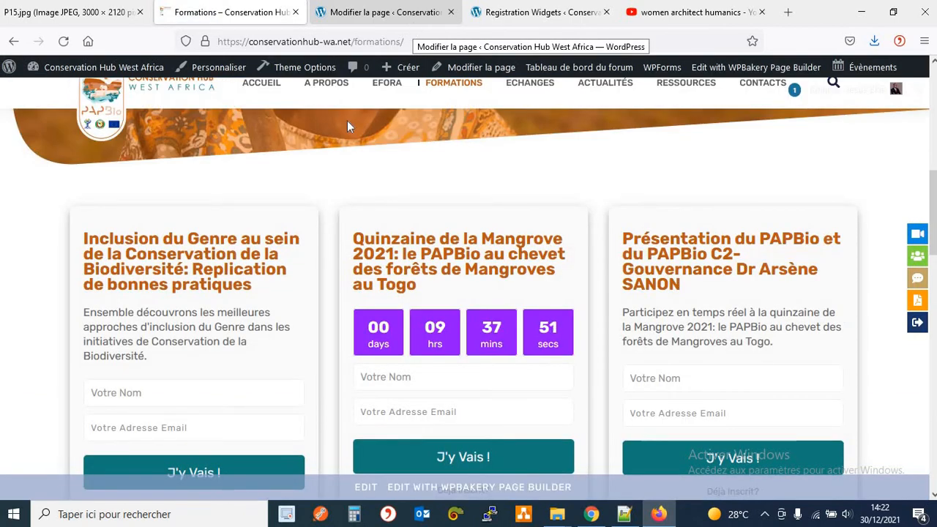
# Inspect the new cards' titles and the first card's description wording, including 'les meilleures'.
pyautogui.scroll(-2, 311, 274)
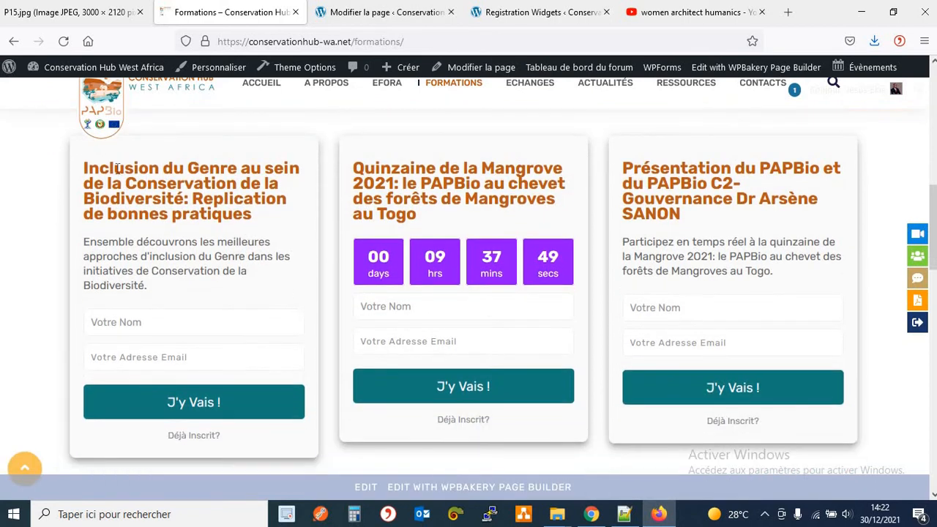
pyautogui.moveTo(85, 168); pyautogui.dragTo(294, 219)
pyautogui.moveTo(353, 173); pyautogui.dragTo(425, 172)
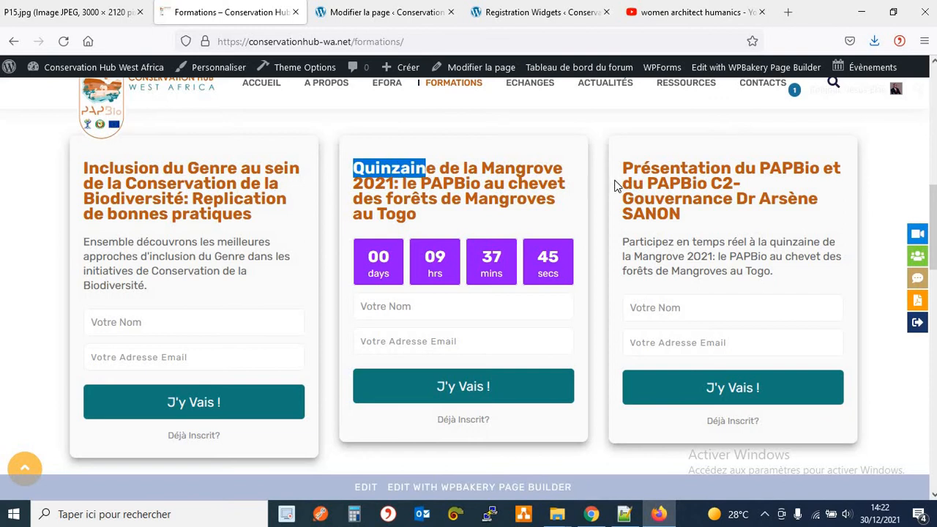
pyautogui.moveTo(621, 183); pyautogui.dragTo(671, 183)
pyautogui.click(309, 208)
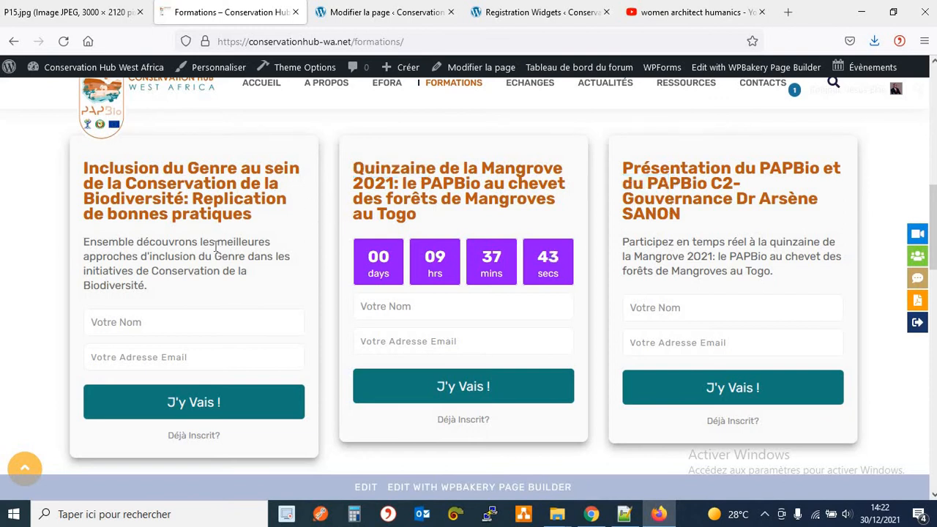
pyautogui.moveTo(97, 241); pyautogui.dragTo(123, 287)
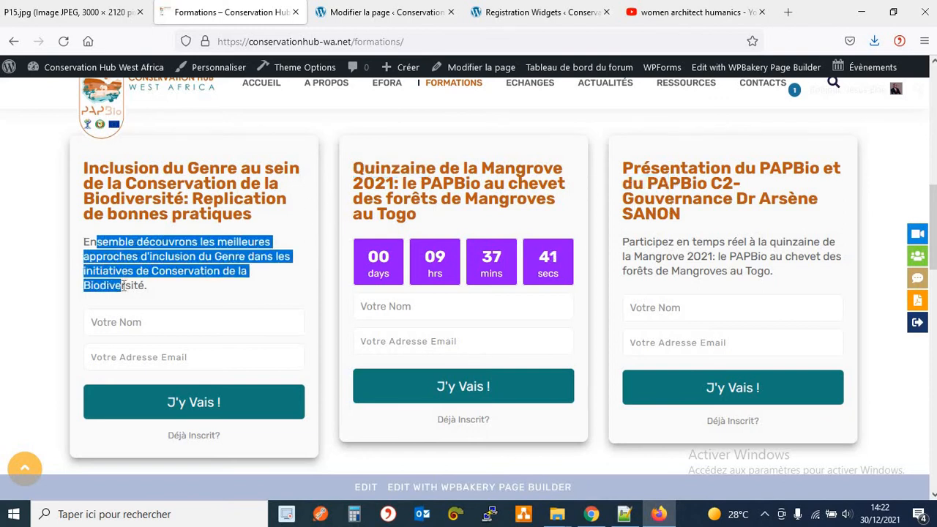
pyautogui.click(232, 240)
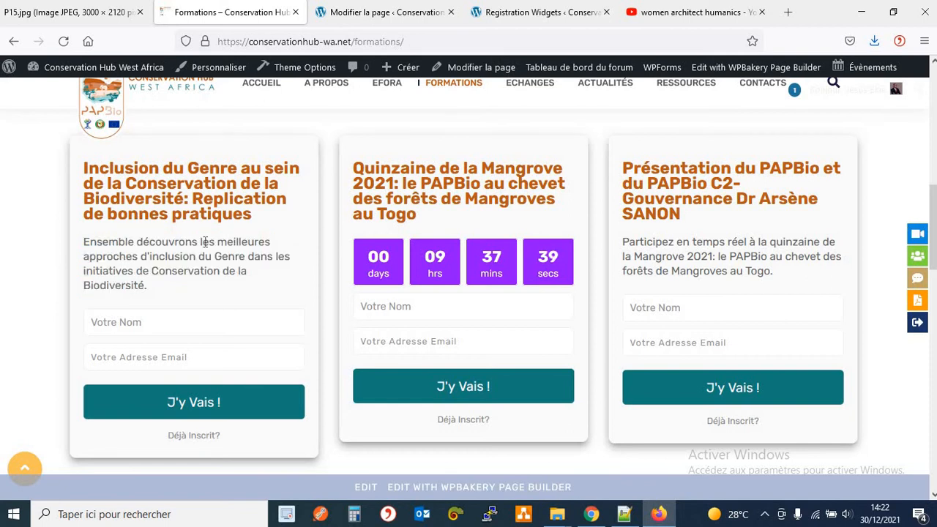
pyautogui.moveTo(202, 242); pyautogui.dragTo(306, 251)
pyautogui.tripleClick(306, 250)
pyautogui.click(407, 20)
# In the Inclusion du genre widget's second text block, delete 'meilleures' and save the widget.
pyautogui.click(512, 15)
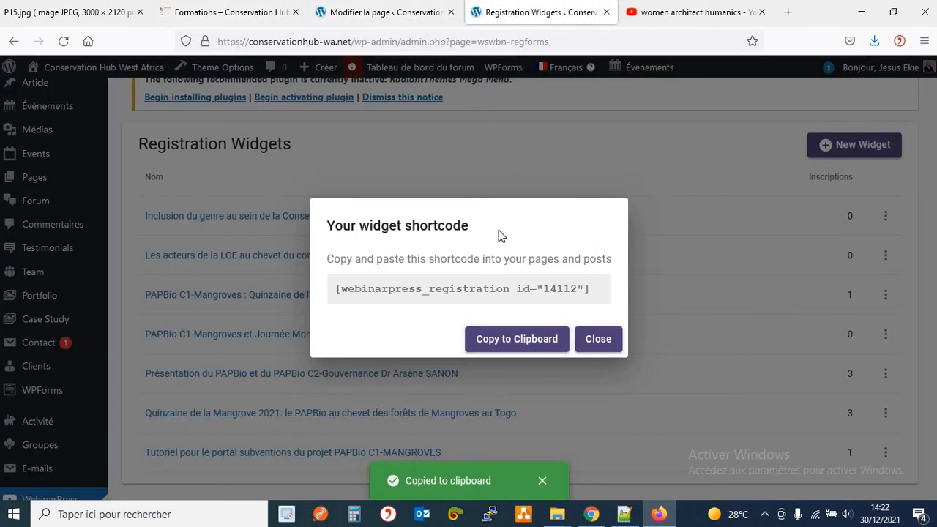
pyautogui.click(594, 344)
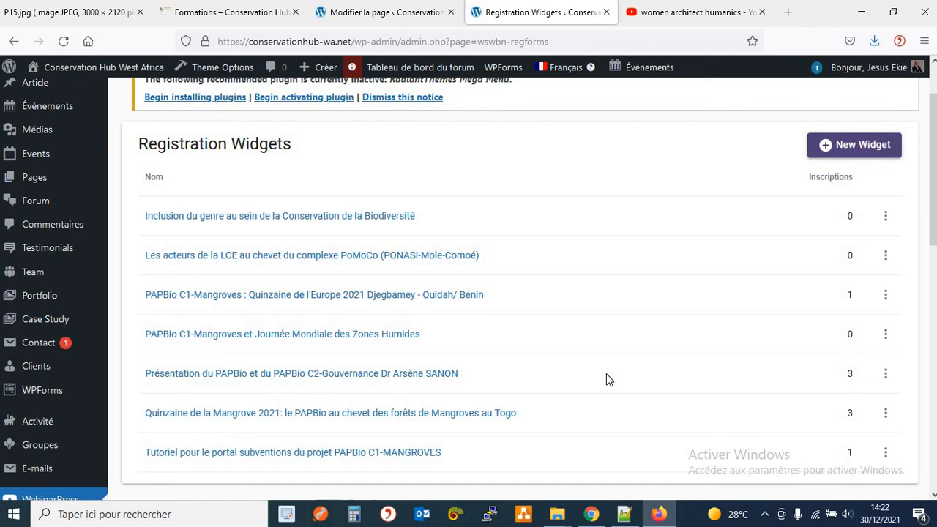
pyautogui.click(376, 222)
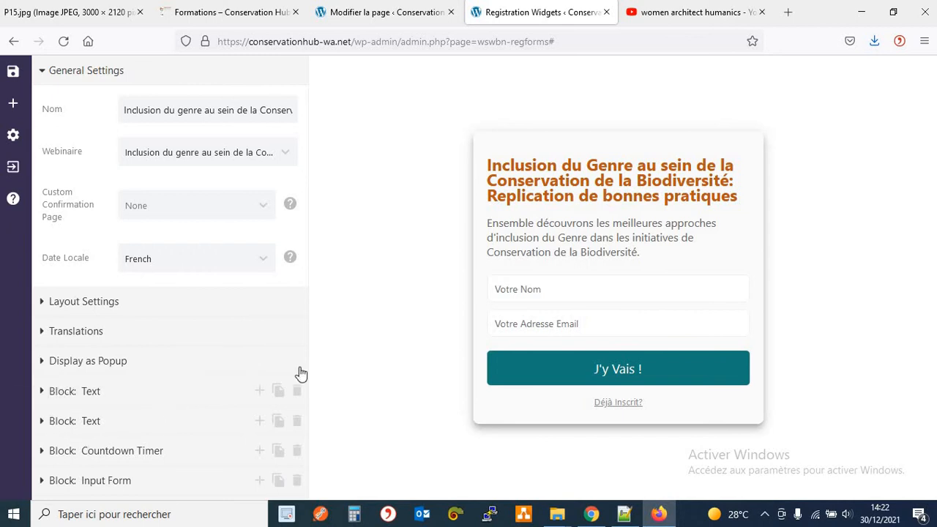
pyautogui.click(88, 421)
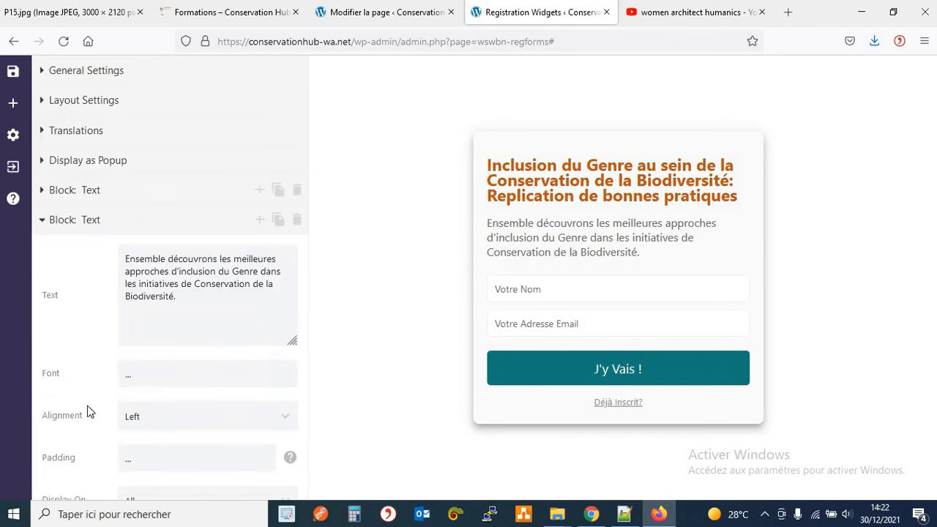
pyautogui.tripleClick(241, 260)
pyautogui.doubleClick(241, 260)
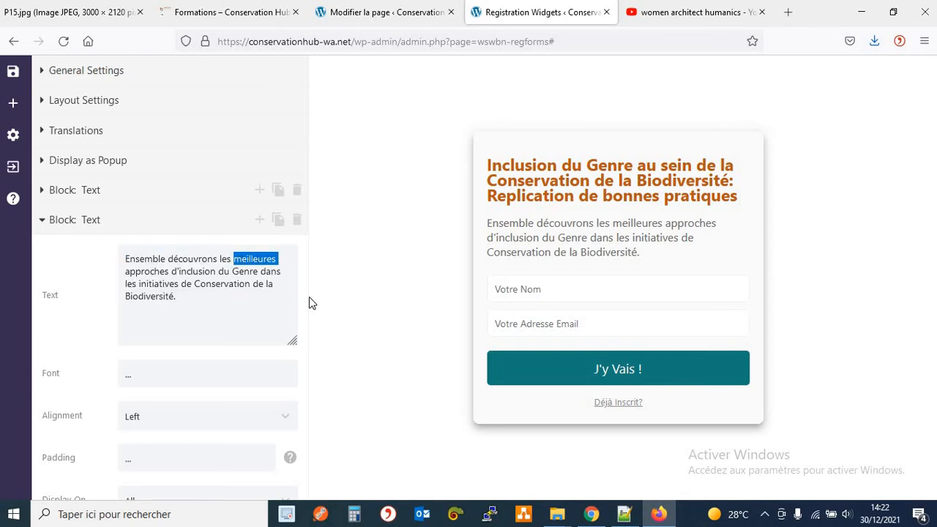
pyautogui.press('BackSpace')
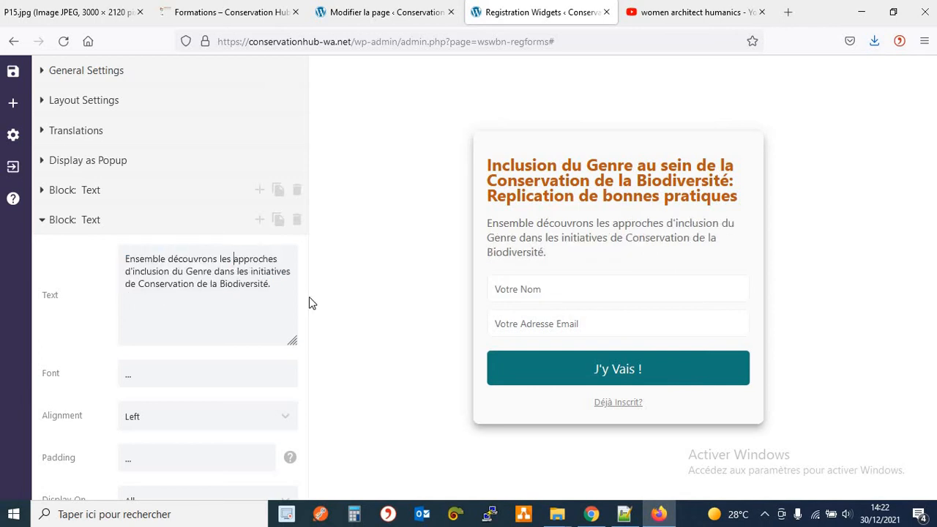
pyautogui.click(20, 72)
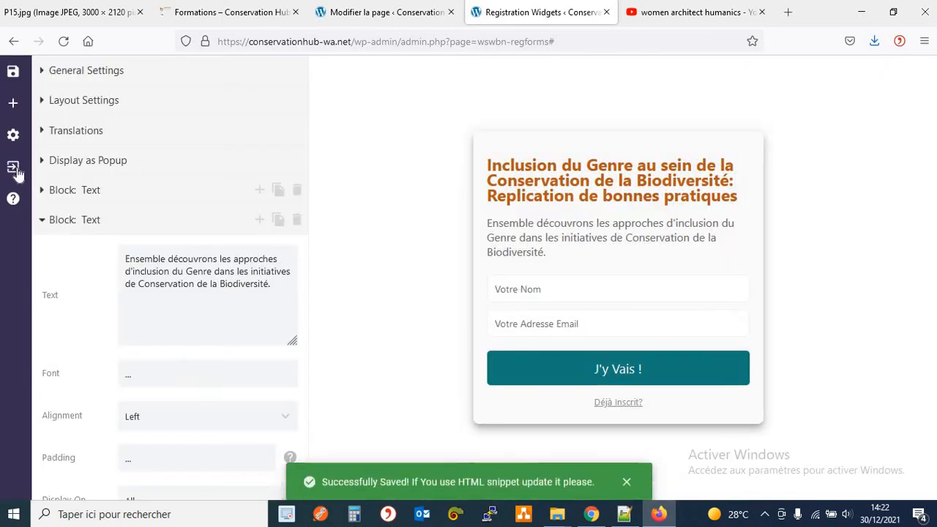
pyautogui.click(13, 167)
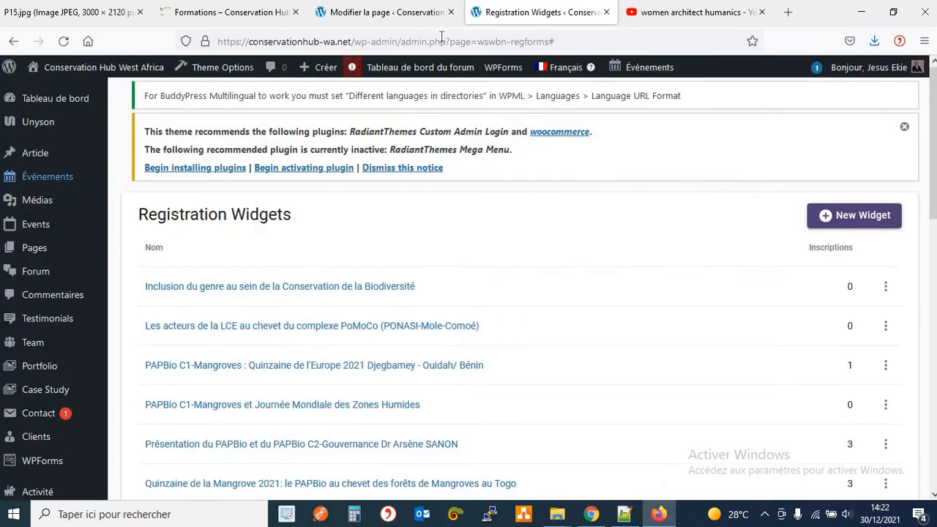
pyautogui.click(238, 18)
# Reload the Formations page to confirm 'meilleures' is gone, then open a Firefox private window.
pyautogui.click(53, 122)
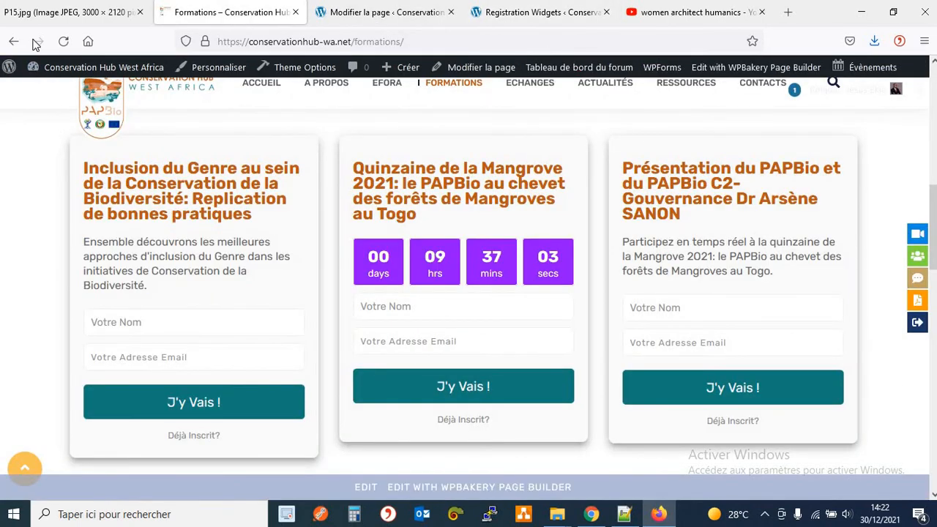
pyautogui.click(64, 41)
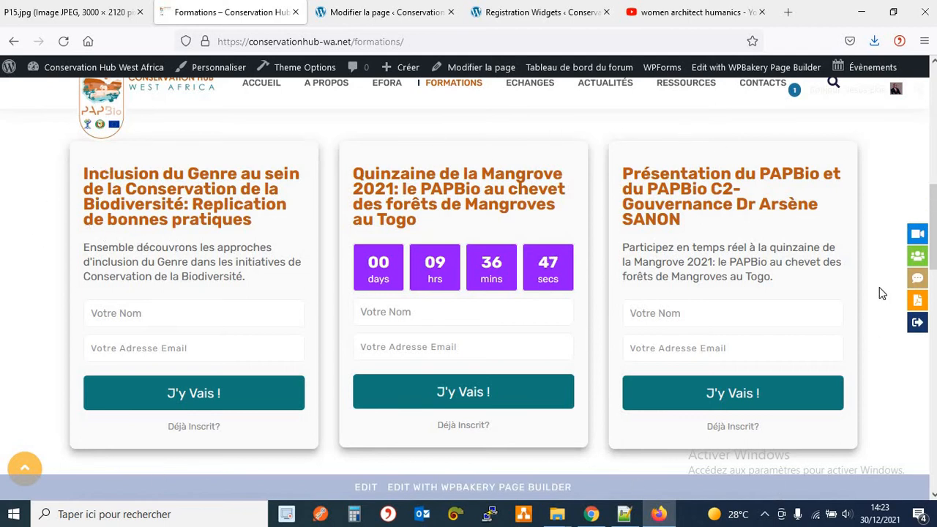
pyautogui.scroll(1, 877, 287)
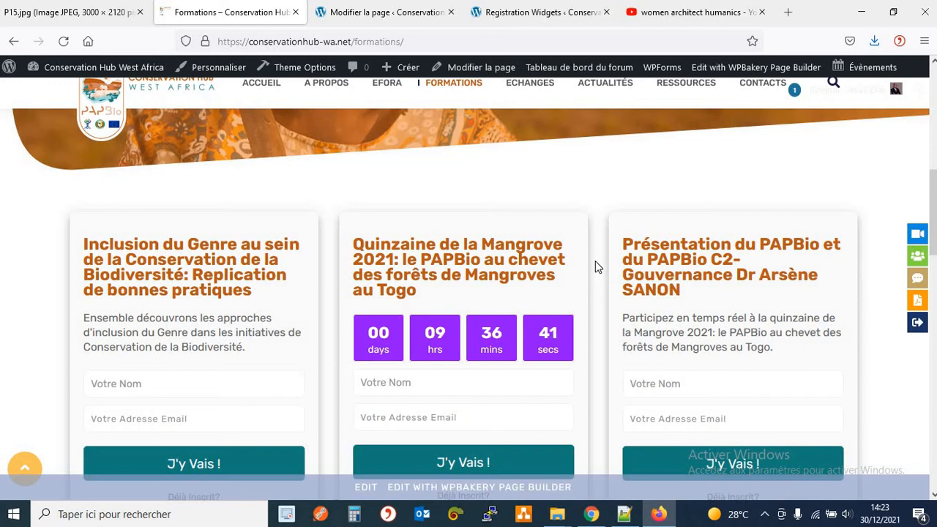
pyautogui.hotkey('ctrl', 'shift', 'p')
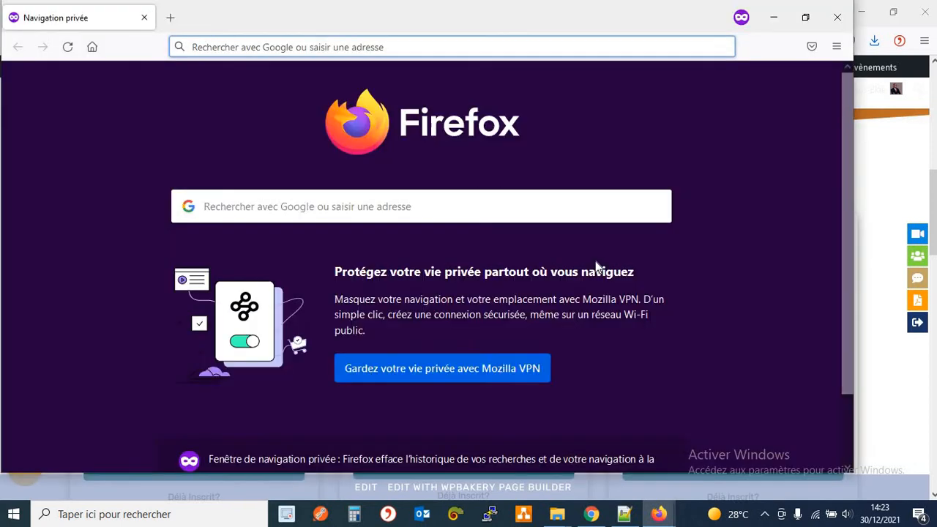
# Maximize the private window and load conservationhub-wa.net.
pyautogui.moveTo(853, 115); pyautogui.dragTo(927, 116)
pyautogui.press('super+Up')
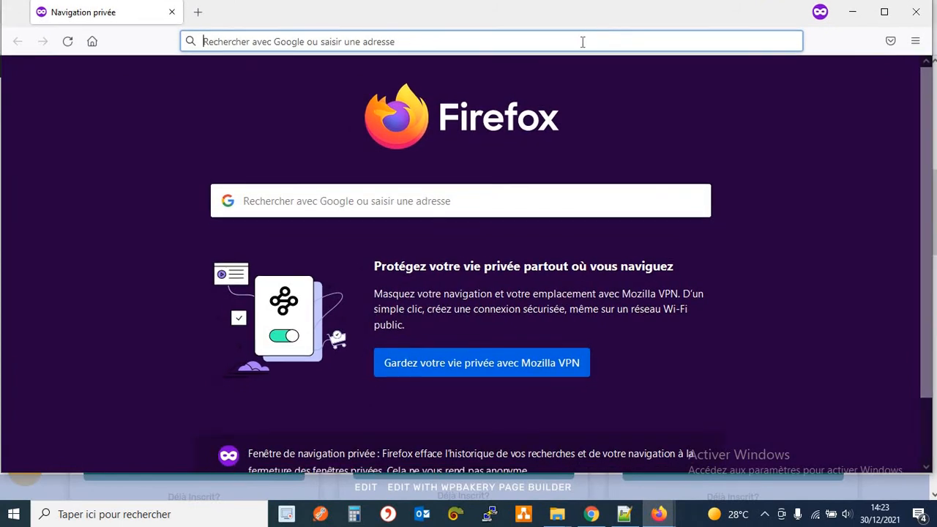
pyautogui.click(583, 42)
pyautogui.write('conservationhub-wa.org/')
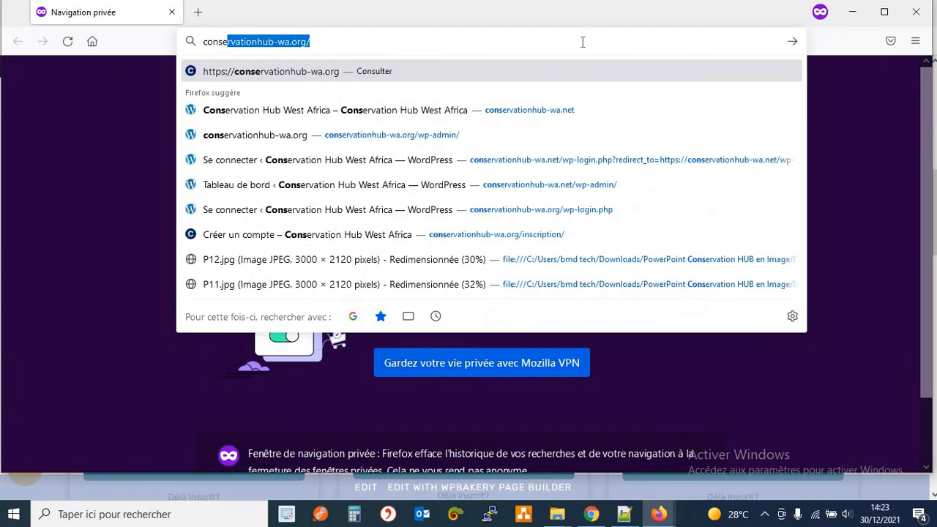
pyautogui.press('Right')
pyautogui.press('BackSpace')
pyautogui.press('BackSpace')
pyautogui.press('BackSpace')
pyautogui.press('BackSpace')
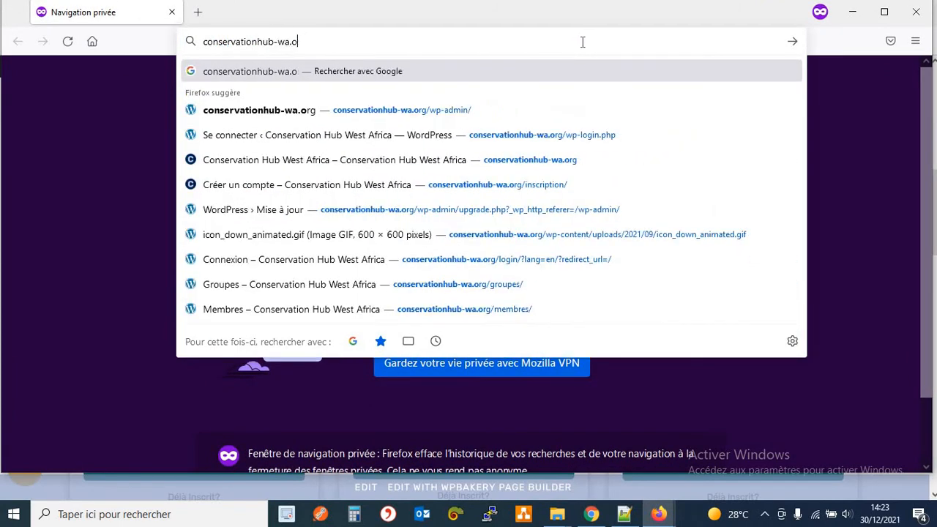
pyautogui.write('net')
pyautogui.press('Return')
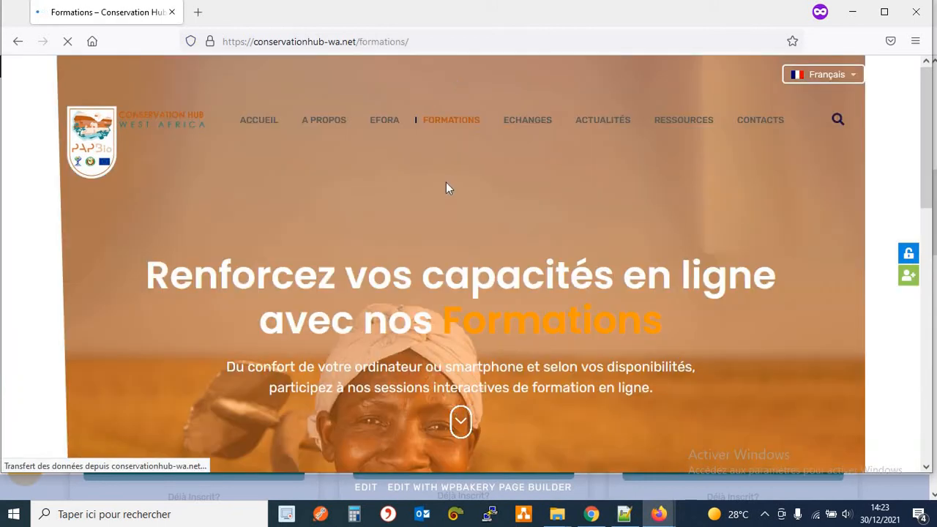
# Sign up for the Inclusion du genre webinar with a test name and email via J'y Vais !
pyautogui.scroll(-6, 451, 184)
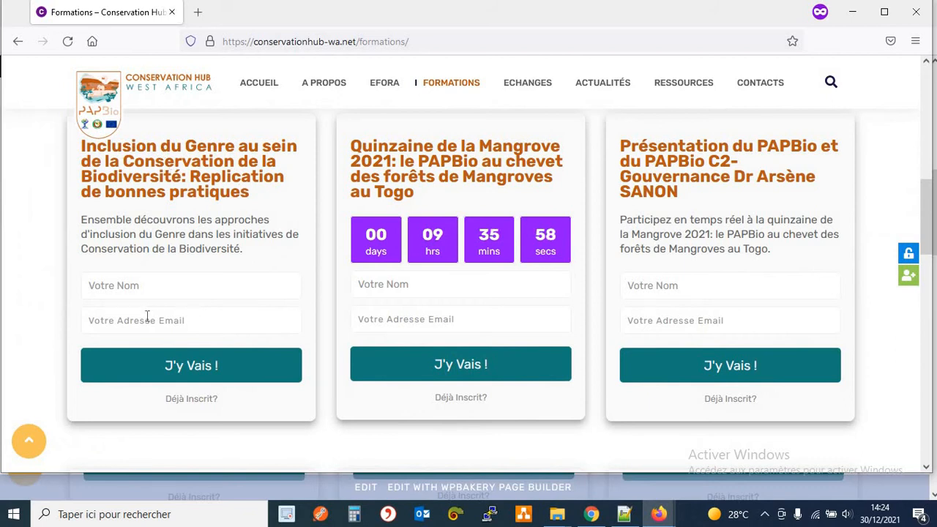
pyautogui.press('Tab')
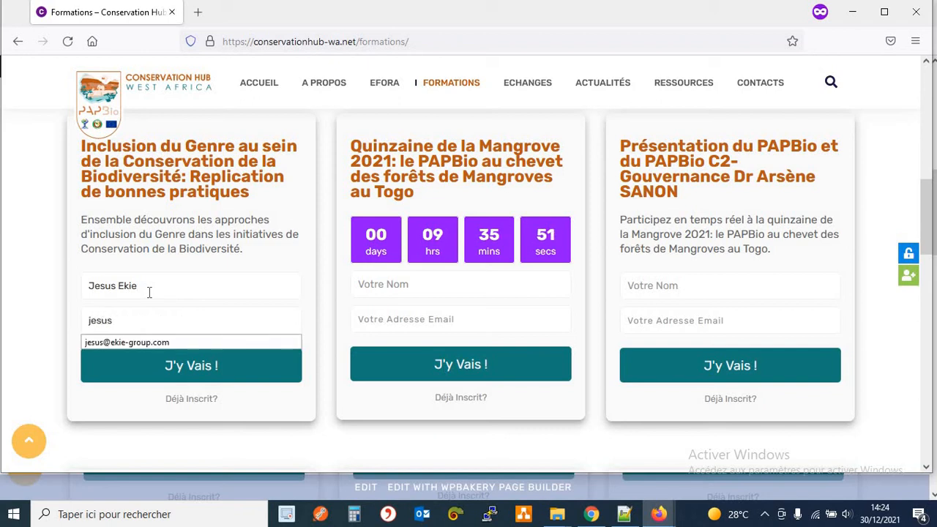
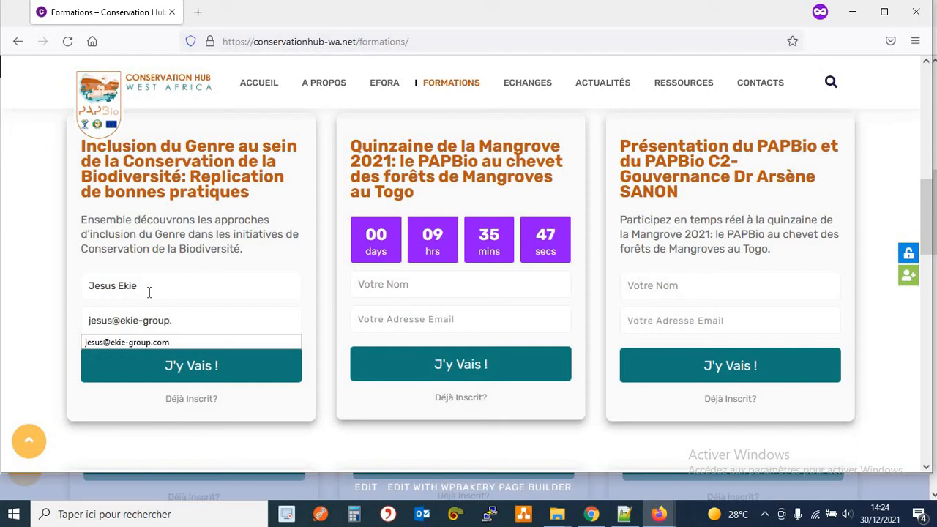
pyautogui.click(236, 302)
pyautogui.click(197, 365)
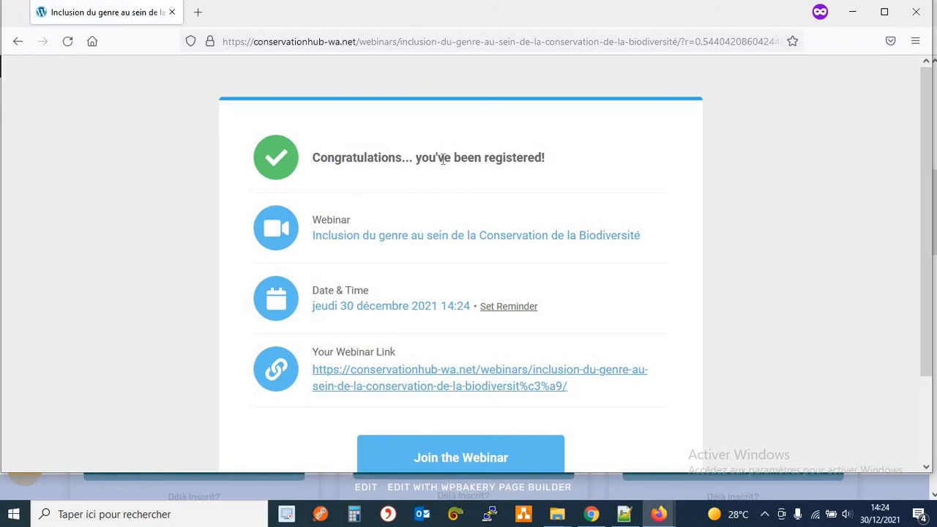
pyautogui.scroll(-3, 434, 418)
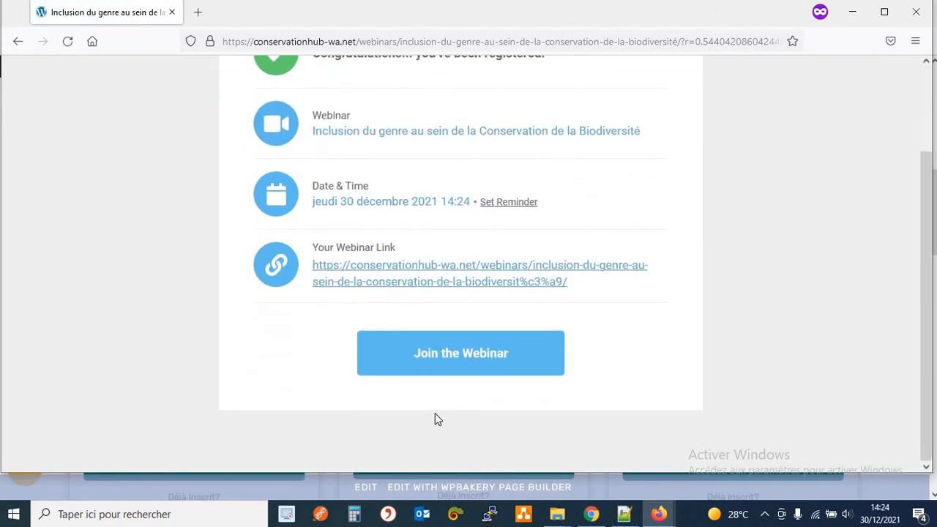
# In the webinar room, send the question 'J'ai une question. Qui est l'auteur de cette vidéo?'.
pyautogui.click(446, 366)
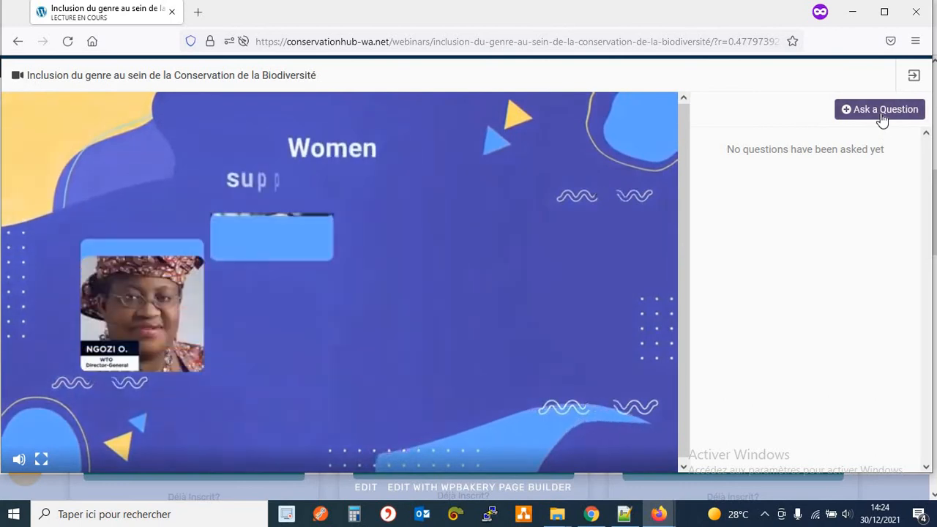
pyautogui.click(880, 112)
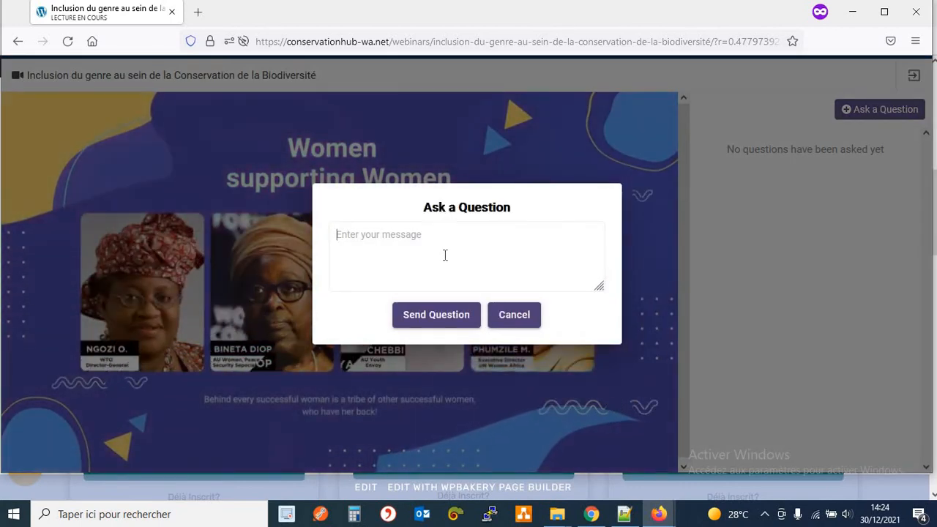
pyautogui.write("J'ai une question")
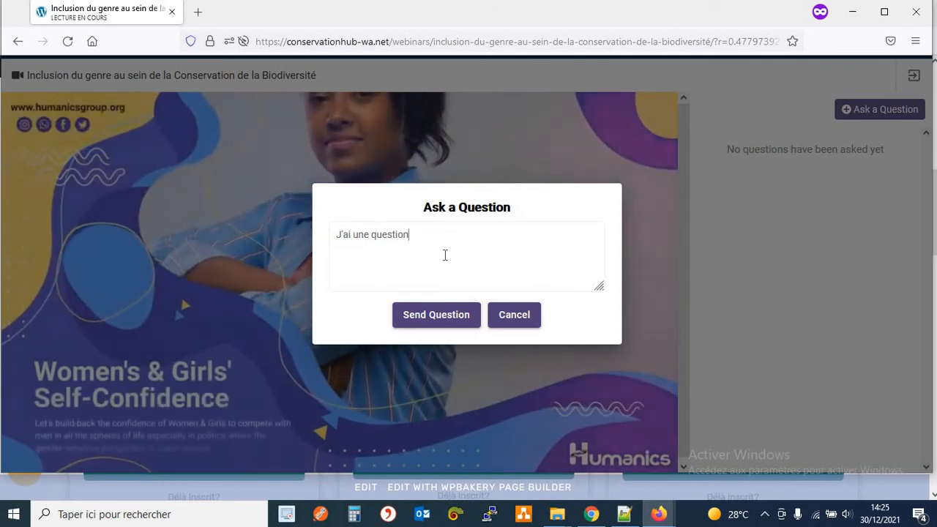
pyautogui.write(". Qui est l'auteur e")
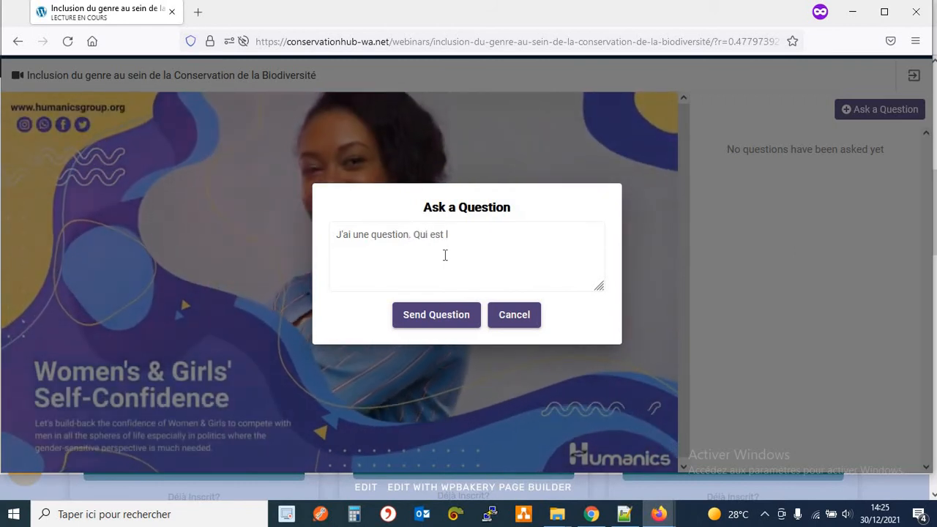
pyautogui.press('BackSpace')
pyautogui.write('de cette videoé')
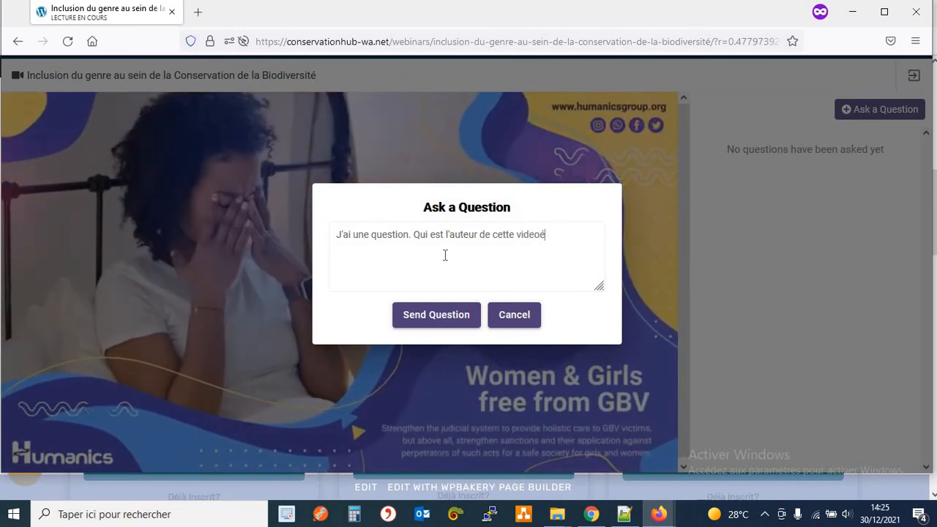
pyautogui.press('BackSpace')
pyautogui.press('BackSpace')
pyautogui.press('BackSpace')
pyautogui.write('éo?')
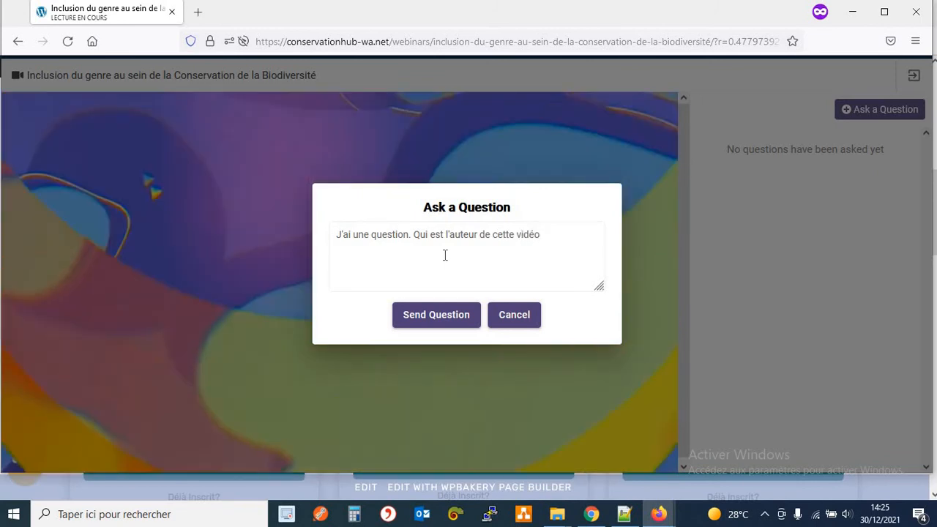
pyautogui.click(459, 322)
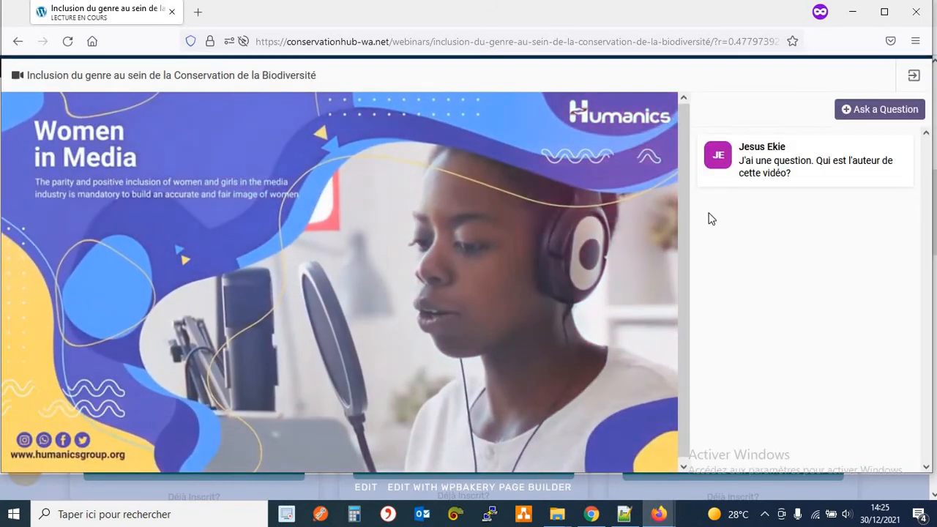
pyautogui.click(852, 11)
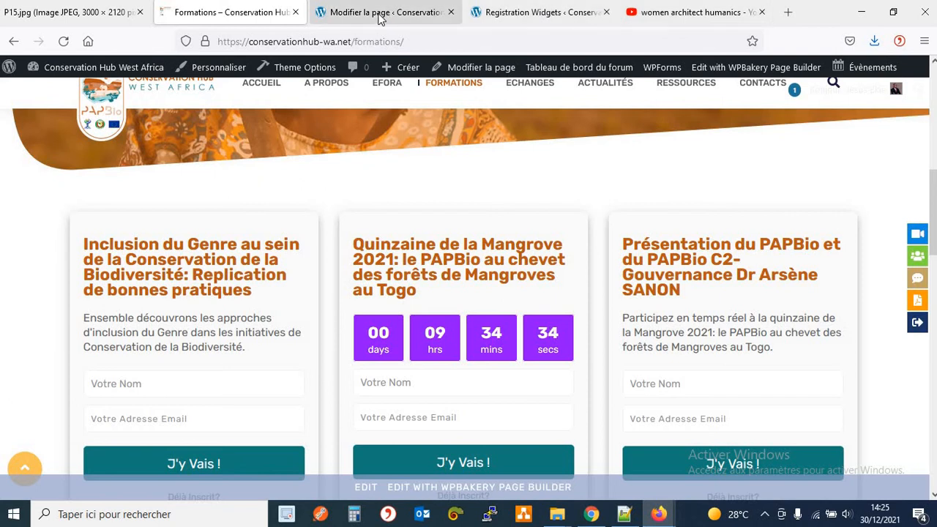
# Check the Registration Widgets list and the submitted participant's e-mail, then return to the Formations page.
pyautogui.click(507, 15)
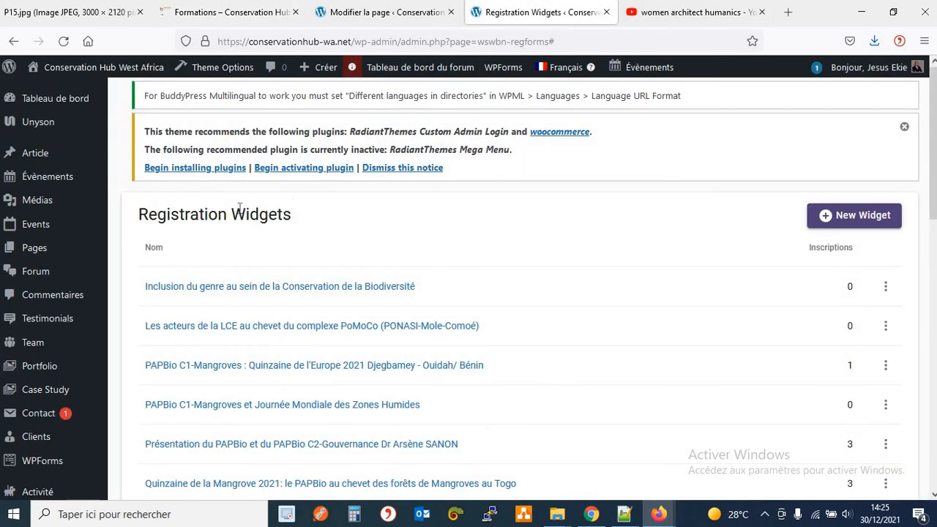
pyautogui.scroll(-4, 230, 216)
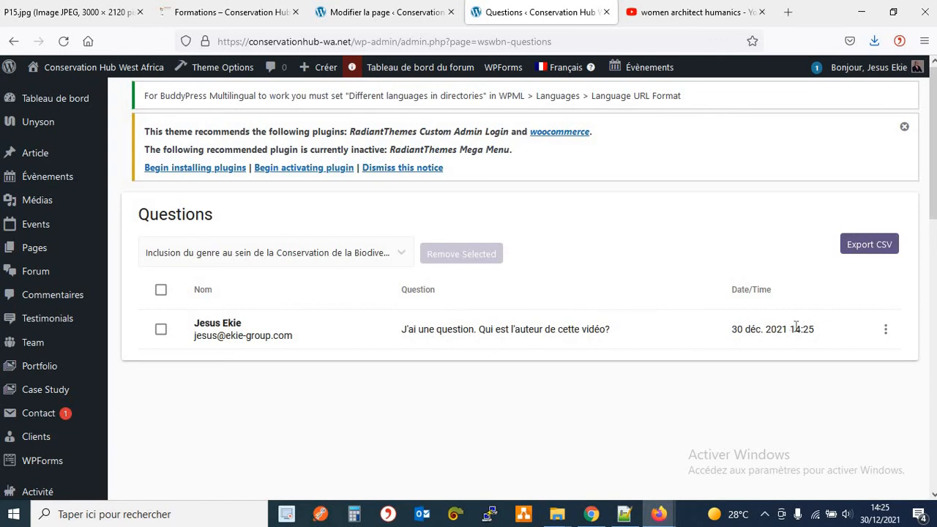
pyautogui.moveTo(195, 335); pyautogui.dragTo(241, 336)
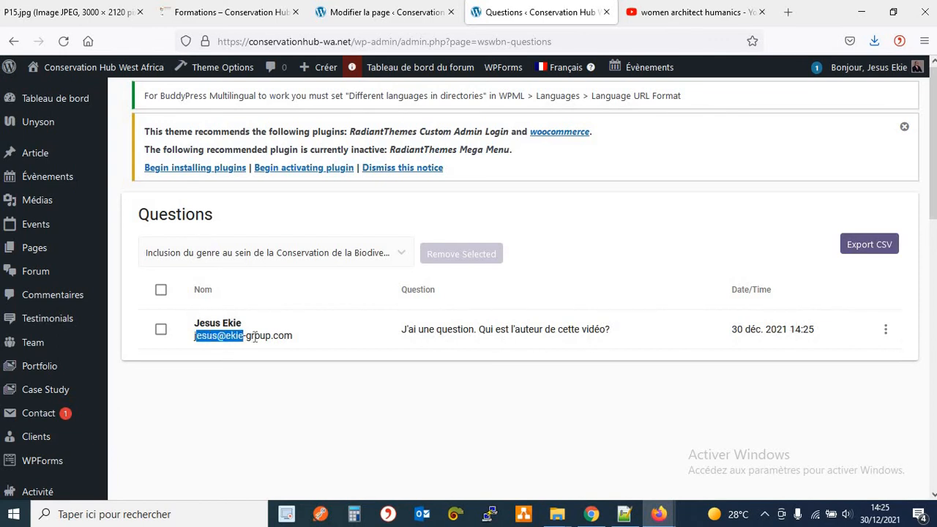
pyautogui.tripleClick(254, 335)
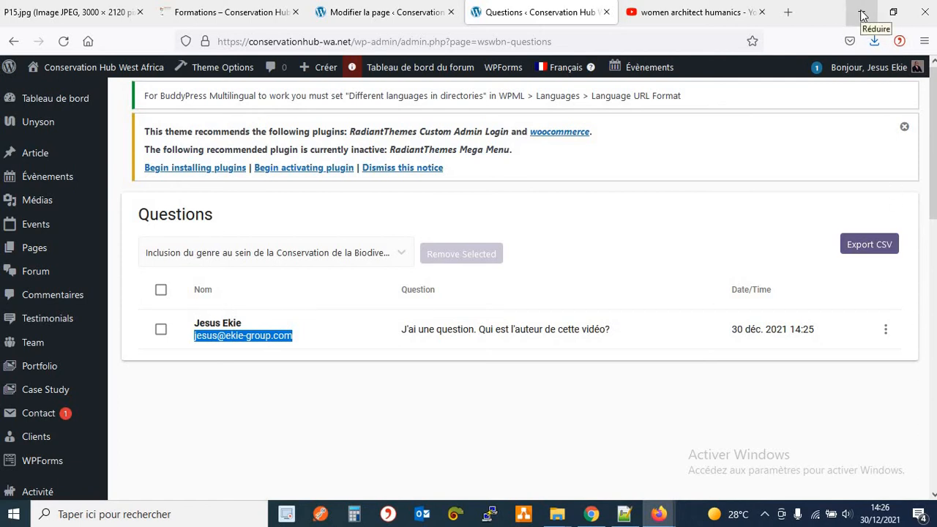
pyautogui.click(196, 22)
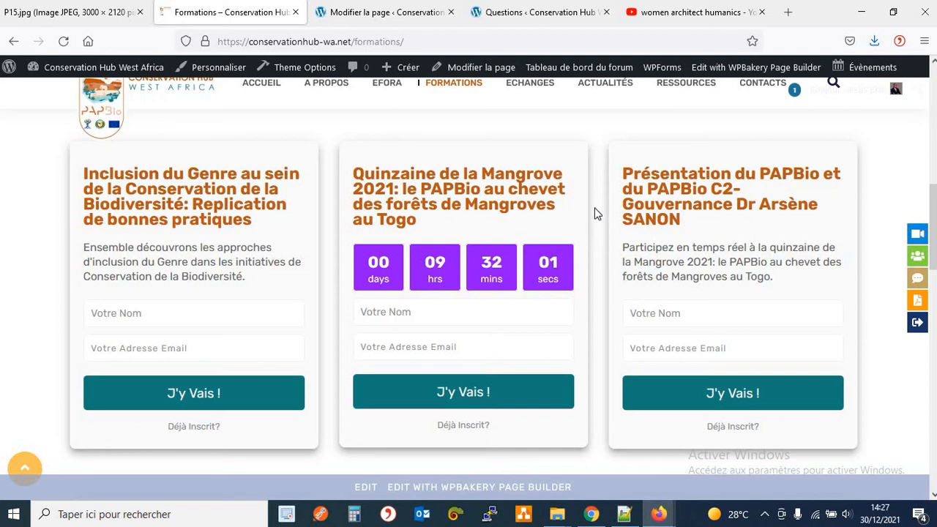
# Go to the admin Questions page and start a new webinar.
pyautogui.click(500, 26)
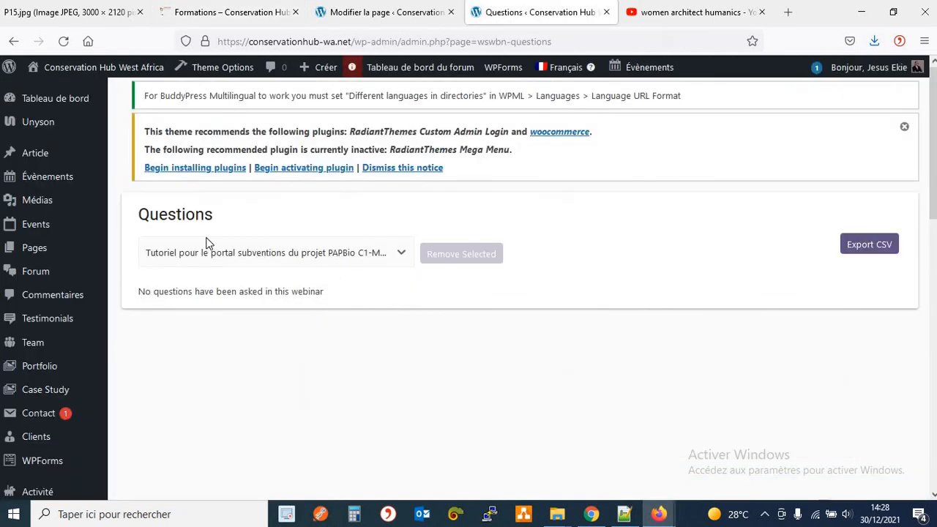
pyautogui.scroll(-4, 206, 243)
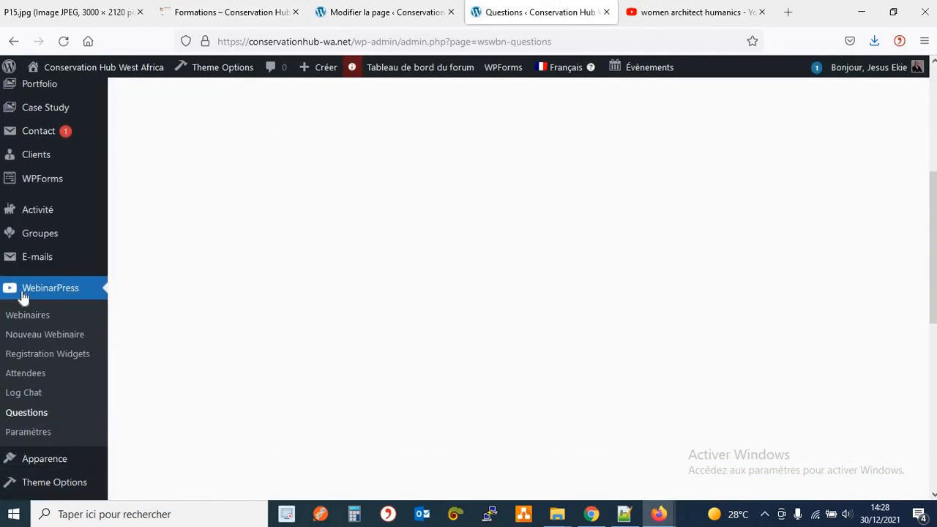
pyautogui.click(36, 334)
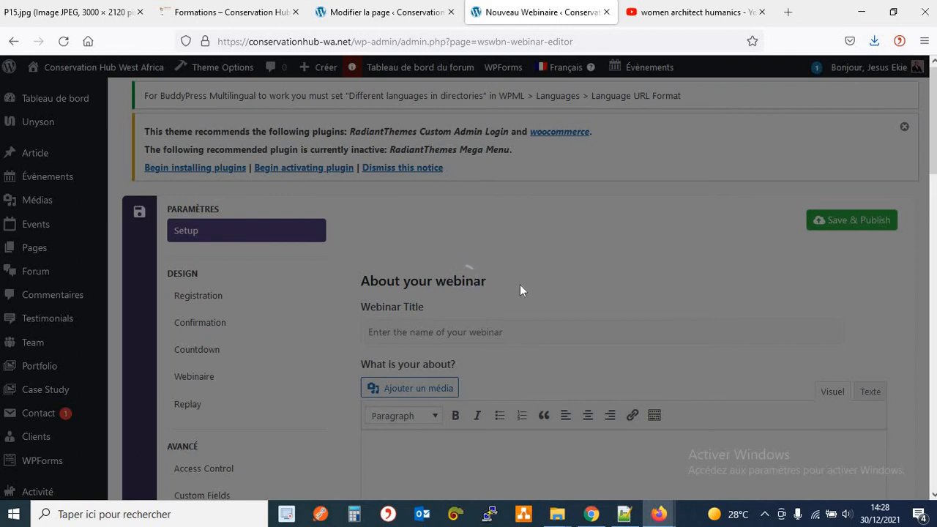
# Scroll through the new webinar's settings and open Access Control, where Everyone is chosen.
pyautogui.scroll(-3, 393, 269)
pyautogui.scroll(-4, 442, 268)
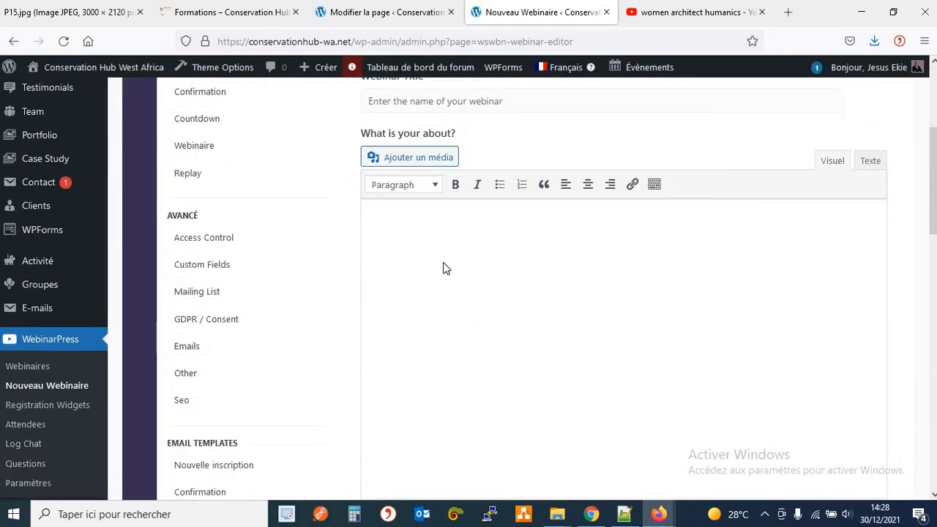
pyautogui.scroll(-3, 347, 277)
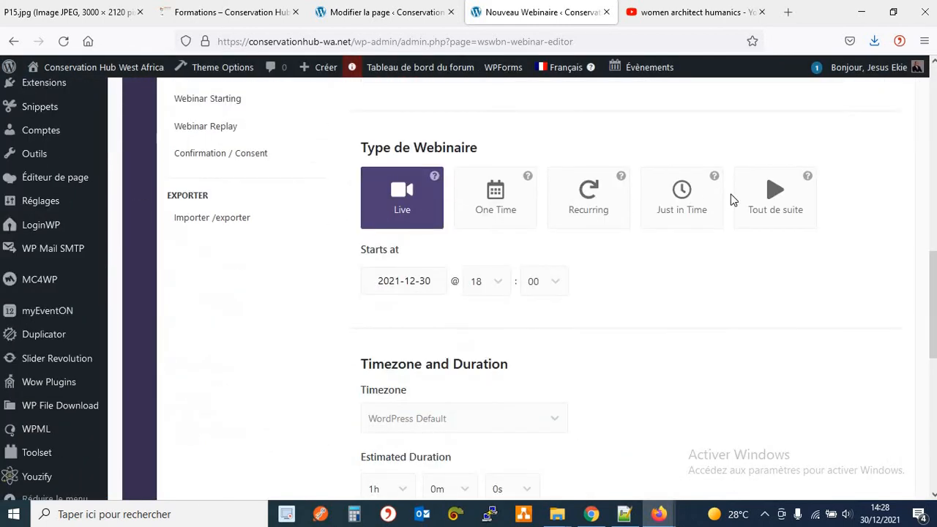
pyautogui.scroll(-3, 653, 333)
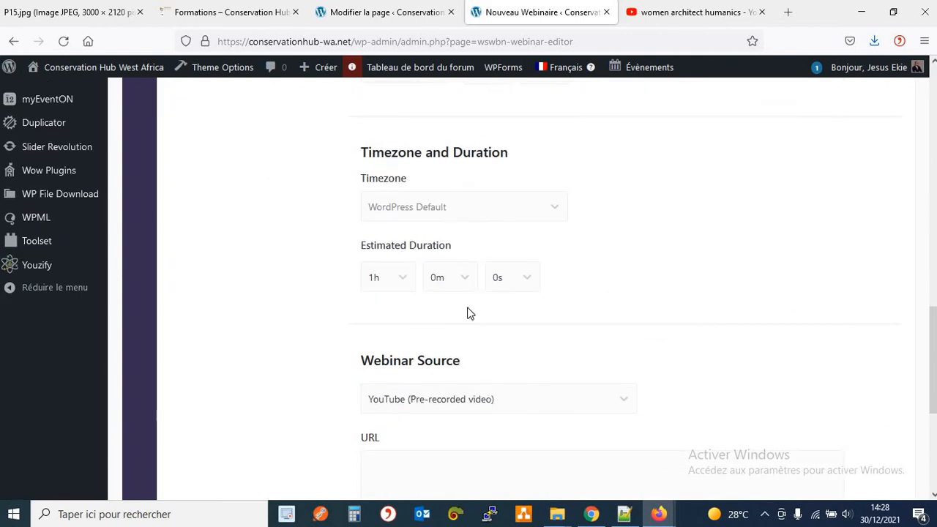
pyautogui.scroll(-4, 496, 340)
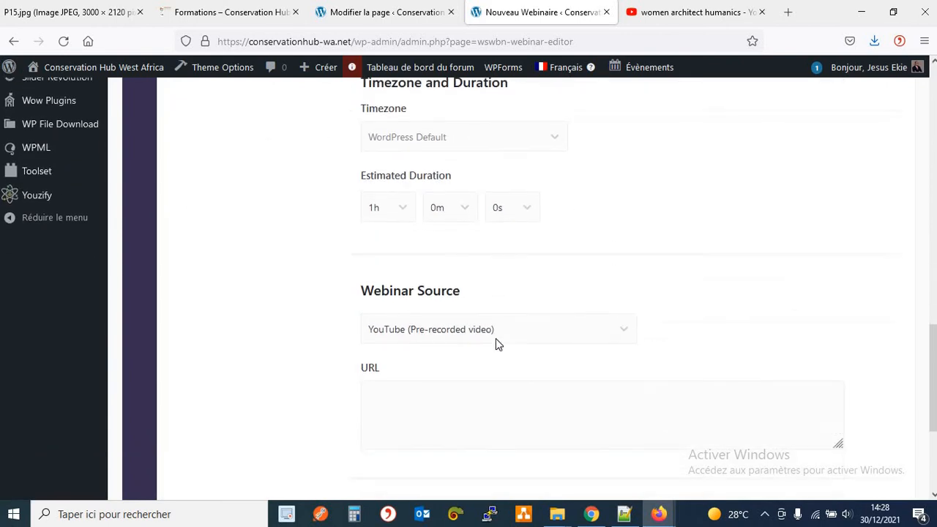
pyautogui.scroll(7, 494, 340)
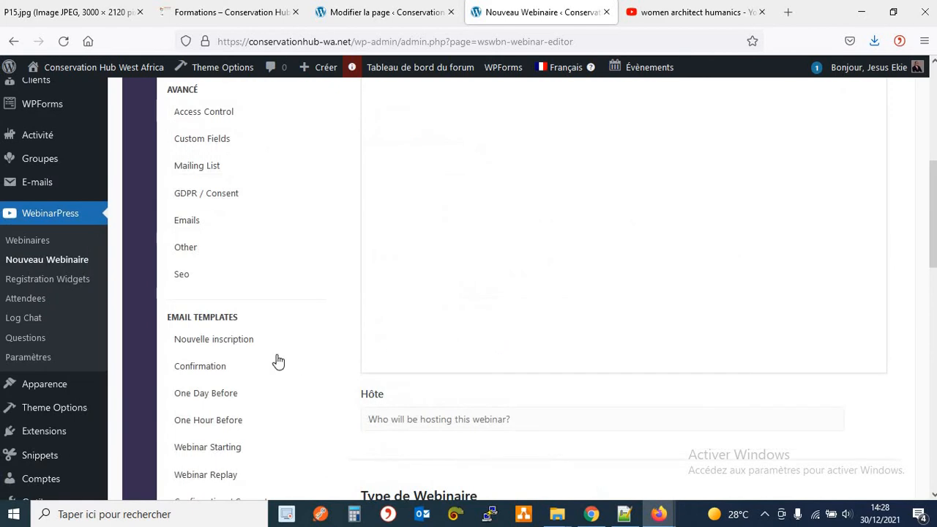
pyautogui.scroll(3, 260, 293)
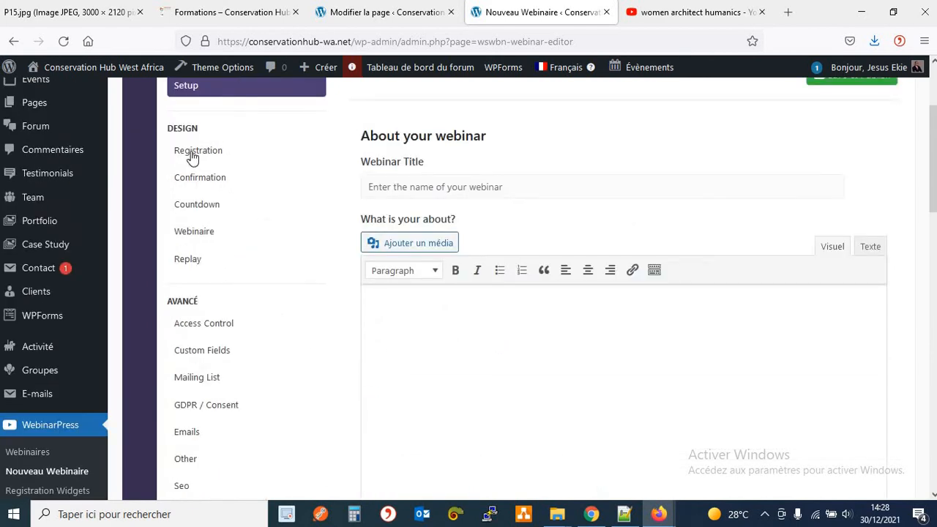
pyautogui.click(202, 325)
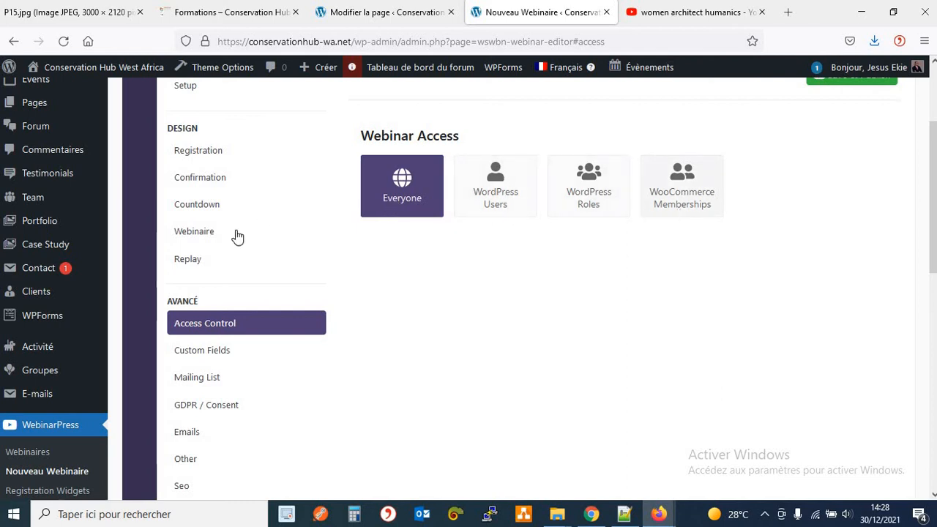
pyautogui.scroll(2, 237, 235)
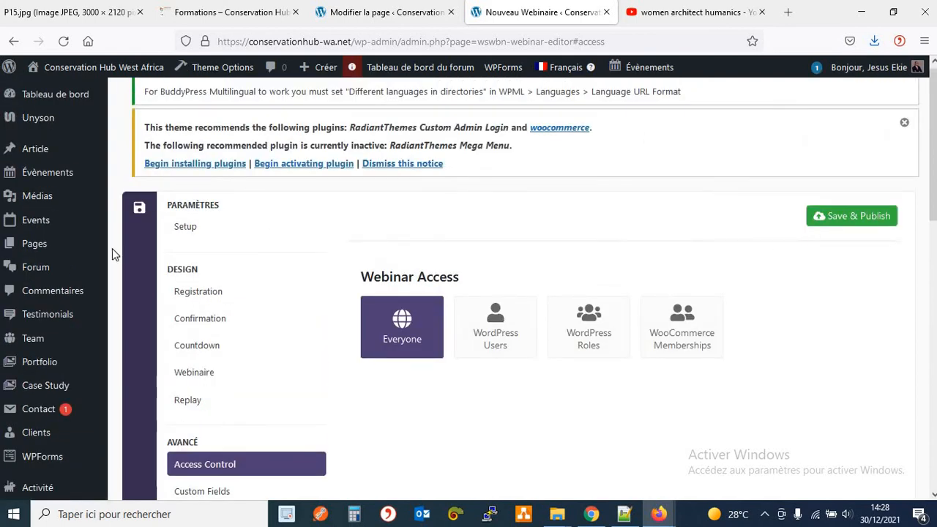
pyautogui.scroll(-5, 112, 248)
# Copy the Inclusion du genre widget's shortcode (id 14112) and return to the Formations page.
pyautogui.click(105, 286)
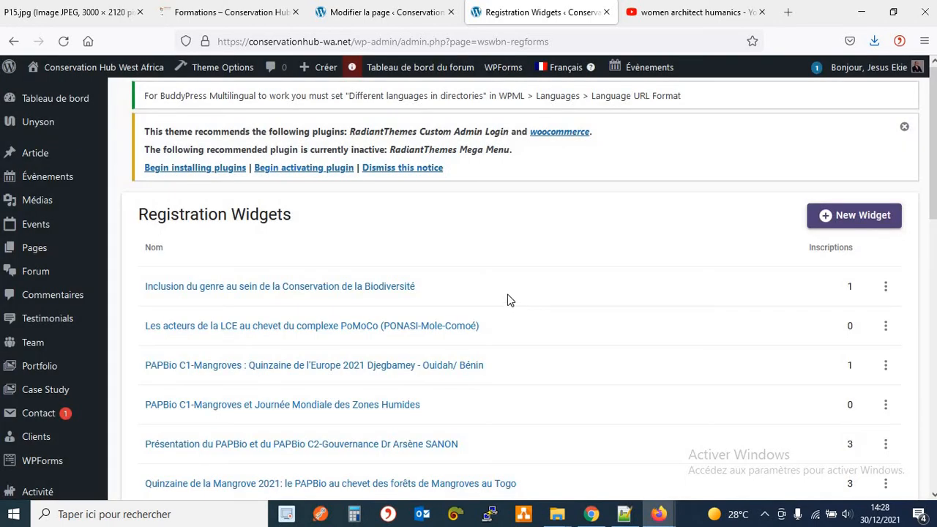
pyautogui.scroll(-2, 508, 293)
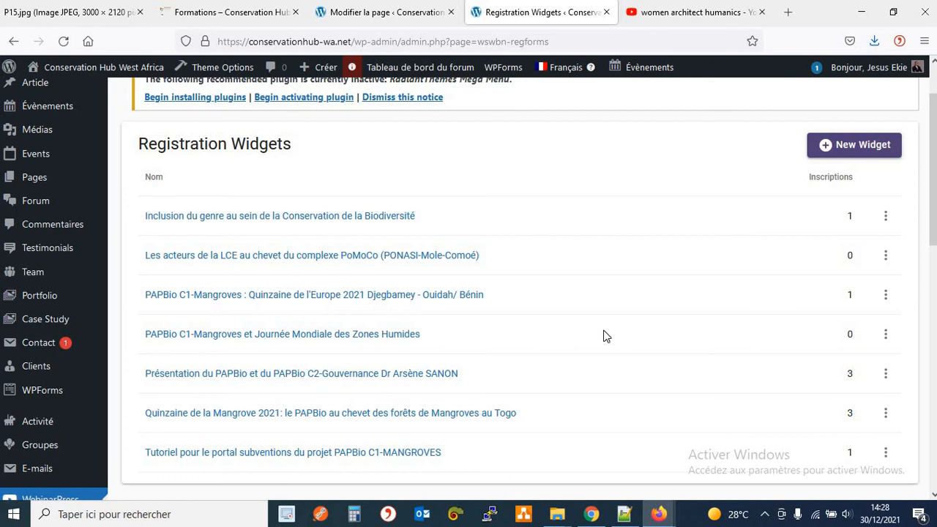
pyautogui.click(885, 215)
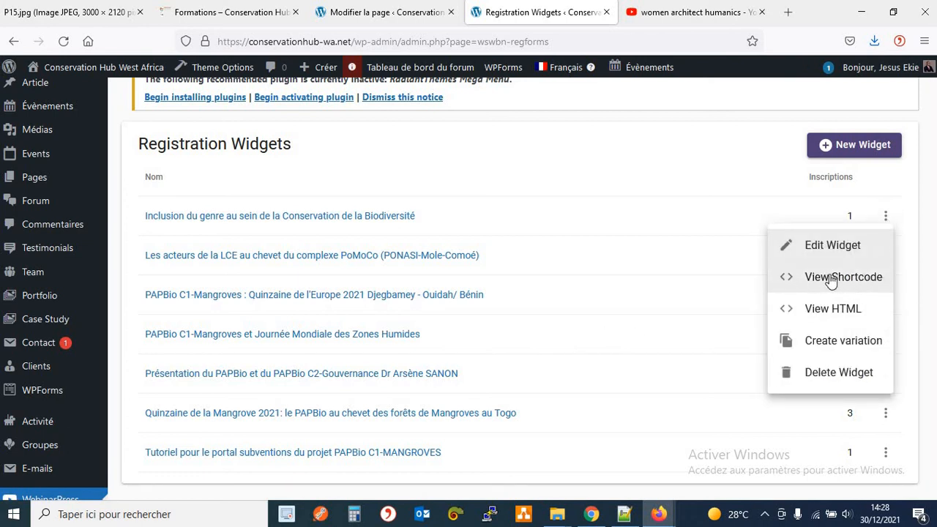
pyautogui.click(833, 275)
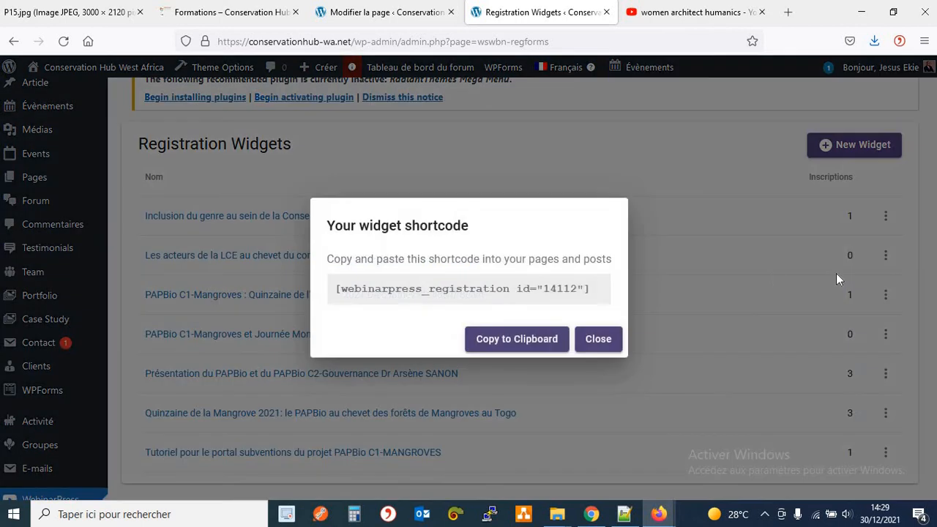
pyautogui.click(494, 347)
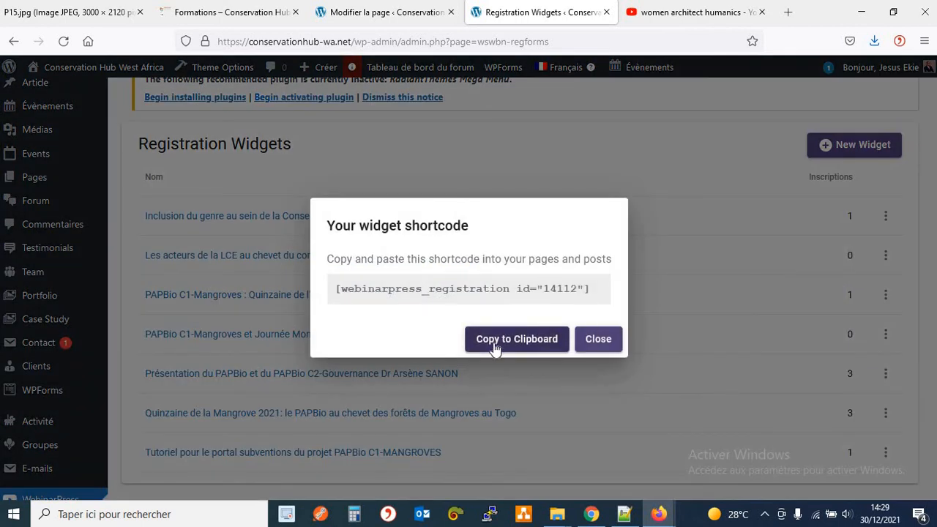
pyautogui.click(375, 13)
pyautogui.click(243, 13)
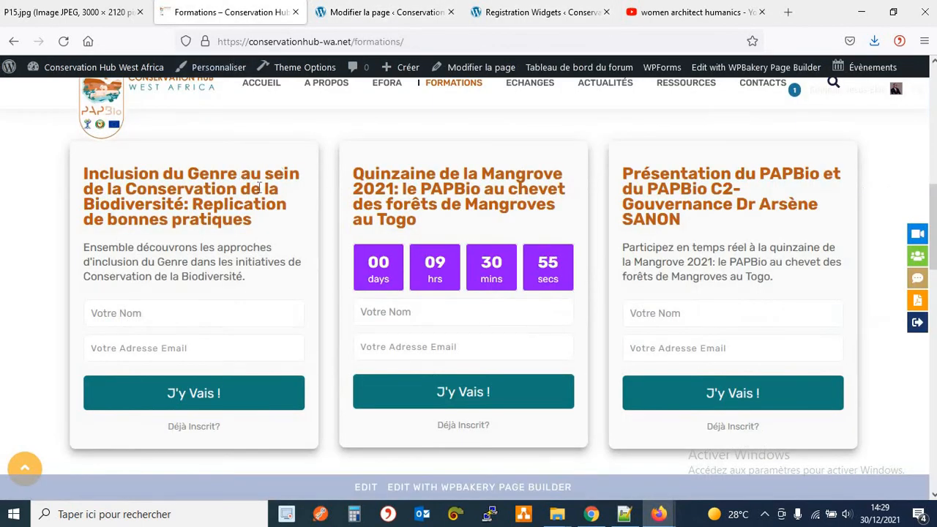
# Add a Bloc de texte element to the second row's empty middle column, found by searching 'text'.
pyautogui.click(376, 14)
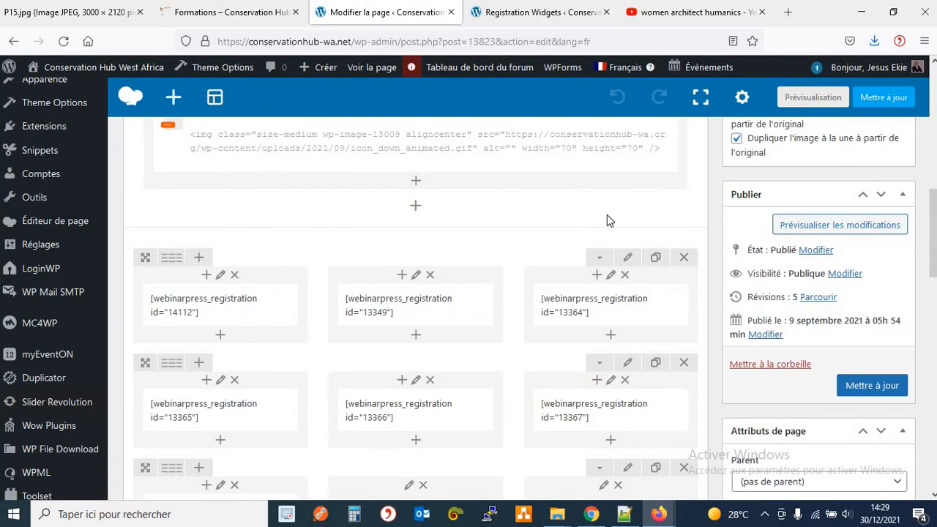
pyautogui.scroll(-3, 606, 219)
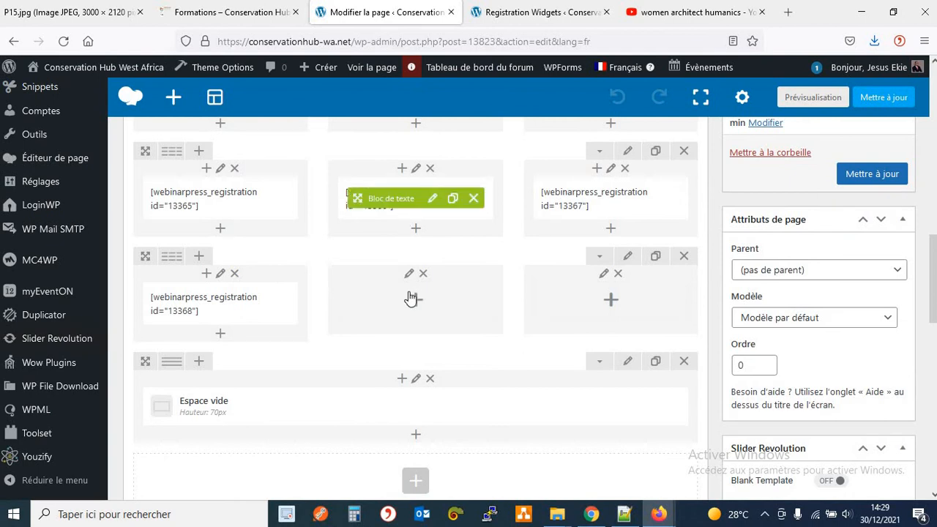
pyautogui.click(416, 302)
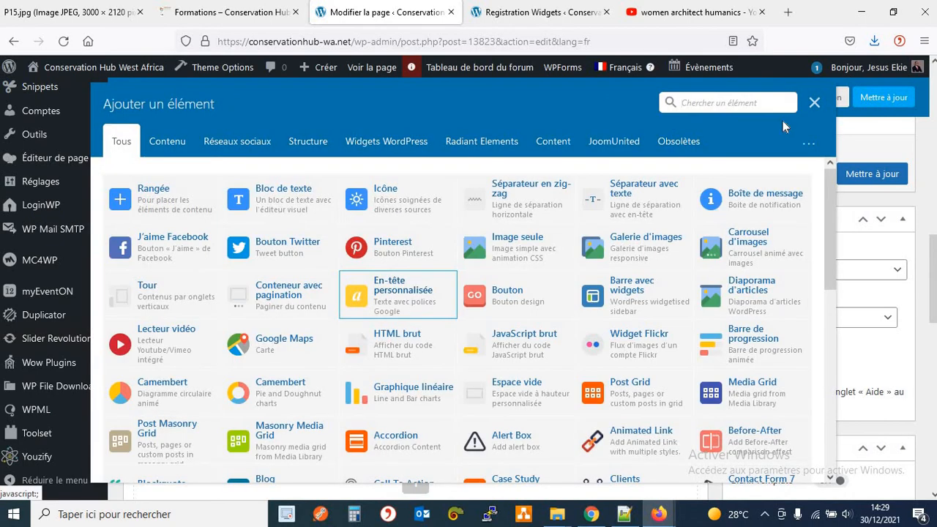
pyautogui.click(815, 101)
pyautogui.click(417, 301)
pyautogui.click(712, 102)
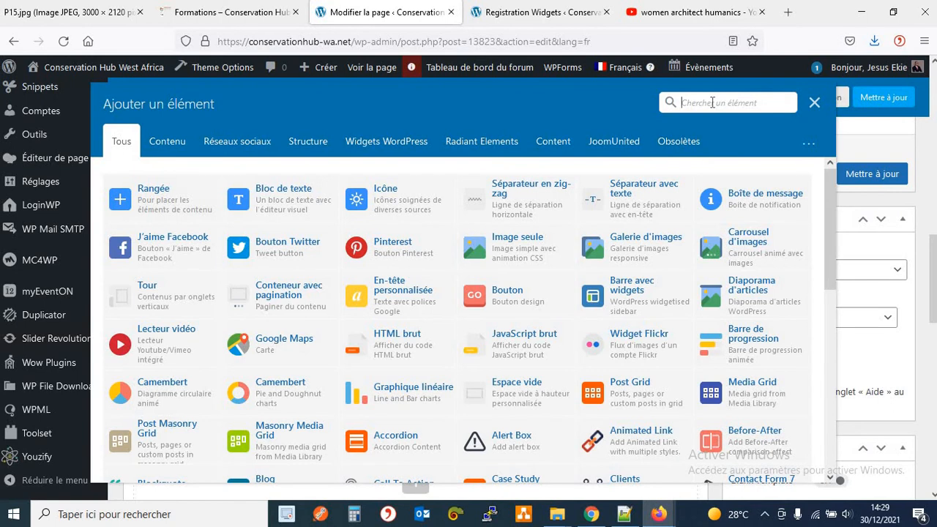
pyautogui.write('zon')
pyautogui.press('BackSpace')
pyautogui.press('BackSpace')
pyautogui.press('BackSpace')
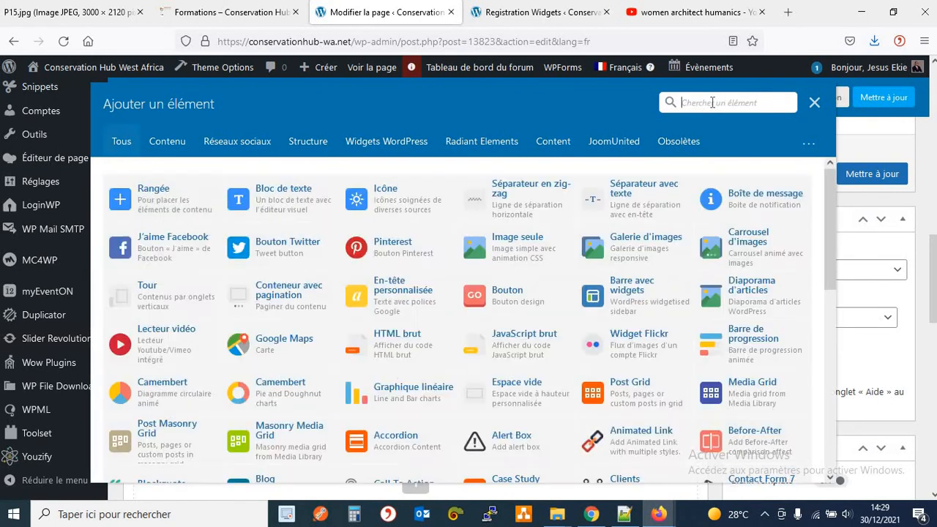
pyautogui.write('text')
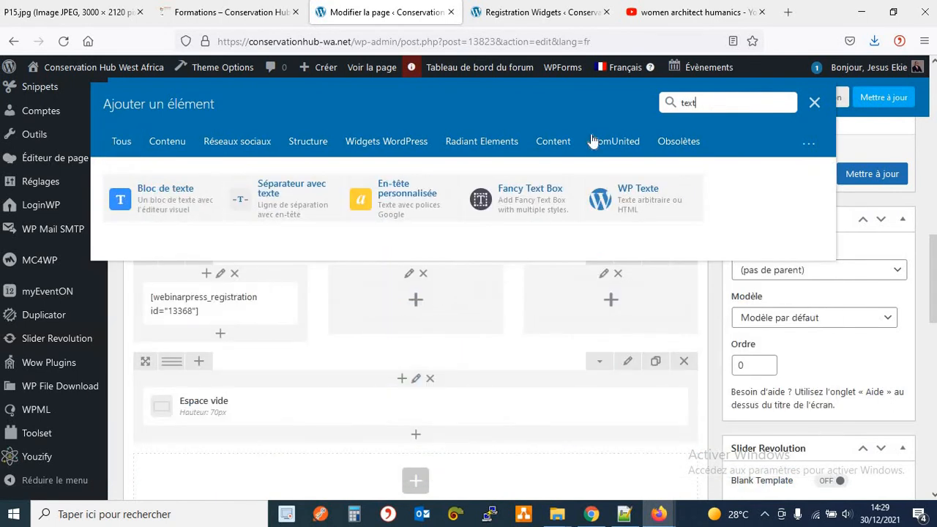
pyautogui.click(182, 209)
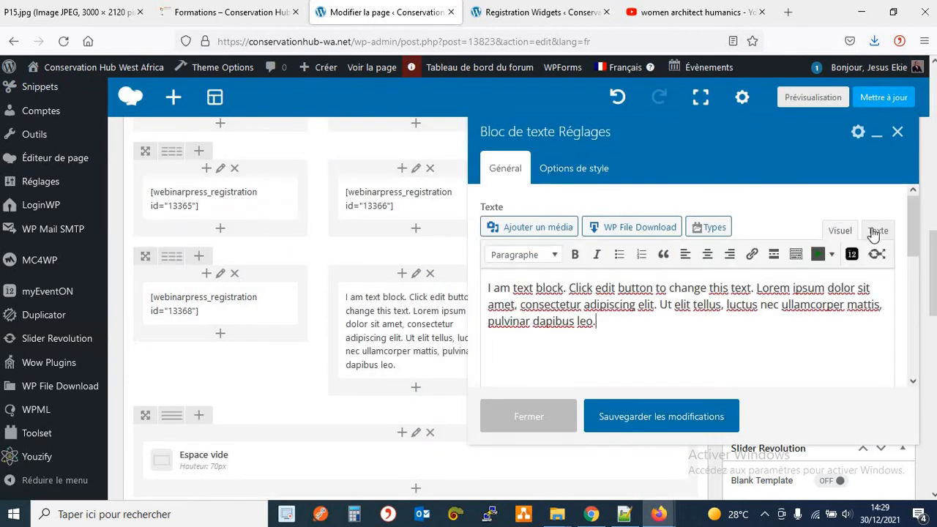
# Replace the block's placeholder with [webinarpress_registration id="14112"] and save the changes.
pyautogui.click(877, 231)
pyautogui.tripleClick(619, 296)
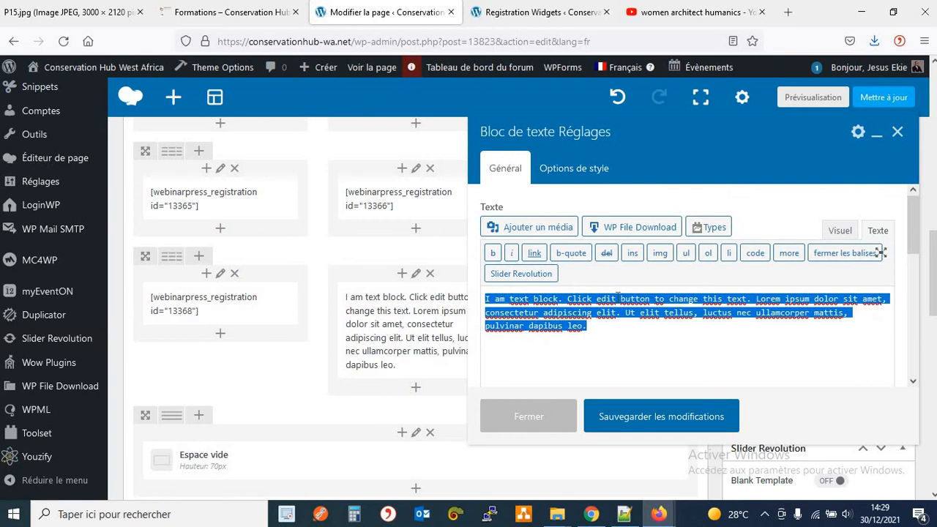
pyautogui.hotkey('ctrl', 'v')
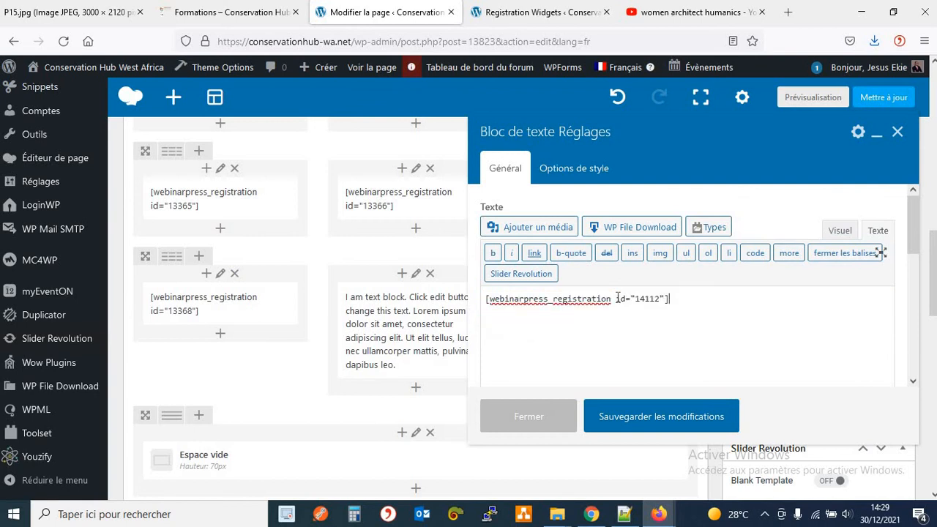
pyautogui.click(650, 423)
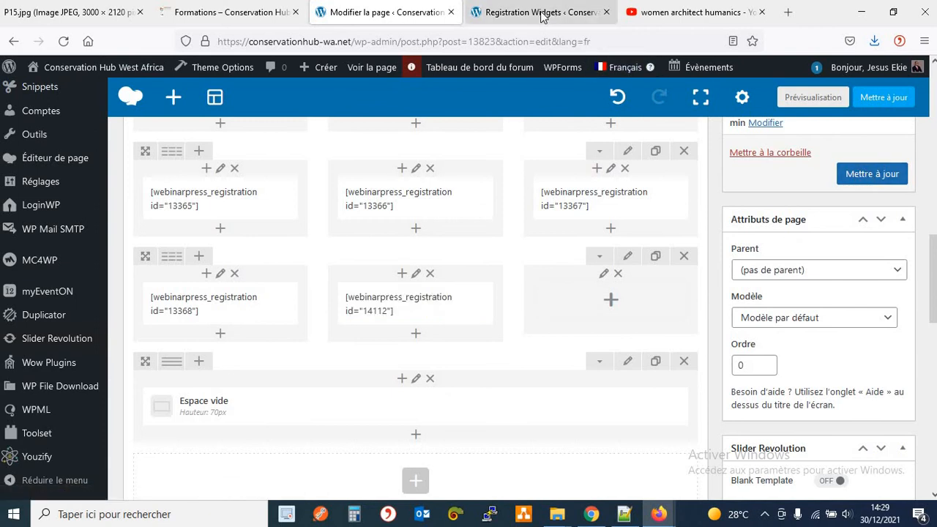
pyautogui.click(240, 21)
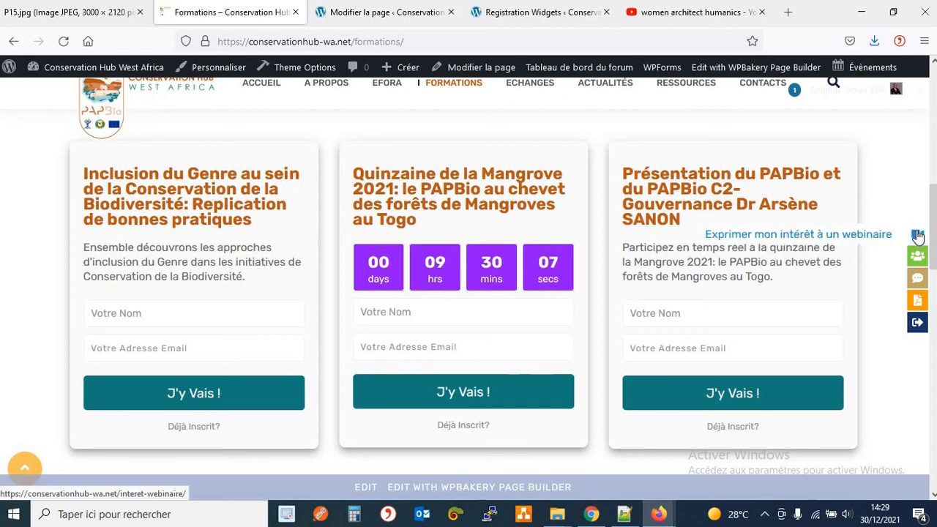
# Return from the live Formations page to the page editor, then go to the dashboard home.
pyautogui.click(384, 12)
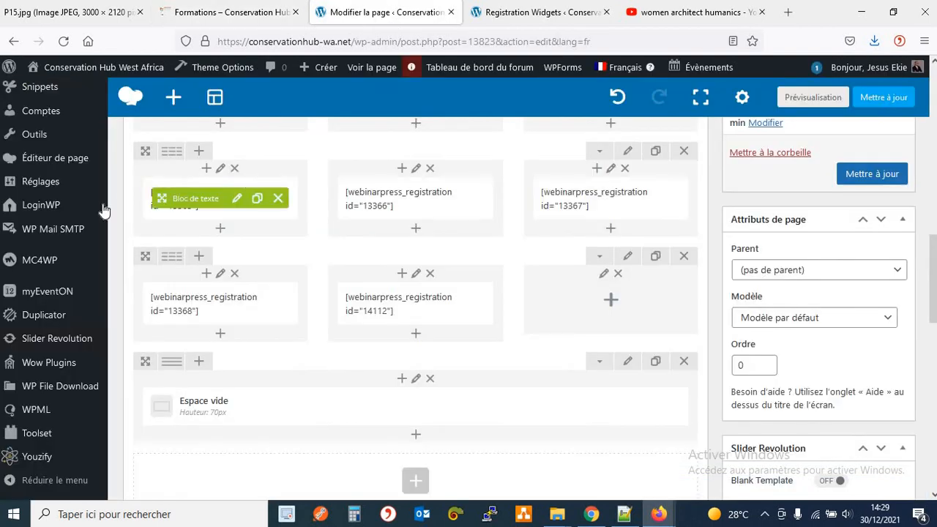
pyautogui.moveTo(82, 184)
pyautogui.scroll(-2, 76, 189)
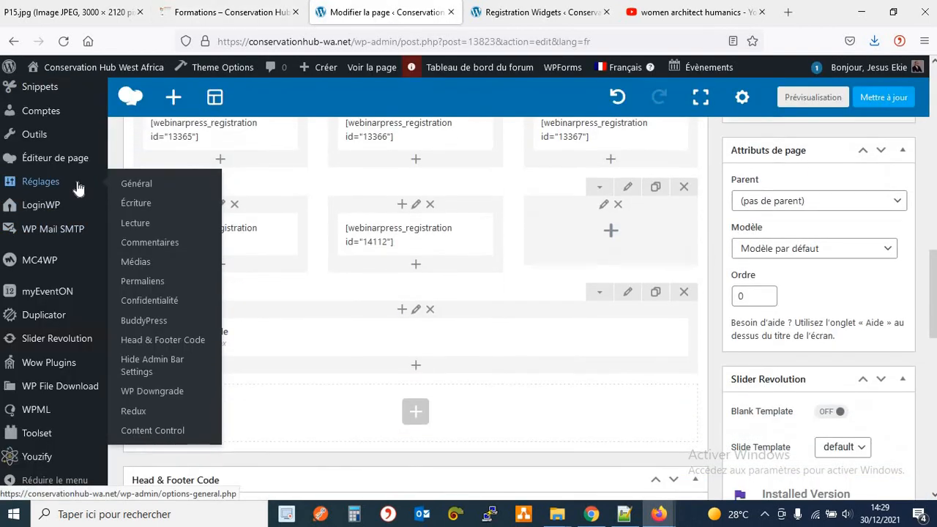
pyautogui.scroll(3, 33, 110)
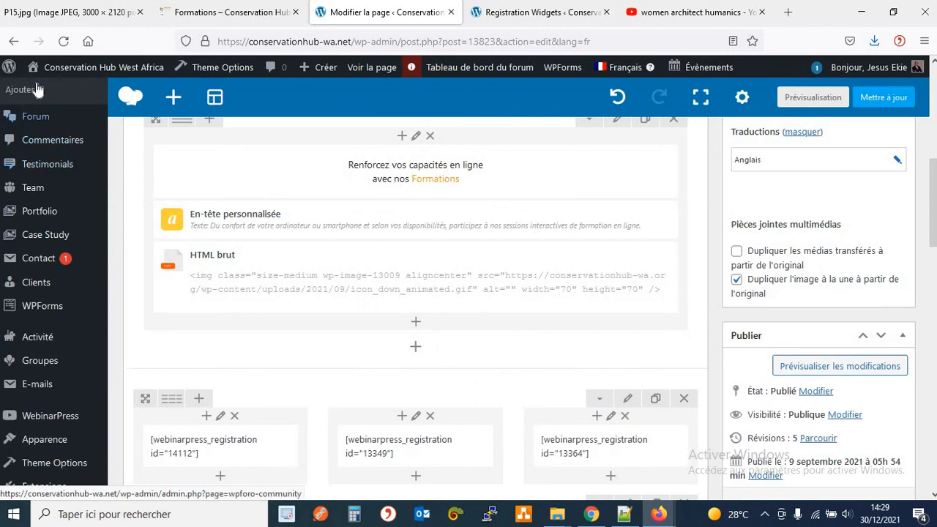
pyautogui.scroll(3, 33, 109)
pyautogui.click(121, 101)
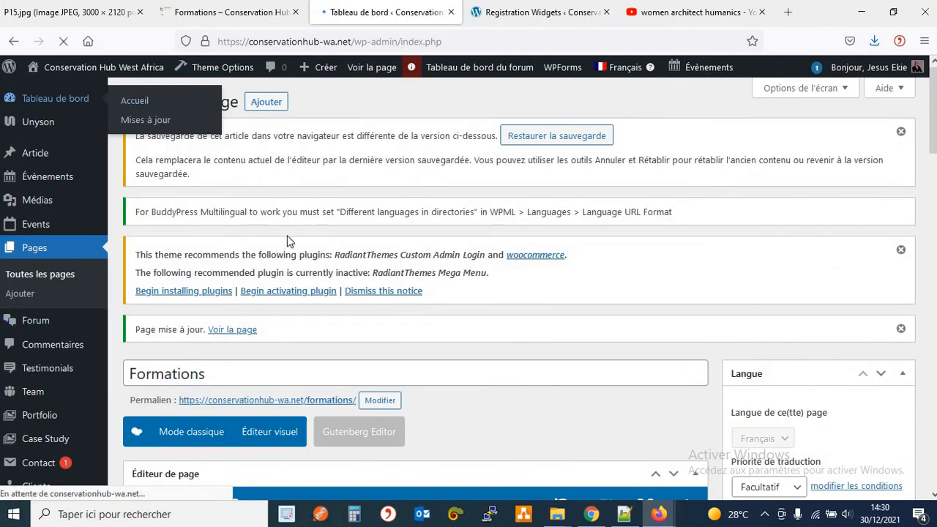
# Open the Intérêt Webinaire / Webinar Interest form from the WPForms all-forms list.
pyautogui.scroll(-3, 112, 232)
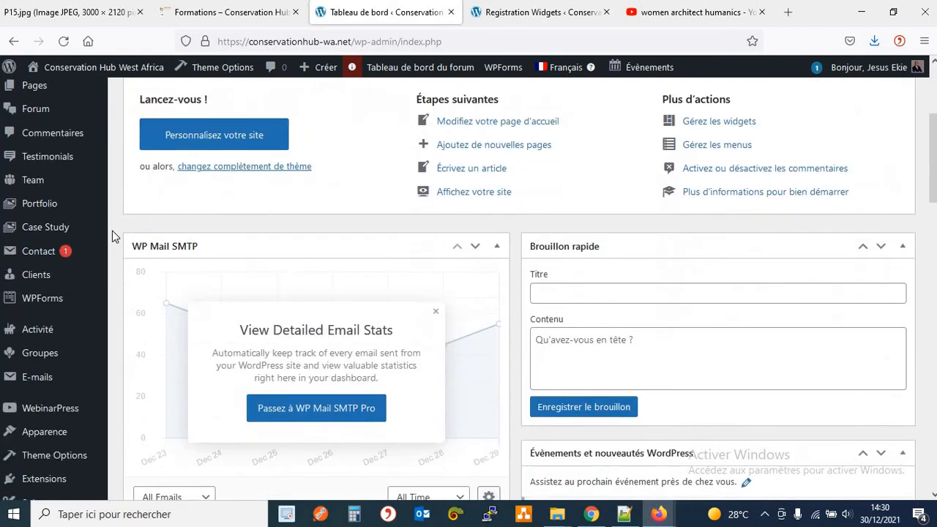
pyautogui.scroll(-2, 112, 231)
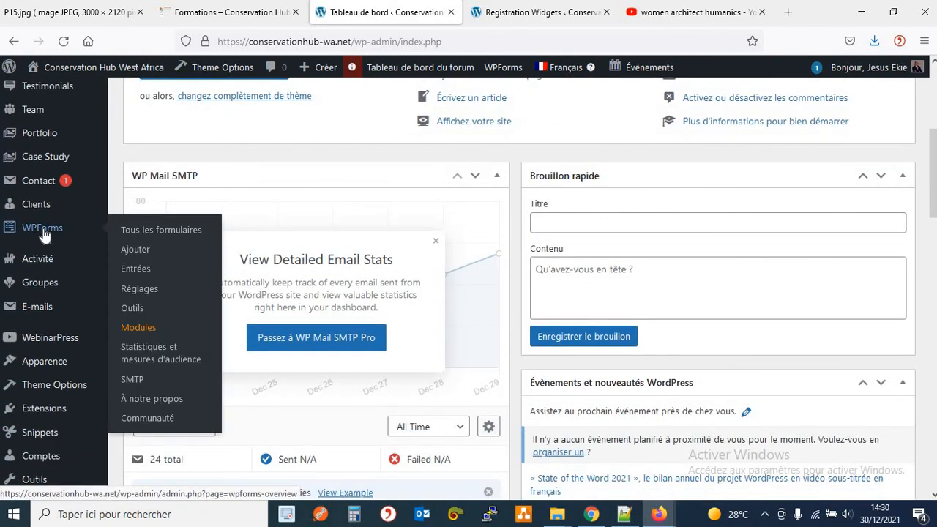
pyautogui.click(157, 232)
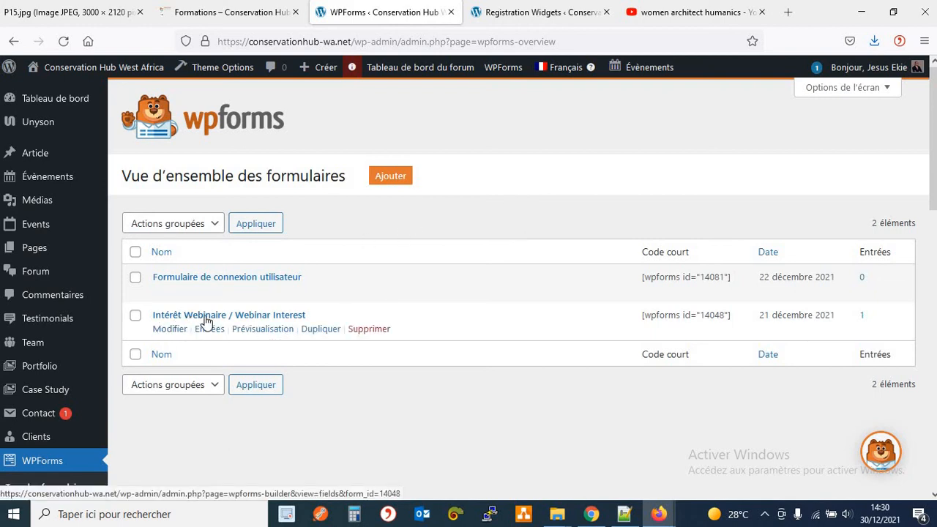
pyautogui.click(236, 316)
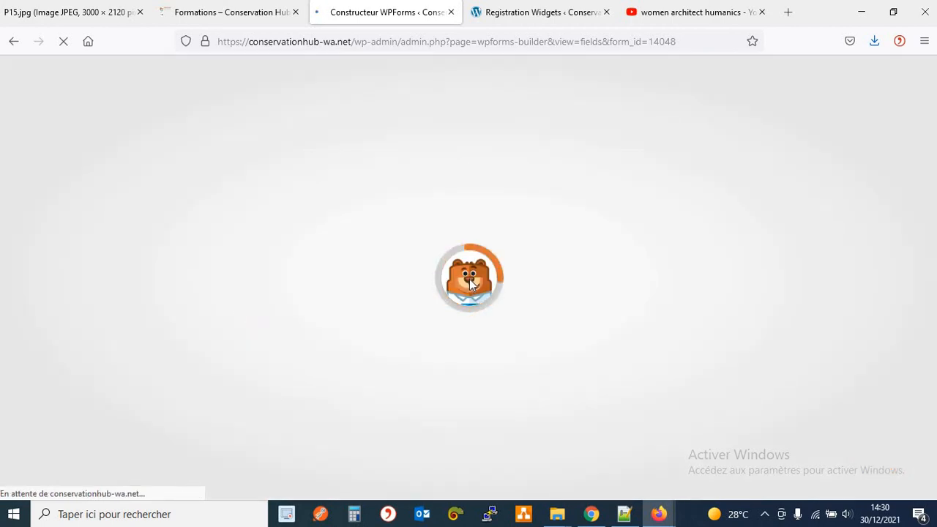
# Open the Choix Webinaire / Select Webinar dropdown and review its choices Webinaire 01, 02 and 03.
pyautogui.scroll(-3, 481, 296)
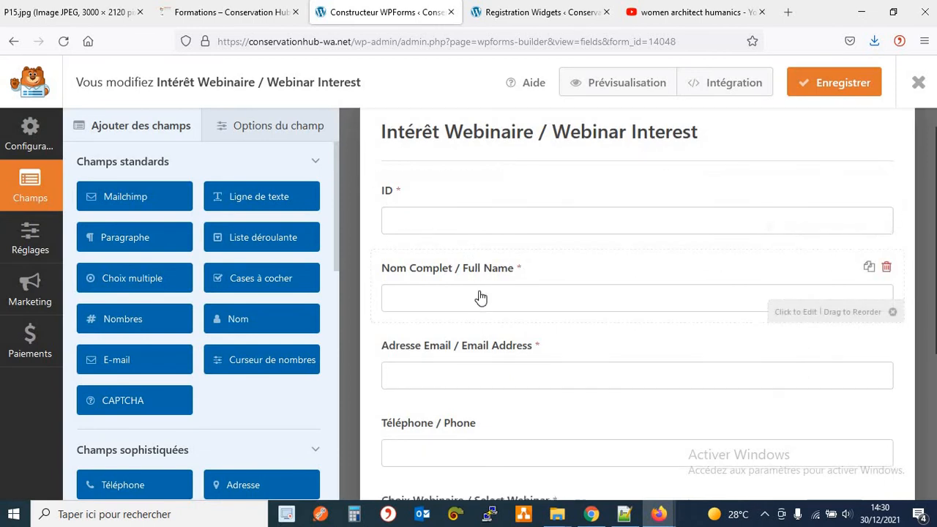
pyautogui.click(420, 307)
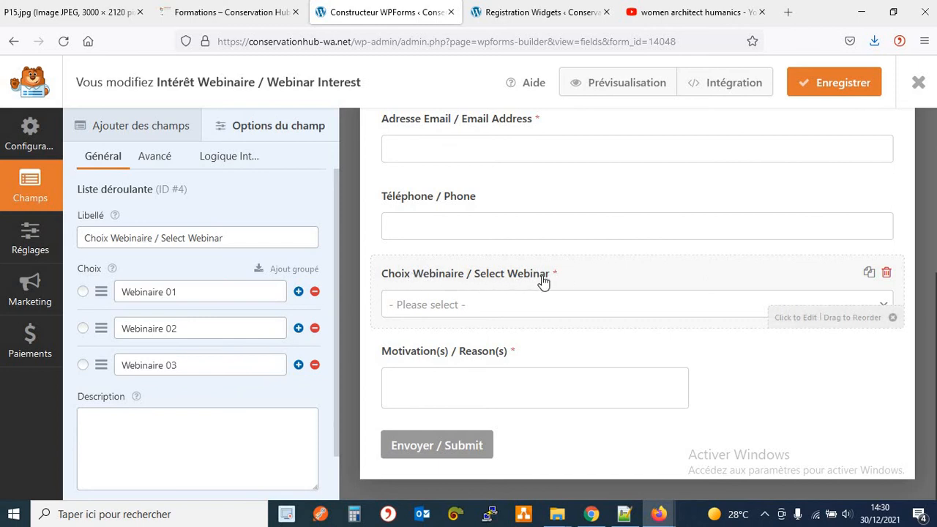
pyautogui.tripleClick(182, 293)
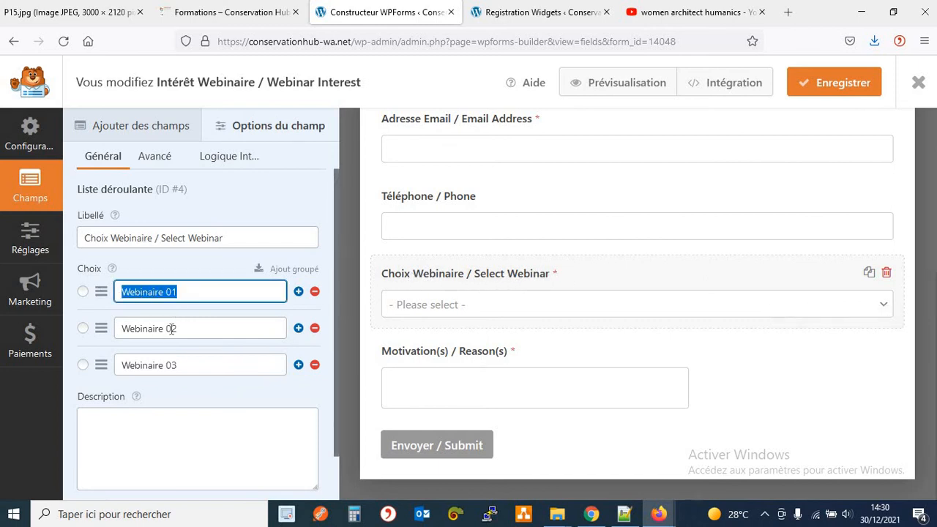
pyautogui.tripleClick(219, 328)
pyautogui.tripleClick(131, 360)
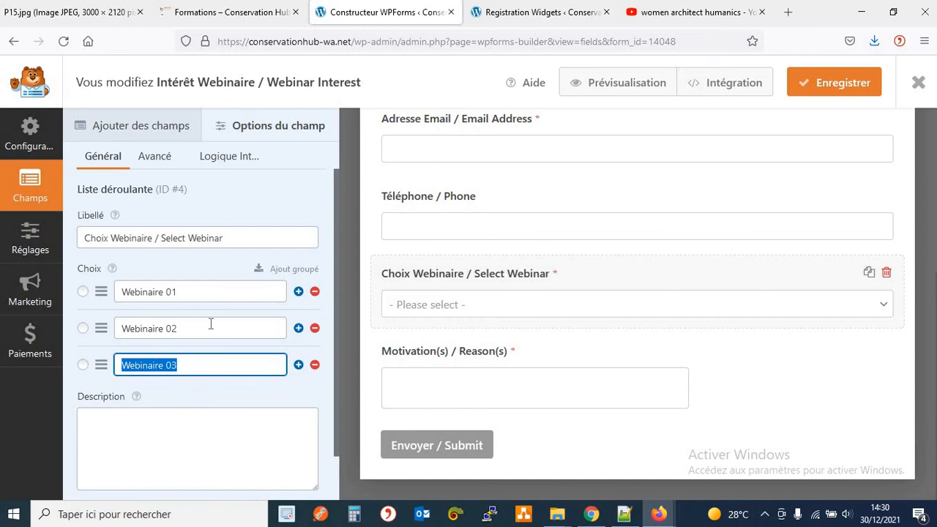
pyautogui.tripleClick(211, 326)
pyautogui.tripleClick(179, 292)
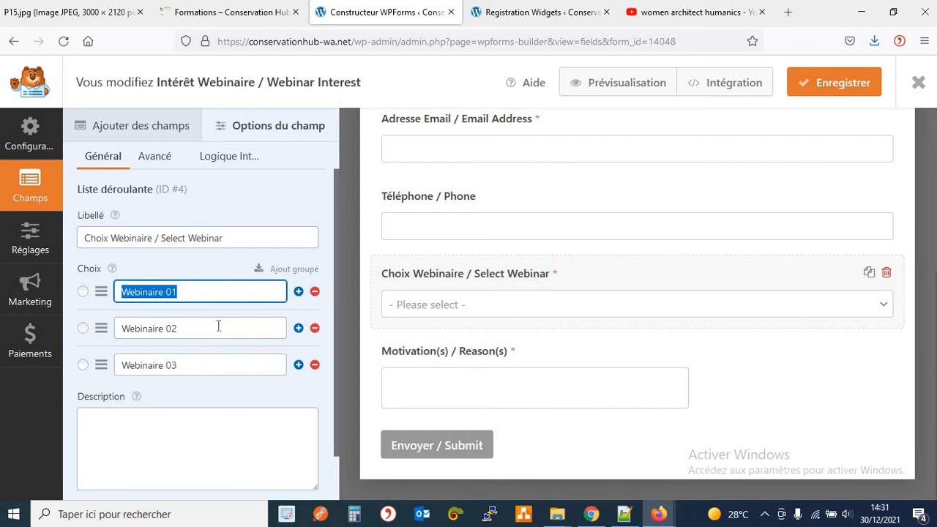
# Add and then remove an empty fourth choice, and save the Webinar Interest form.
pyautogui.click(297, 364)
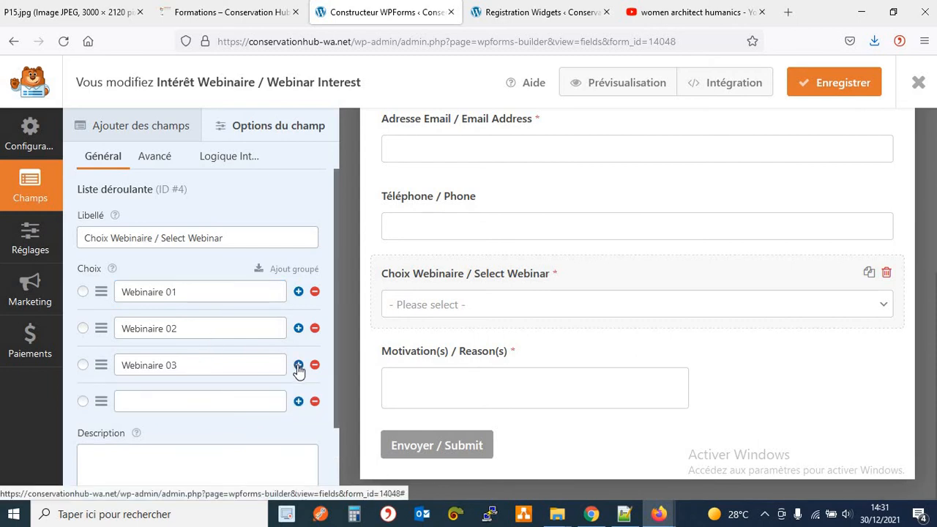
pyautogui.click(314, 401)
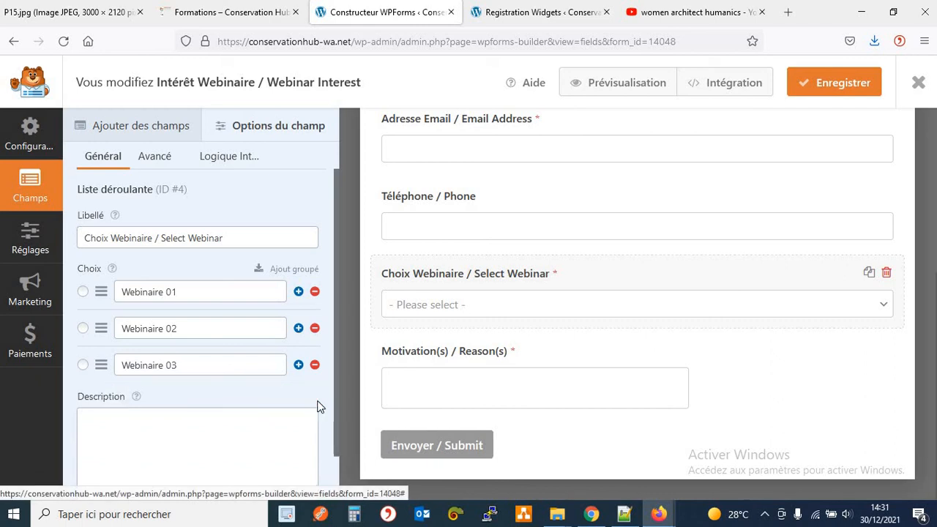
pyautogui.click(829, 88)
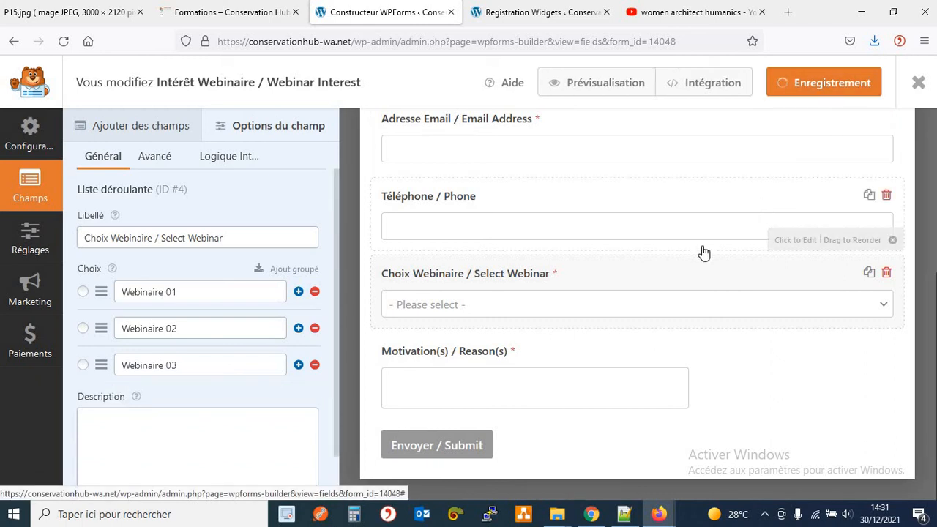
pyautogui.click(265, 17)
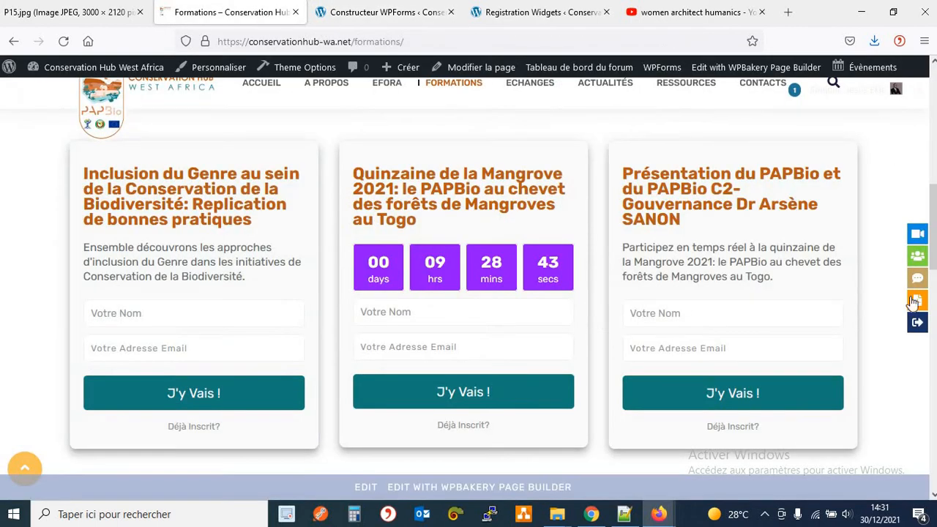
# View the Select Webinar dropdown on the live Intérêt Webinaire page, then return to the form builder.
pyautogui.click(918, 238)
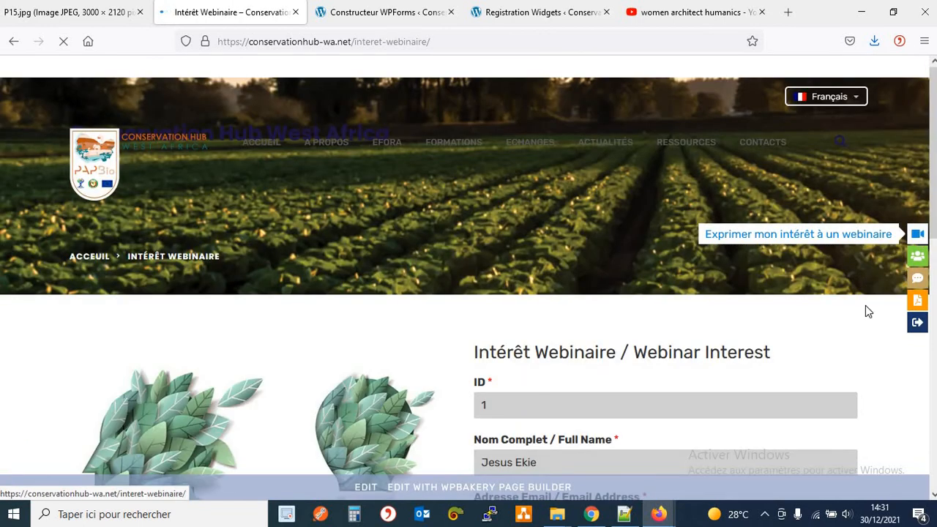
pyautogui.scroll(-2, 790, 287)
pyautogui.scroll(-2, 790, 286)
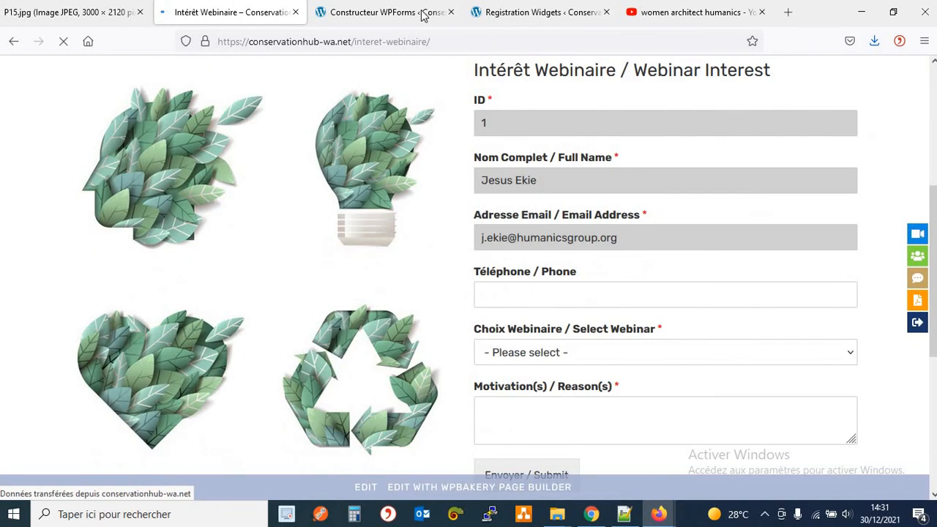
pyautogui.click(380, 17)
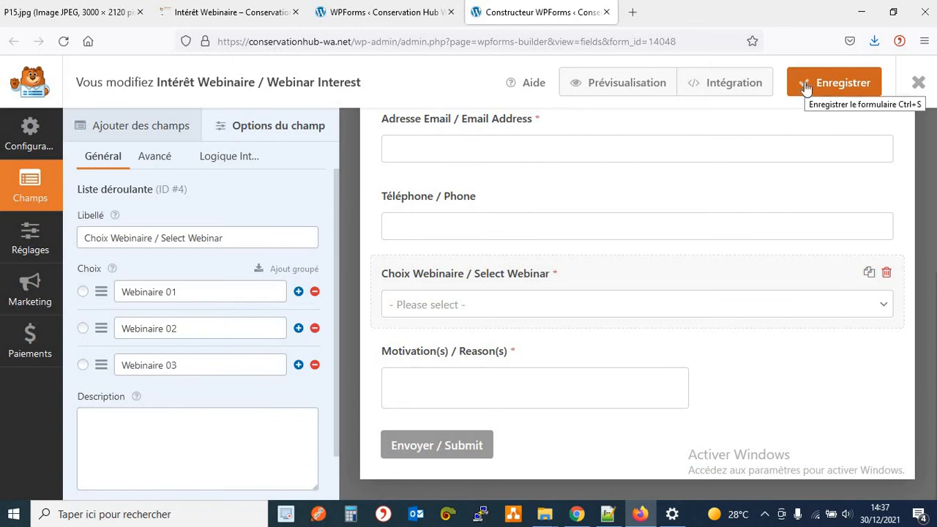
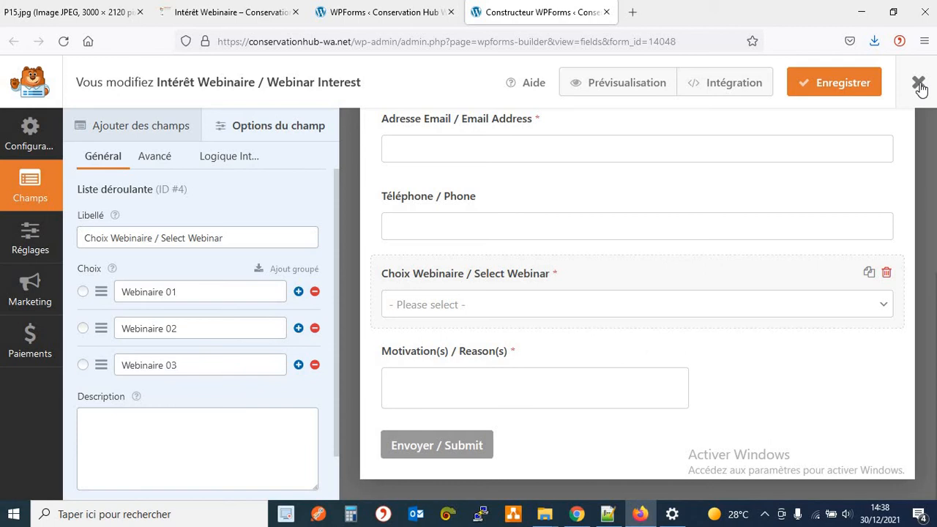
# Close the form builder and open WPForms Entrées, showing the chart peaking at 1 on Dec 28.
pyautogui.click(919, 85)
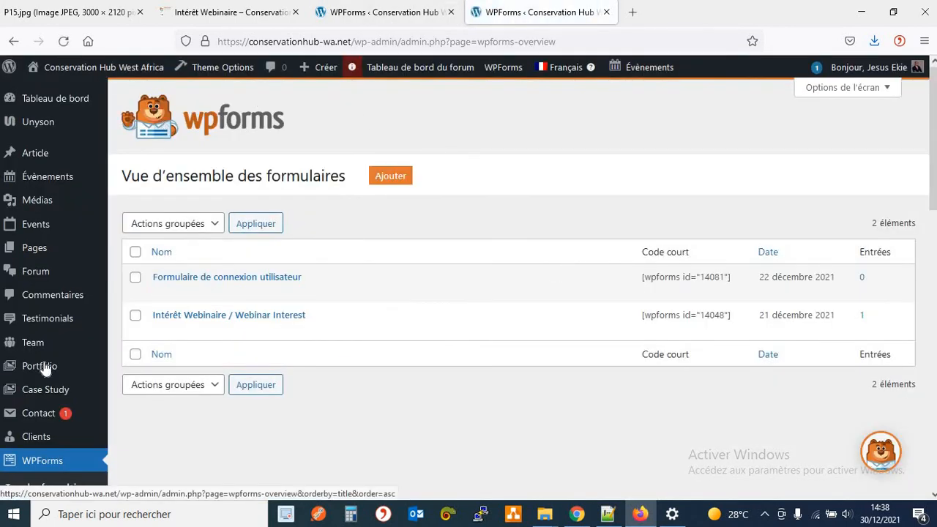
pyautogui.scroll(-3, 212, 307)
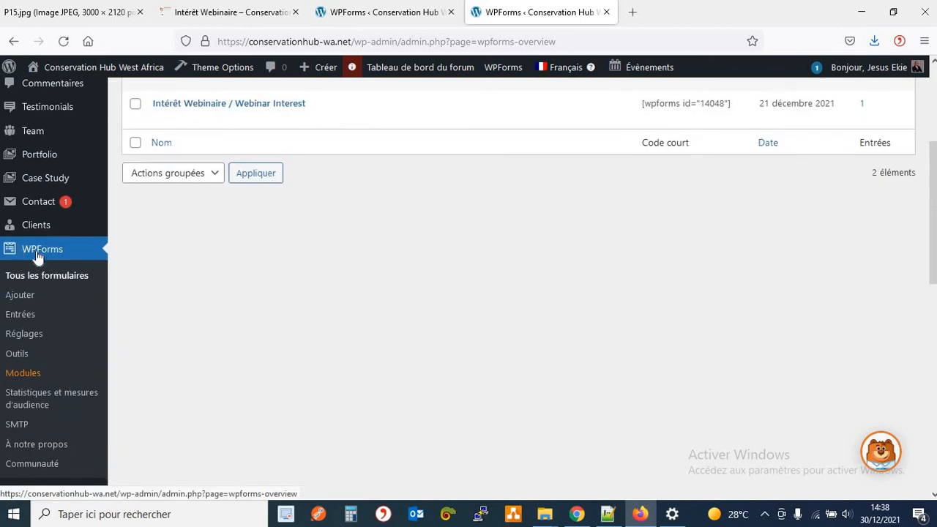
pyautogui.click(21, 315)
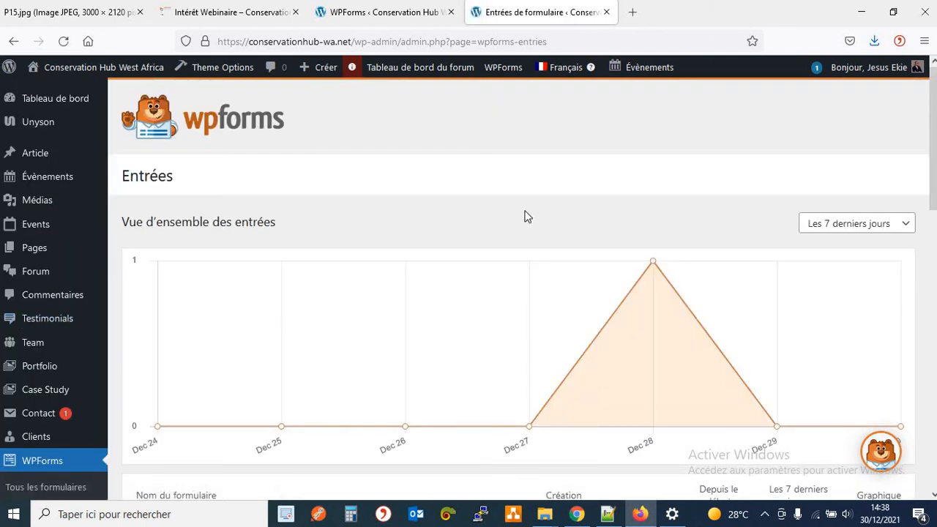
# Open the Intérêt Webinaire / Webinar Interest entries list, showing submission ID 35 from 28 décembre 2021.
pyautogui.scroll(-5, 525, 215)
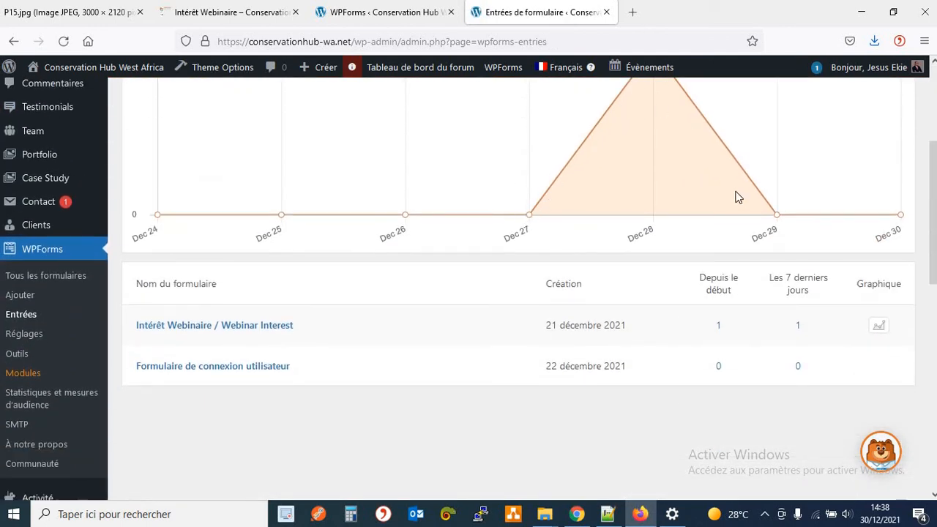
pyautogui.click(231, 332)
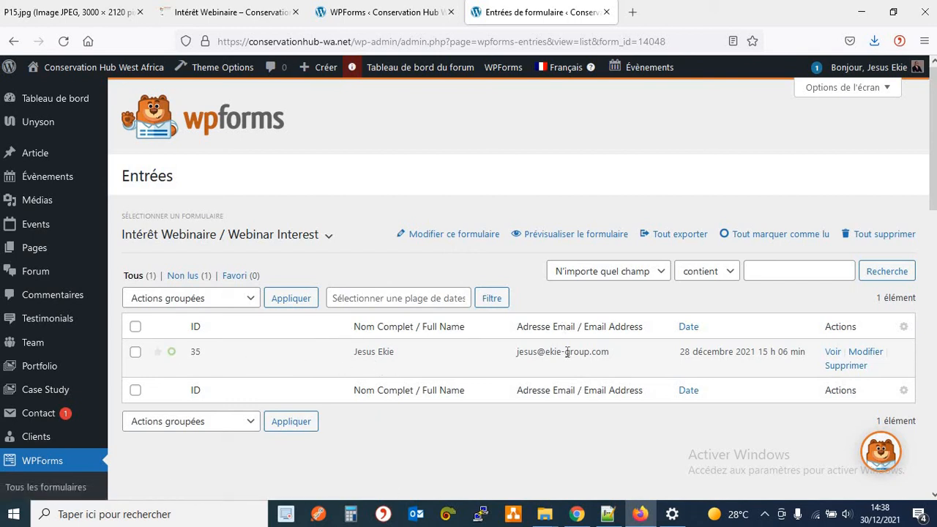
# View entry 35's details, including the chosen Webinaire 02 and the motivation text.
pyautogui.click(833, 353)
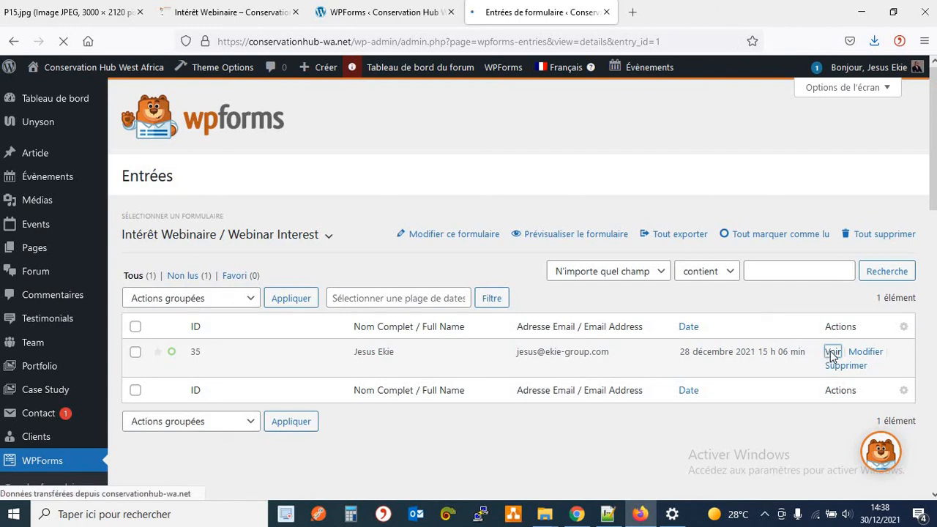
pyautogui.scroll(-3, 332, 311)
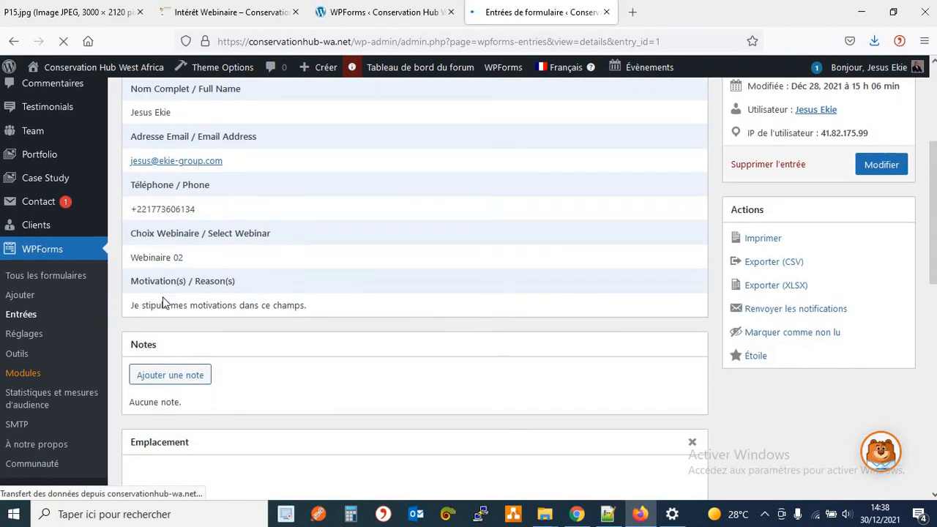
pyautogui.tripleClick(141, 253)
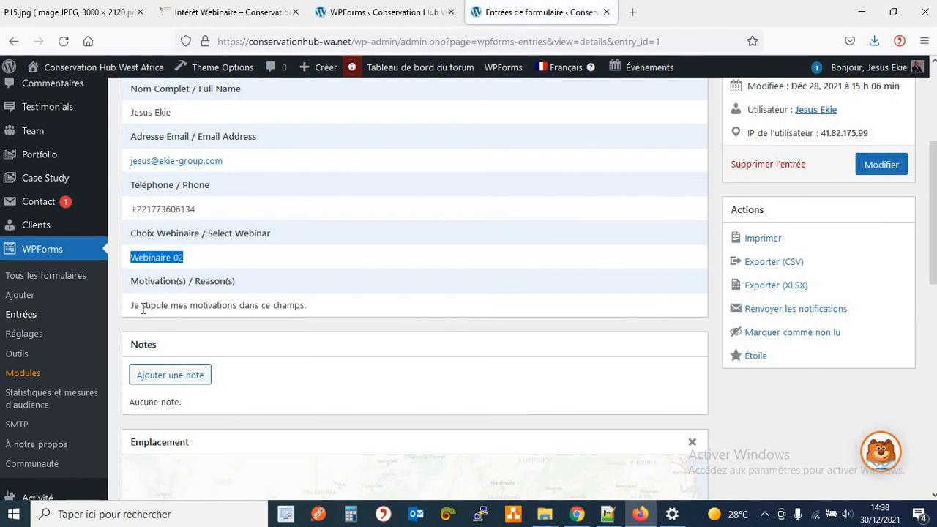
pyautogui.moveTo(133, 306); pyautogui.dragTo(295, 307)
pyautogui.click(319, 307)
pyautogui.scroll(-2, 324, 306)
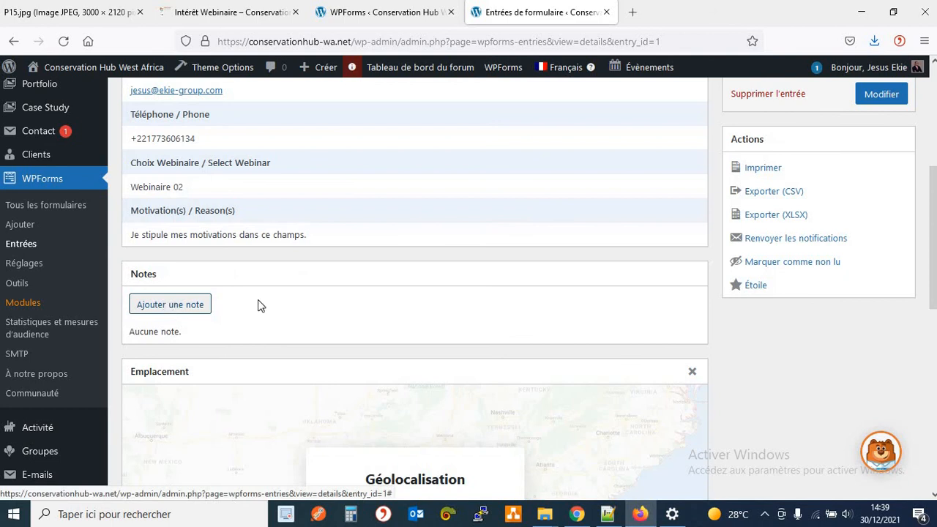
pyautogui.scroll(2, 629, 268)
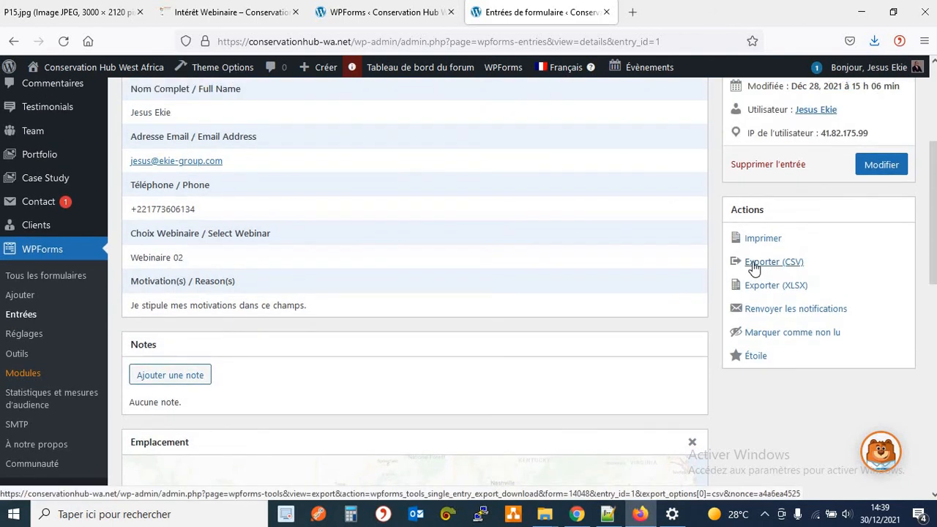
pyautogui.scroll(6, 603, 272)
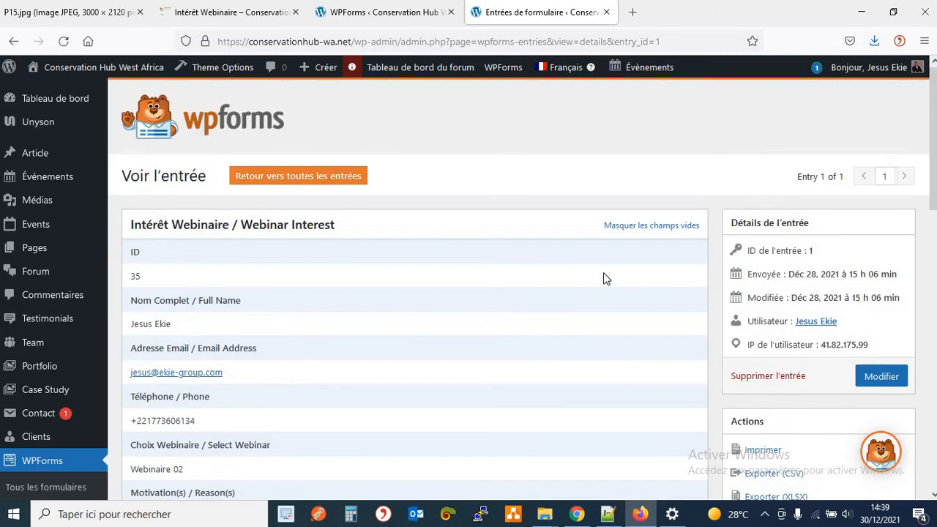
# Return to the Intérêt Webinaire entries list via the Entrées overview.
pyautogui.click(13, 41)
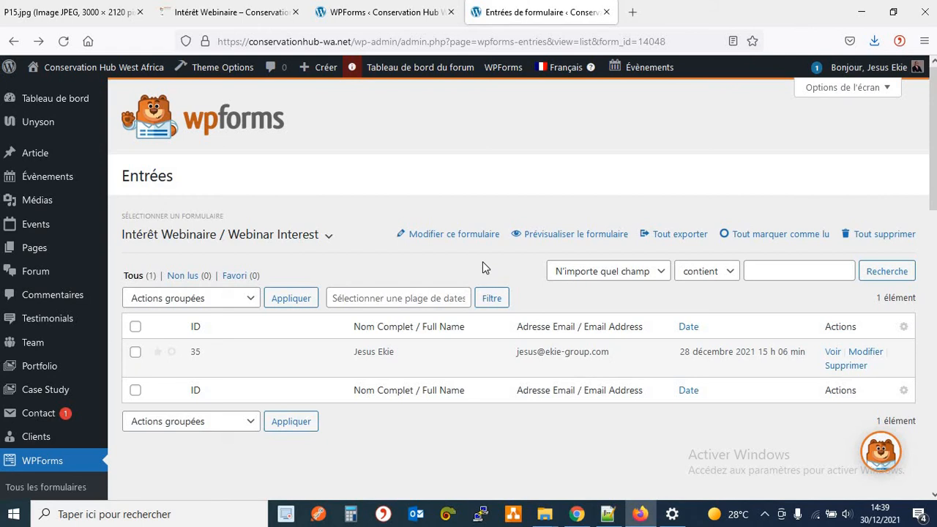
pyautogui.scroll(-2, 84, 453)
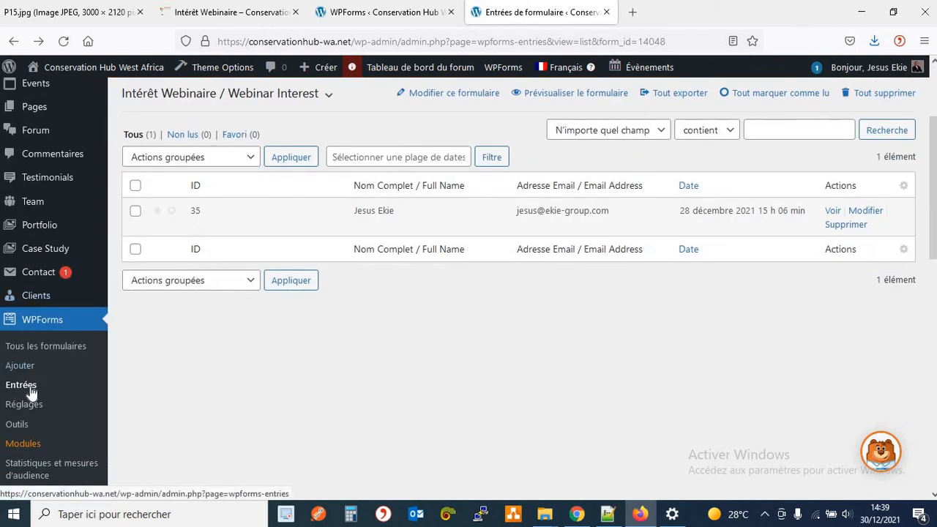
pyautogui.click(27, 390)
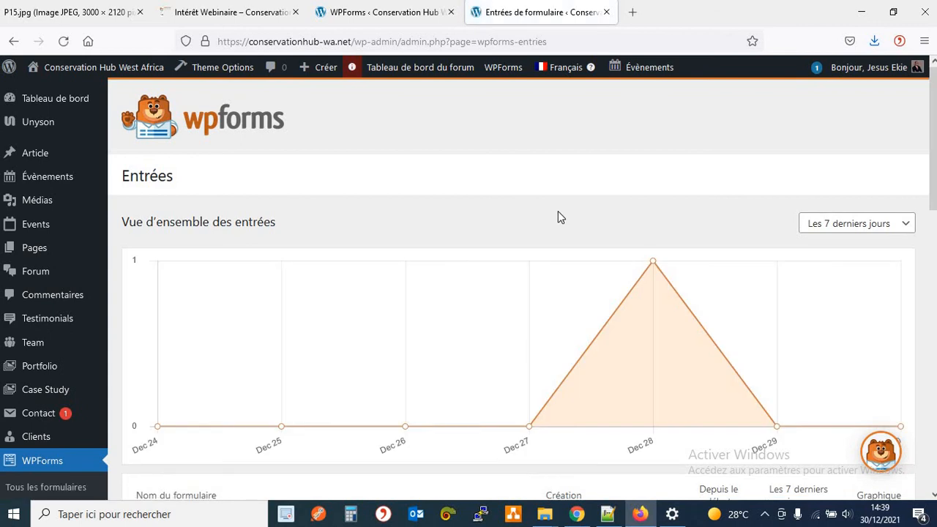
pyautogui.scroll(-5, 558, 212)
pyautogui.click(265, 188)
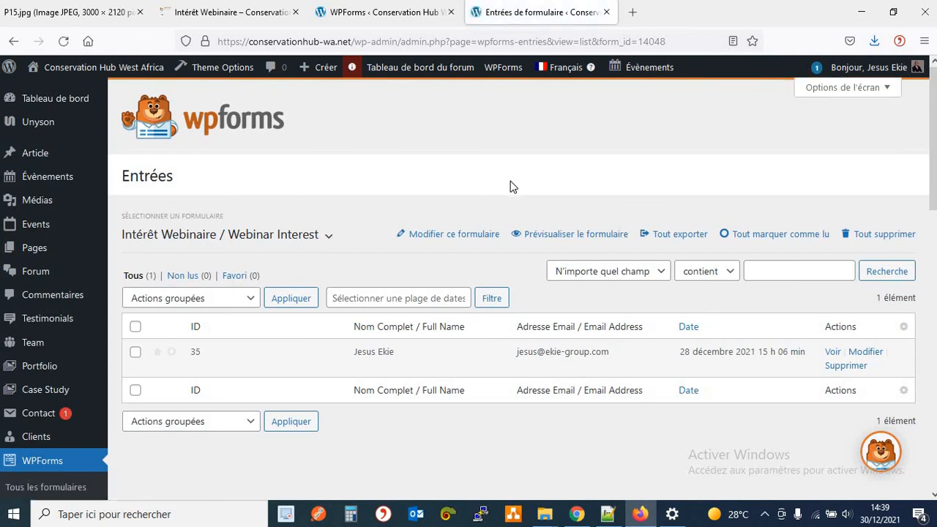
# Open Tout exporter for the Webinar Interest form and review its export options with all six fields.
pyautogui.click(673, 241)
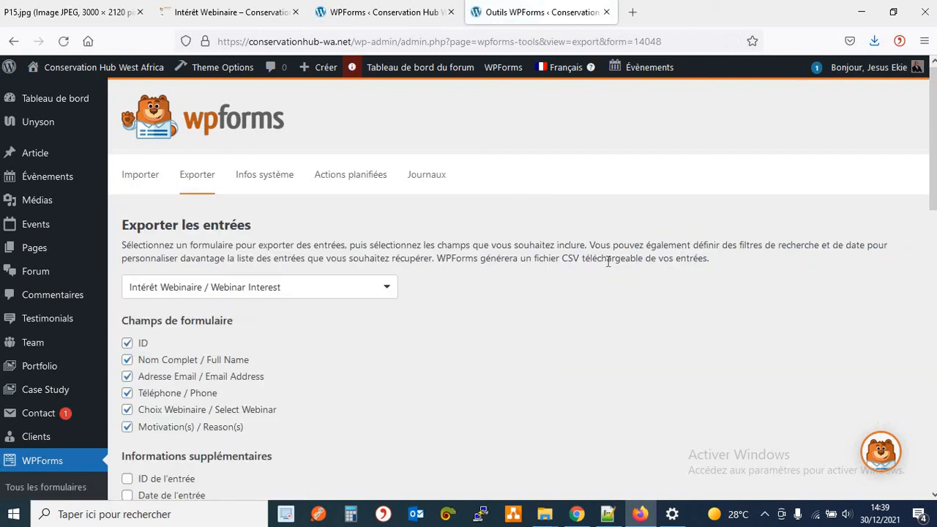
pyautogui.scroll(-3, 607, 261)
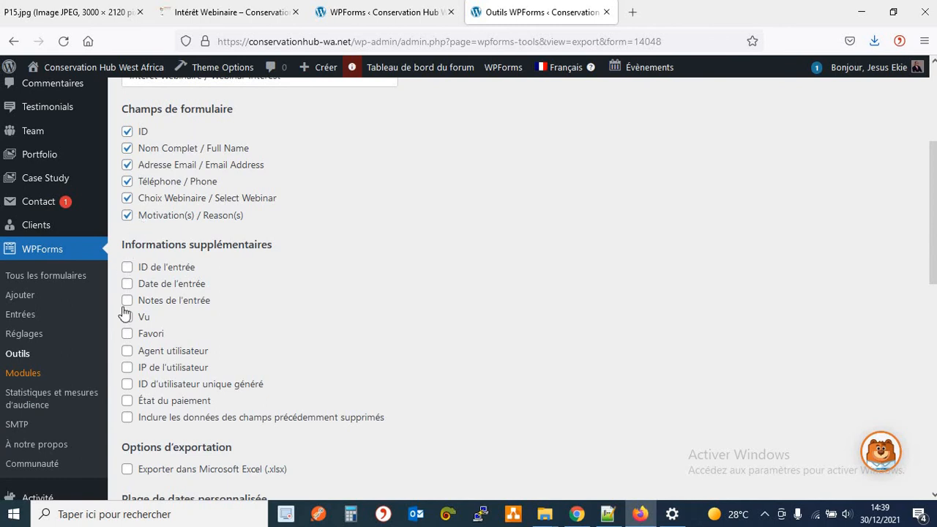
pyautogui.scroll(-2, 285, 349)
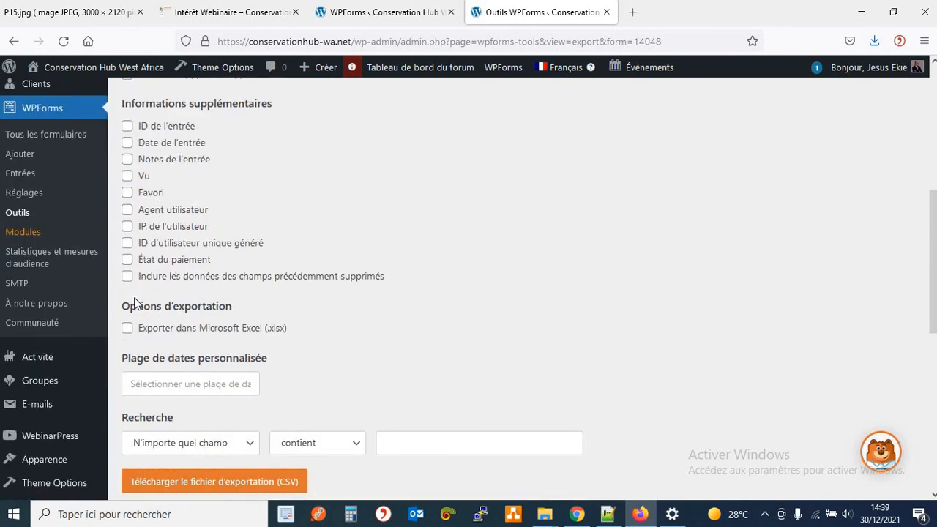
pyautogui.scroll(-3, 221, 288)
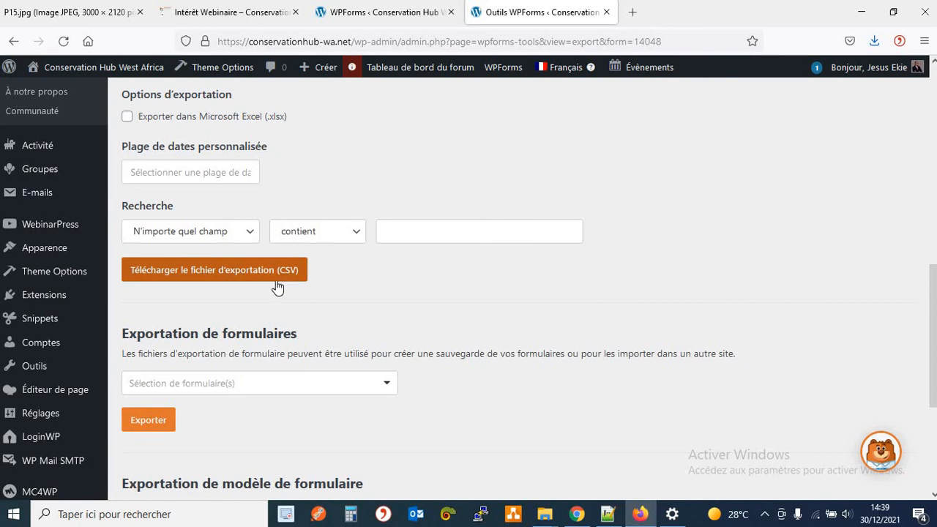
pyautogui.scroll(5, 46, 159)
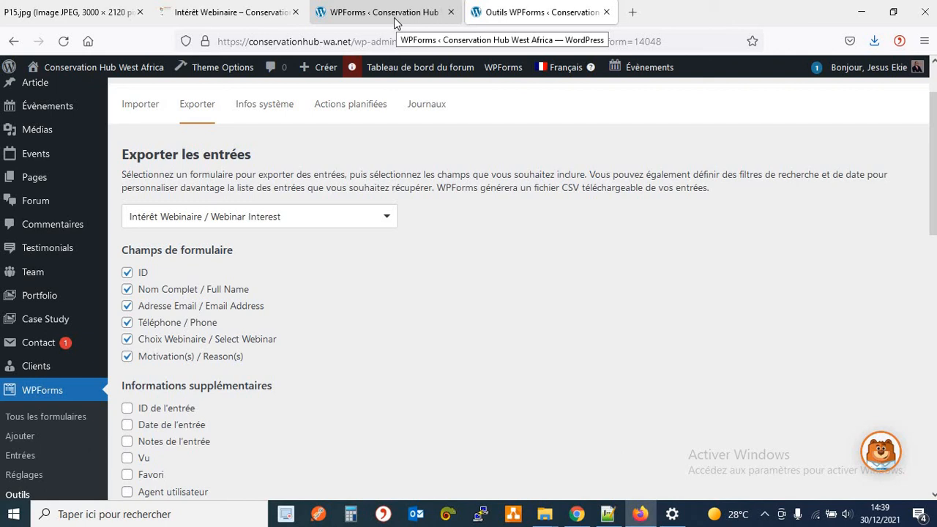
# Glance at the Intérêt Webinaire page and WPForms overview, then start a new WebinarPress webinar.
pyautogui.click(243, 15)
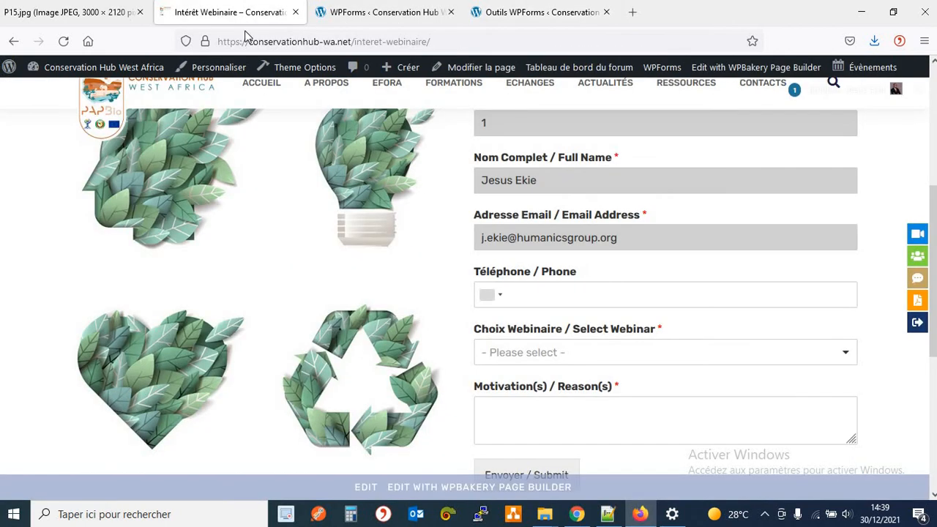
pyautogui.click(368, 13)
pyautogui.scroll(-5, 65, 228)
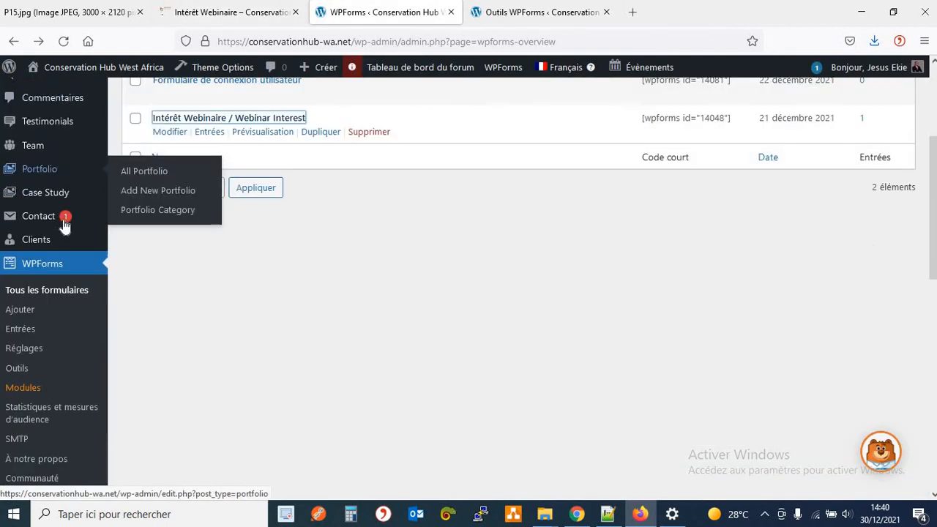
pyautogui.scroll(-3, 64, 227)
pyautogui.moveTo(42, 228)
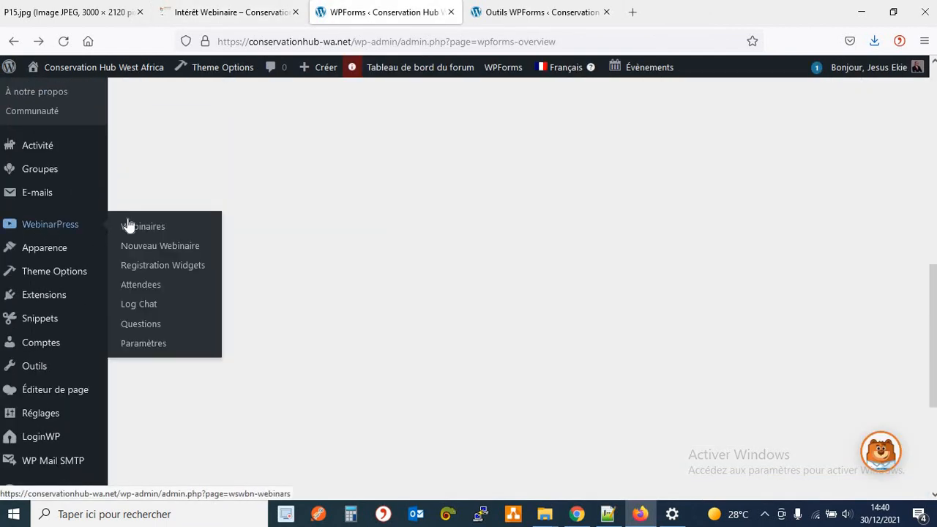
pyautogui.click(149, 250)
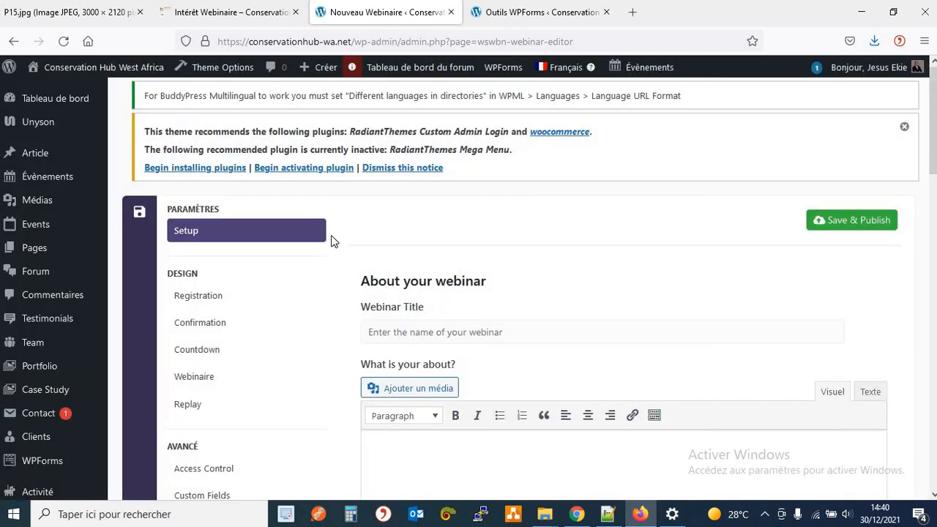
# Set the webinar's Access Control to WordPress Users, leaving the permitted-users list empty.
pyautogui.scroll(-3, 198, 261)
pyautogui.click(200, 261)
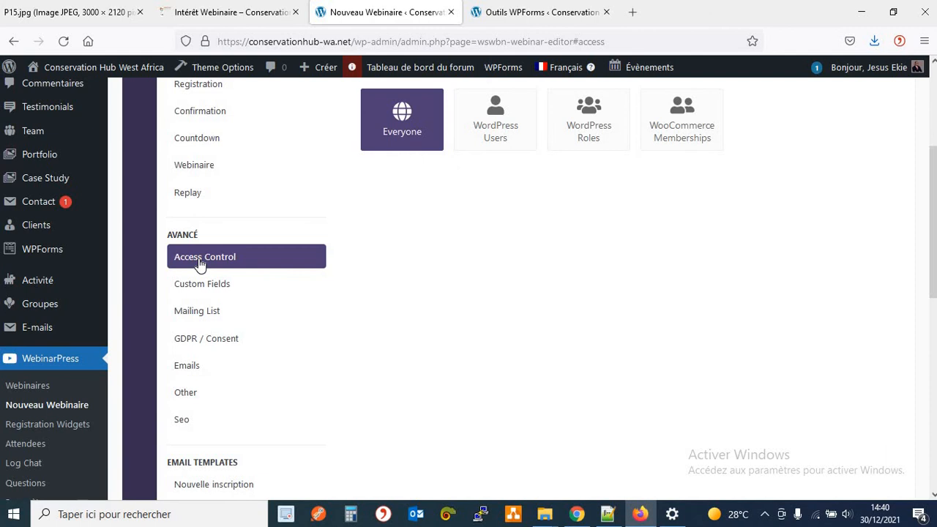
pyautogui.click(486, 143)
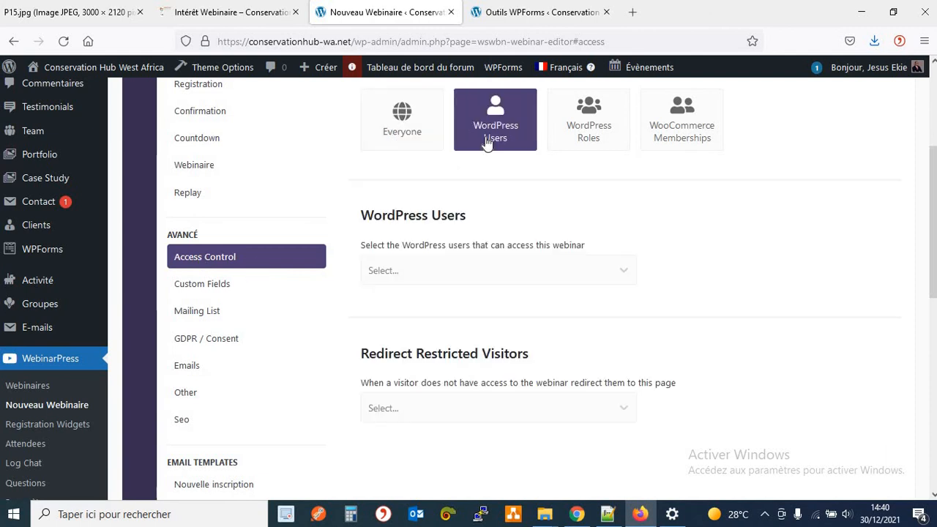
pyautogui.click(415, 275)
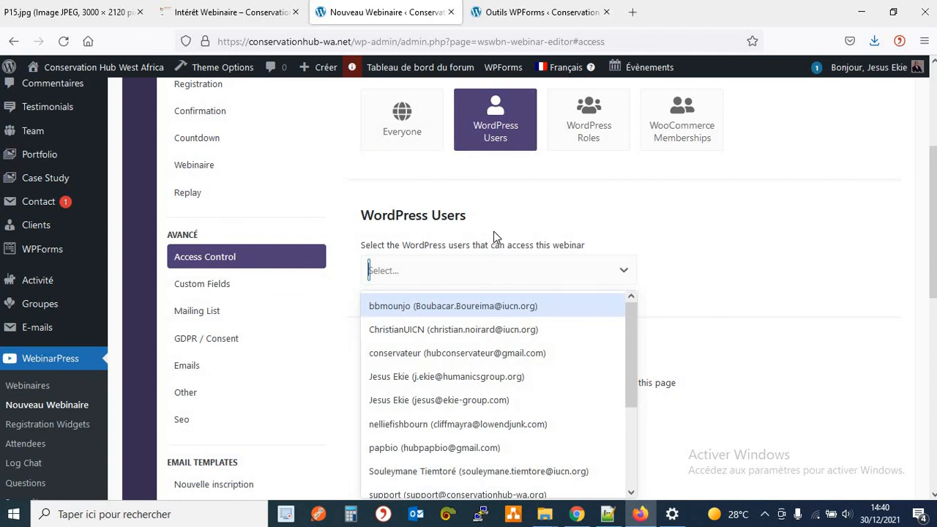
pyautogui.click(529, 216)
pyautogui.scroll(3, 786, 283)
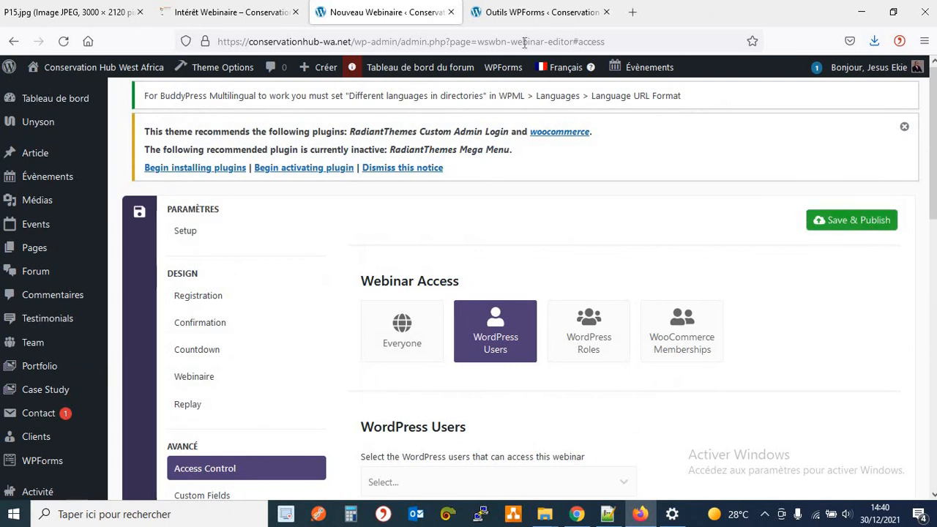
# View the three webinar registration cards on the site's Formations page, then return to the webinar editor.
pyautogui.click(246, 14)
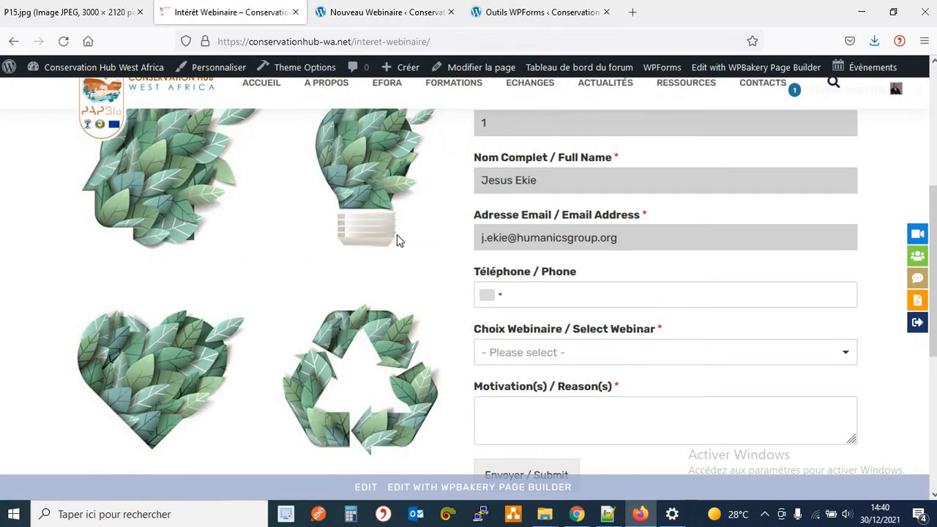
pyautogui.scroll(5, 399, 242)
pyautogui.click(461, 146)
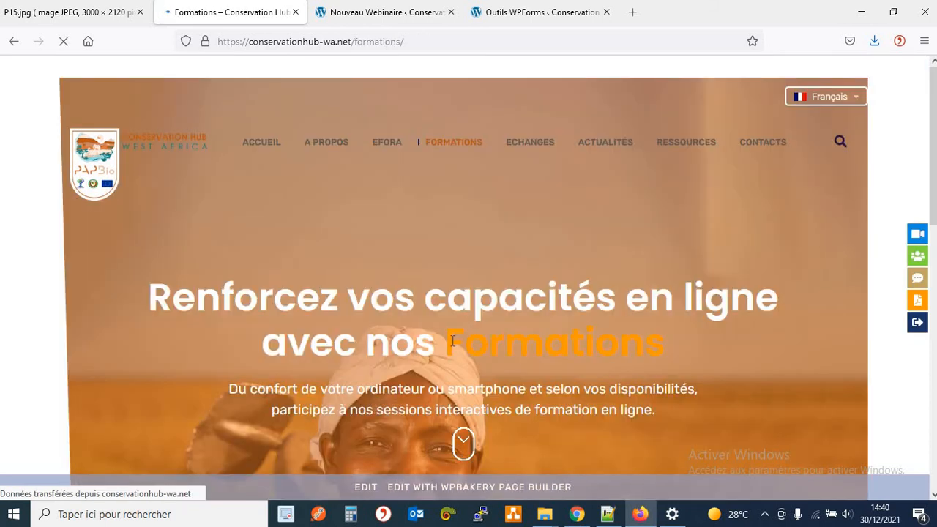
pyautogui.scroll(-7, 448, 306)
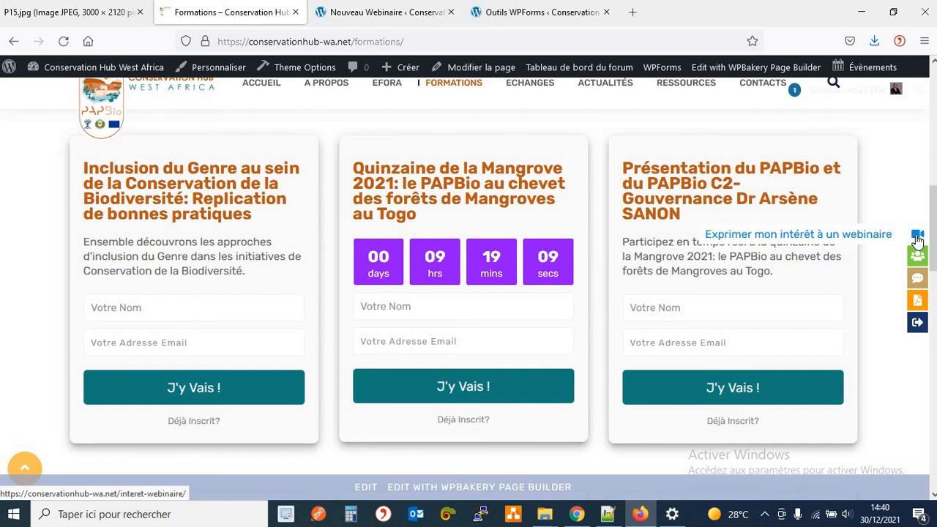
pyautogui.click(371, 15)
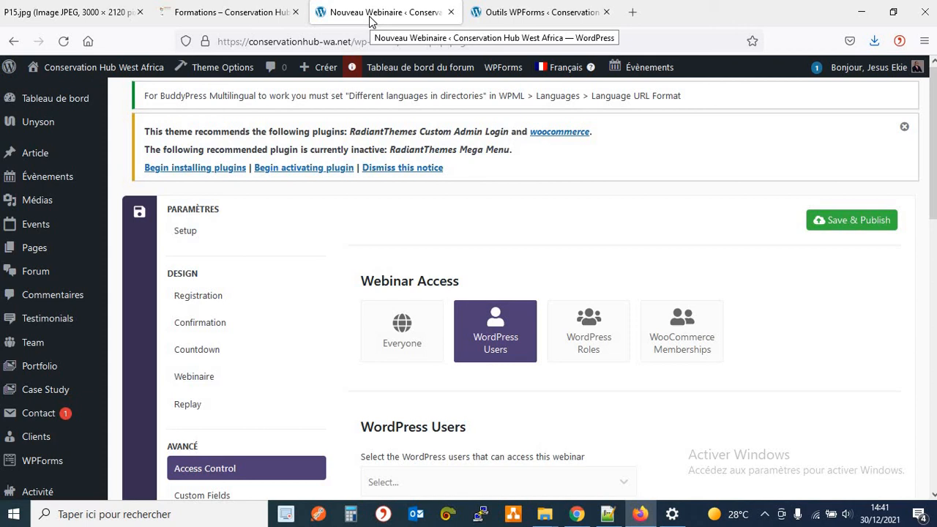
# Revisit the Formations page, then open the WebinarPress Paramètres general settings.
pyautogui.click(238, 18)
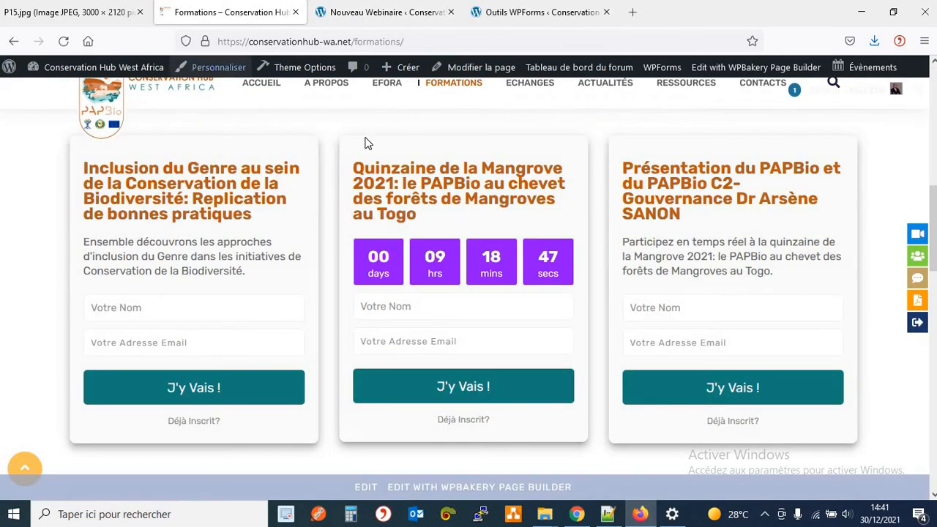
pyautogui.click(369, 16)
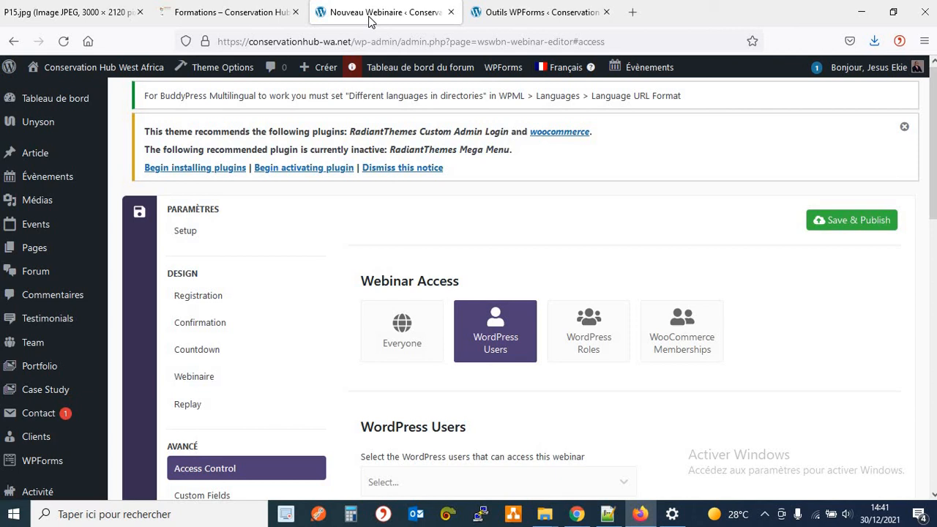
pyautogui.scroll(-3, 166, 315)
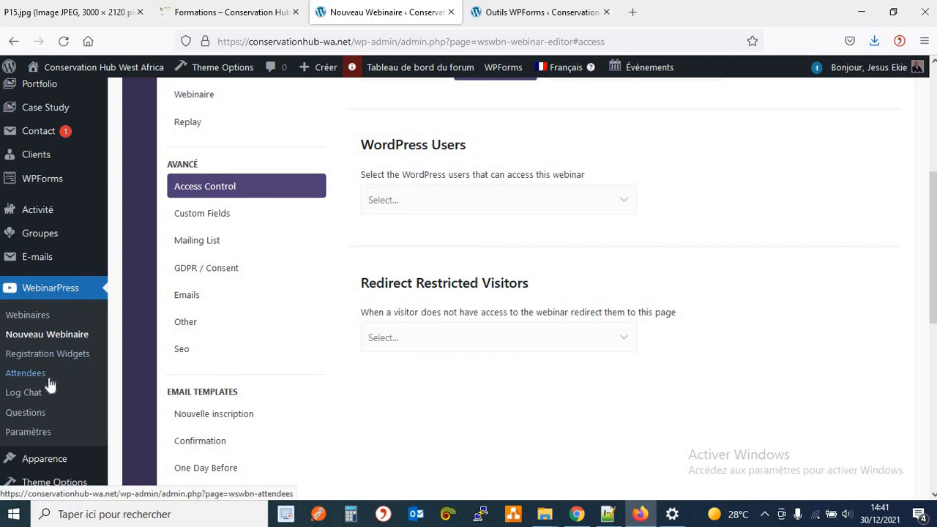
pyautogui.click(47, 438)
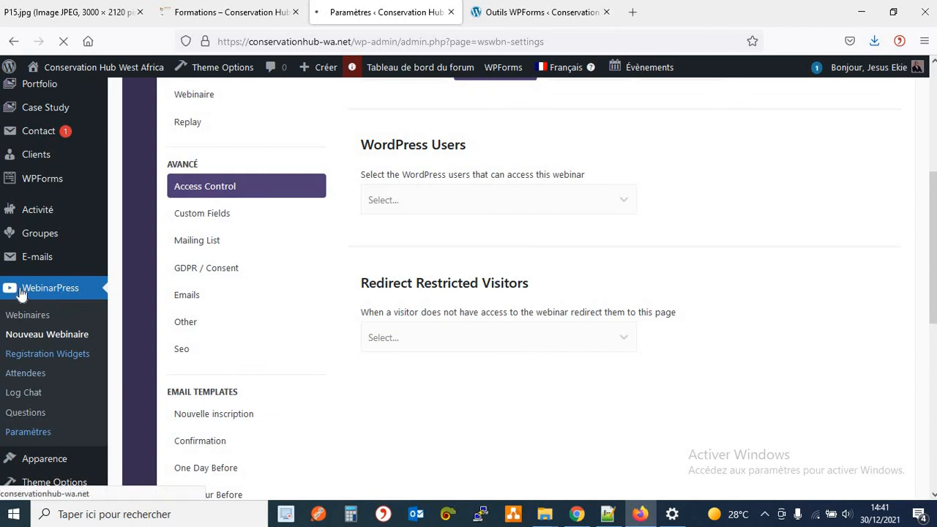
pyautogui.scroll(-2, 46, 282)
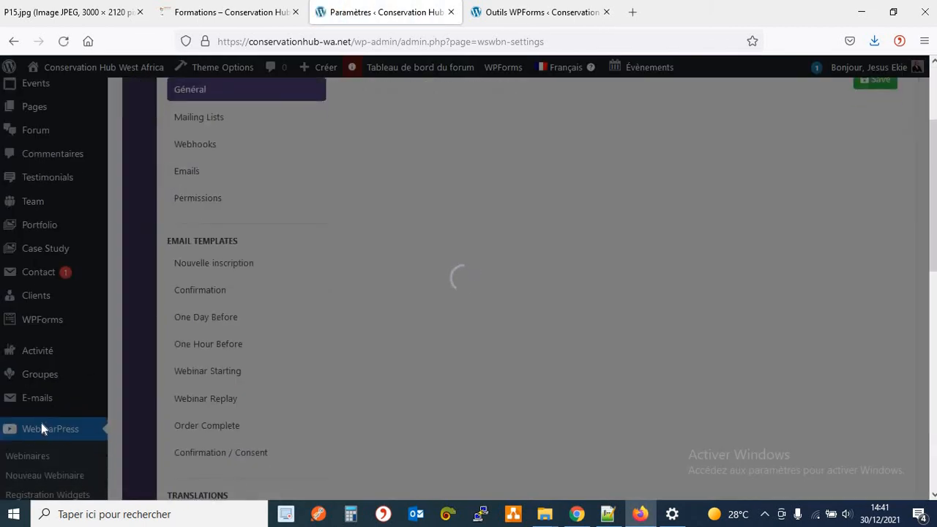
pyautogui.scroll(-3, 42, 425)
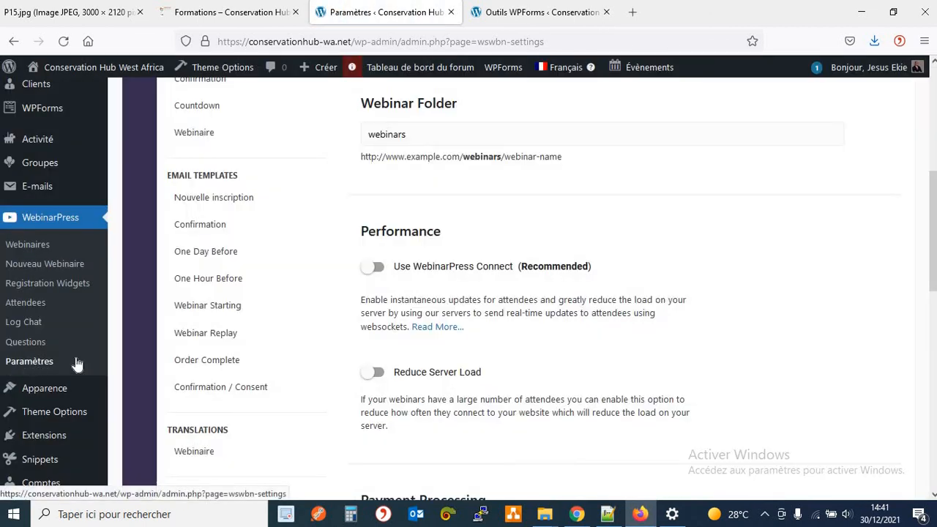
pyautogui.scroll(5, 295, 234)
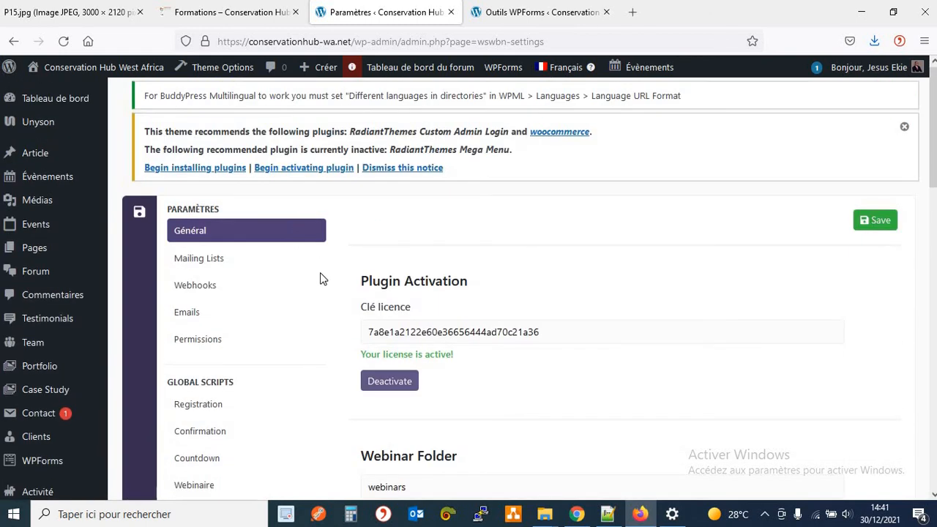
# Browse the Mailing Lists, Webhooks and Emails settings, ending on Rôles et permissions.
pyautogui.click(255, 265)
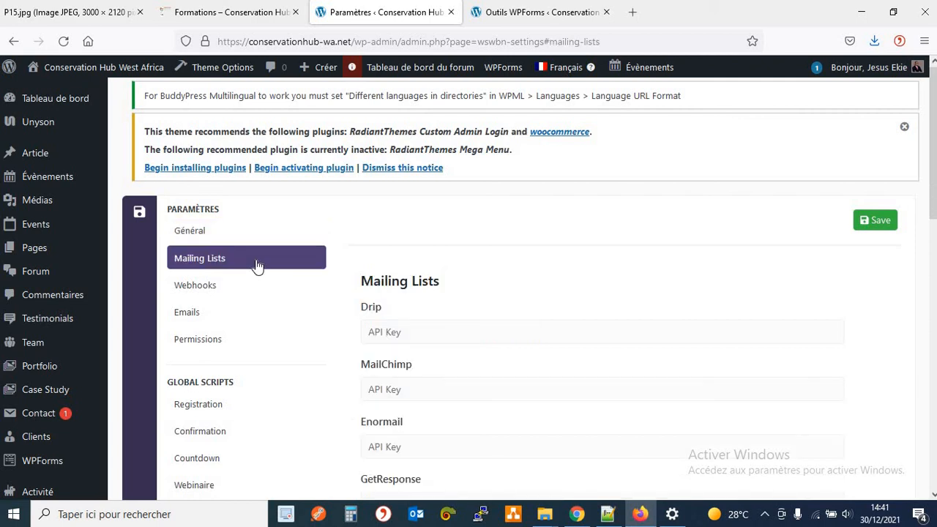
pyautogui.click(247, 289)
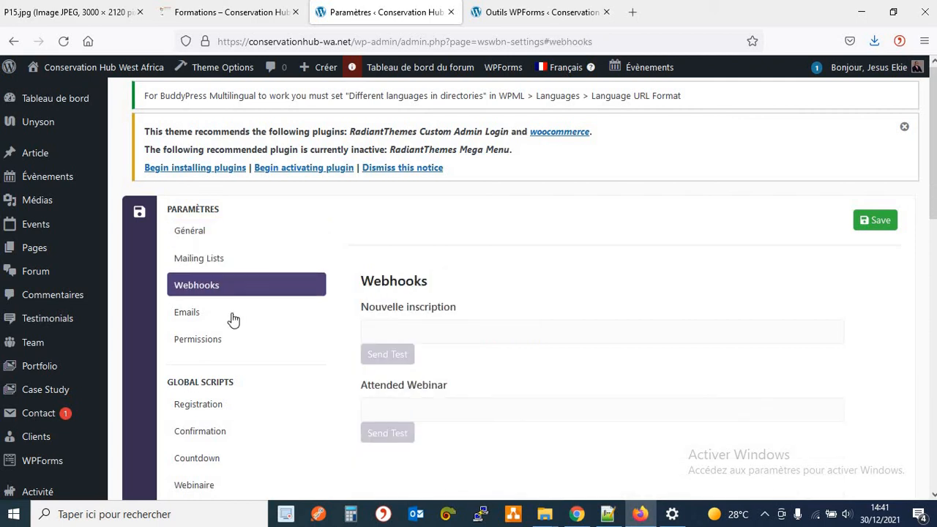
pyautogui.click(233, 320)
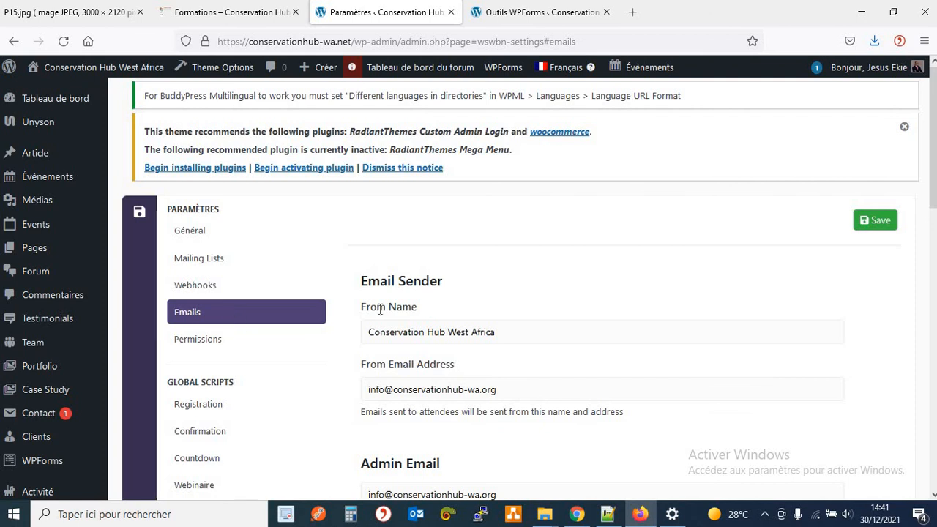
pyautogui.scroll(-2, 531, 351)
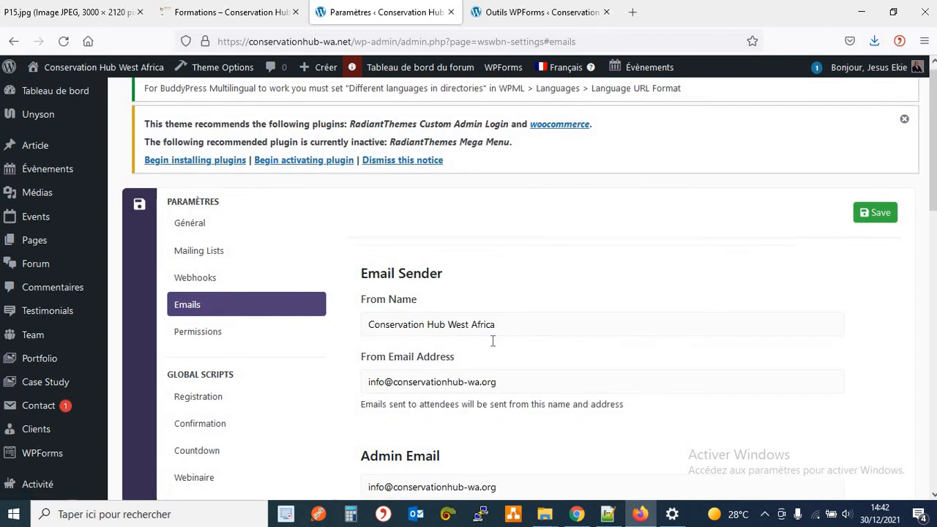
pyautogui.scroll(-2, 536, 273)
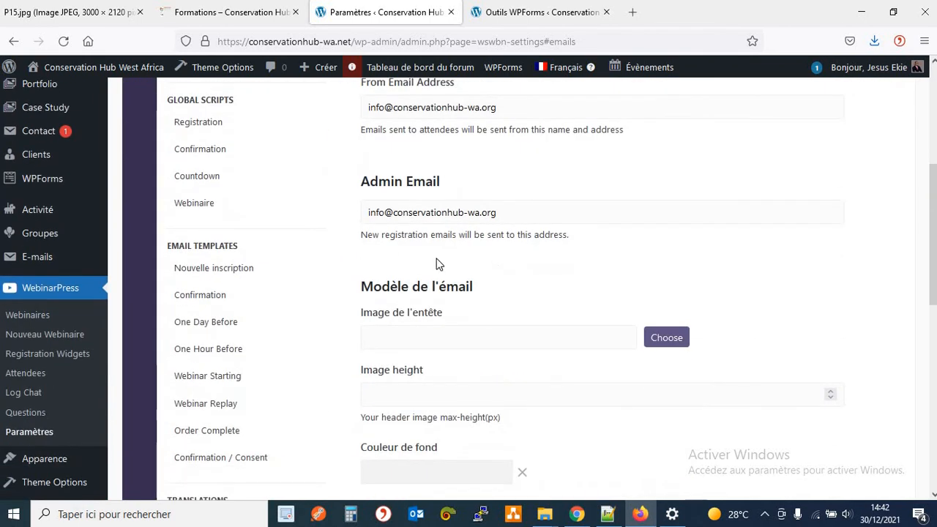
pyautogui.scroll(4, 224, 349)
pyautogui.click(198, 339)
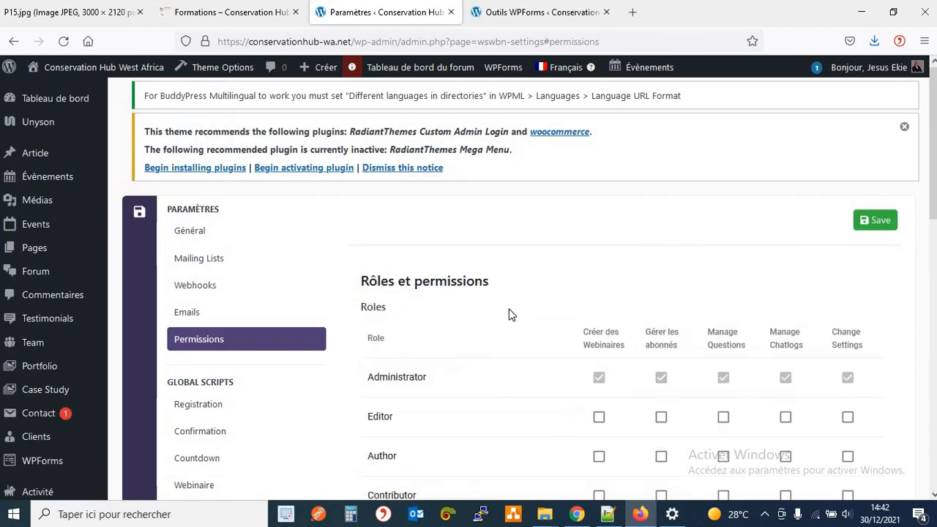
pyautogui.scroll(-3, 508, 314)
pyautogui.scroll(2, 439, 311)
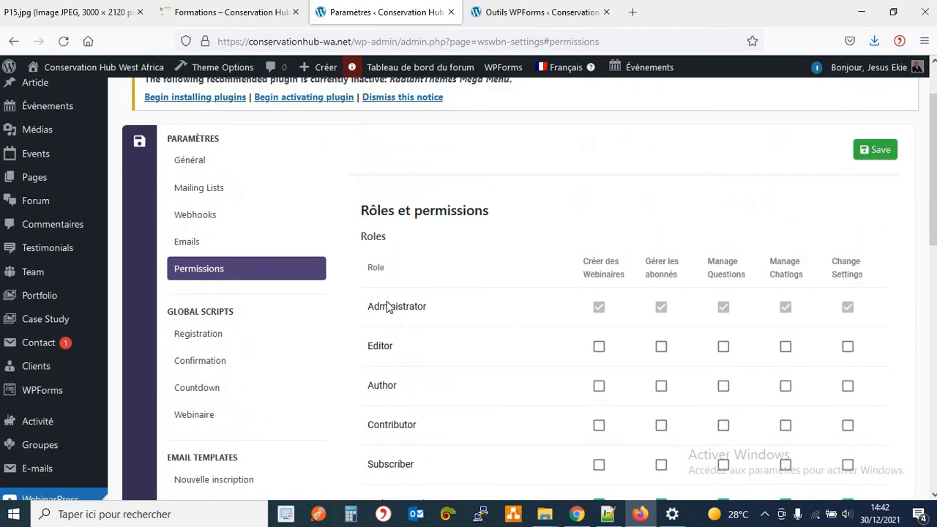
# Review the script tags for the registration, confirmation, countdown and webinar pages.
pyautogui.scroll(-1, 211, 272)
pyautogui.click(212, 271)
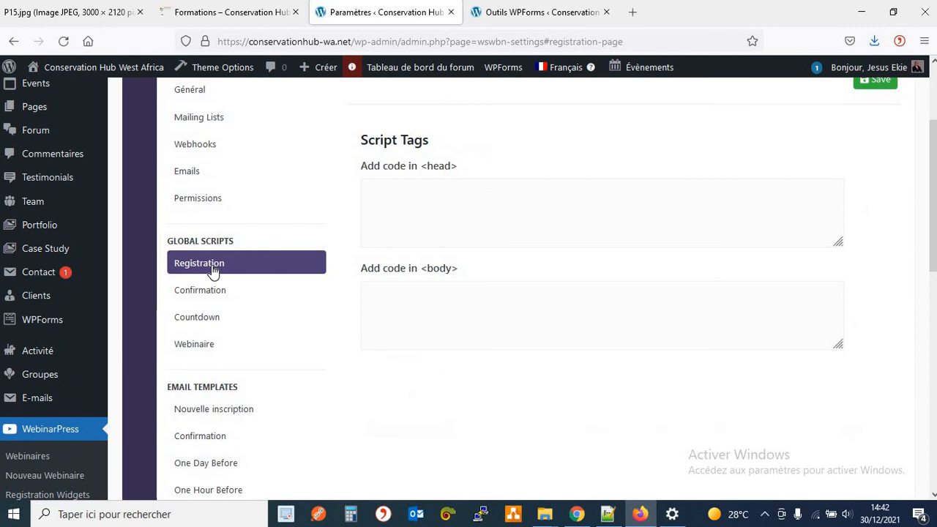
pyautogui.click(208, 291)
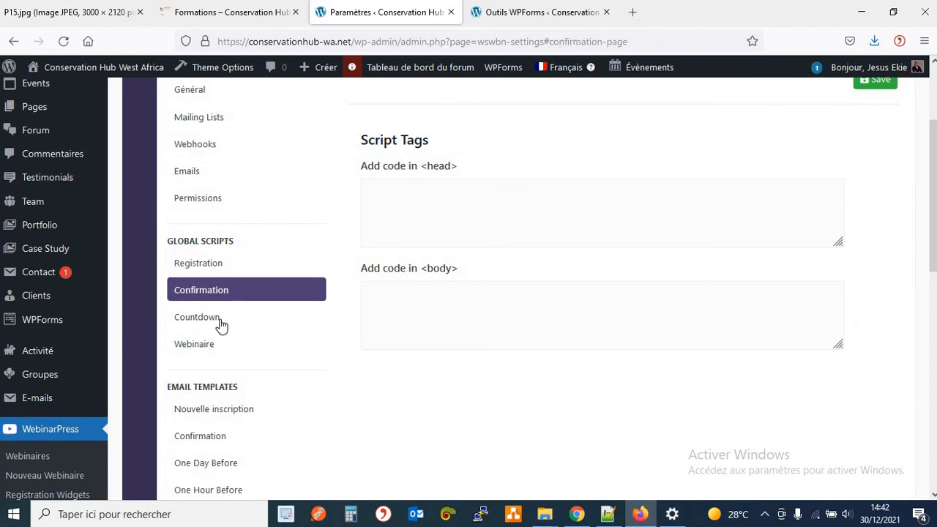
pyautogui.click(220, 324)
pyautogui.click(221, 345)
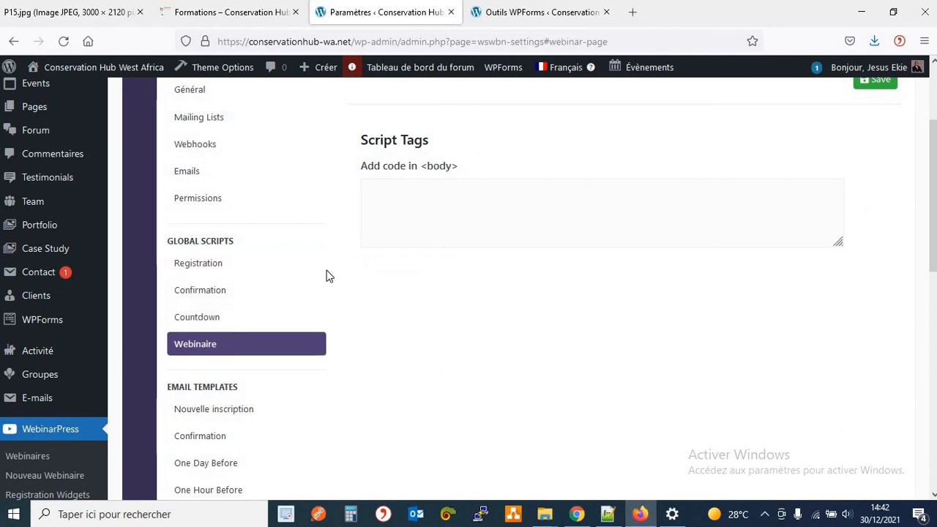
pyautogui.scroll(-2, 308, 275)
# Review the Nouvelle inscription, Confirmation, One Day Before and One Hour Before email templates.
pyautogui.click(228, 270)
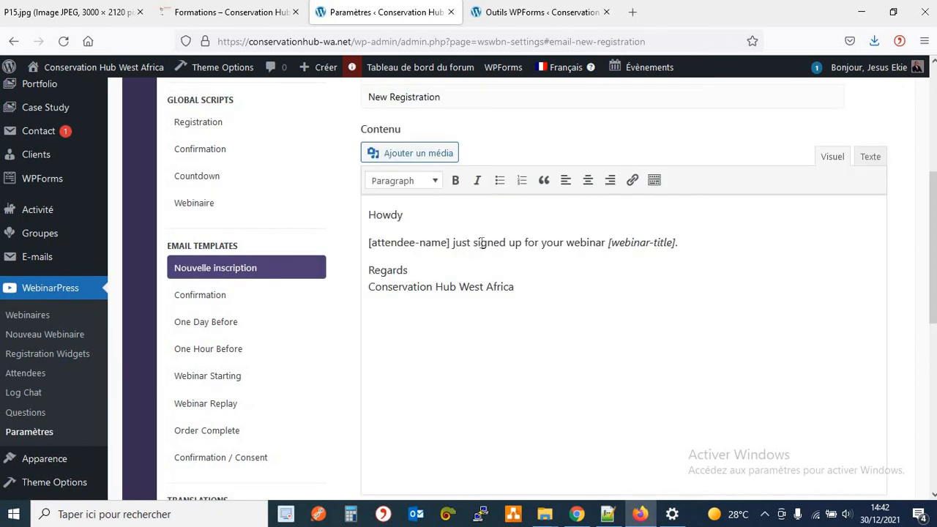
pyautogui.click(215, 300)
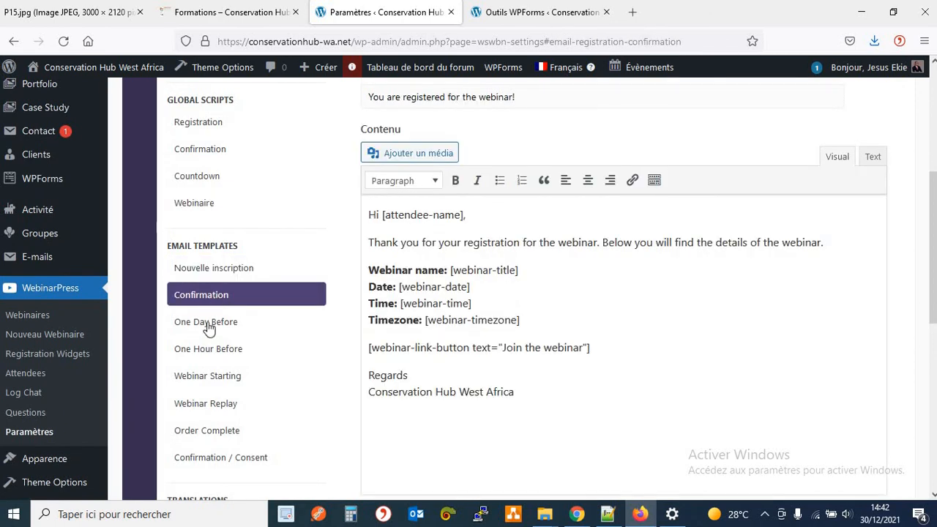
pyautogui.click(209, 330)
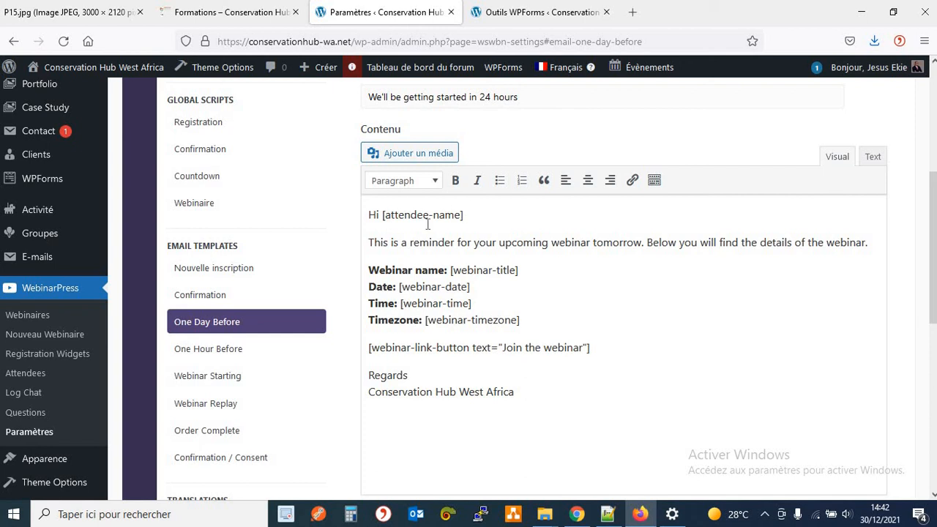
pyautogui.click(225, 351)
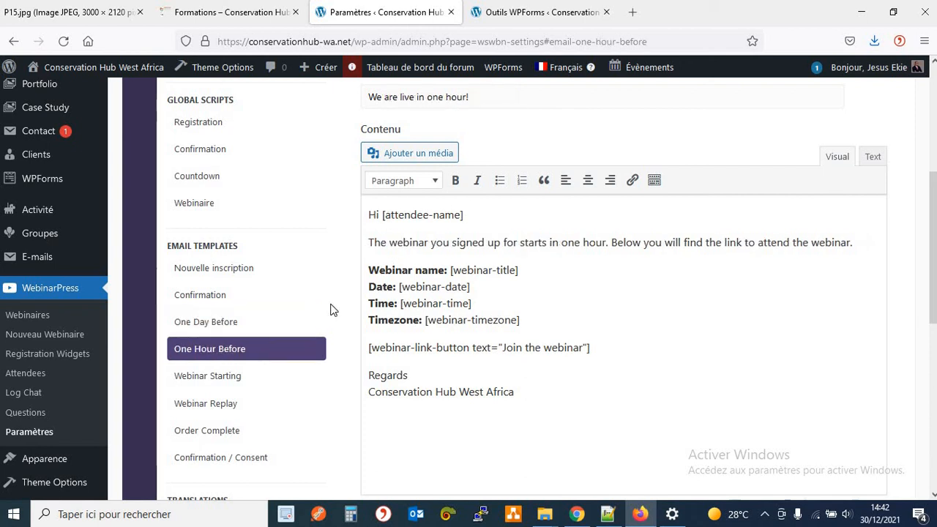
pyautogui.click(221, 326)
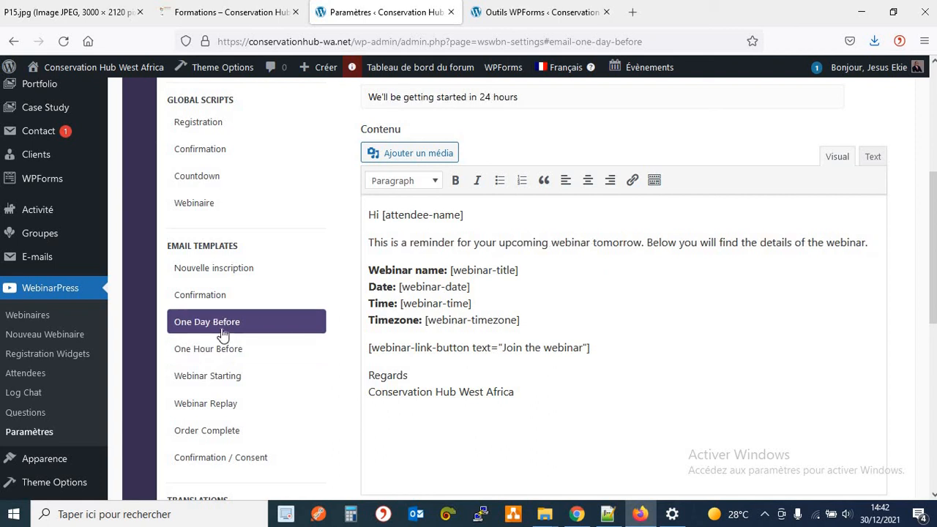
# Review the Webinar Starting, Webinar Replay, Order Complete and Confirmation / Consent email templates.
pyautogui.click(218, 384)
pyautogui.scroll(-2, 324, 359)
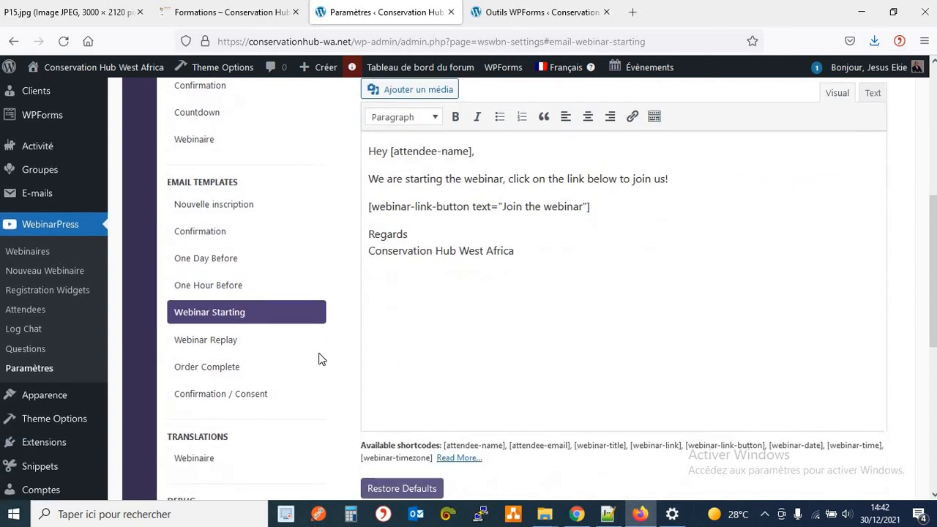
pyautogui.click(231, 341)
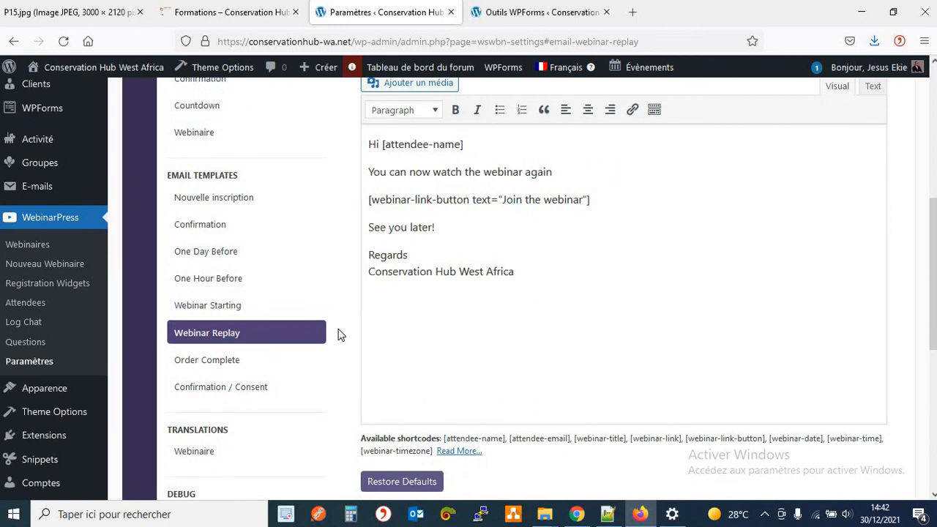
pyautogui.click(220, 366)
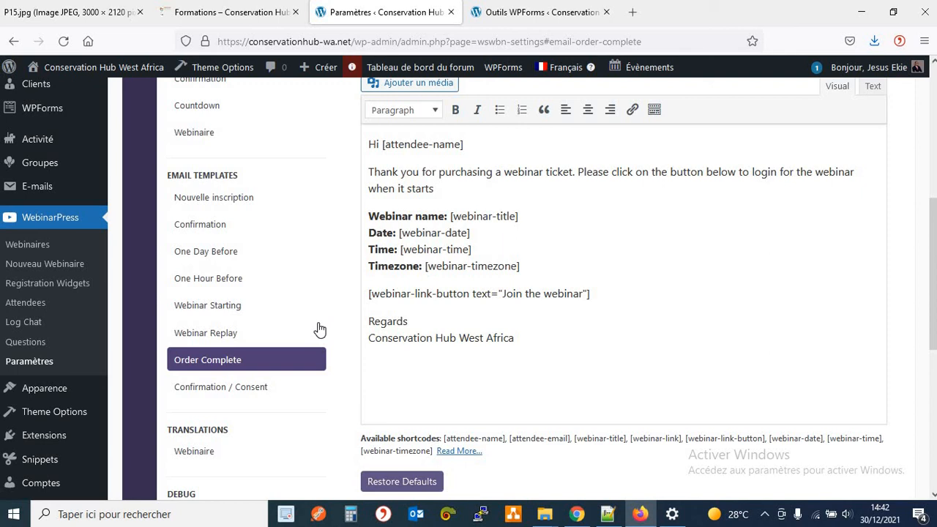
pyautogui.click(289, 389)
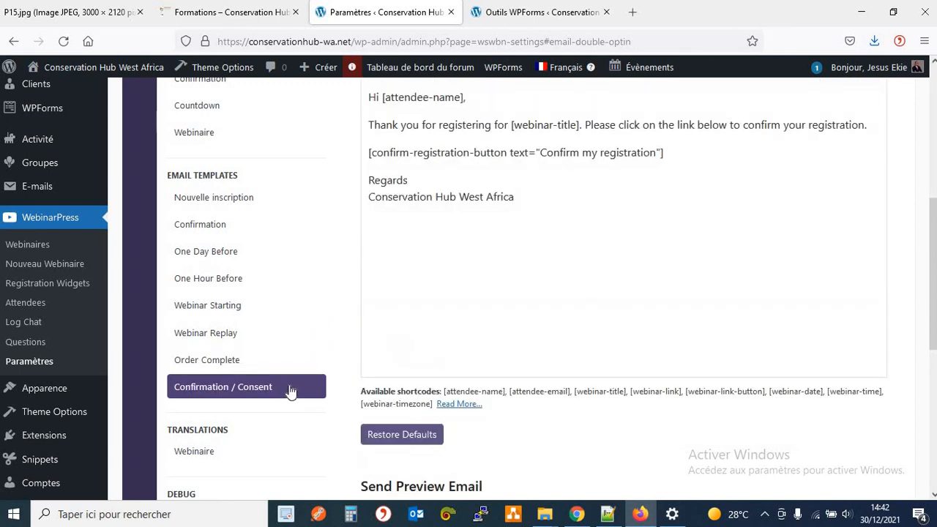
pyautogui.scroll(-1, 345, 364)
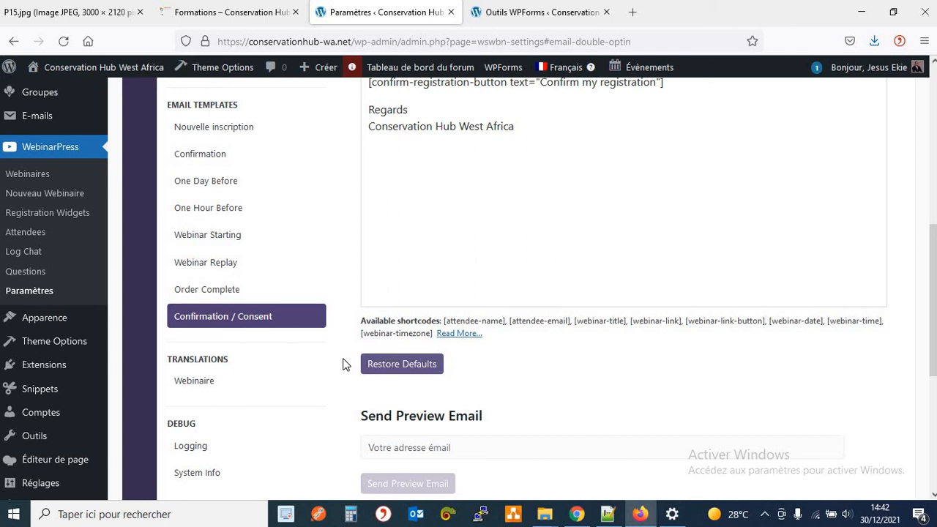
pyautogui.scroll(-1, 343, 366)
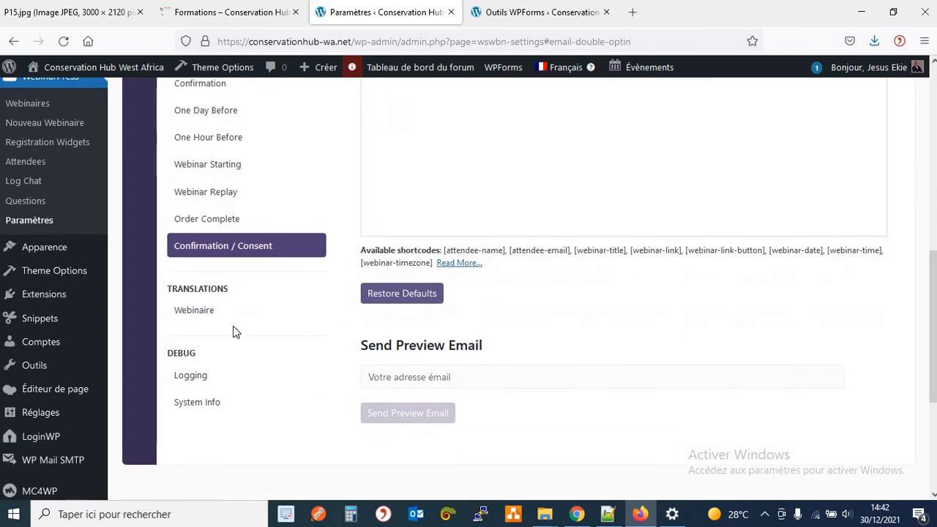
# Look over the Translations > Webinaire texts and the Debug > Logging settings.
pyautogui.click(211, 313)
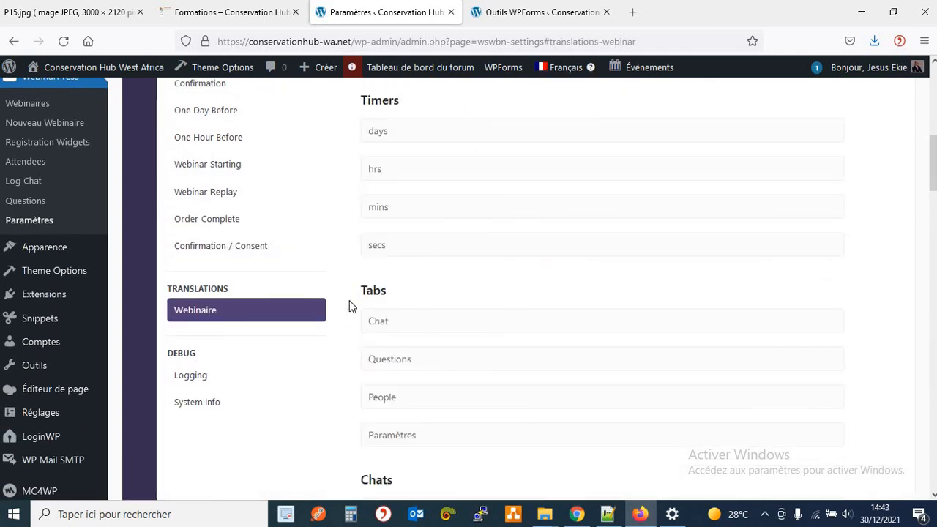
pyautogui.click(208, 377)
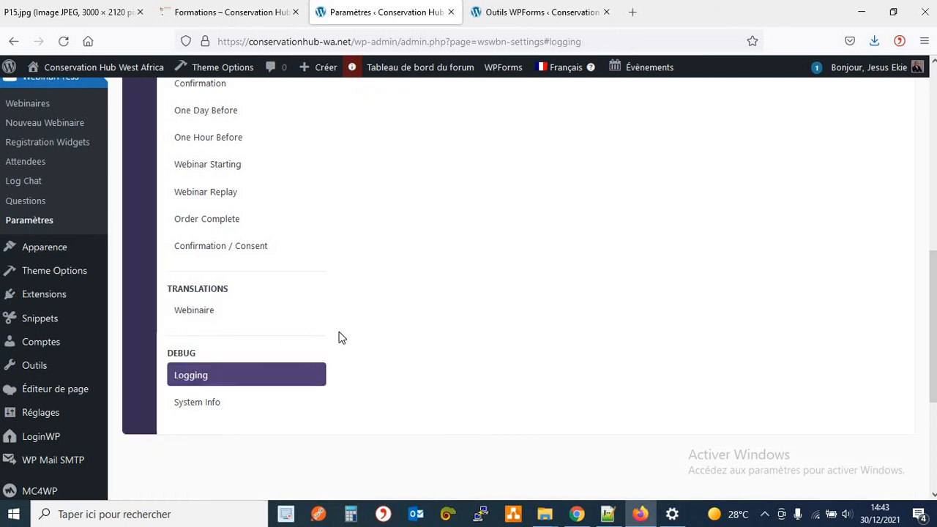
pyautogui.scroll(5, 339, 335)
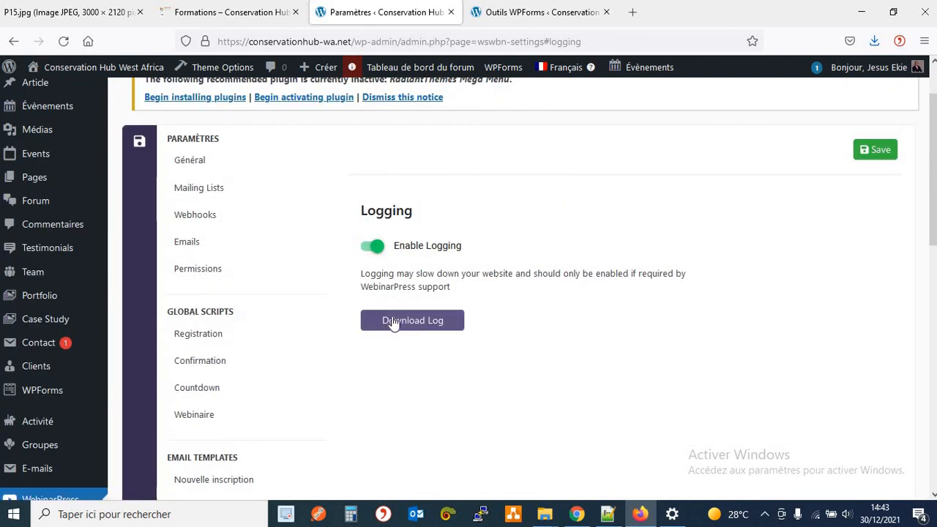
pyautogui.scroll(-7, 393, 322)
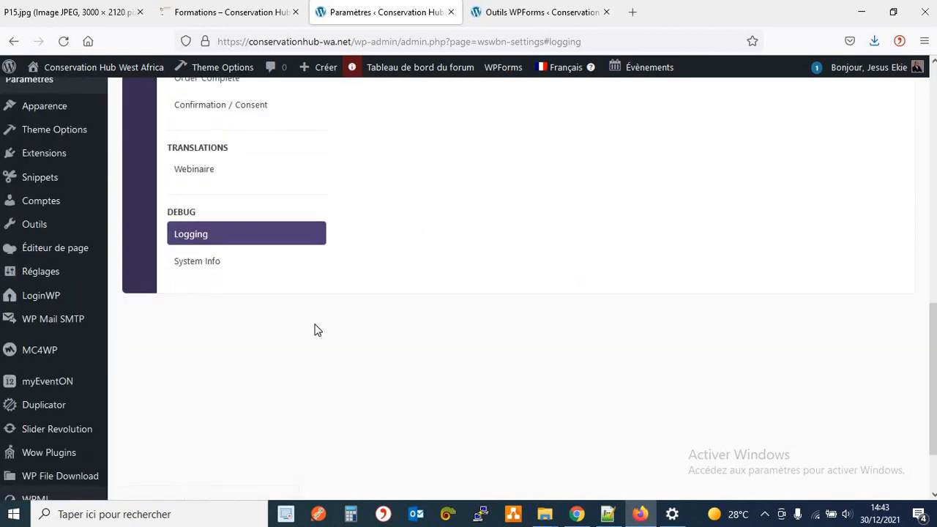
# Read the System Info report listing WordPress 5.8.2, the Consultix 3.0.1 theme and site URLs.
pyautogui.click(207, 266)
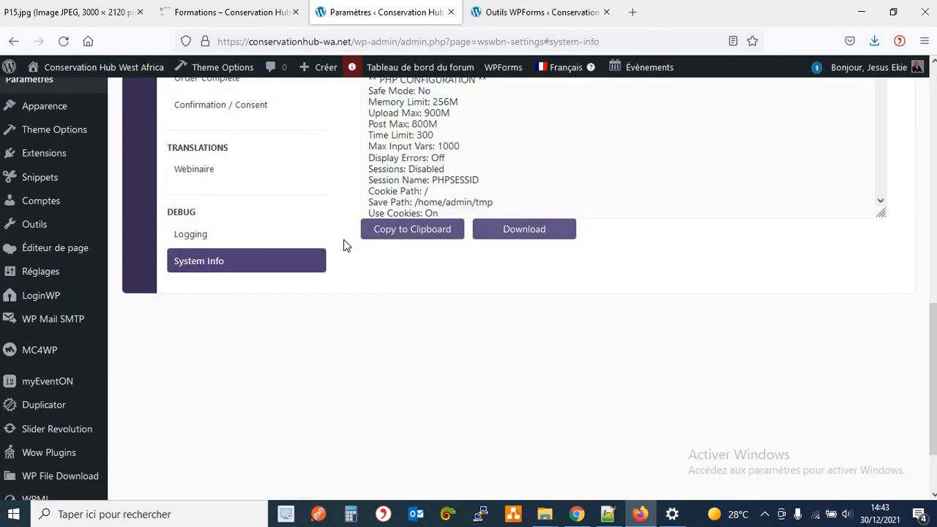
pyautogui.scroll(3, 346, 246)
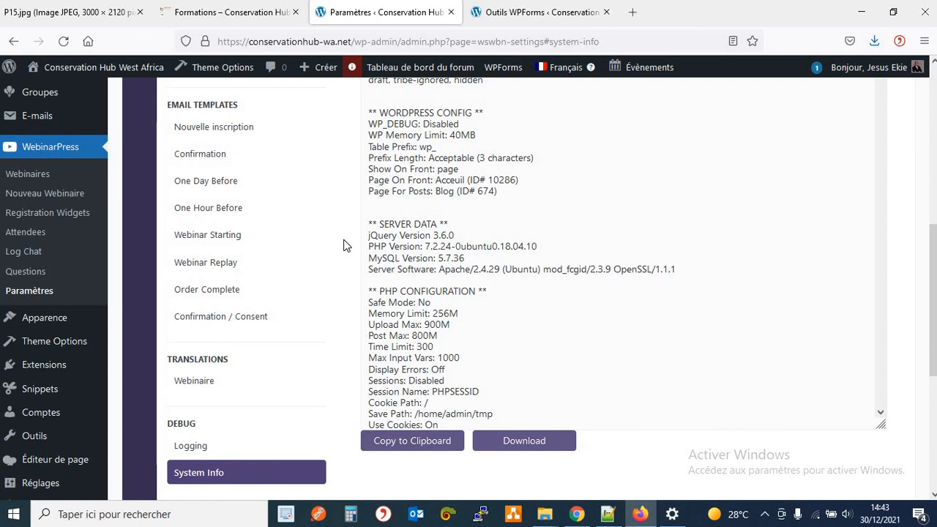
pyautogui.scroll(4, 346, 246)
pyautogui.scroll(2, 346, 246)
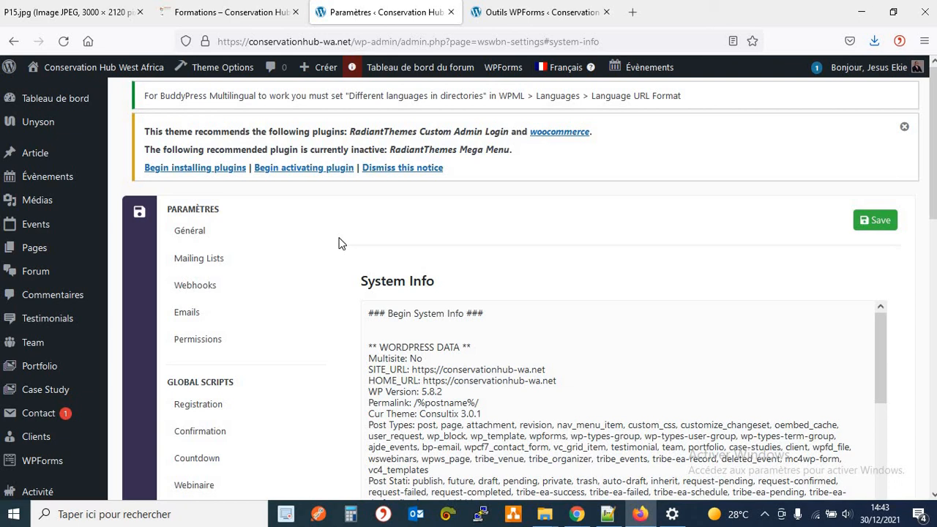
# Check the Webinar Moderator role permissions, then view the Formations page's webinar registration cards.
pyautogui.click(247, 347)
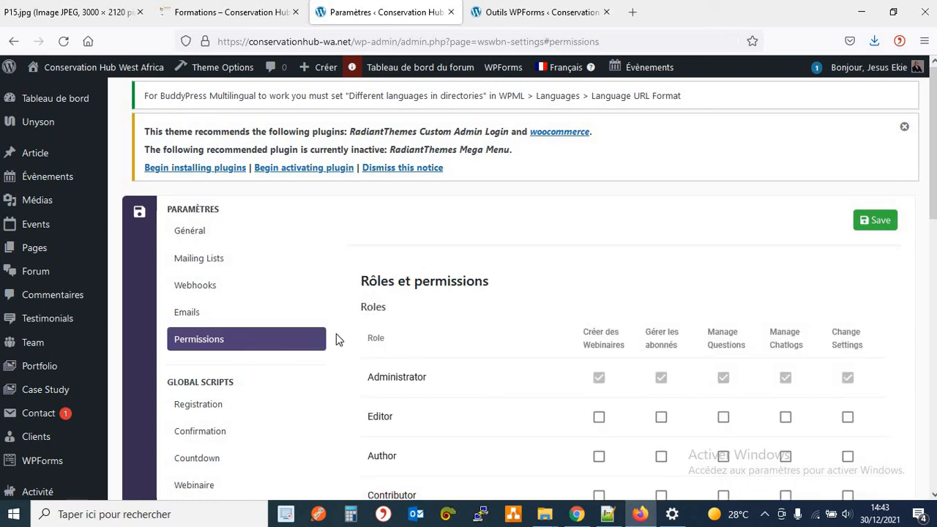
pyautogui.scroll(-3, 337, 338)
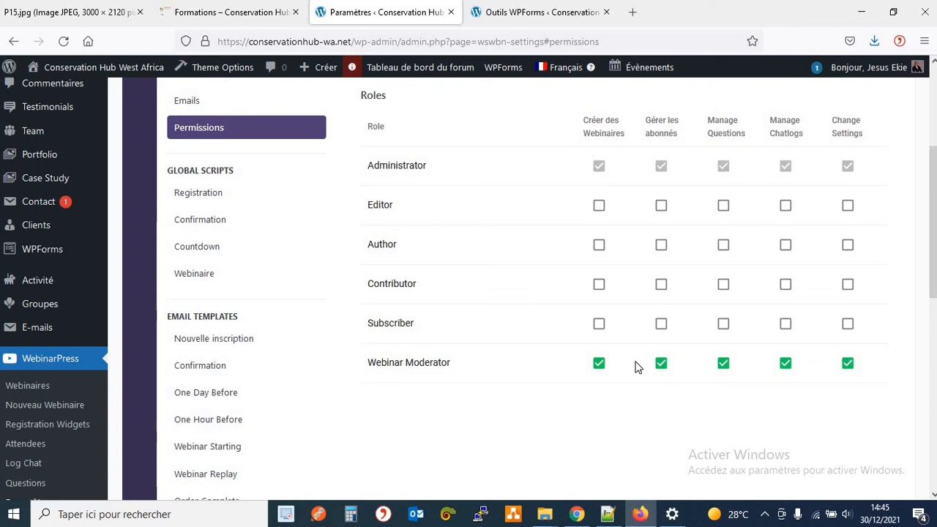
pyautogui.click(190, 22)
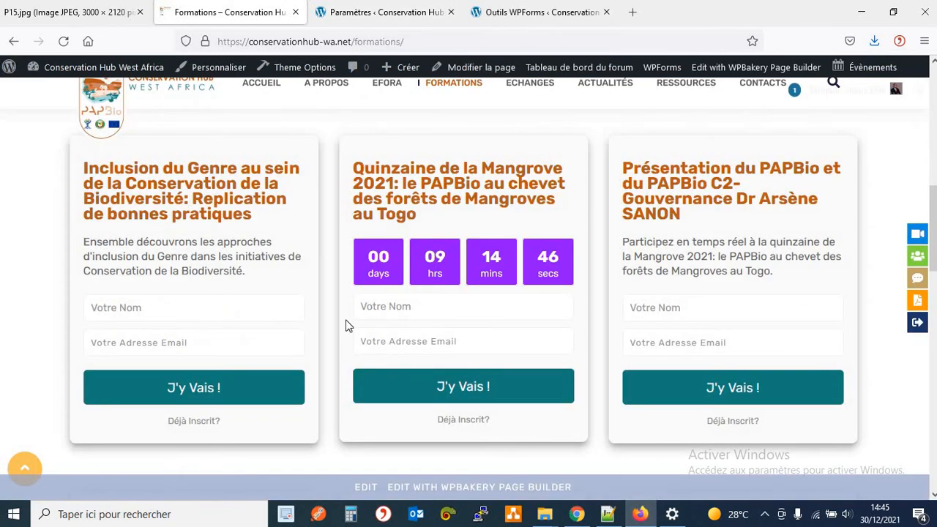
pyautogui.scroll(3, 360, 225)
pyautogui.scroll(-7, 360, 225)
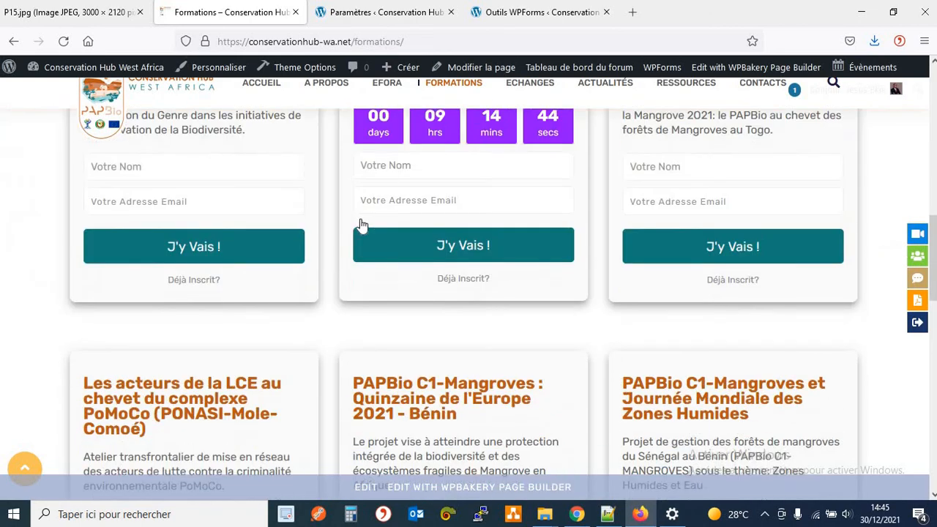
pyautogui.scroll(6, 358, 219)
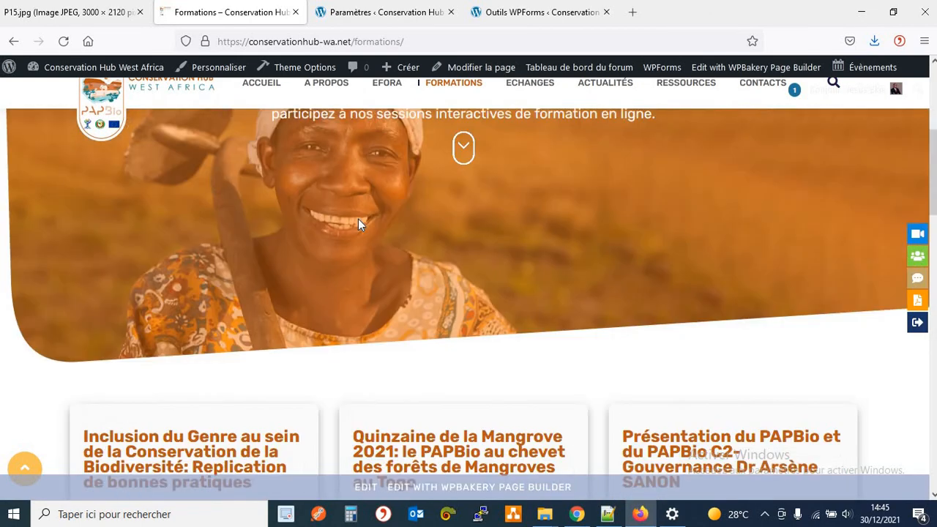